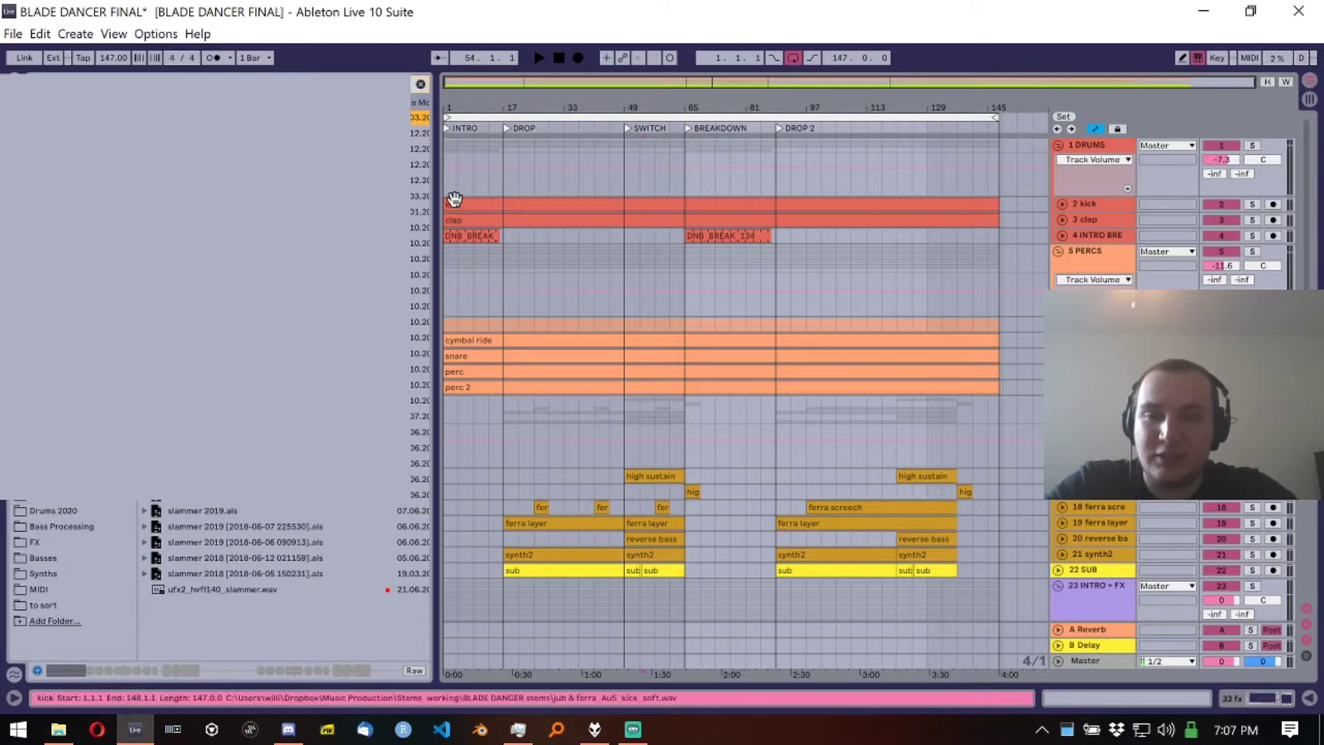
Step: Clear the browser search and make the browser slightly narrower
click(418, 85)
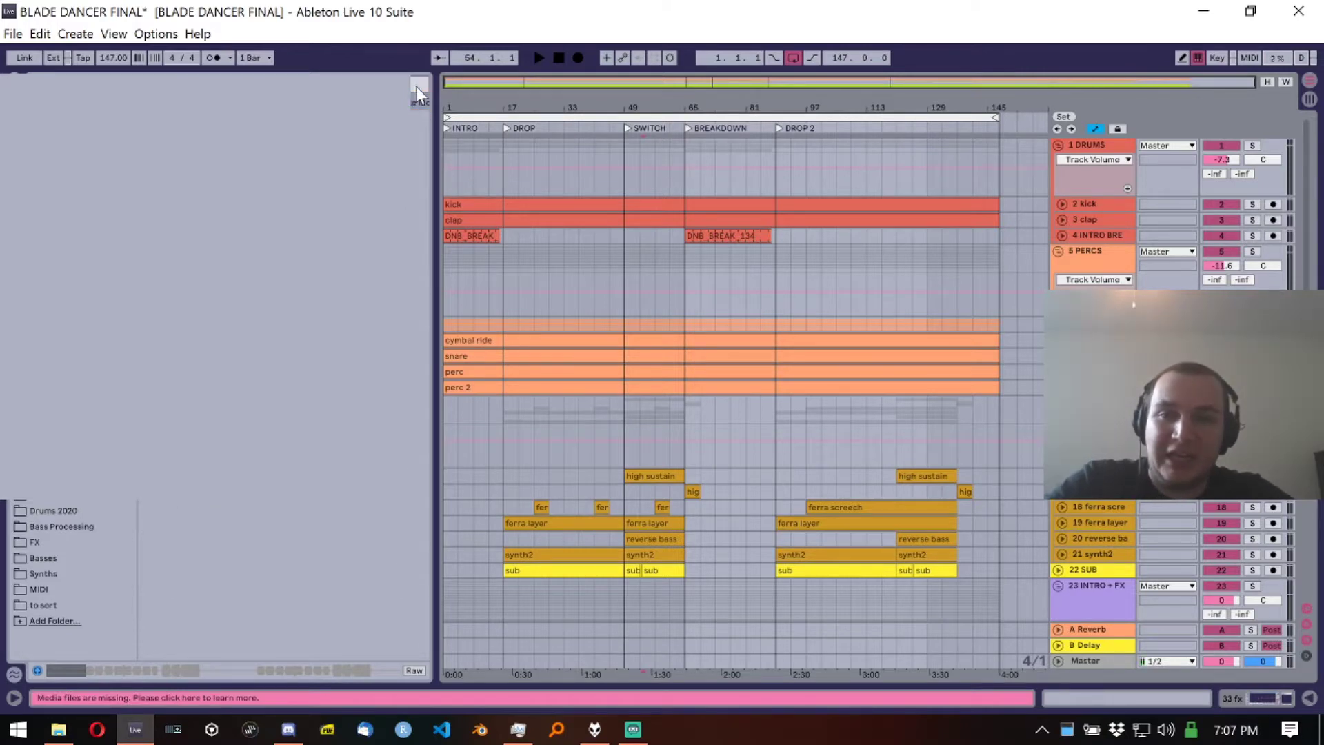
drag(428, 107, 416, 107)
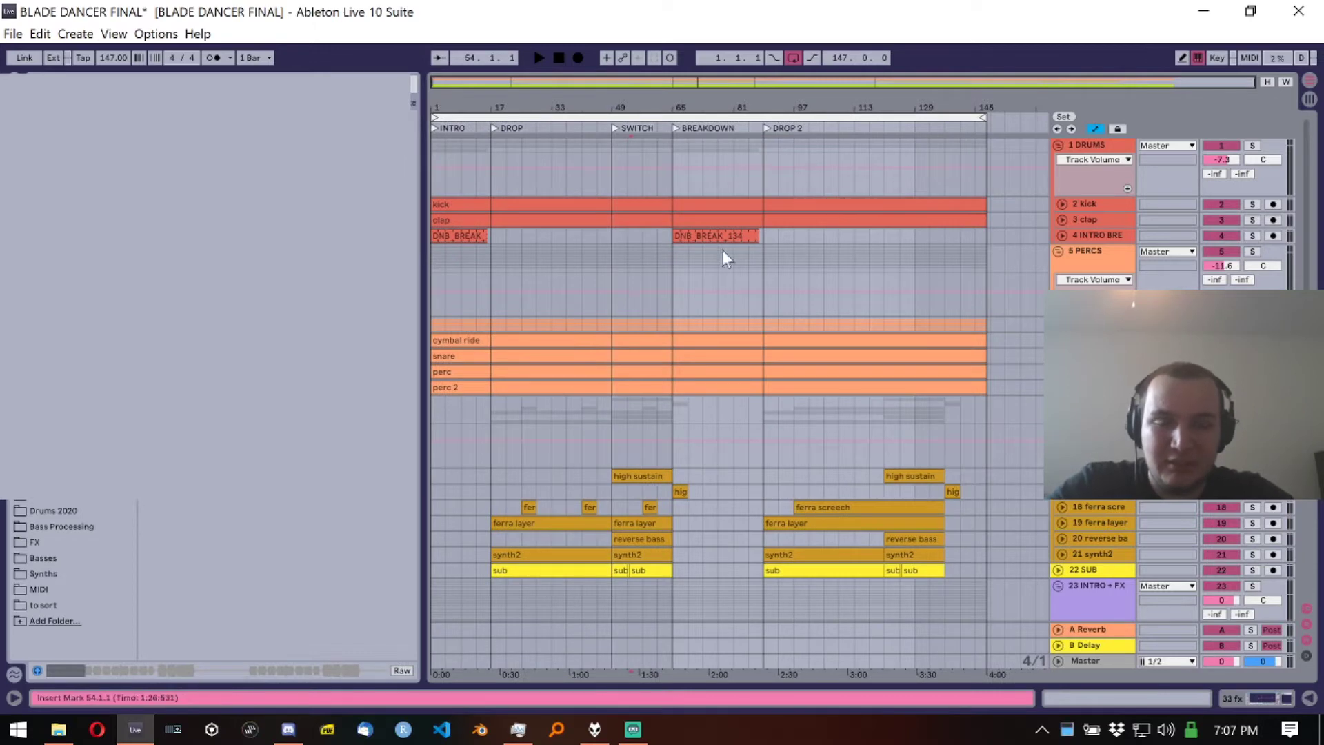
scroll(636, 248, down, 3)
scroll(637, 251, up, 3)
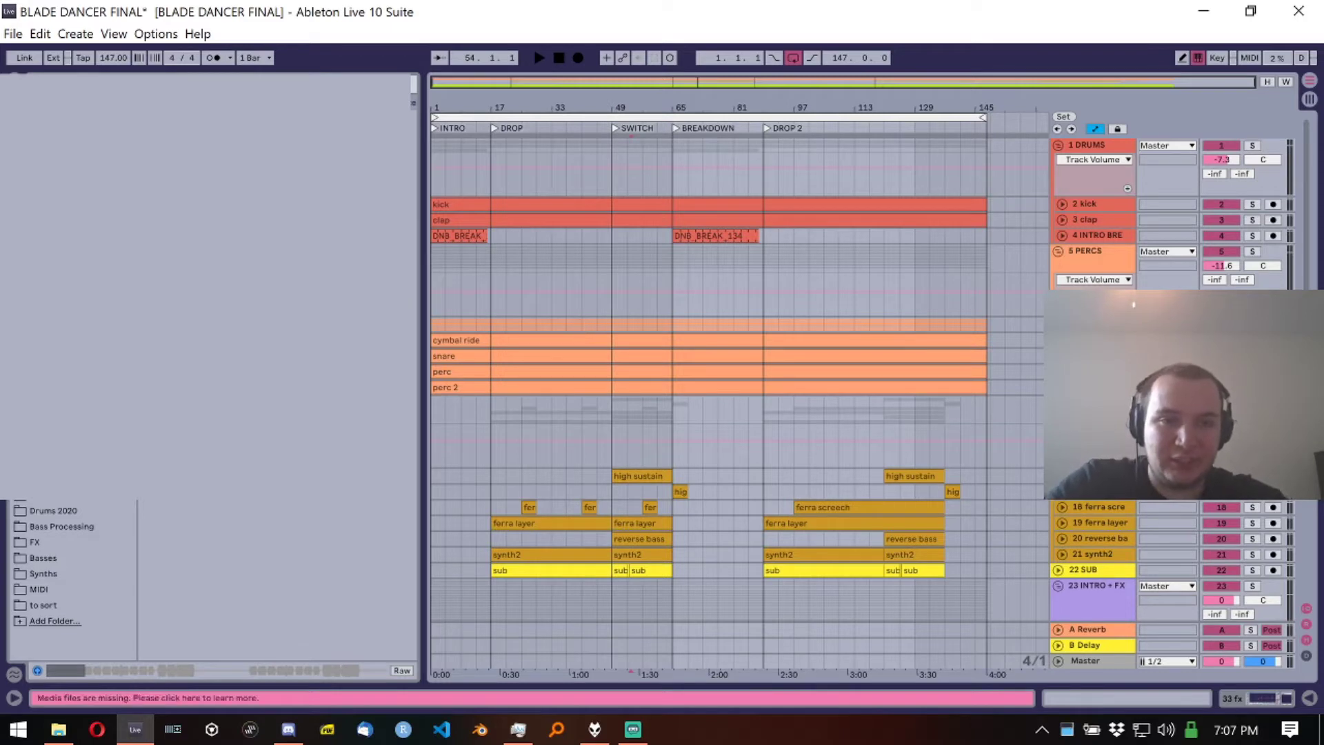
Step: Reduce the automation lanes displayed on the PERCS and INTRO + FX group tracks and place the insert marker at bar 65
click(1058, 279)
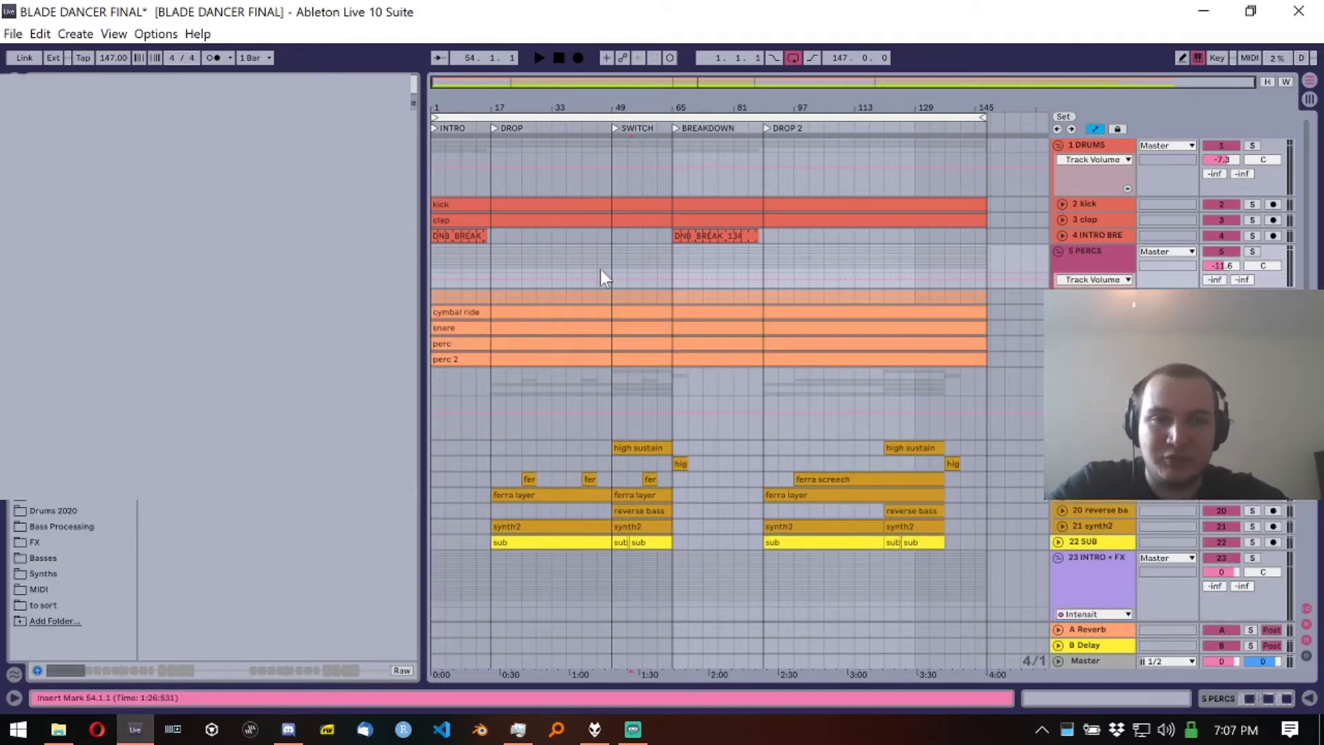
click(589, 463)
scroll(738, 441, down, 4)
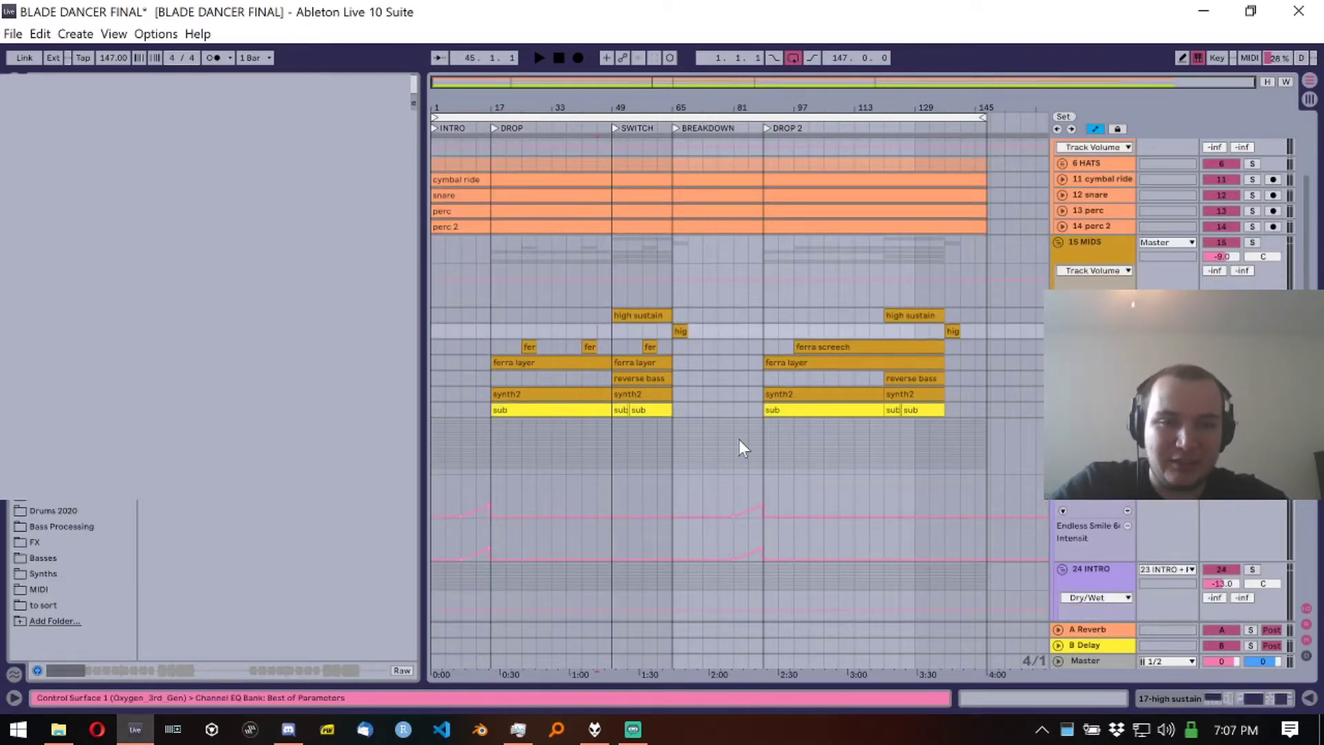
scroll(739, 442, down, 4)
scroll(736, 503, down, 1)
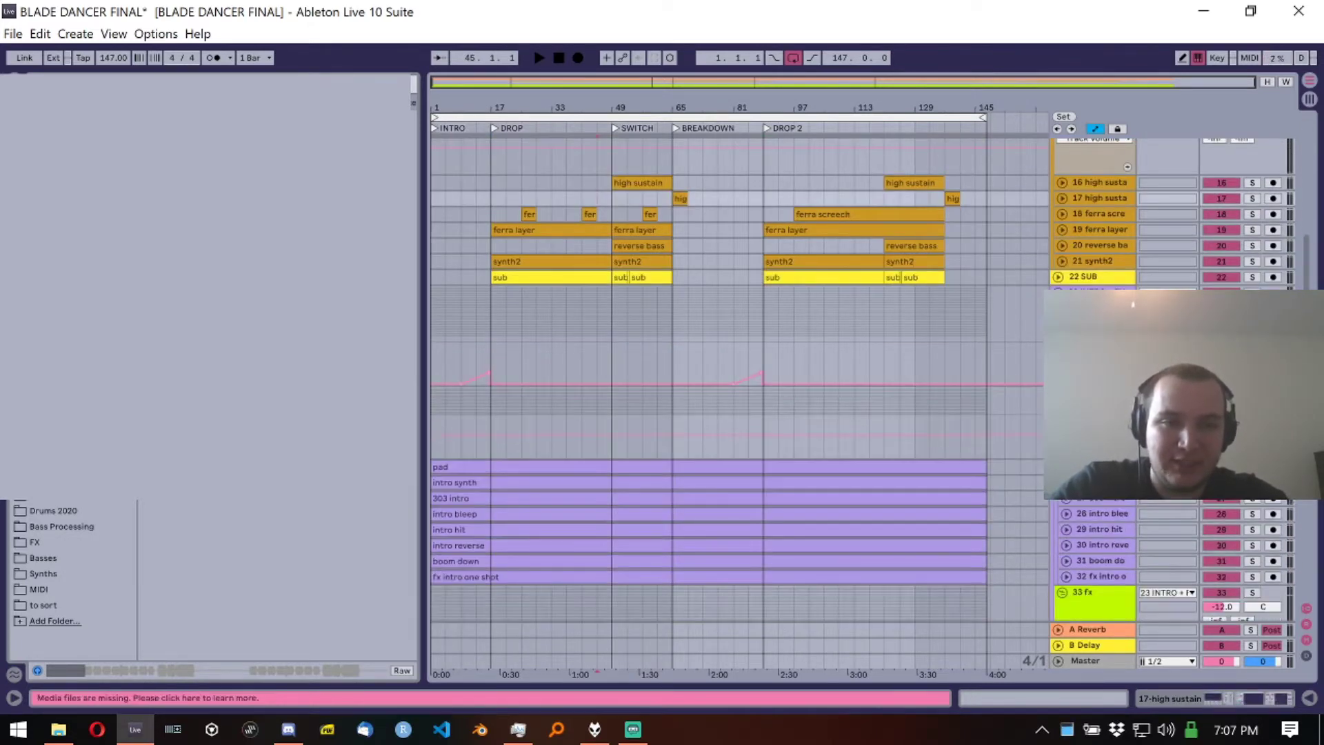
click(738, 359)
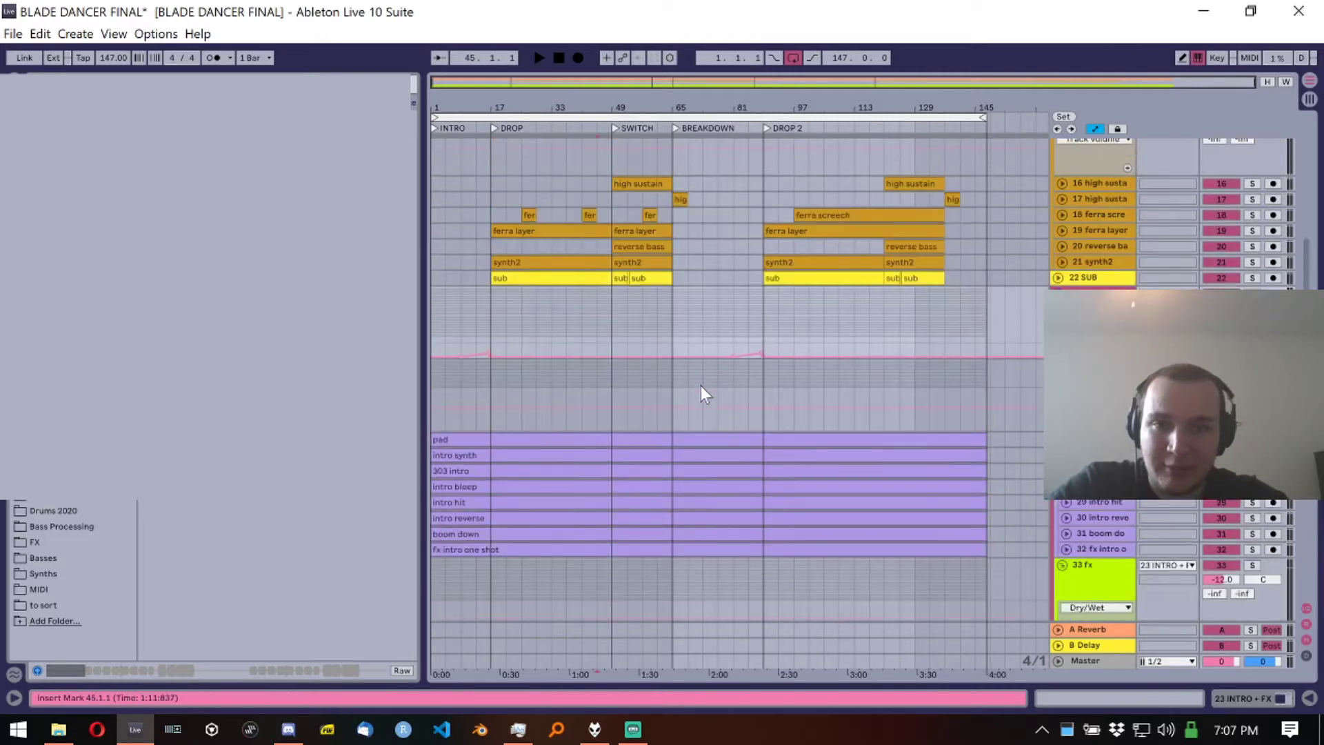
scroll(701, 388, up, 3)
click(674, 398)
click(671, 407)
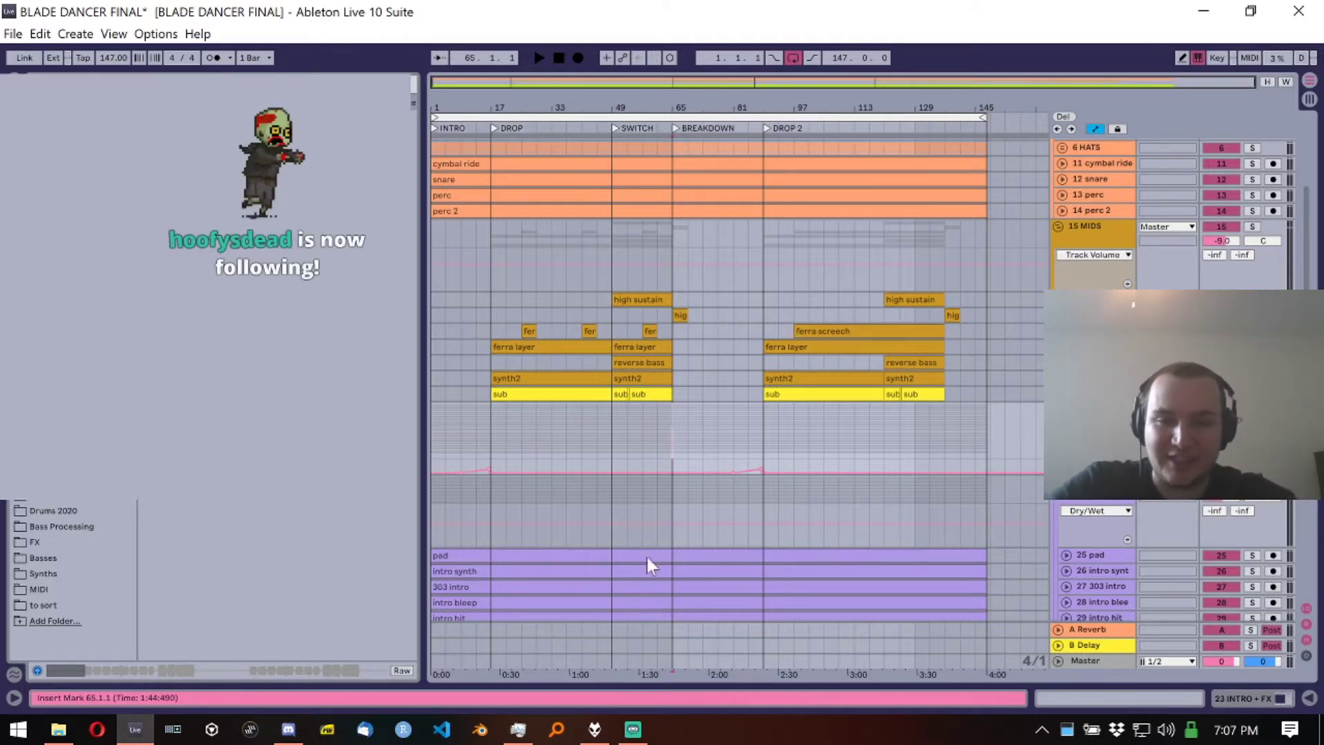
Step: Fold the INTRO + FX, MIDS and PERCS group tracks, leaving the DRUMS group unfolded
click(632, 729)
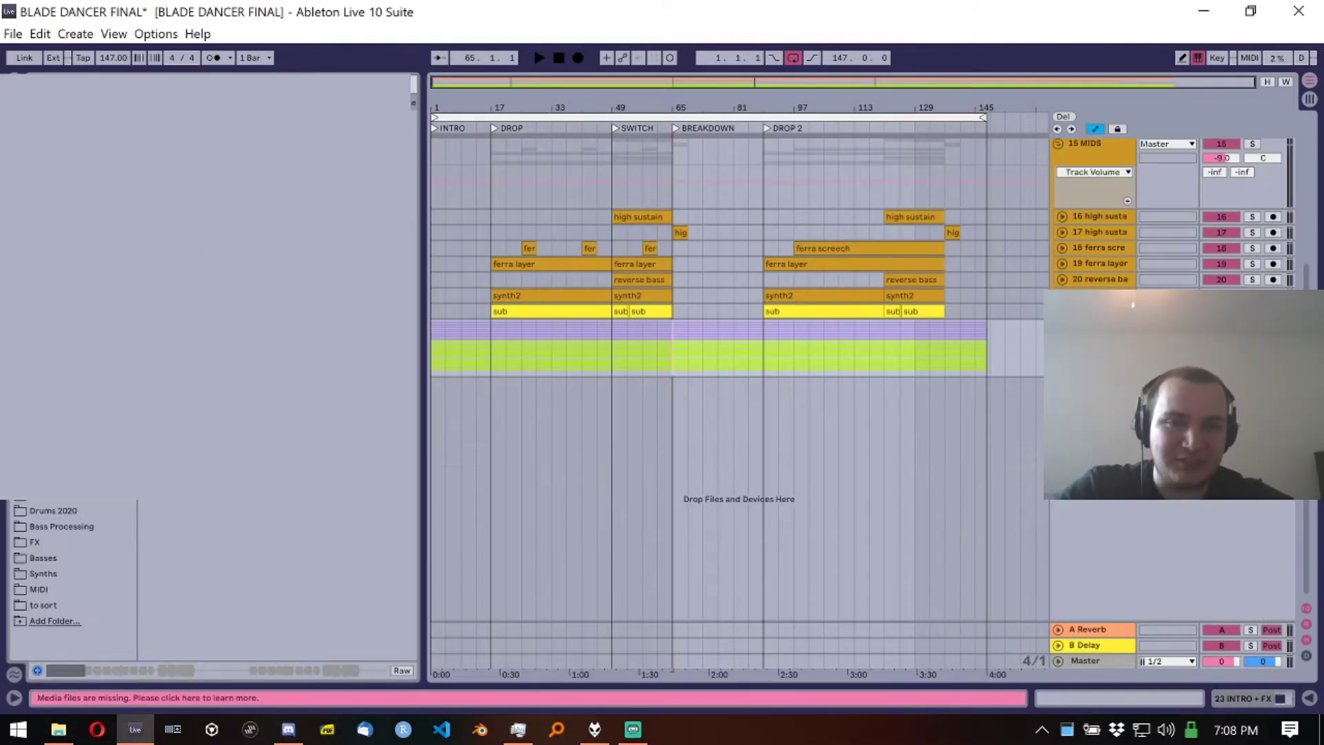
scroll(738, 276, up, 3)
scroll(1058, 265, up, 3)
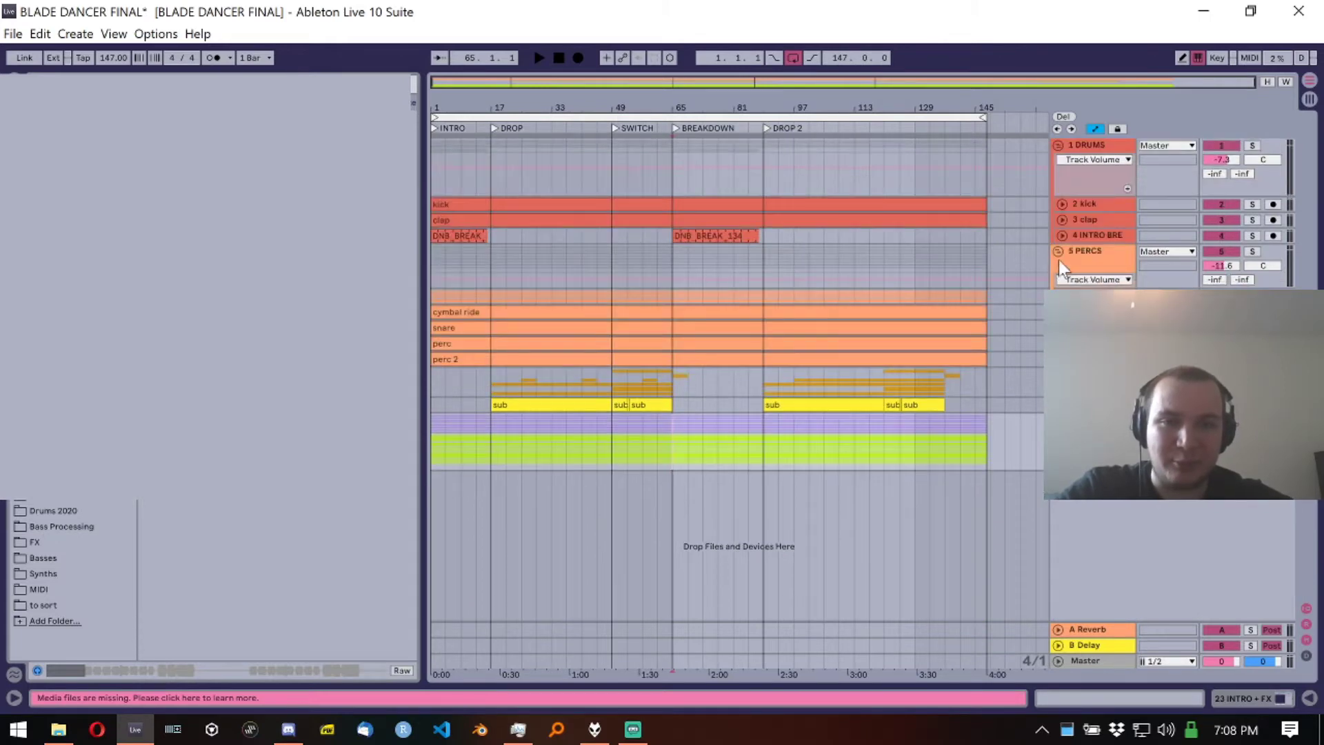
click(1068, 221)
click(1059, 251)
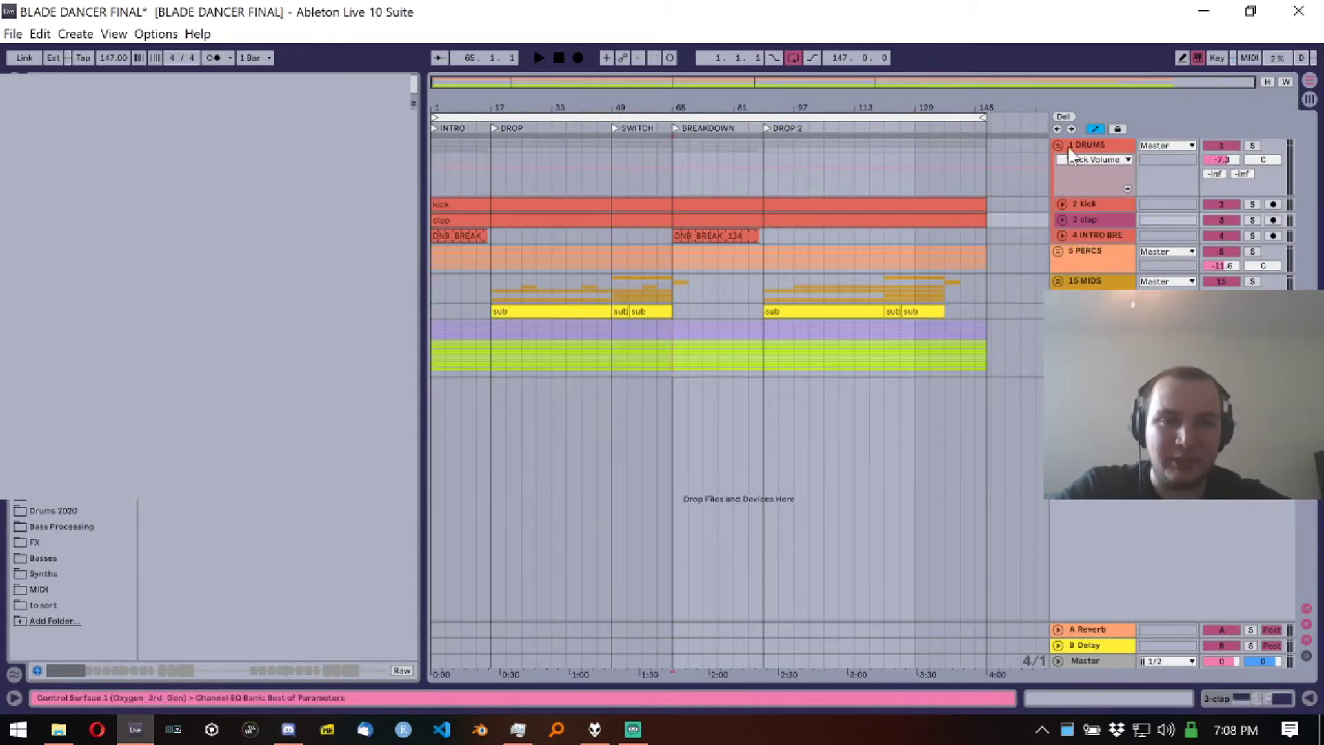
click(1060, 146)
click(1060, 146)
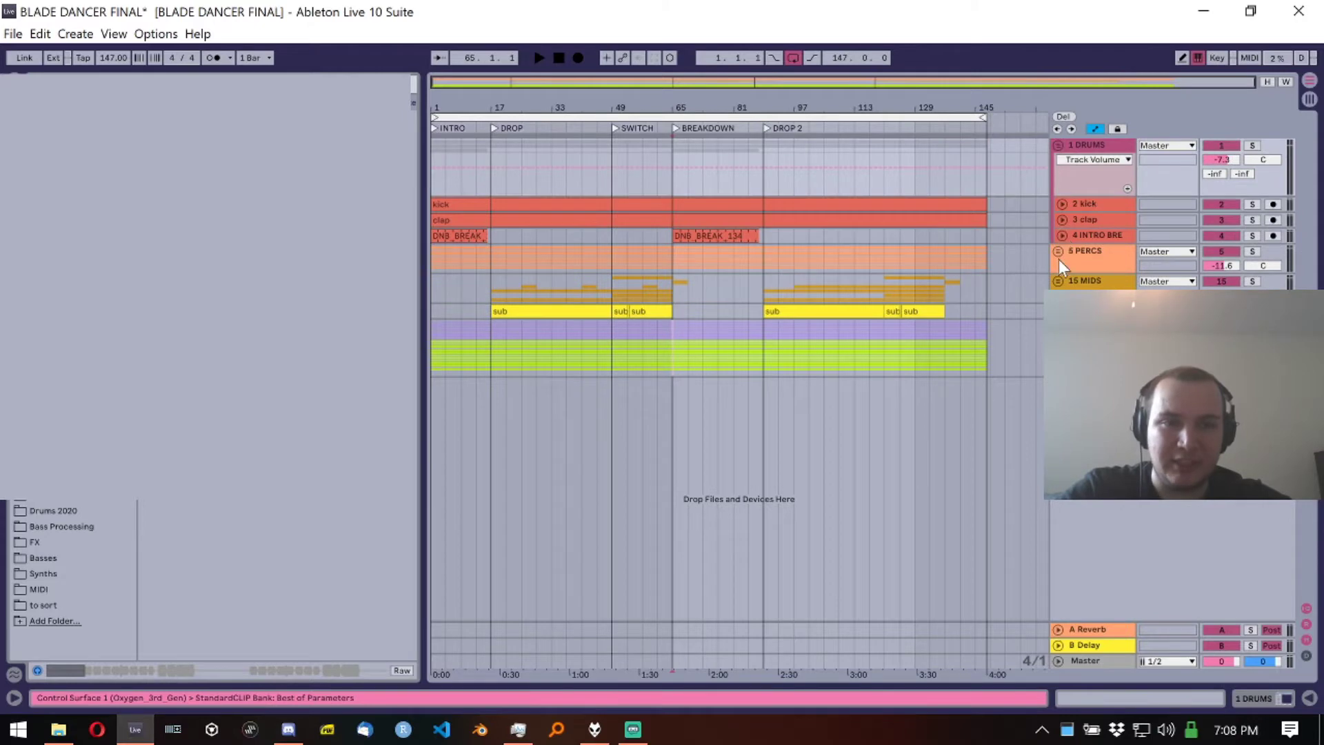
Step: Unfold the PERCS and MIDS groups to show their individual tracks
click(1058, 259)
click(1075, 235)
click(1059, 251)
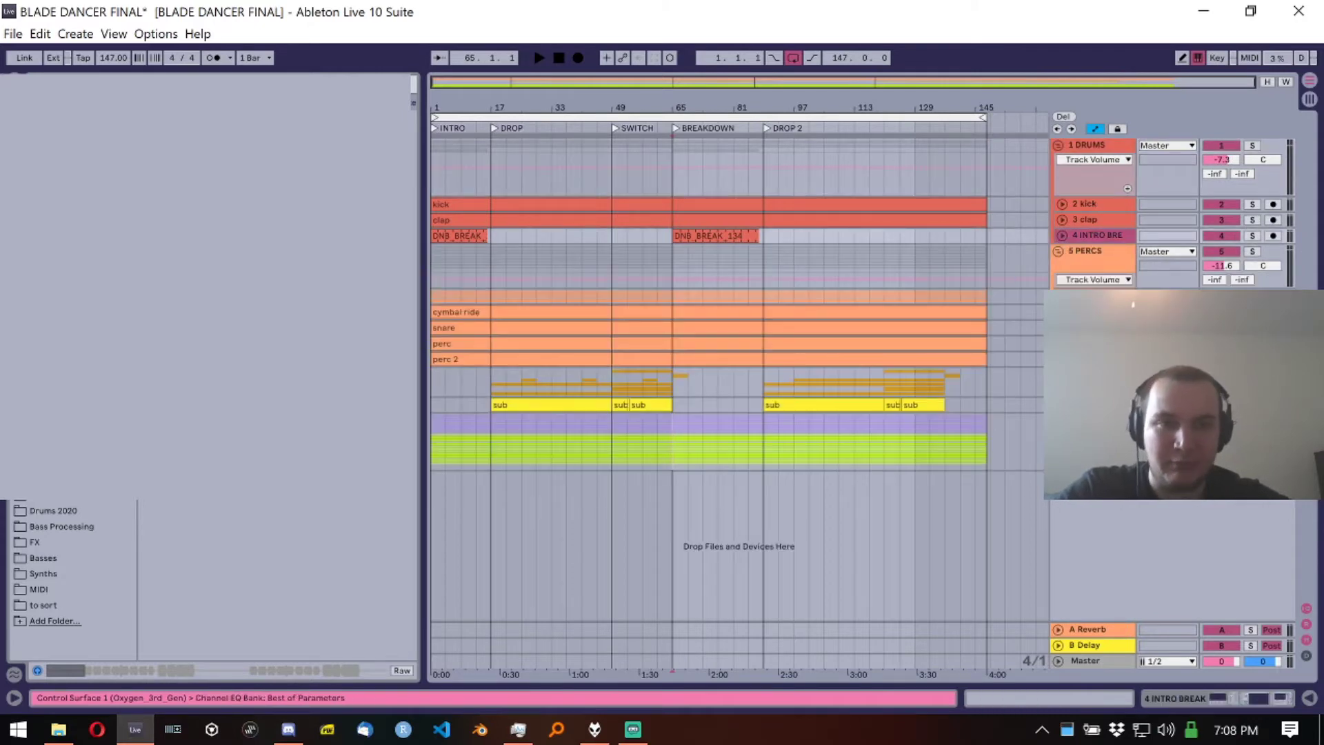
click(1058, 376)
scroll(1045, 535, down, 1)
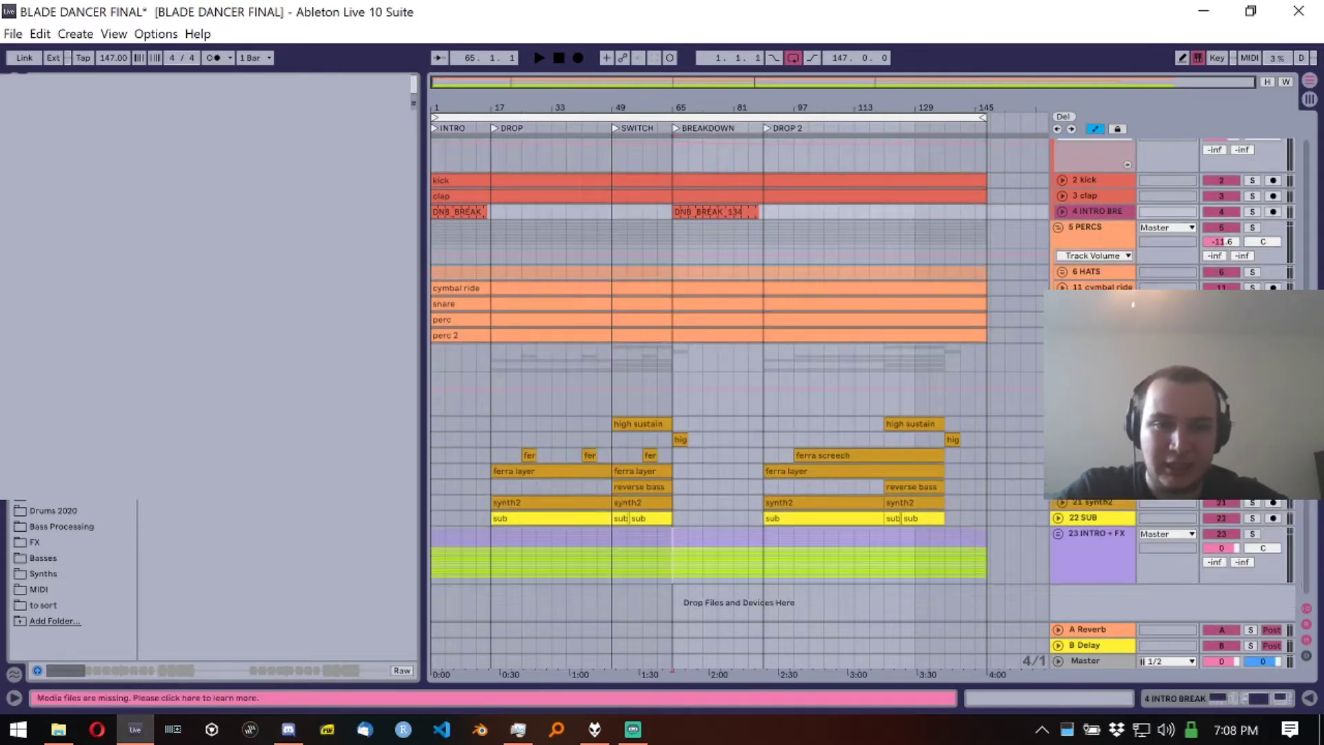
Step: Unfold the INTRO + FX group and fold the INTRO and fx subgroups inside it
click(1058, 532)
click(1055, 532)
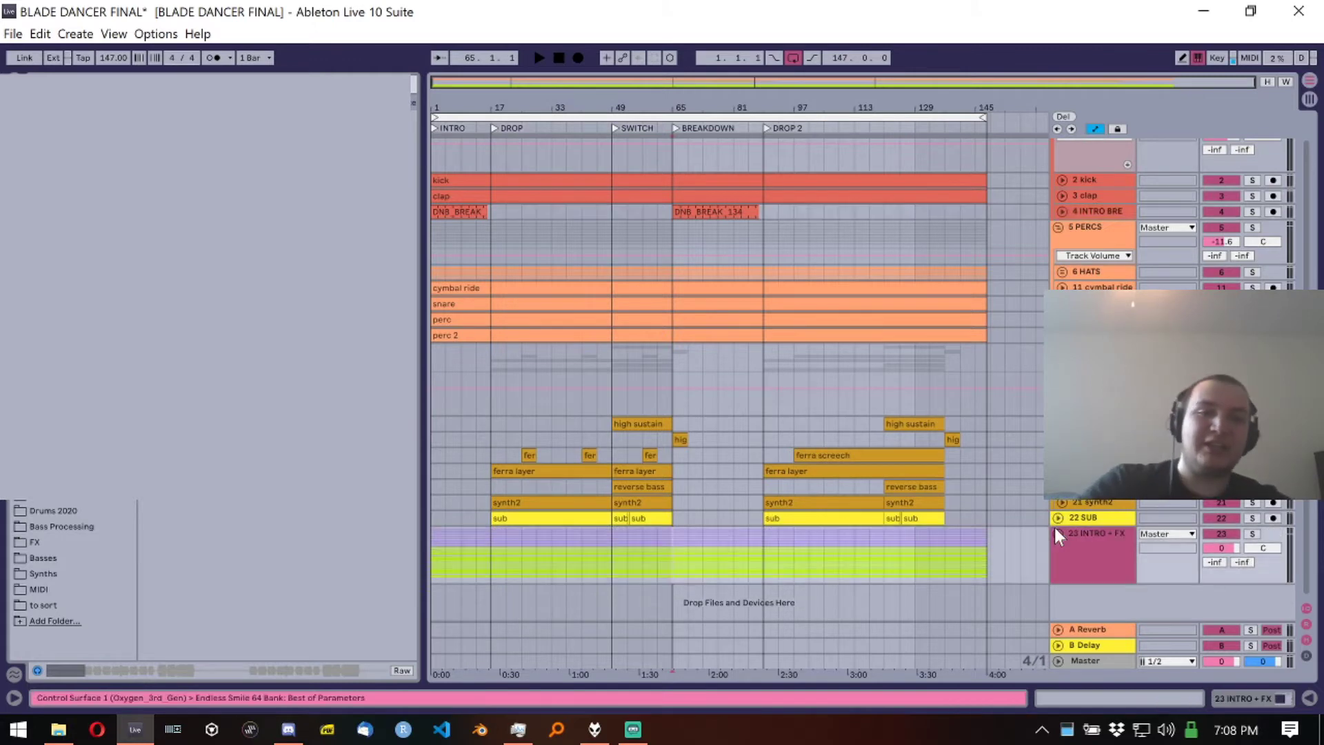
click(1058, 533)
scroll(918, 515, down, 5)
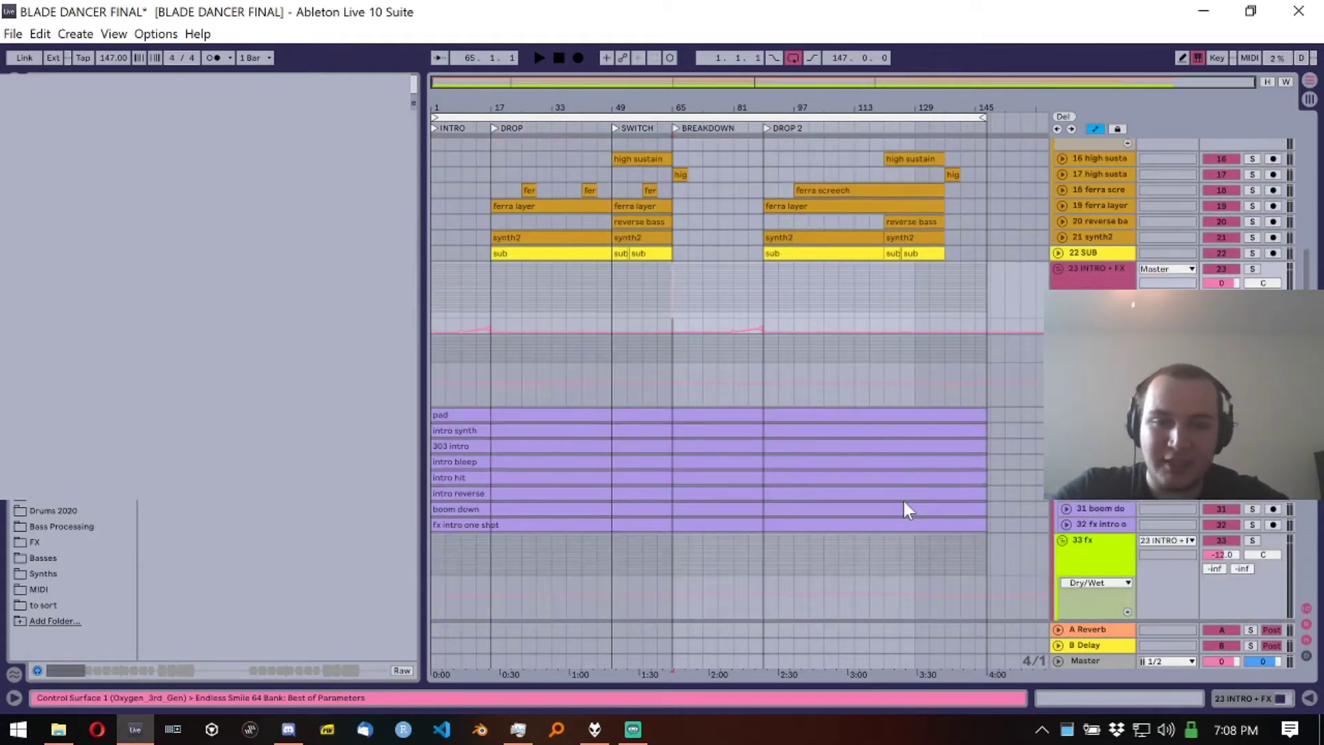
scroll(1065, 535, down, 2)
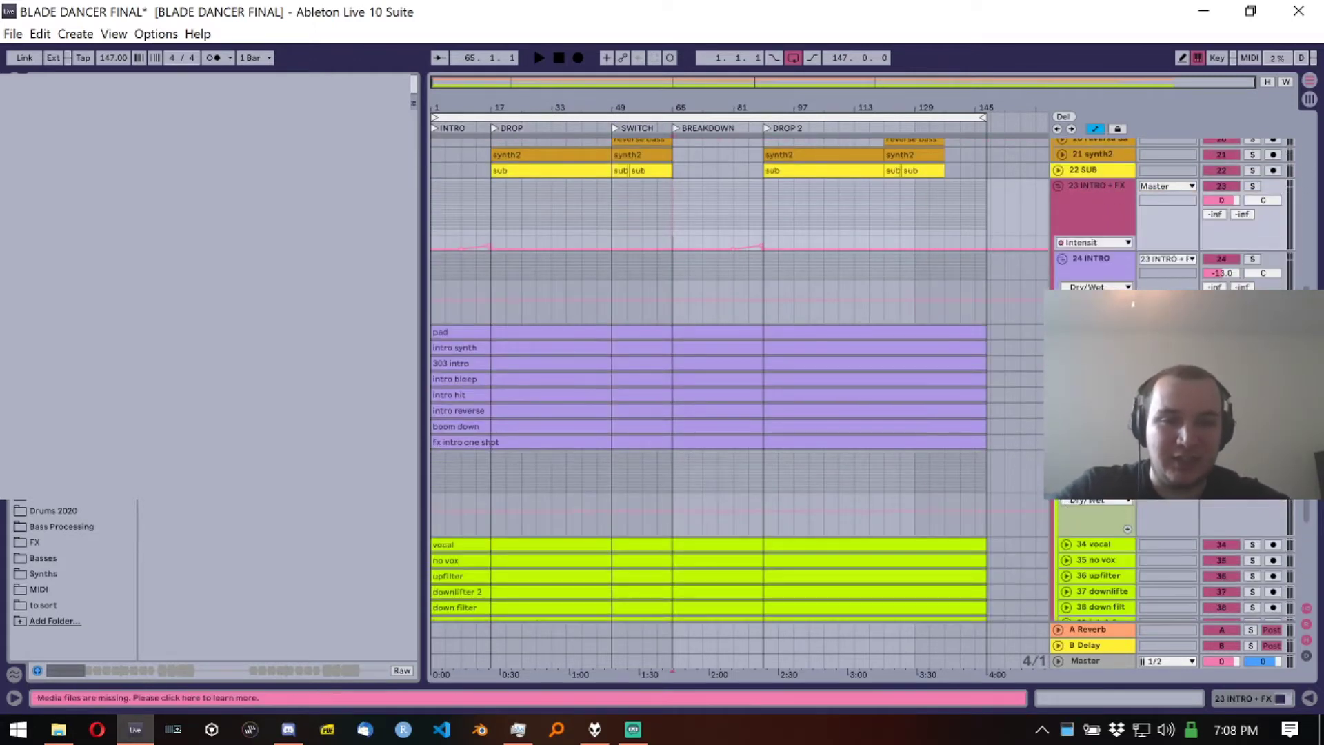
click(1062, 457)
click(1063, 259)
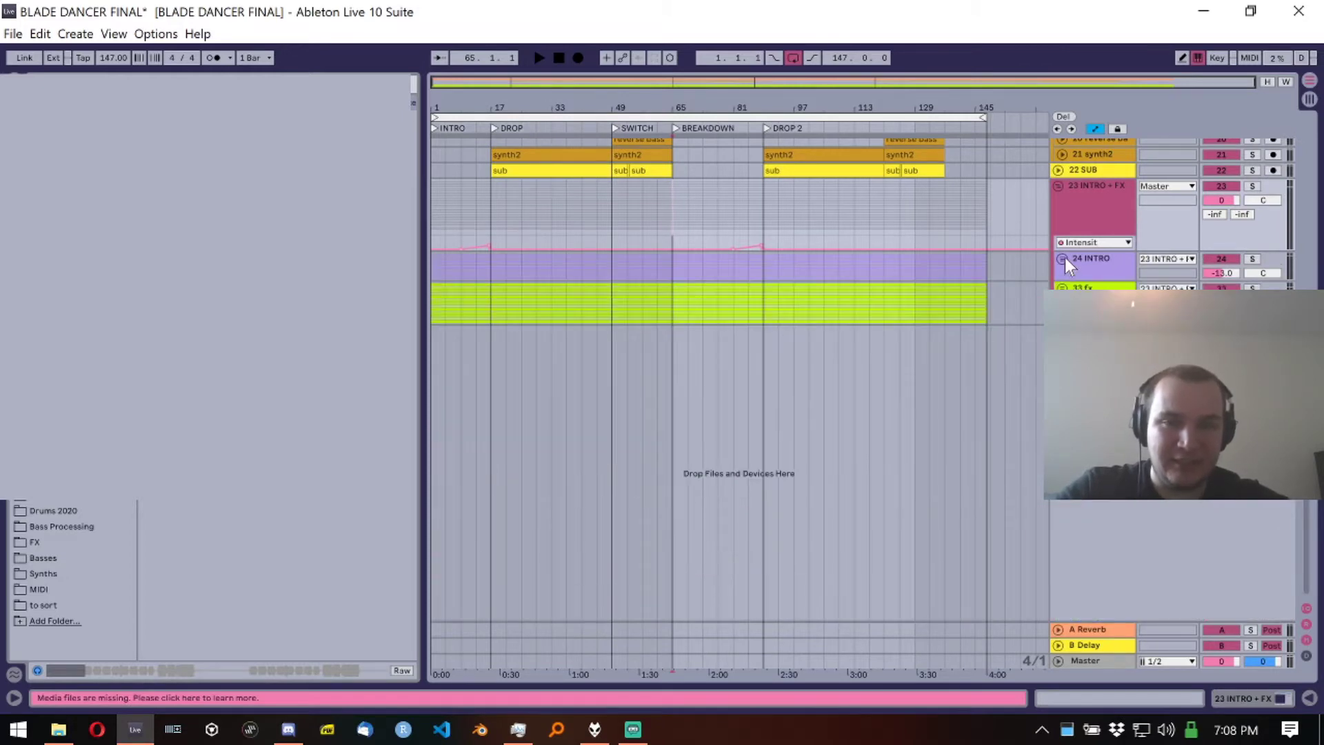
Step: Set the arrangement's fixed grid to 1 Bar
scroll(605, 391, up, 3)
right_click(660, 344)
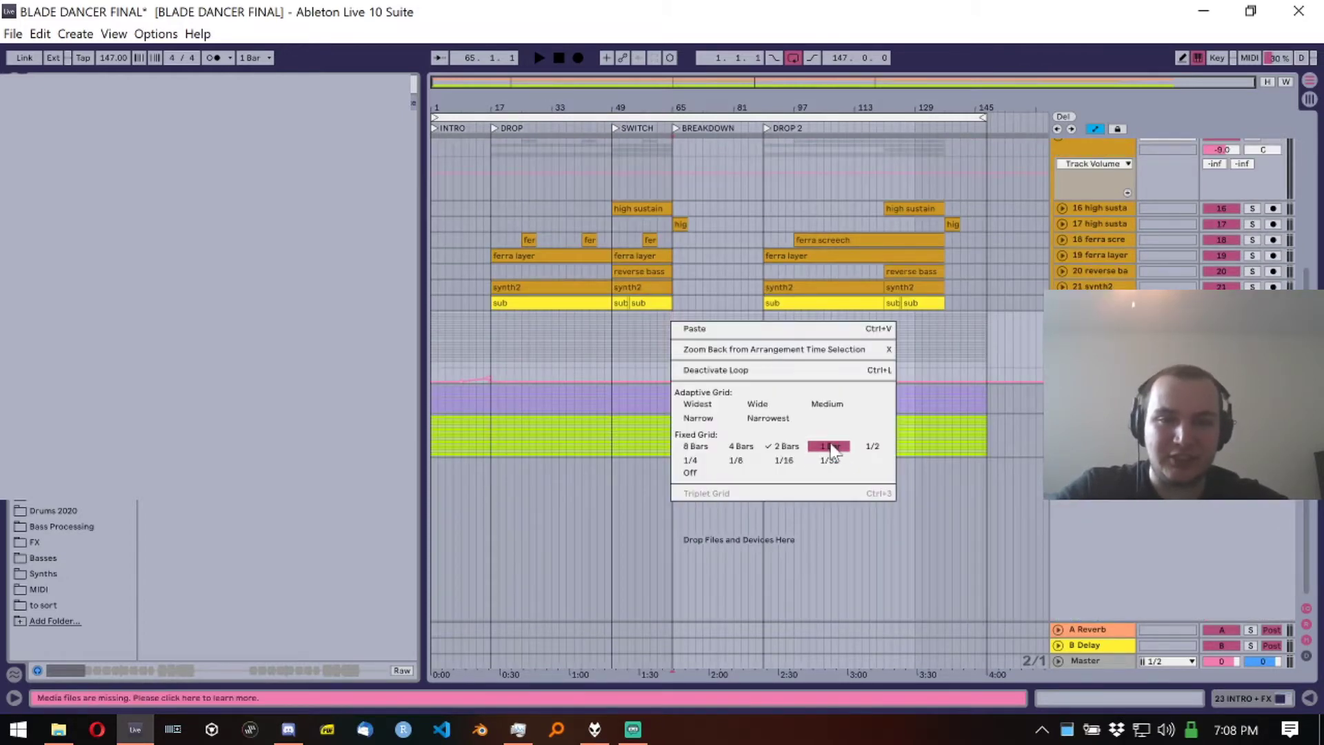
click(828, 451)
key(plus)
key(plus)
key(minus)
key(minus)
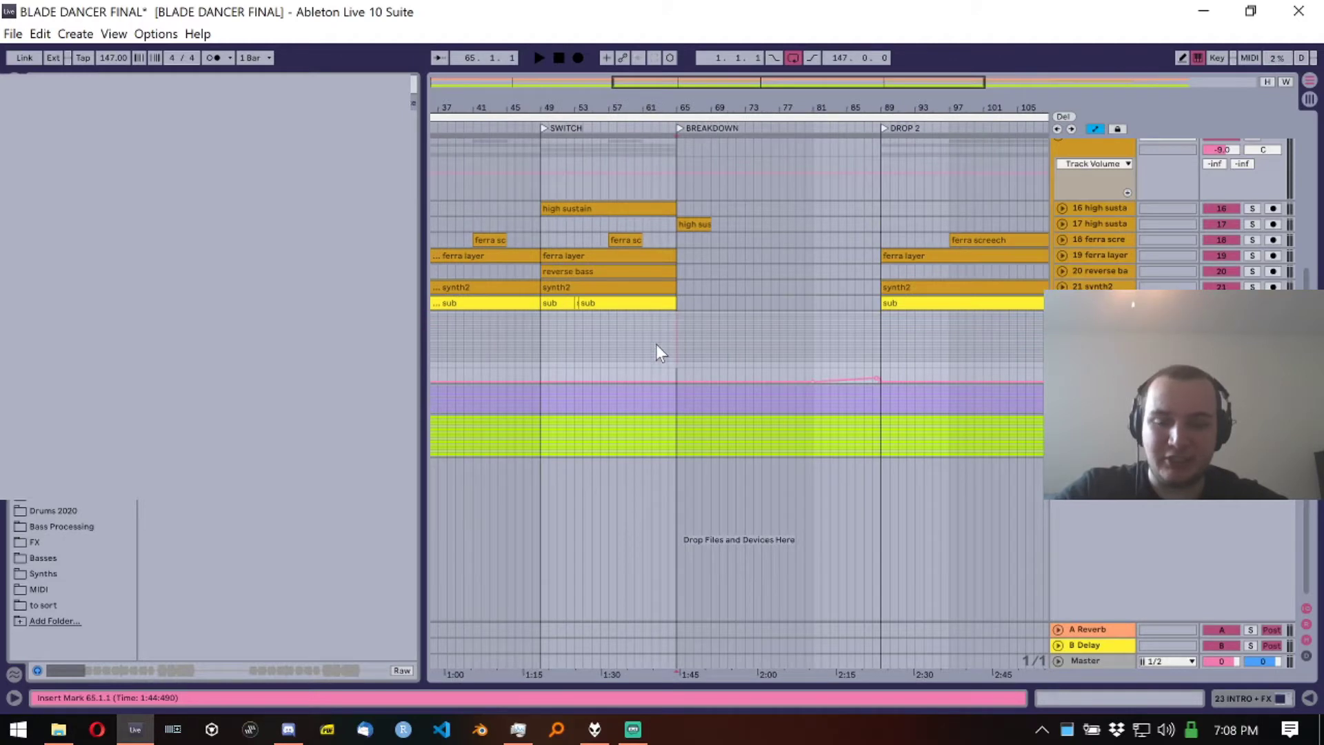
Step: Set the arrangement's fixed grid to 4 Bars and place the insert marker at bar 73
right_click(655, 344)
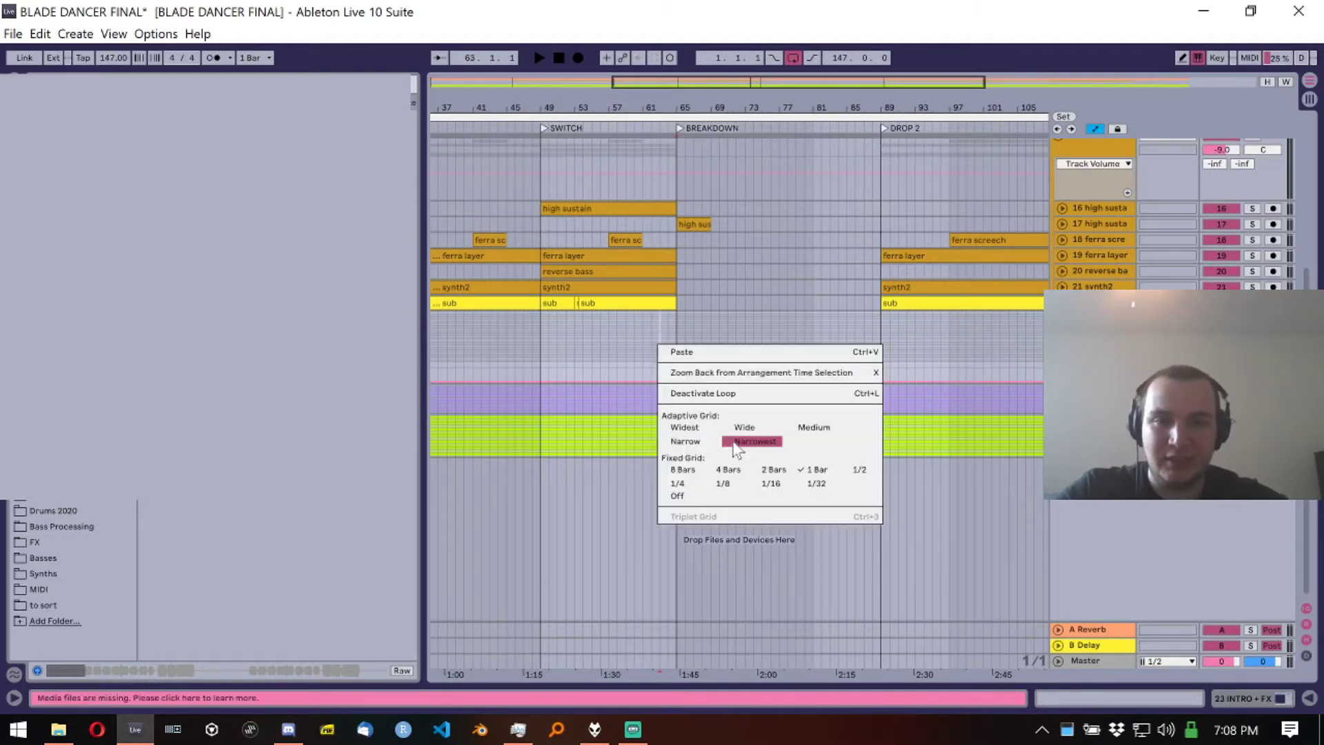
click(728, 470)
drag(602, 332, 735, 317)
click(731, 317)
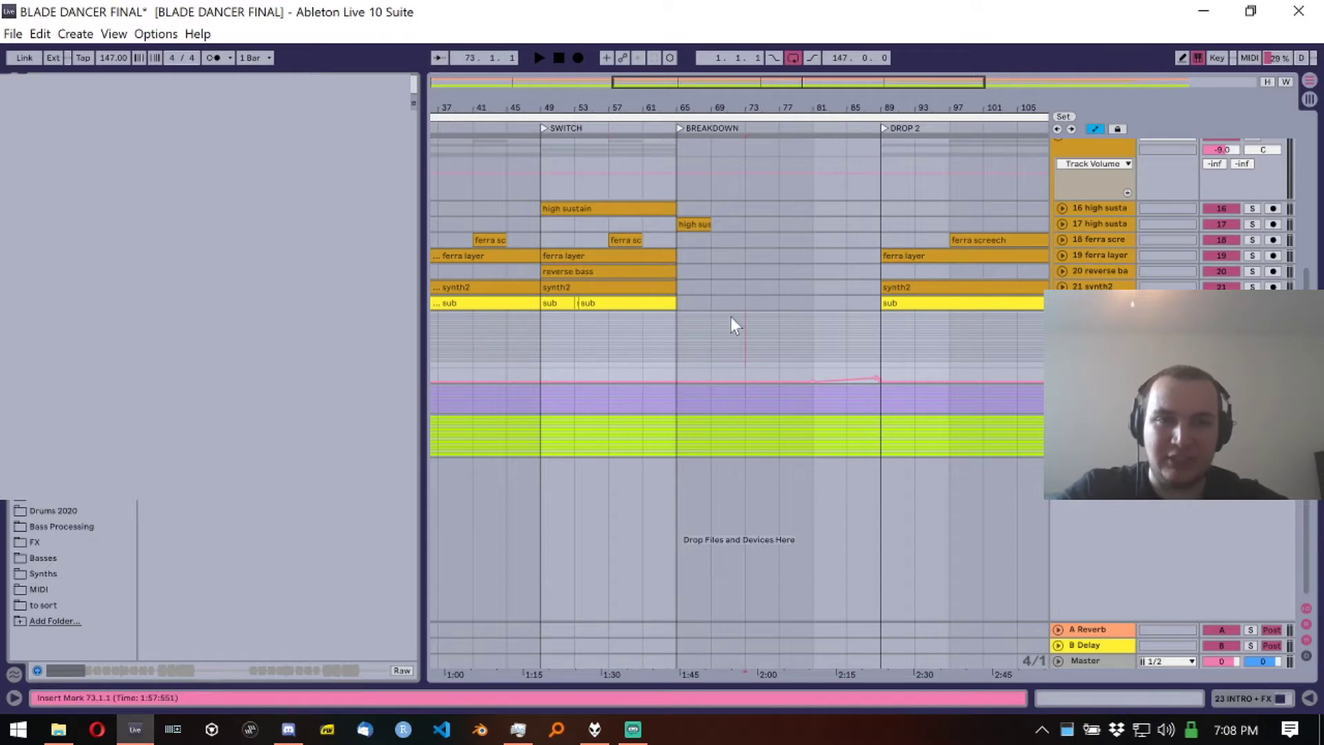
Step: Show the whole arrangement and fold the PERCS, MIDS and INTRO + FX groups so only the drum tracks stay open
key(x)
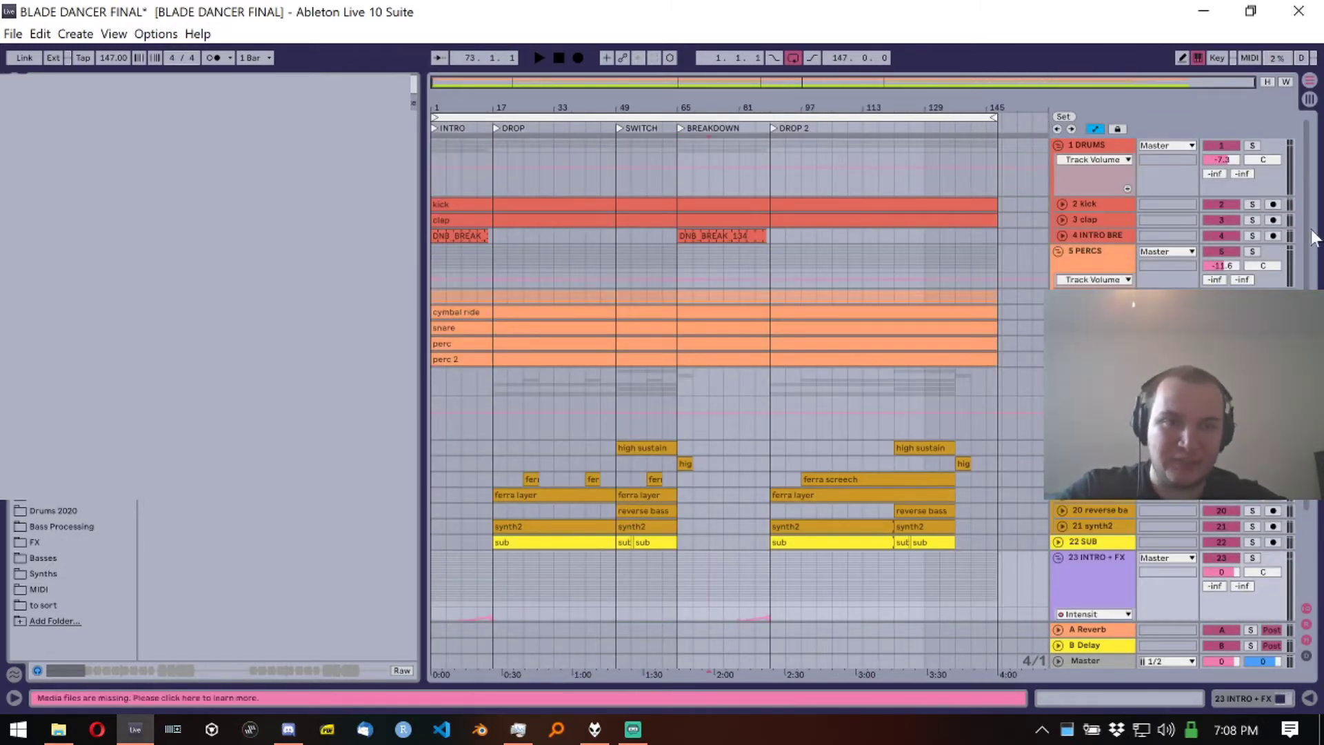
click(1058, 251)
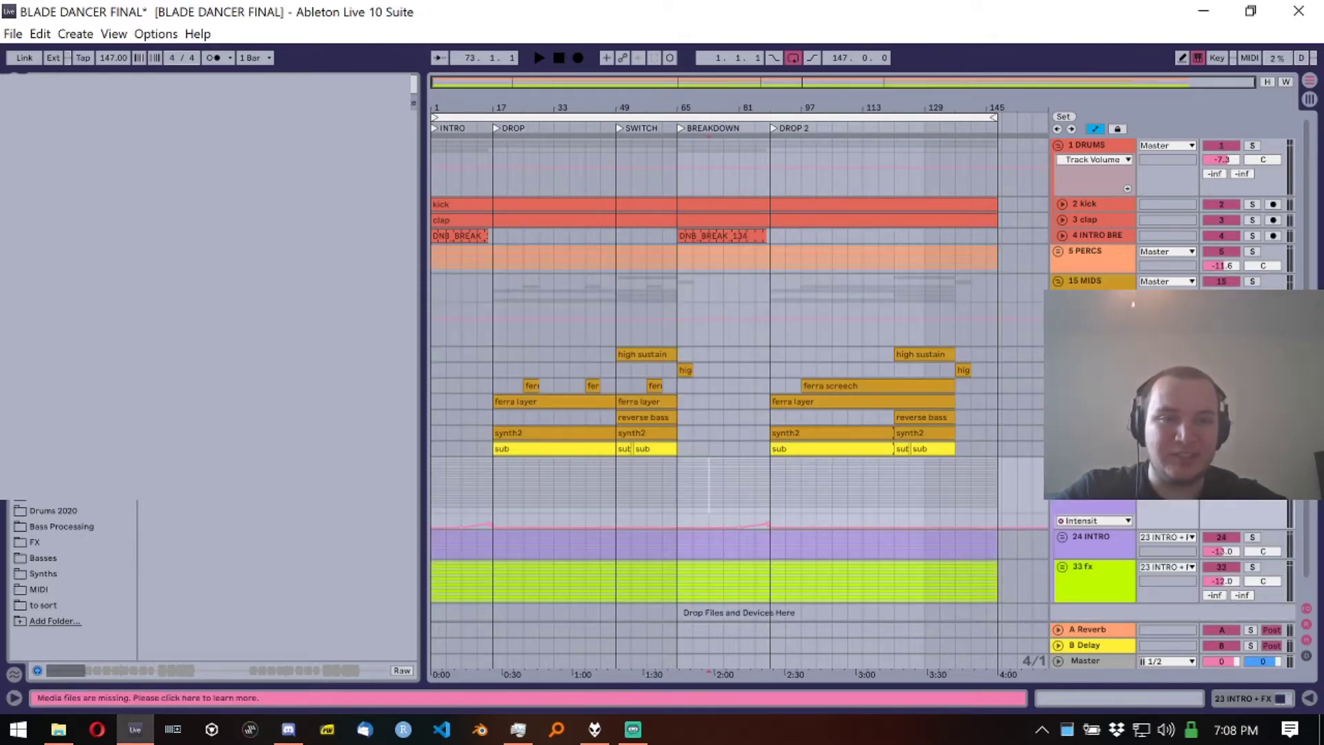
click(1059, 282)
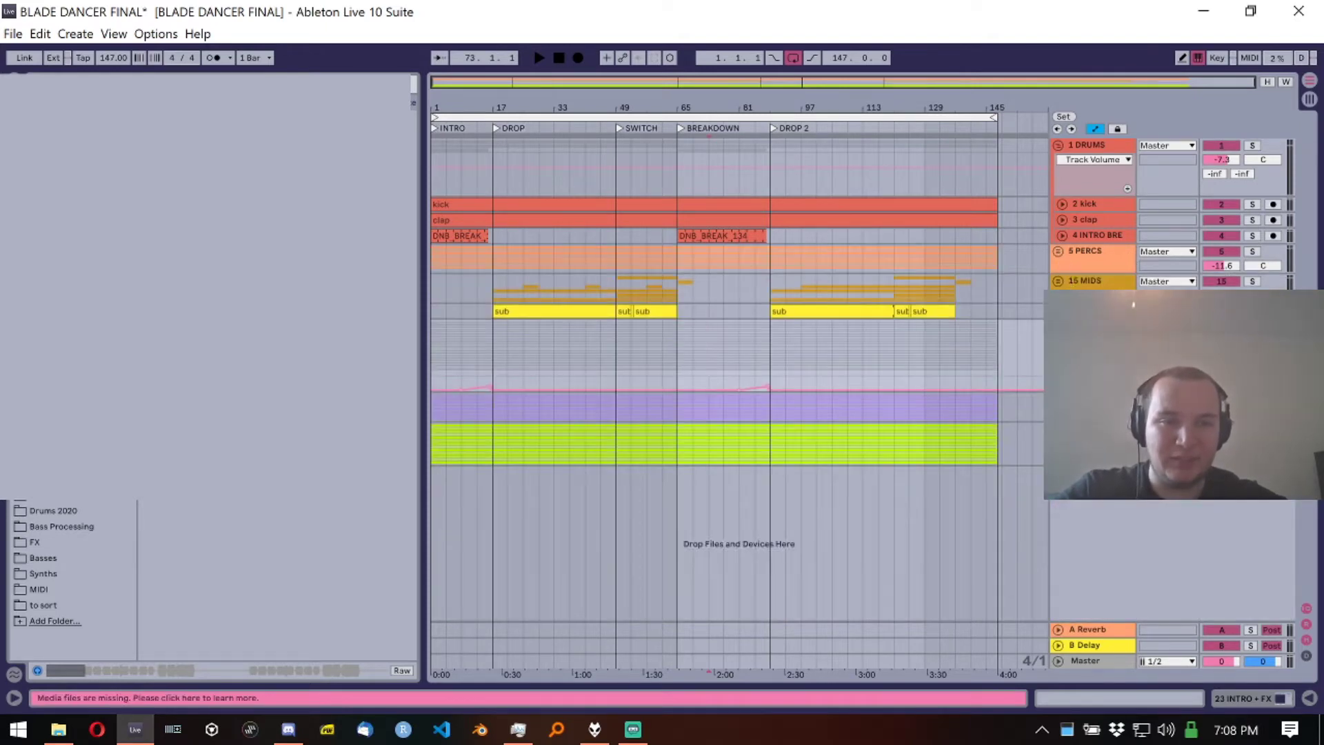
click(1059, 326)
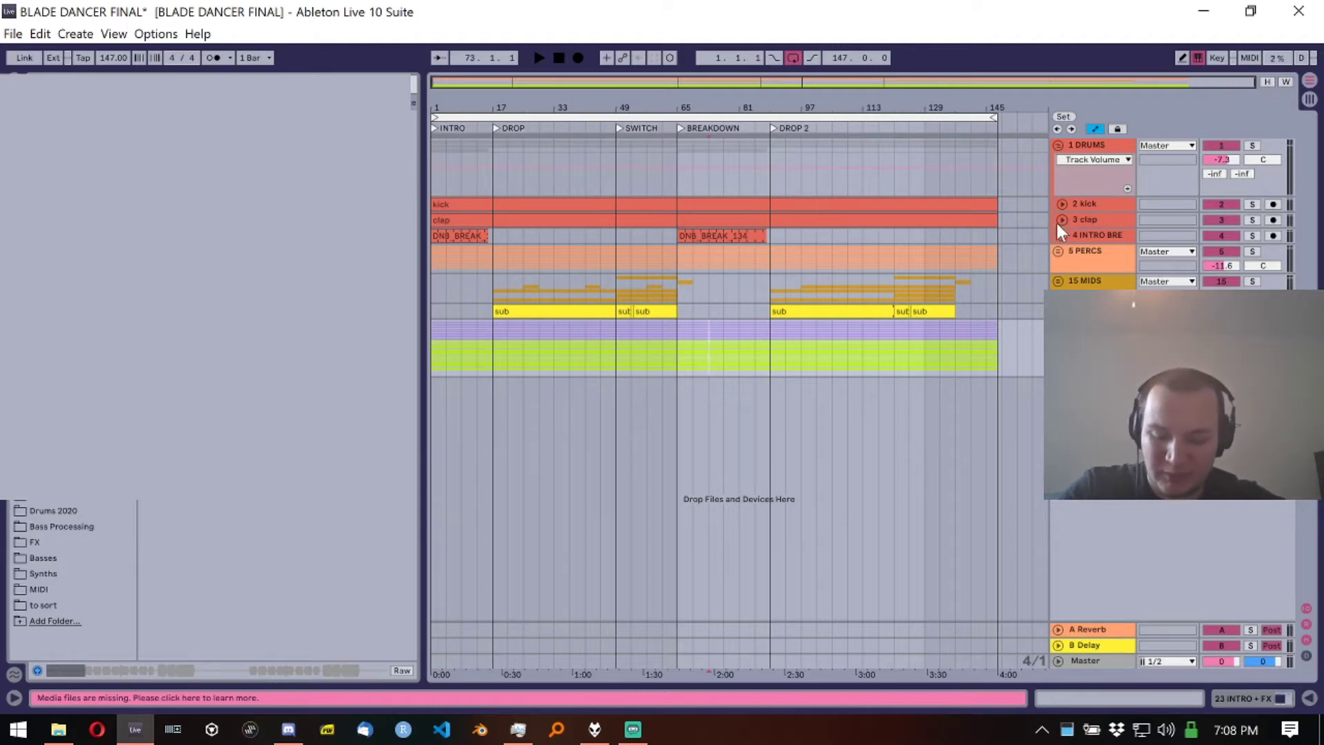
Step: Expand the kick track, show its devices, and play the soloed DRUMS group from the drop at bar 17
click(1062, 204)
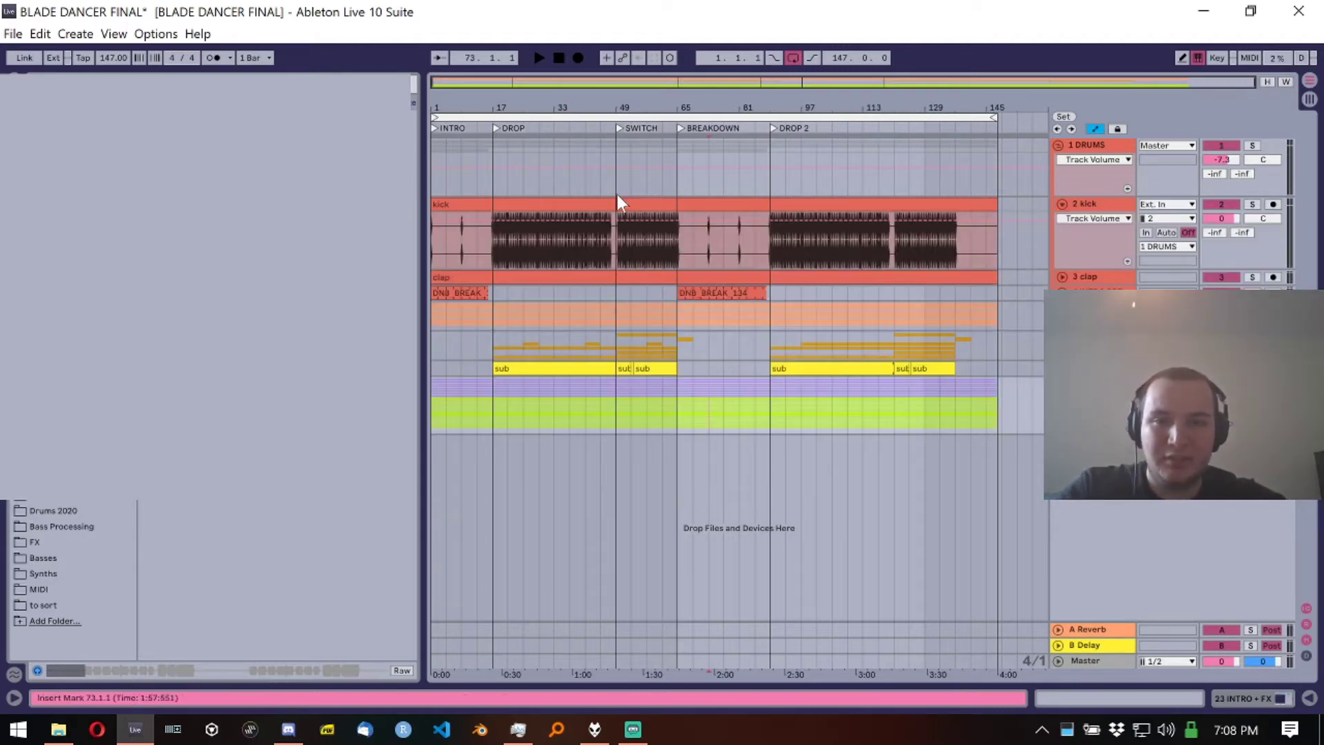
double_click(1079, 145)
click(484, 255)
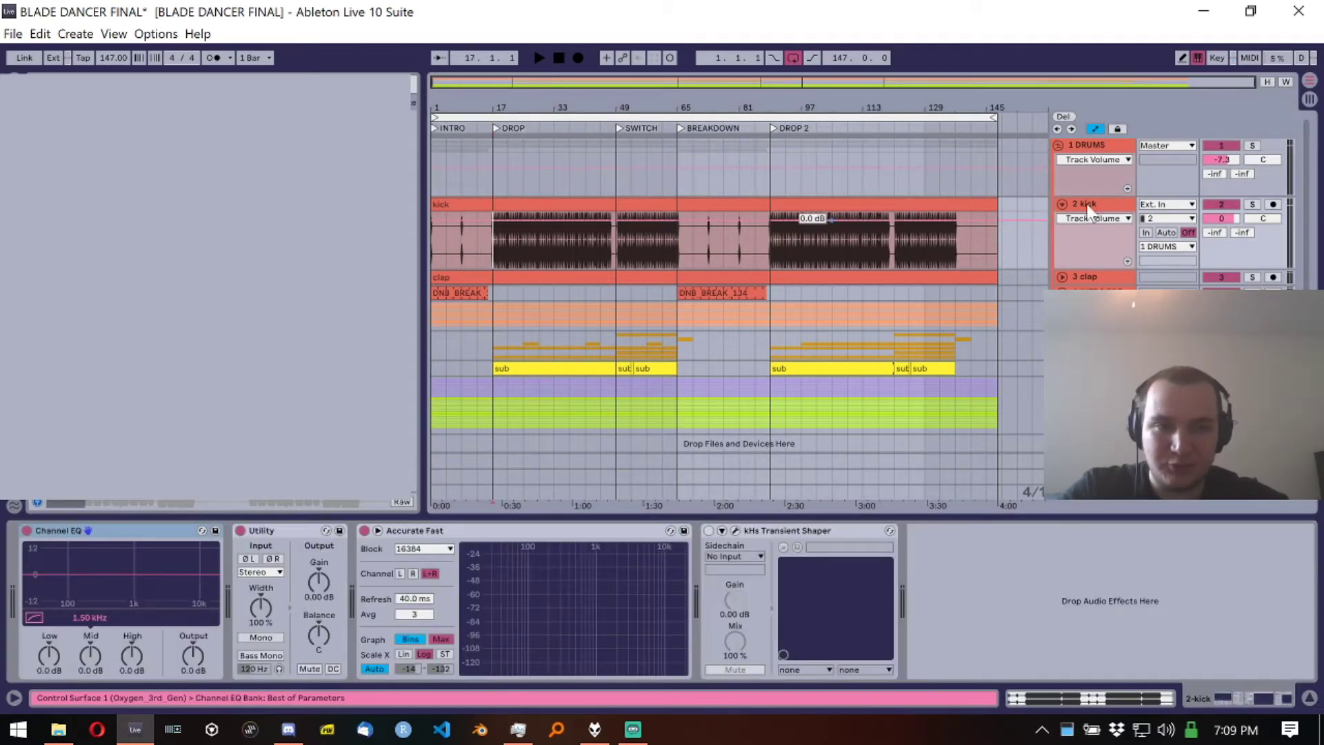
key(space)
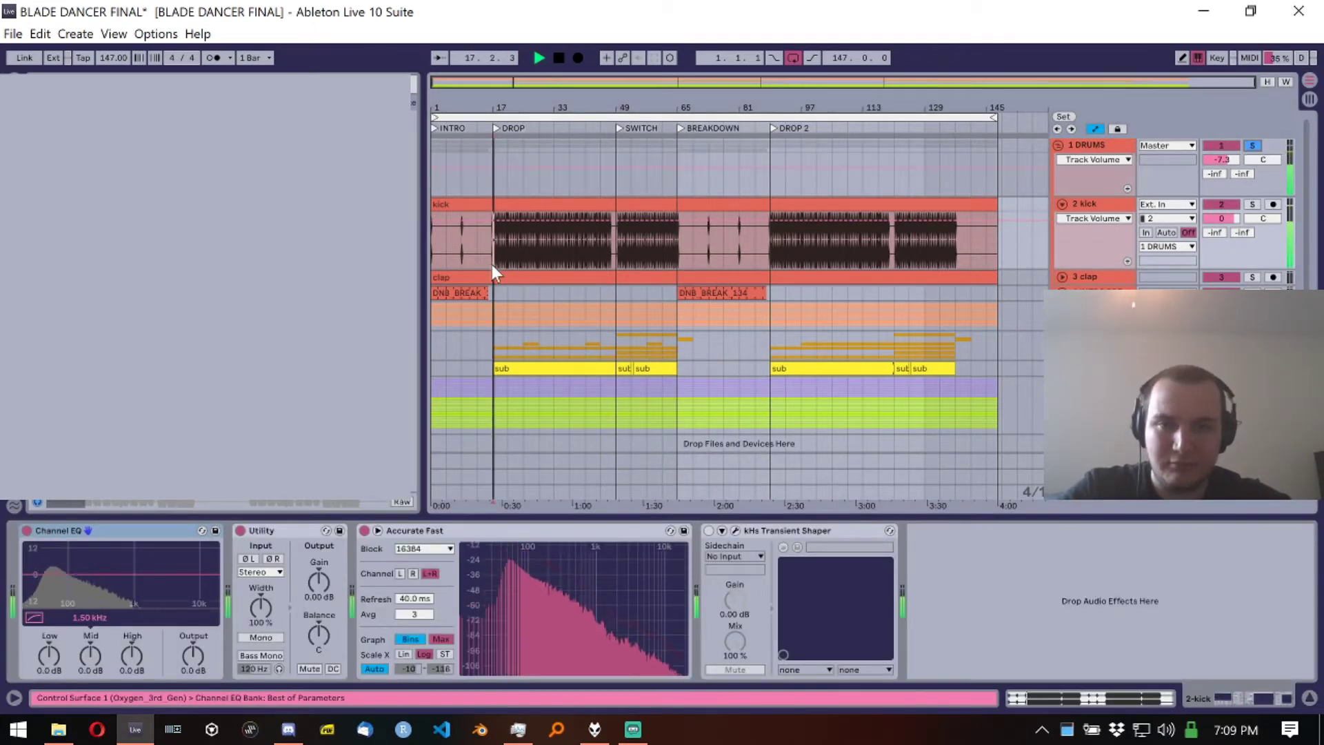
Step: Expand the clap and intro break tracks to show their waveforms and display the clap track's devices
scroll(491, 264, up, 5)
click(1062, 277)
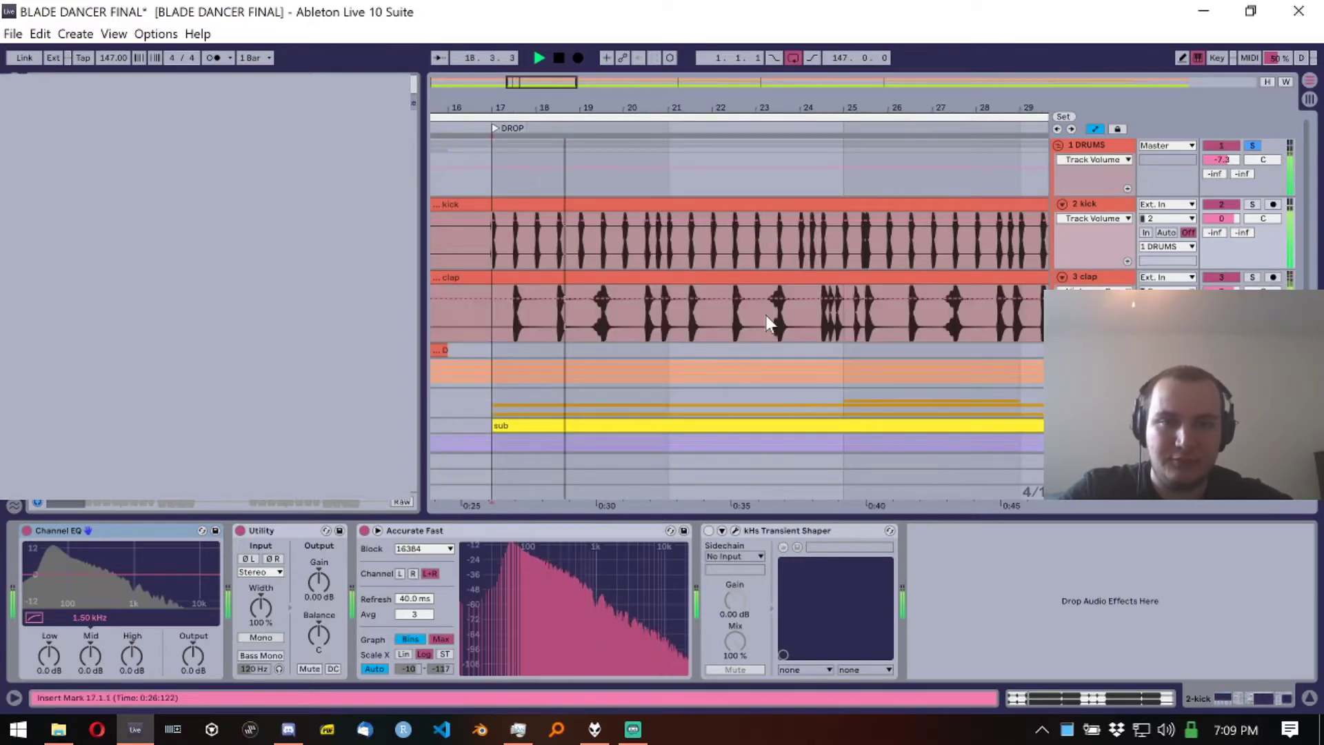
key(ctrl+alt+l)
scroll(685, 419, down, 2)
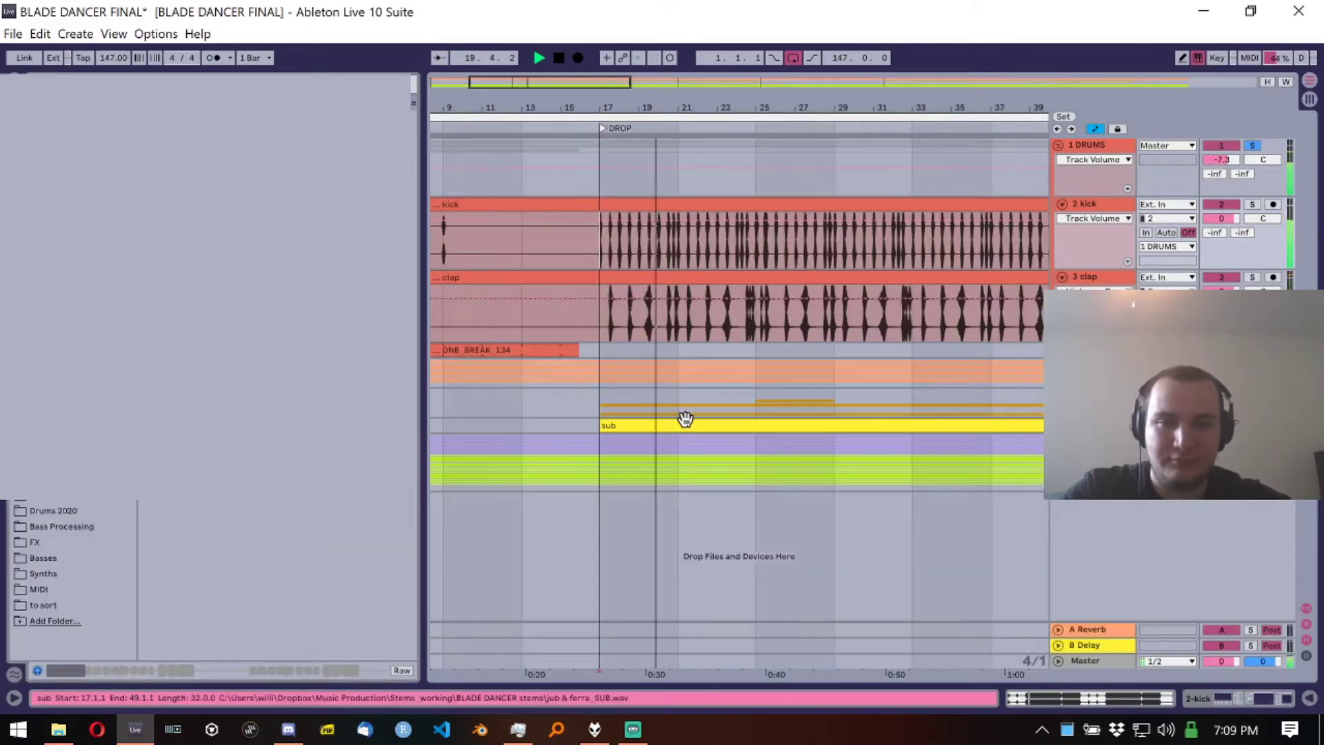
key(ctrl+alt+l)
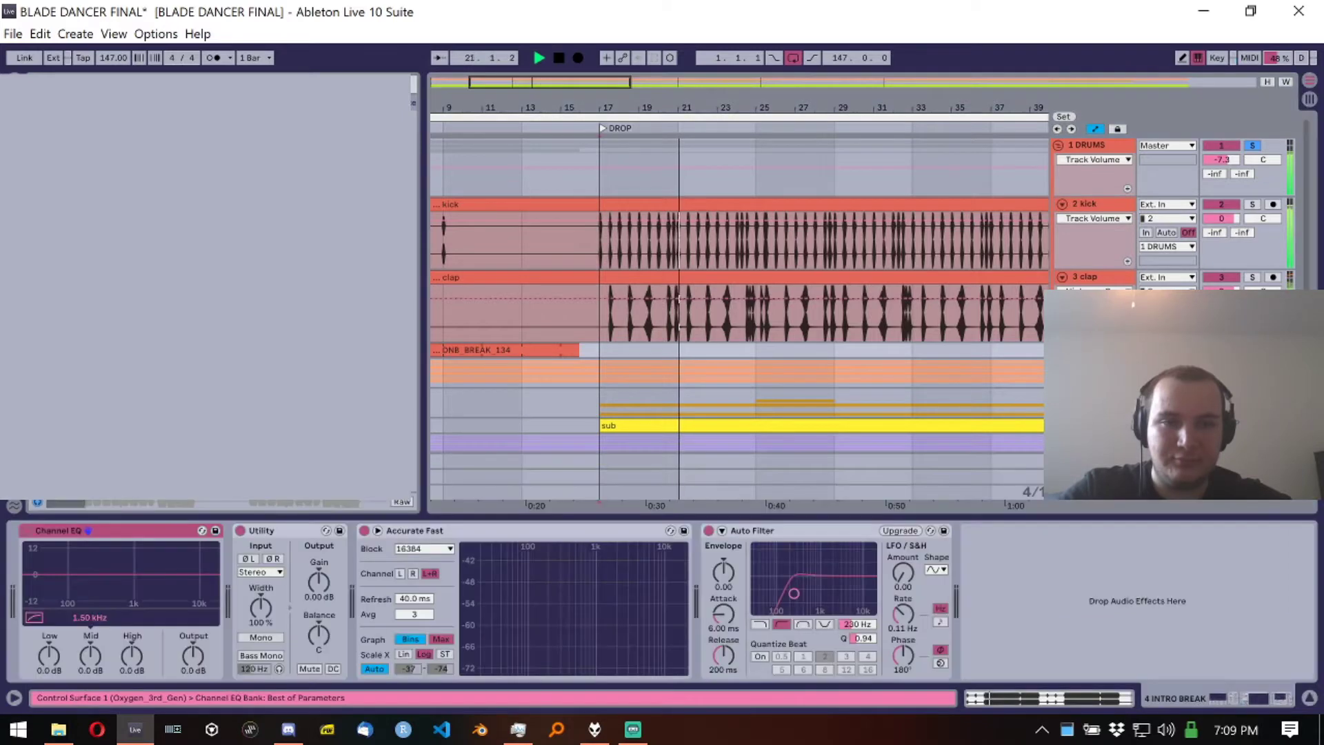
click(1062, 349)
click(1089, 277)
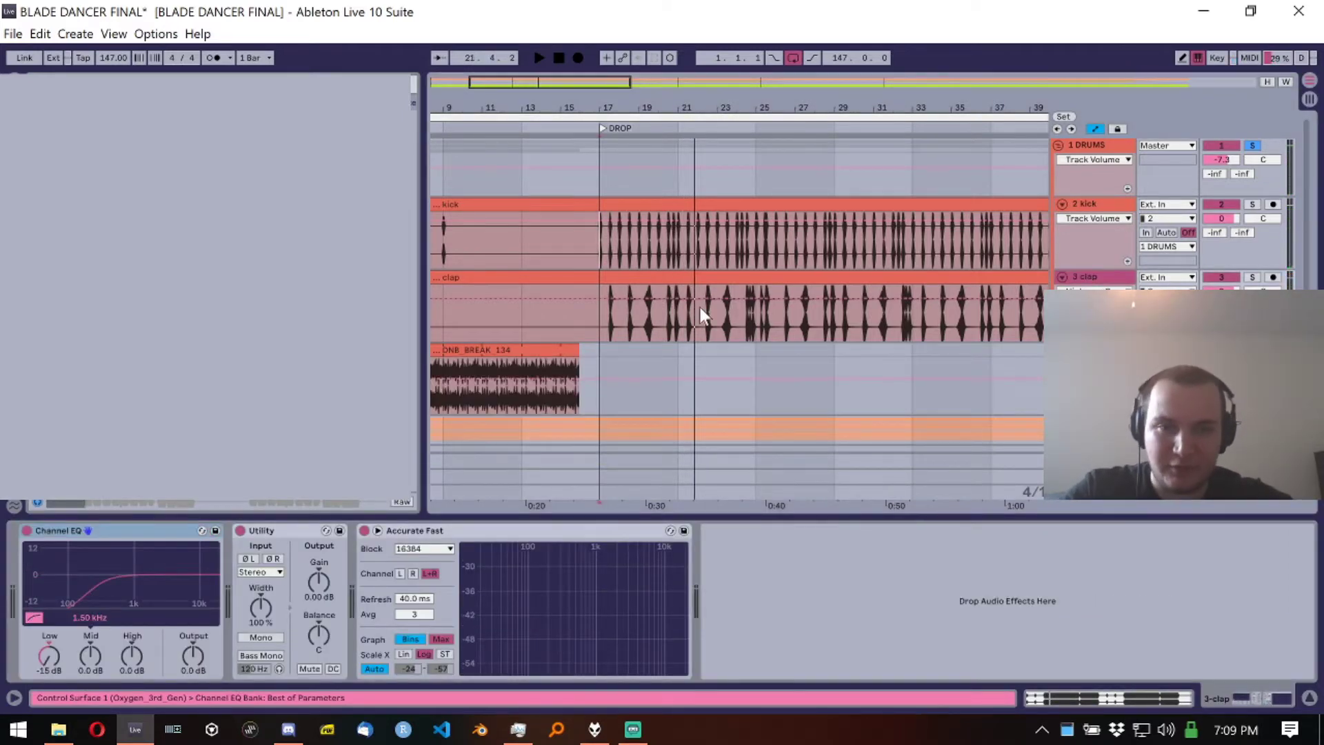
Step: Solo the kick track and play it from bar 25 with its waveform enlarged
scroll(681, 343, up, 2)
click(683, 346)
scroll(676, 331, down, 2)
click(717, 248)
scroll(717, 248, up, 8)
click(1253, 205)
key(space)
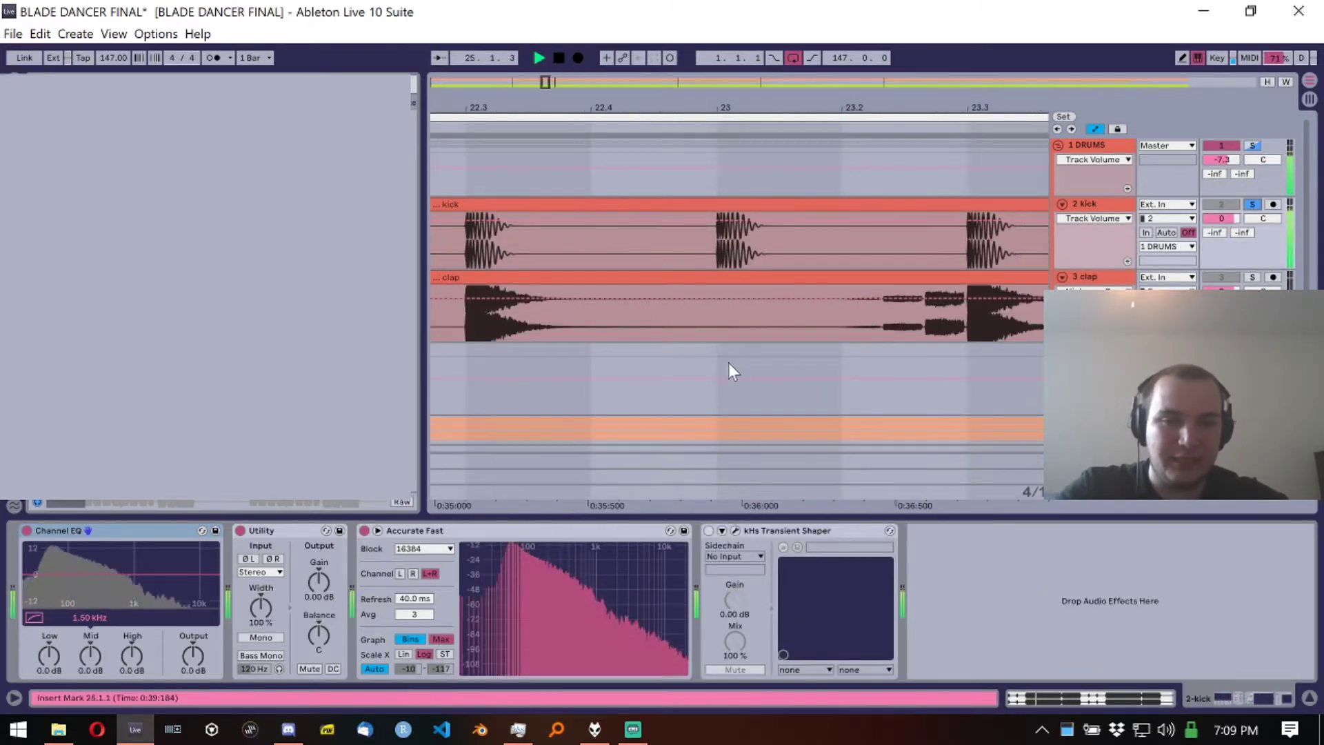
scroll(865, 258, down, 2)
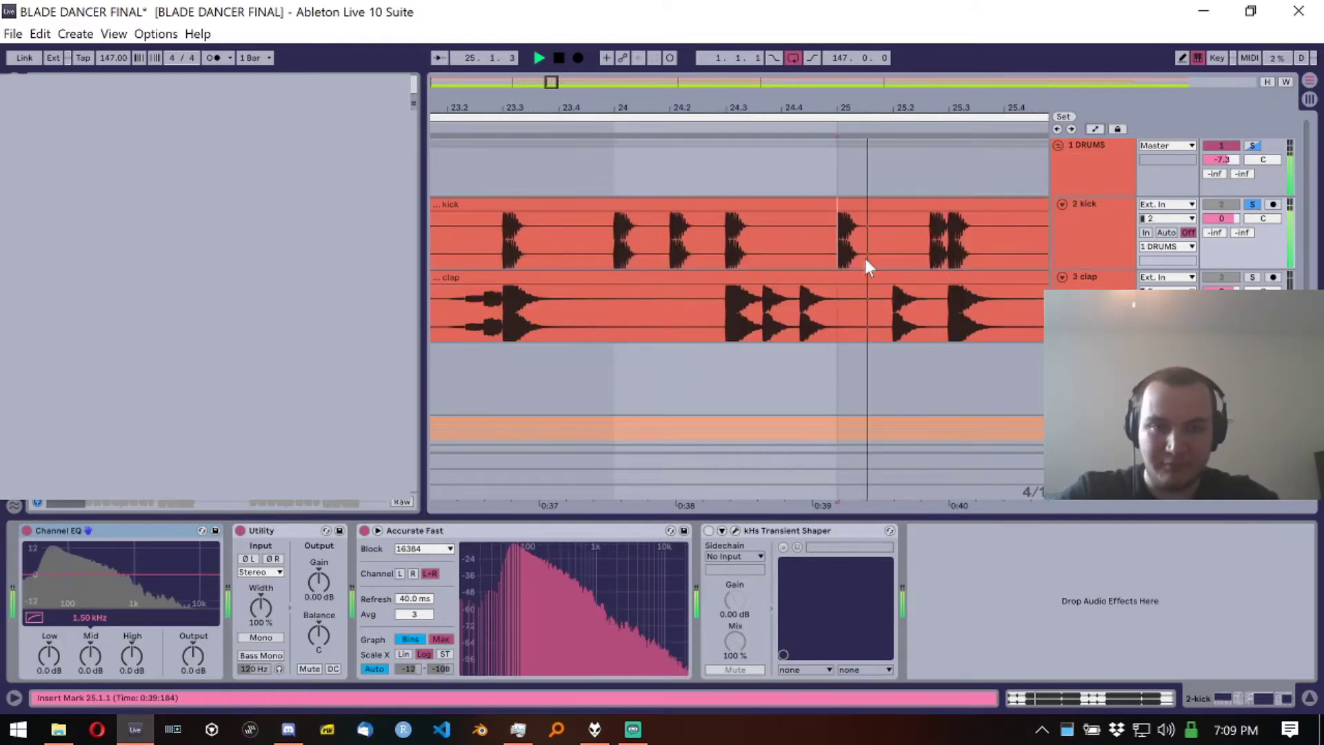
Step: Examine the waveform of the single kick hit at bar 25 up close and stop playback
scroll(864, 259, up, 6)
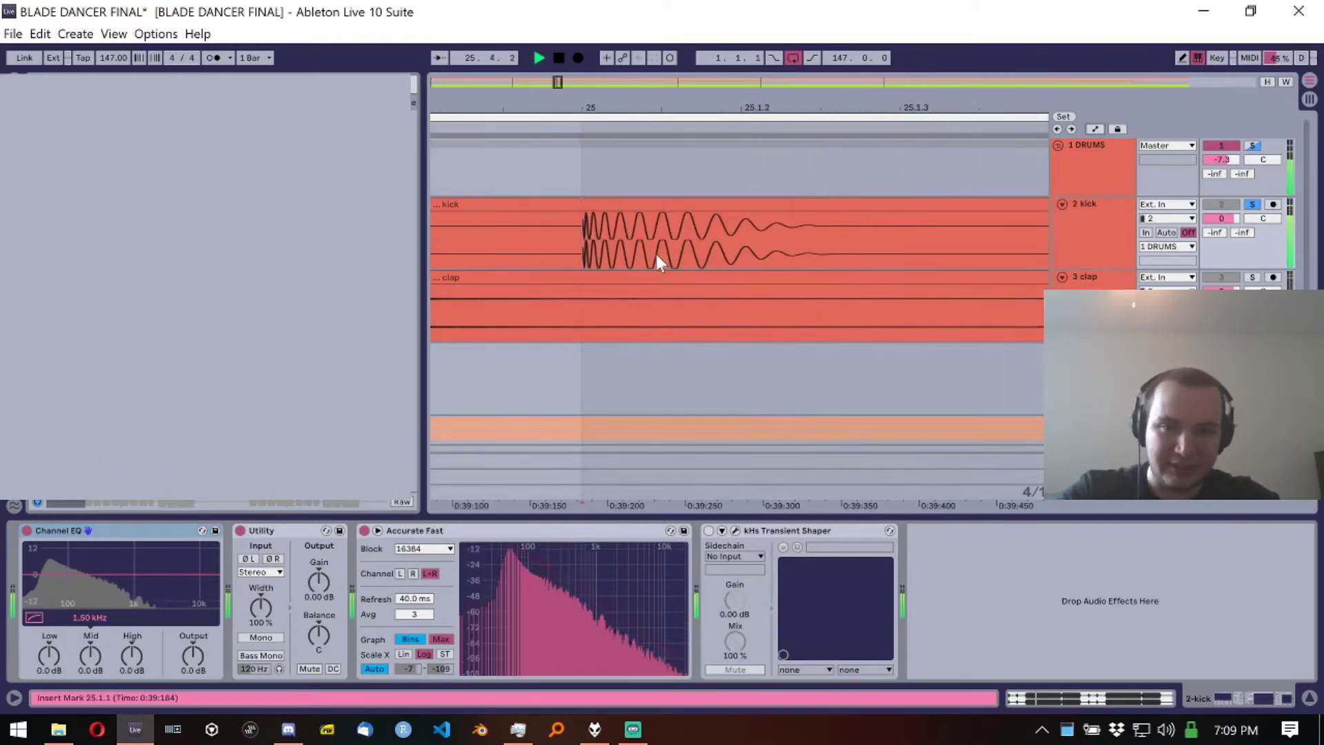
key(space)
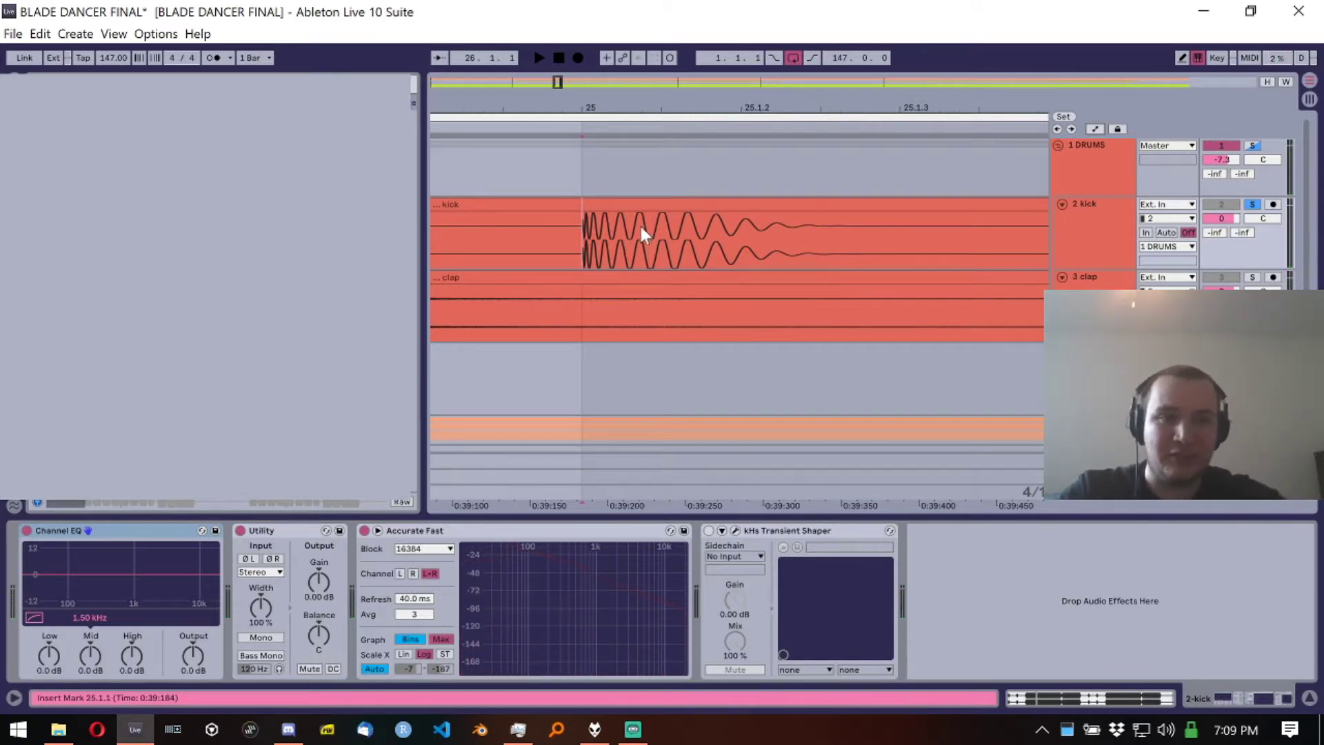
scroll(640, 226, down, 6)
Step: Solo the clap track, set the fixed grid to 1/4, and play the clap hit at 25.3
key(Down)
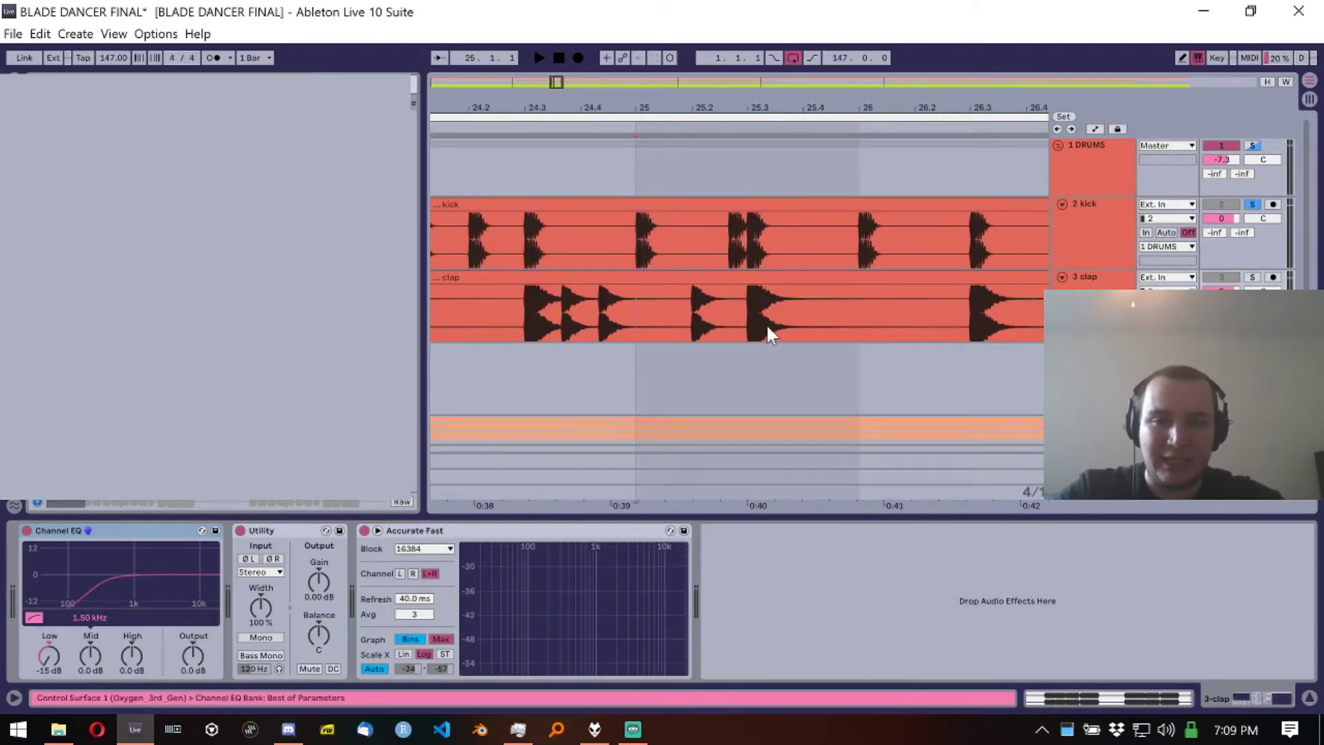
click(1252, 277)
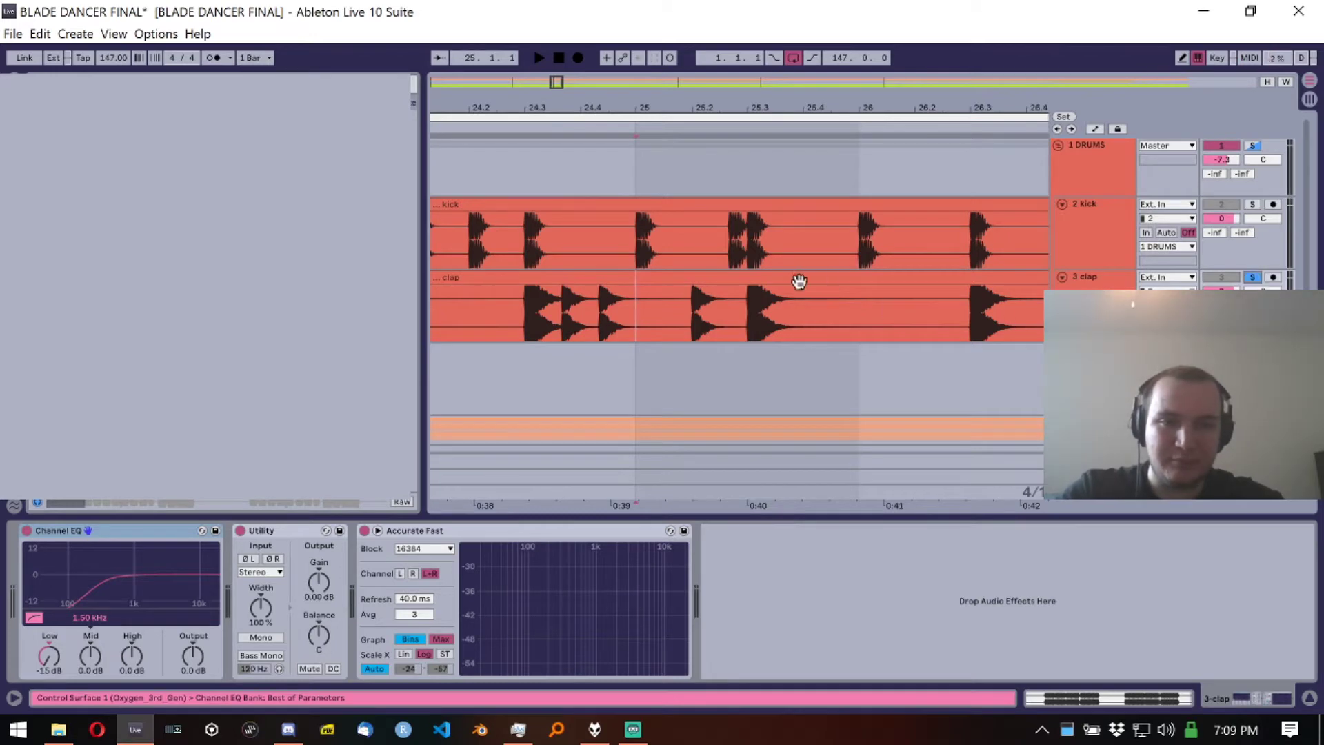
right_click(763, 334)
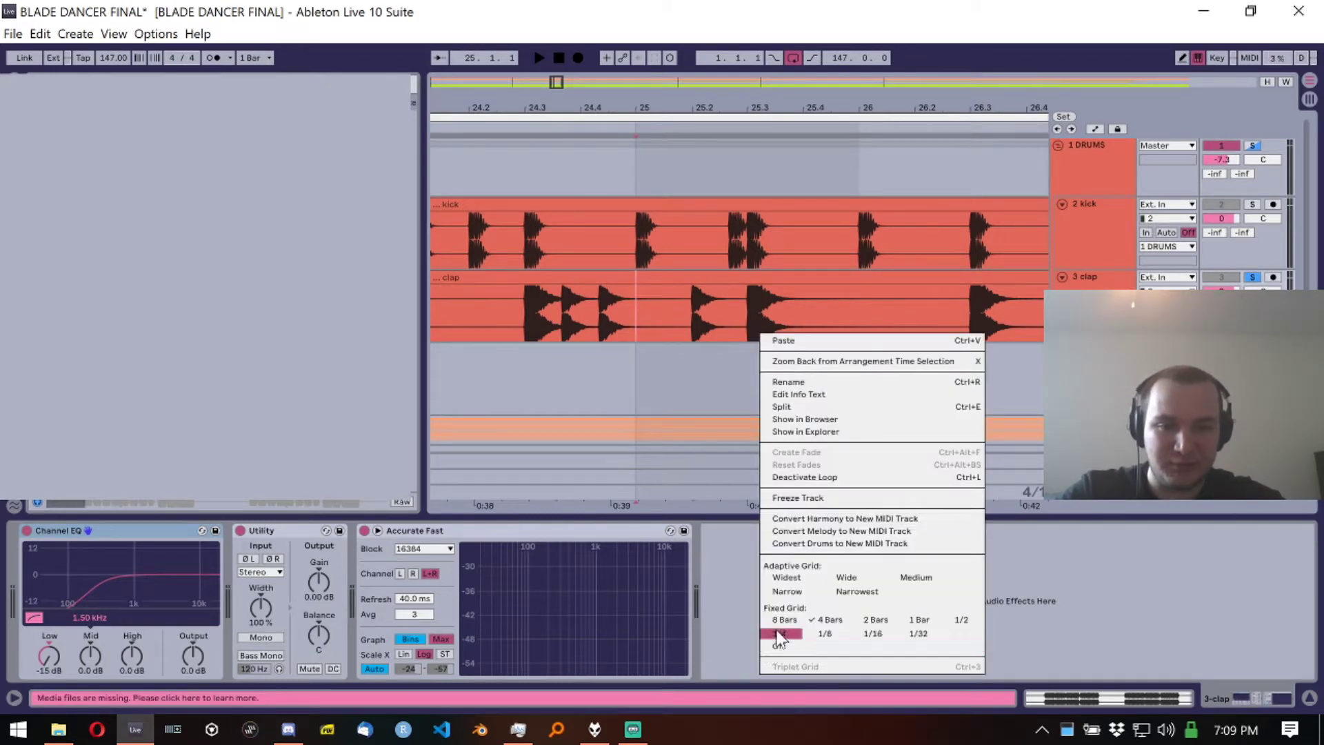
key(Escape)
key(space)
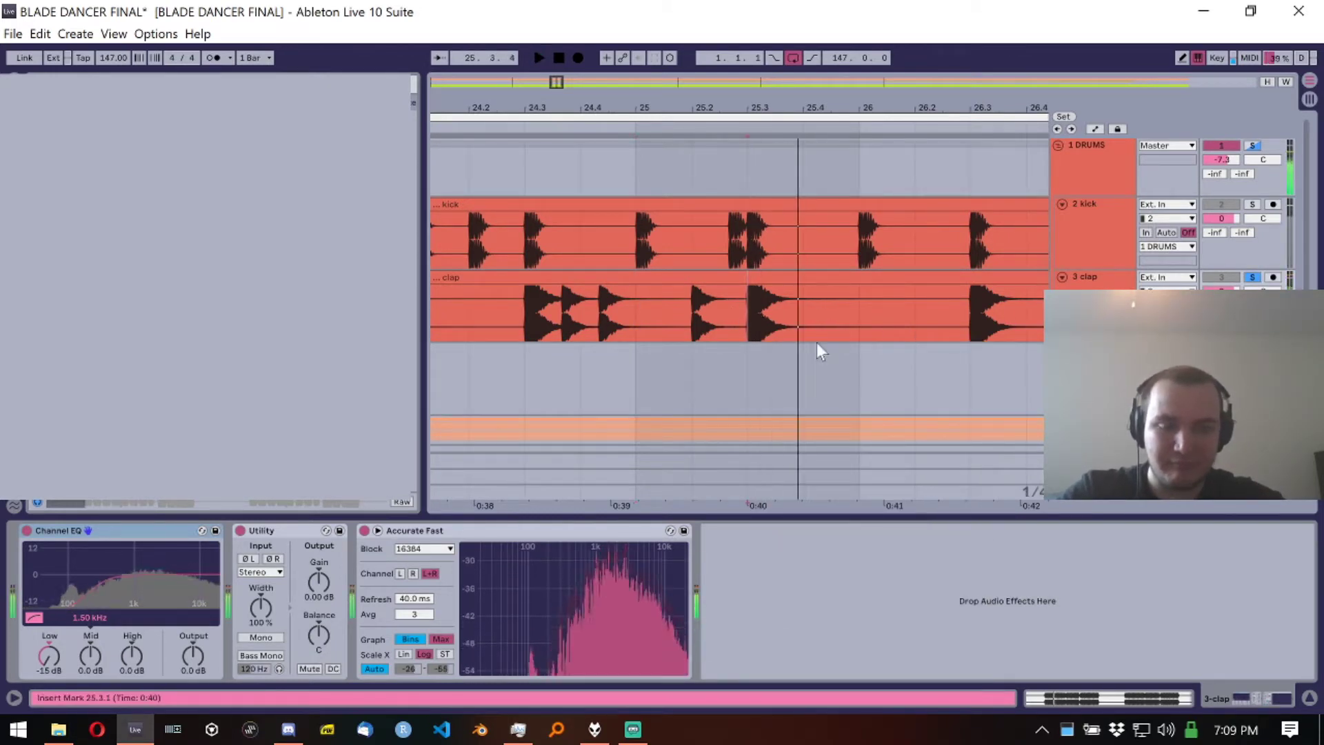
Step: Fold the kick and clap tracks, with a wider stretch of the arrangement in view
key(minus)
key(minus)
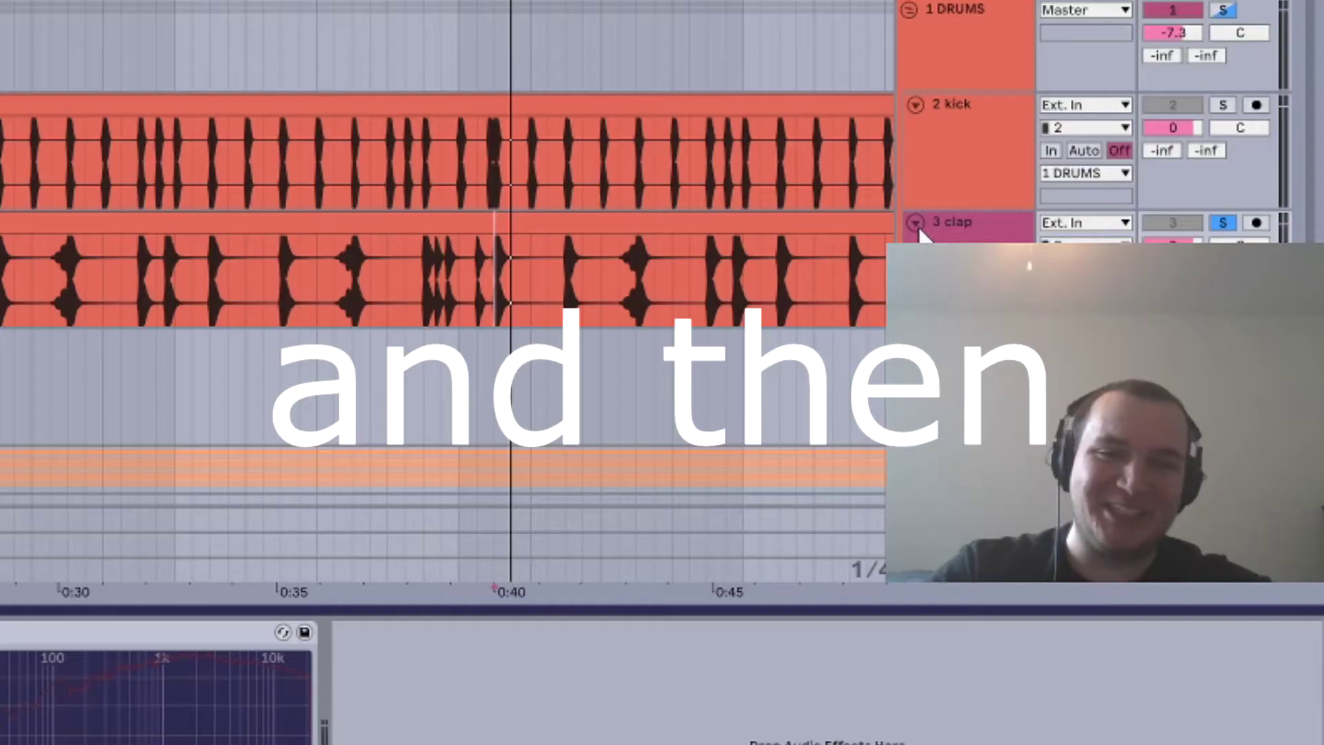
click(895, 109)
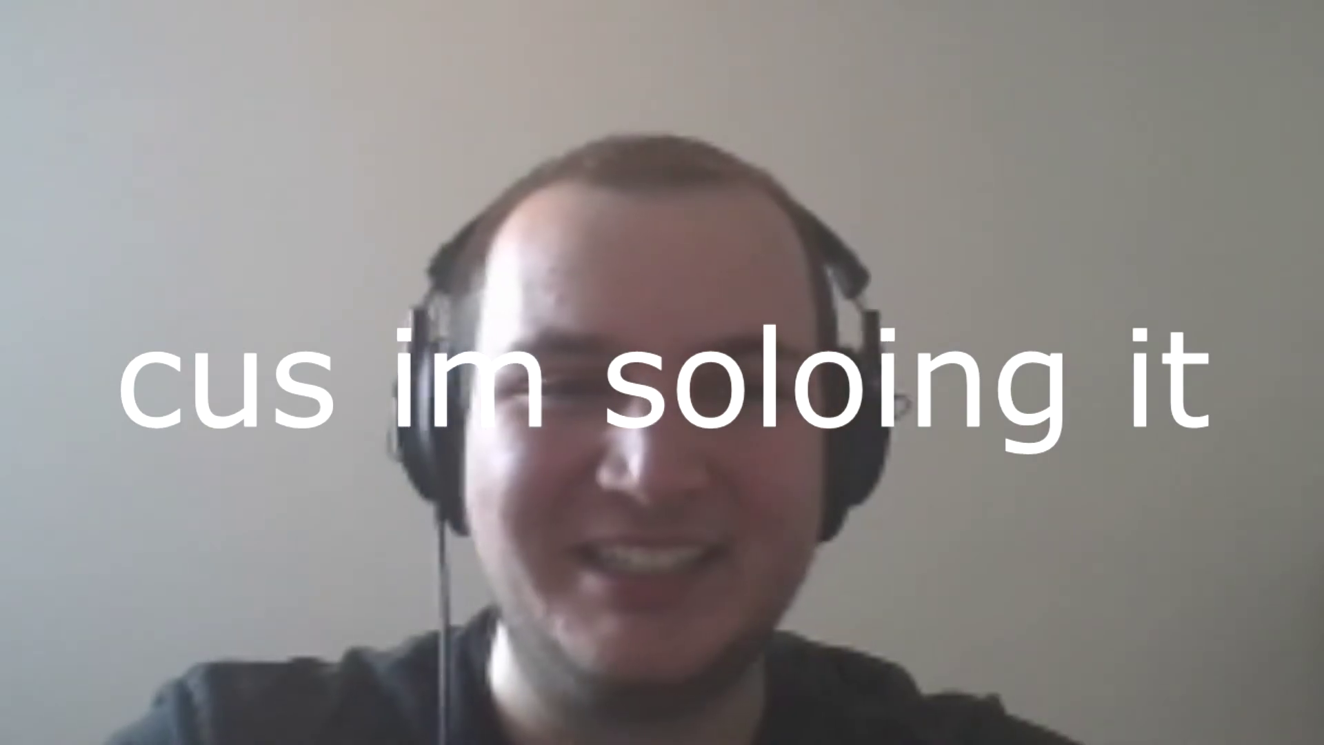
click(961, 82)
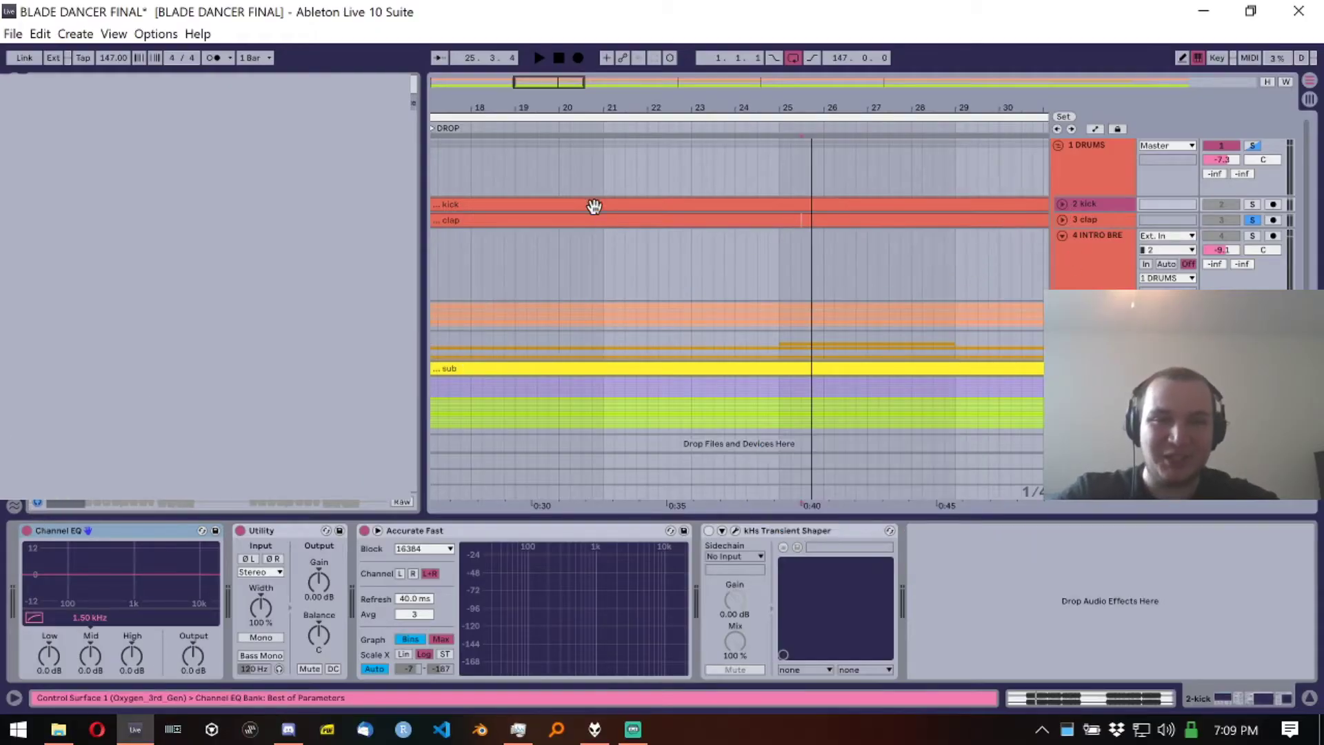
Step: Play the soloed intro break clip DNB_BREAK_134 from bar 1, stop it, and fold its track
click(495, 84)
click(535, 237)
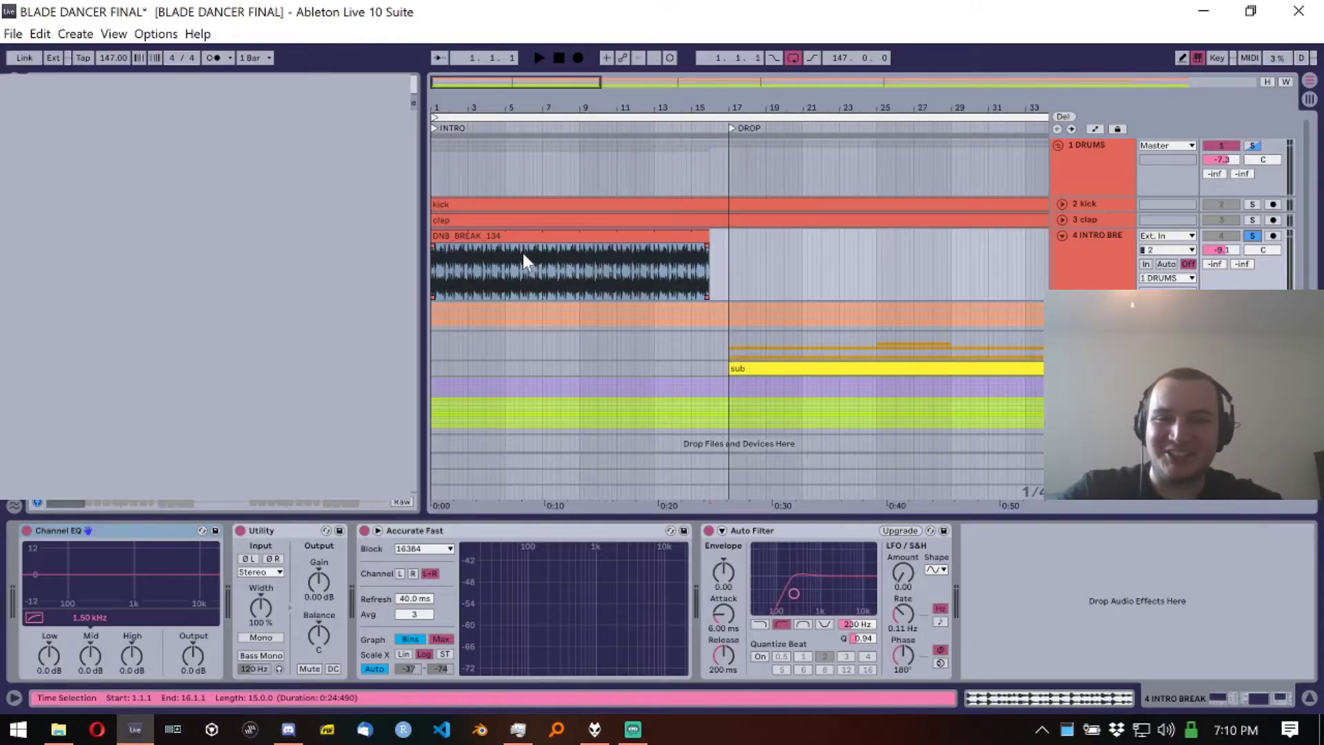
key(space)
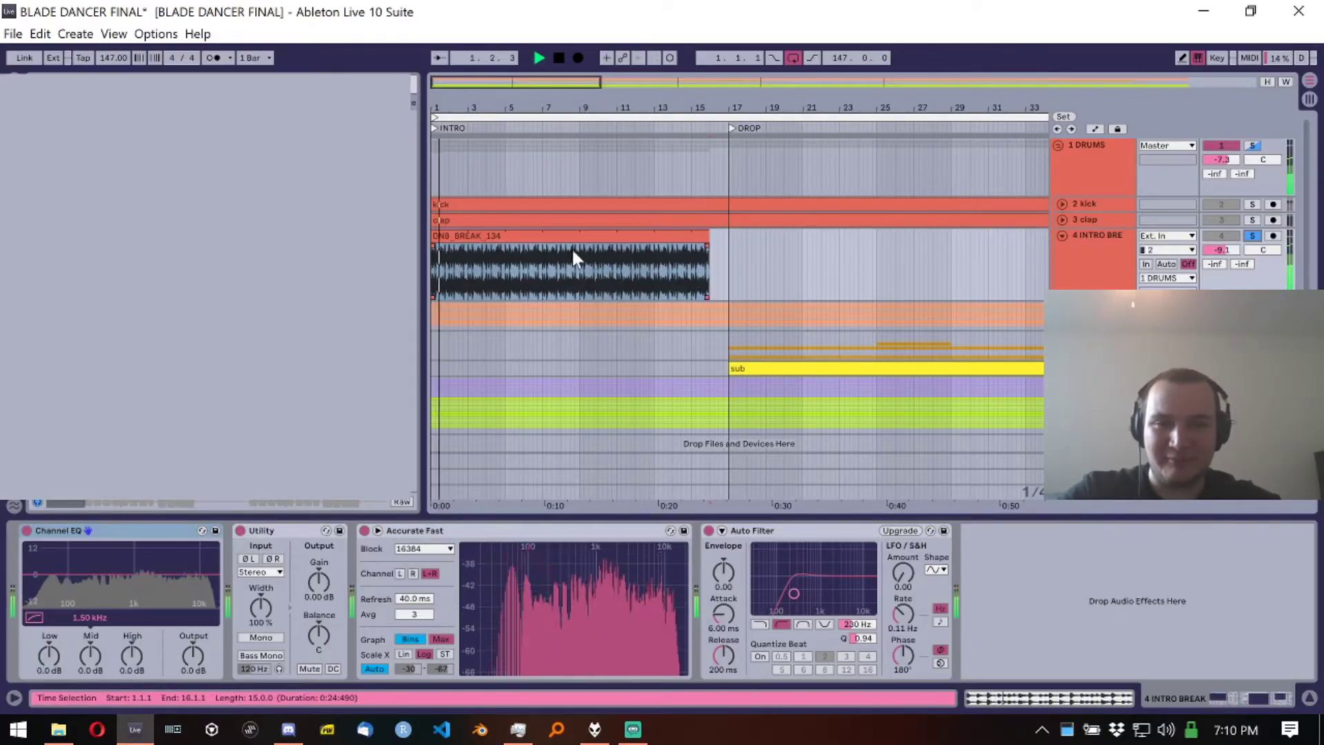
click(547, 248)
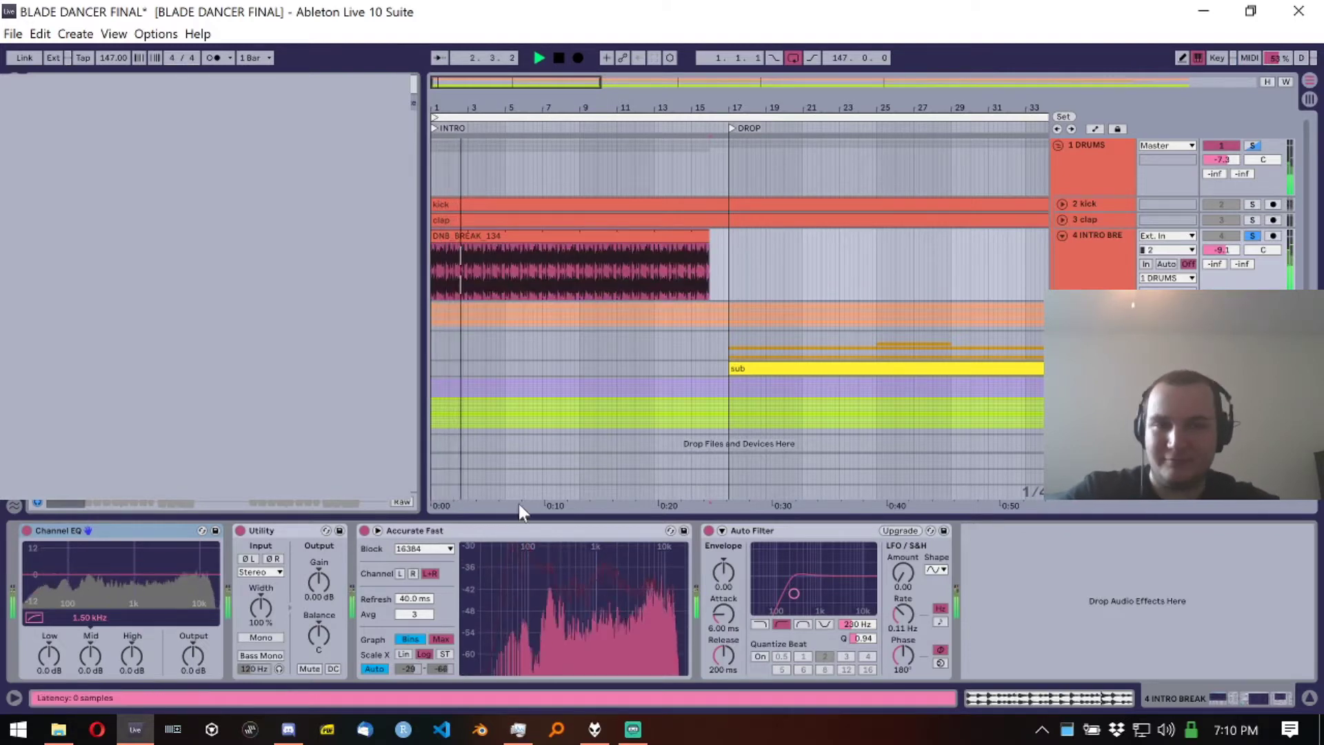
key(space)
click(1063, 236)
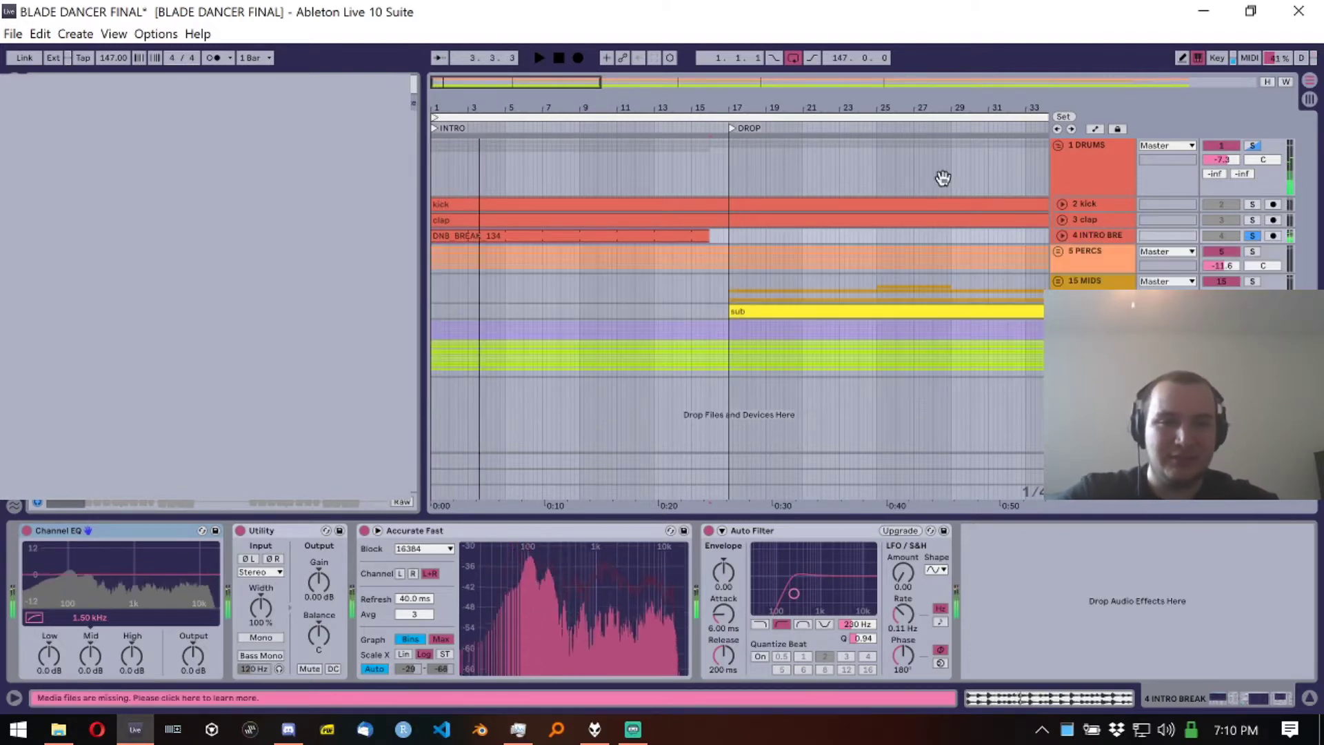
Step: Expand the clap track and examine the Low control of its Channel EQ
click(1099, 201)
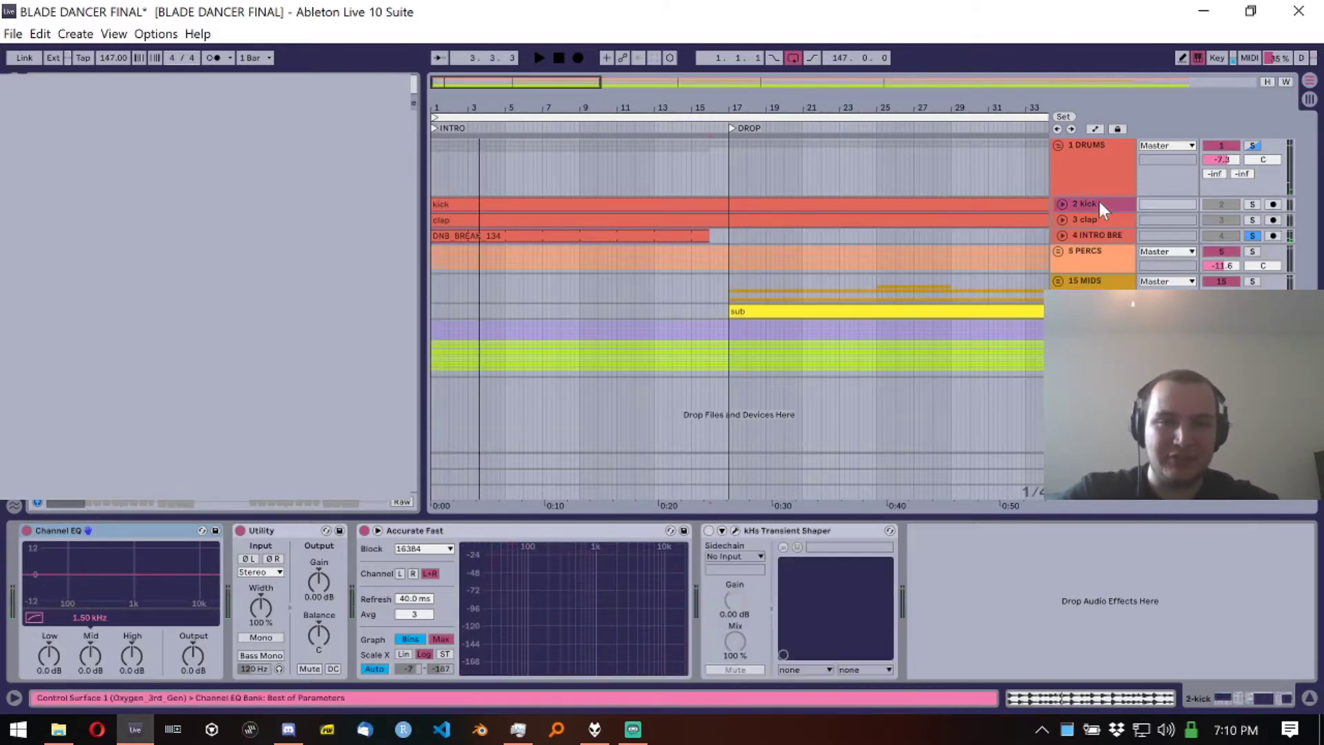
click(1062, 220)
click(1086, 245)
click(56, 658)
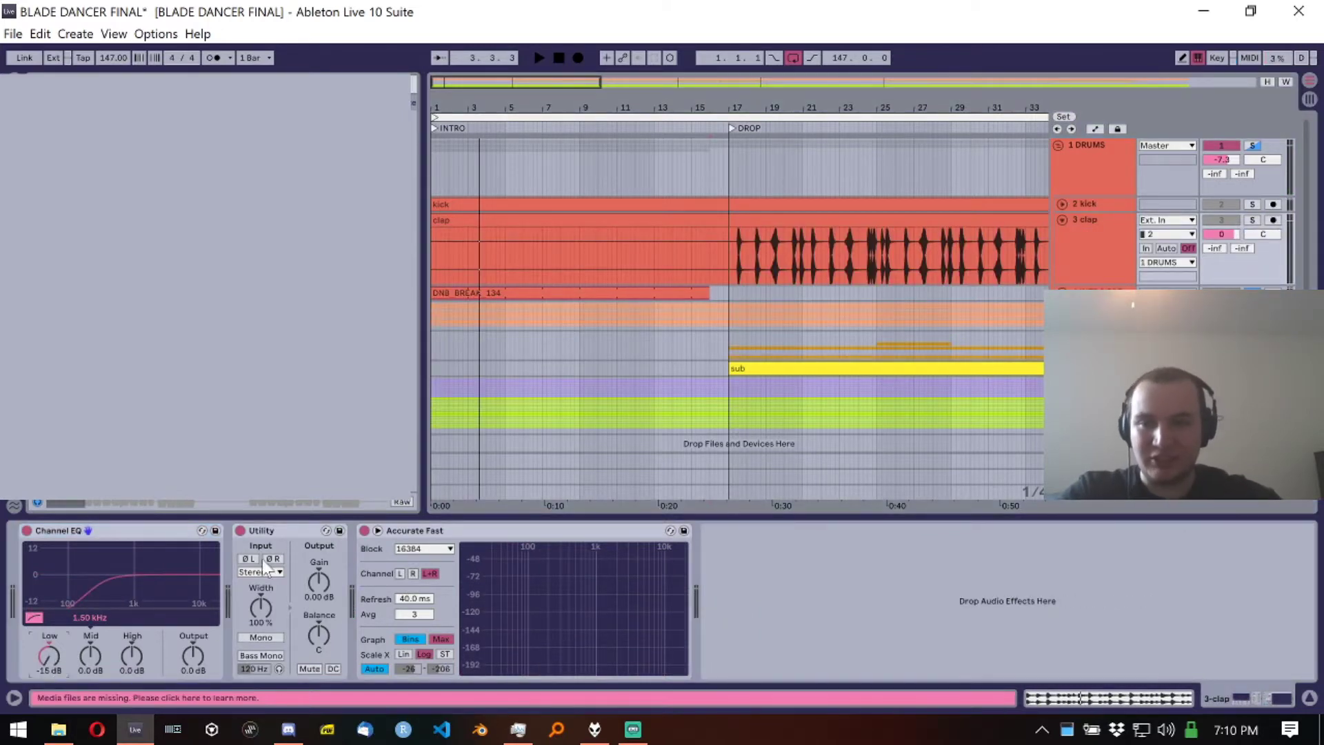
click(82, 528)
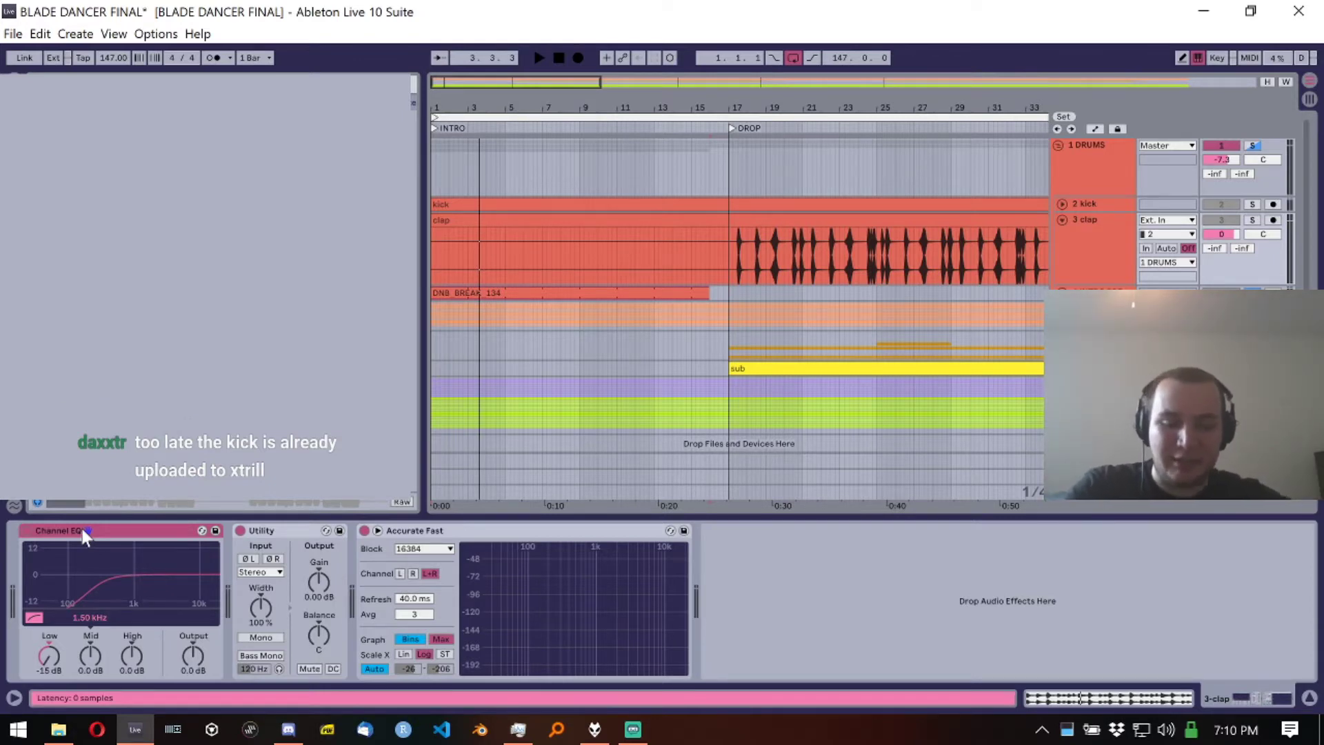
mouse_move(49, 675)
mouse_down()
mouse_move(50, 648)
mouse_move(49, 693)
mouse_move(44, 668)
mouse_up()
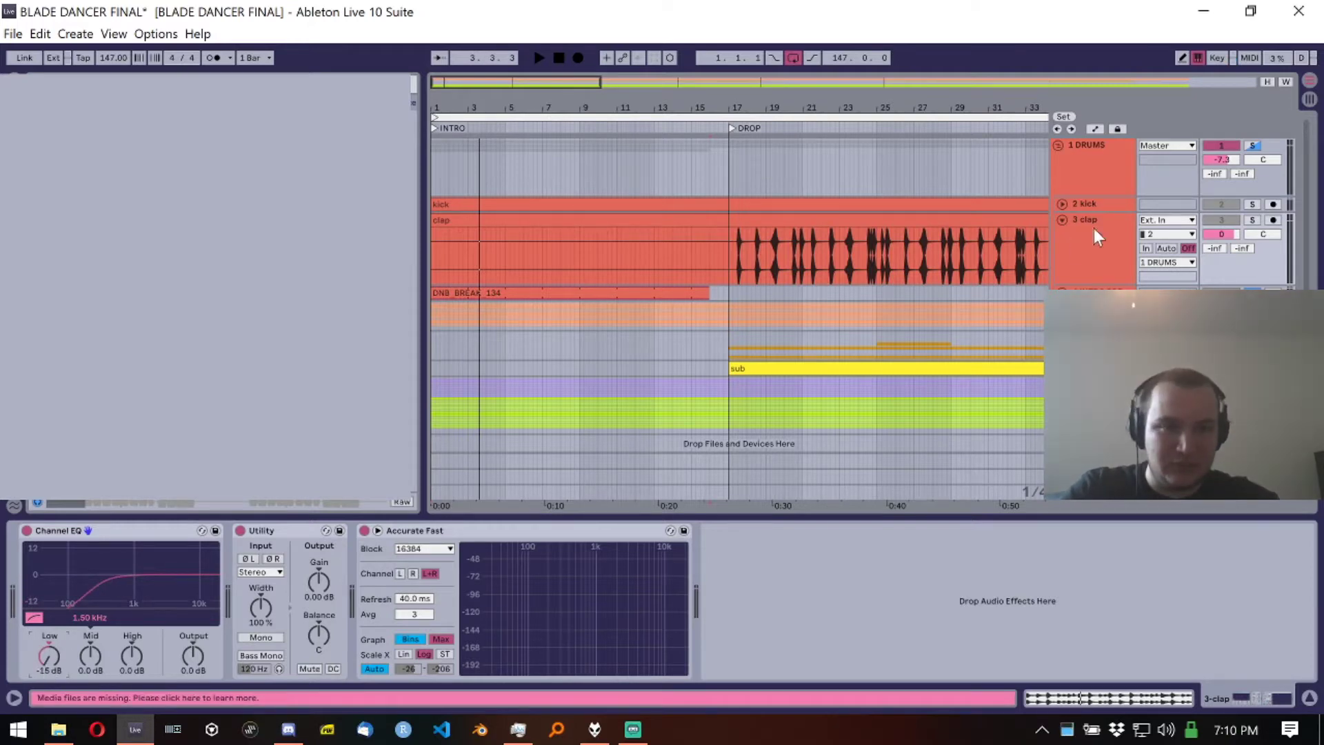
Step: Upgrade the Auto Filter on the intro break track and play the break from bar 1
click(557, 293)
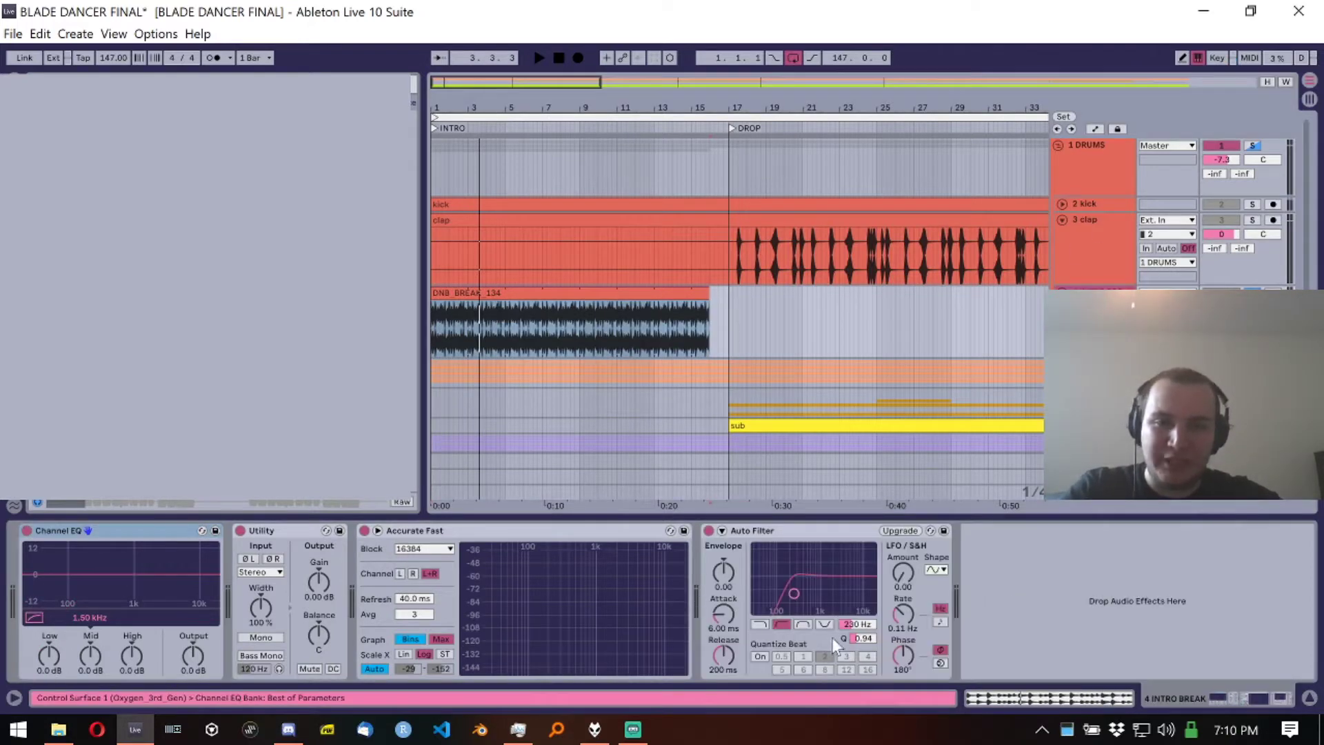
click(909, 534)
click(455, 297)
key(space)
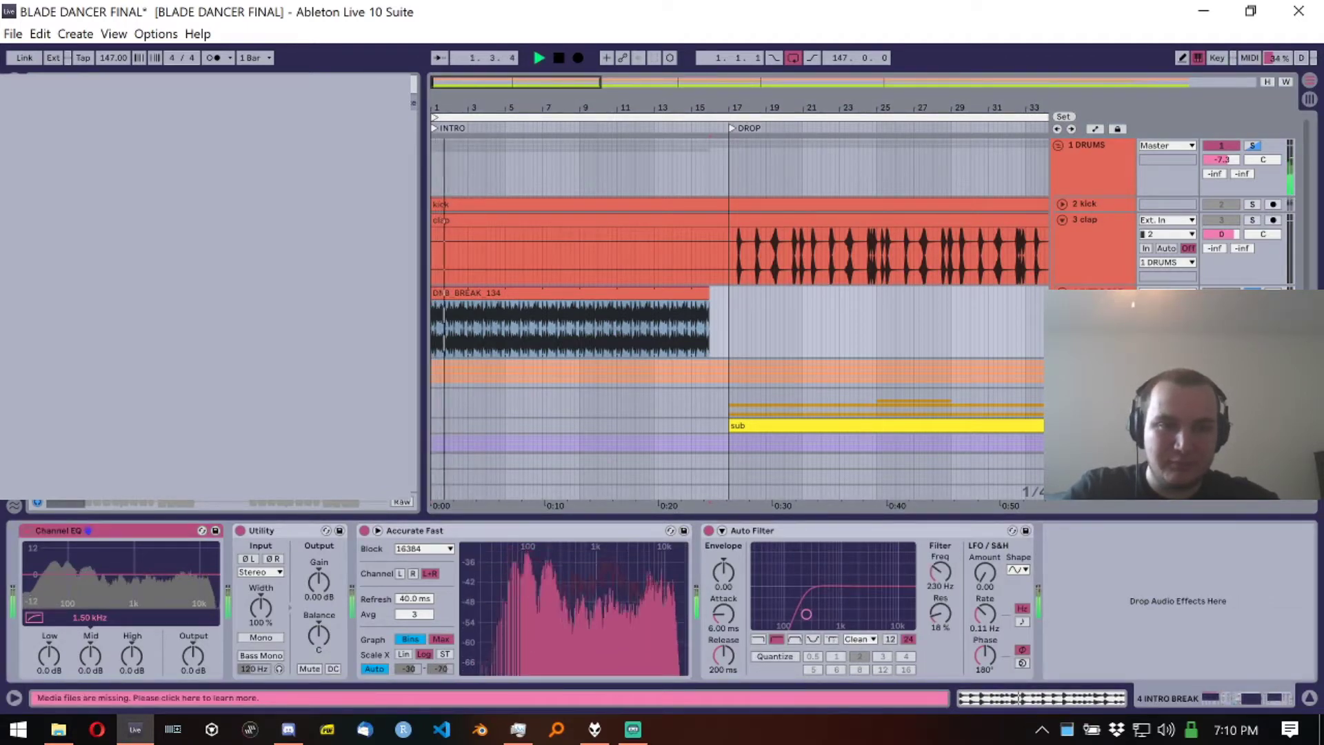
key(space)
Step: Fold the intro break and clap tracks and unfold the PERCS group to reveal its percussion tracks
click(1062, 292)
click(1061, 219)
scroll(1033, 284, down, 1)
click(1062, 240)
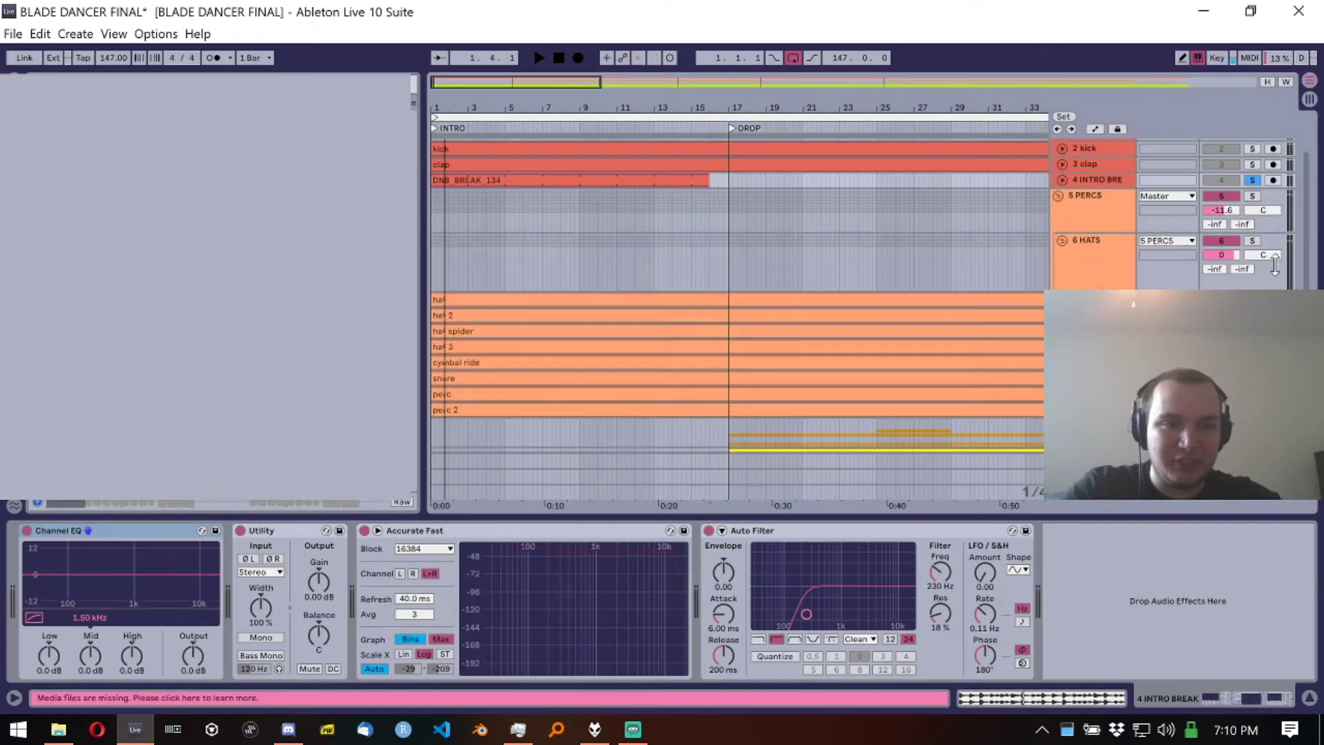
Step: Solo the HATS group and play the hats around the drop at bar 17
click(1252, 240)
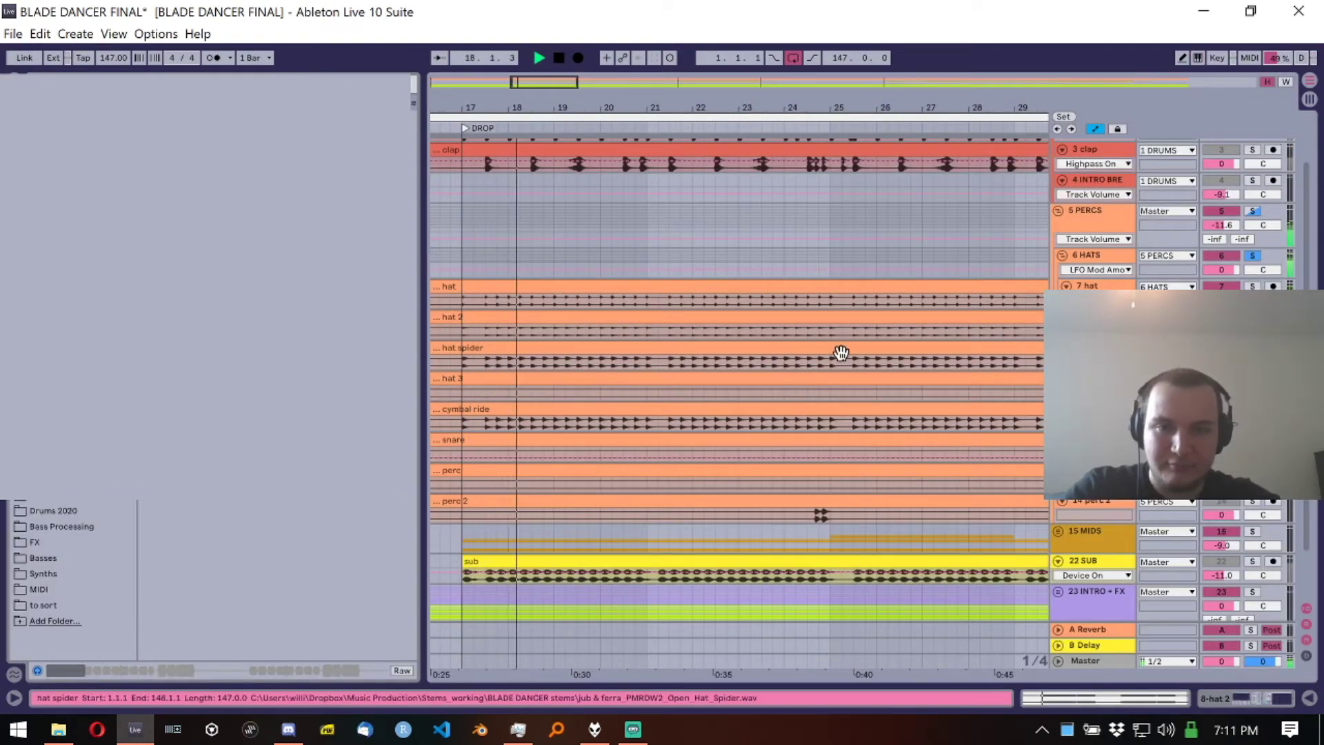
ctrl+scroll(814, 409, down, 2)
key(space)
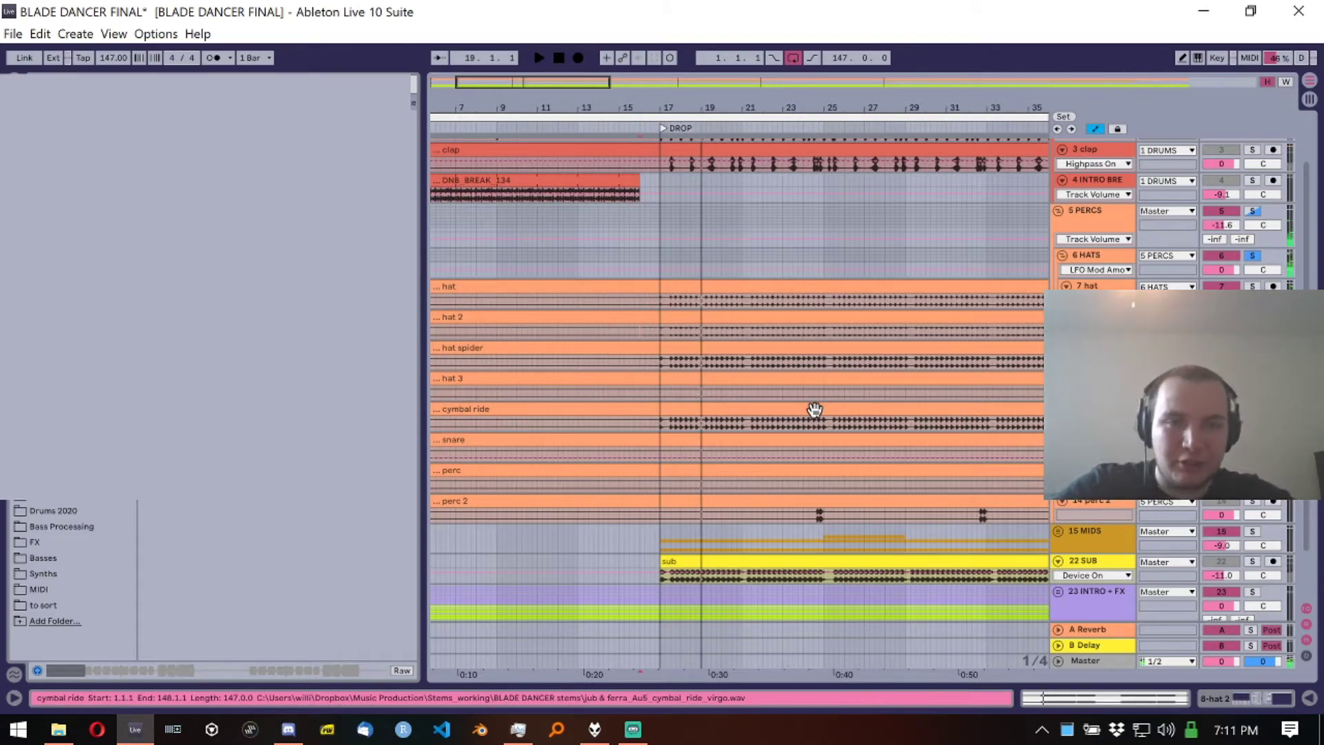
Step: Display the HATS group's devices and open the StereoSavage plug-in window
double_click(1095, 259)
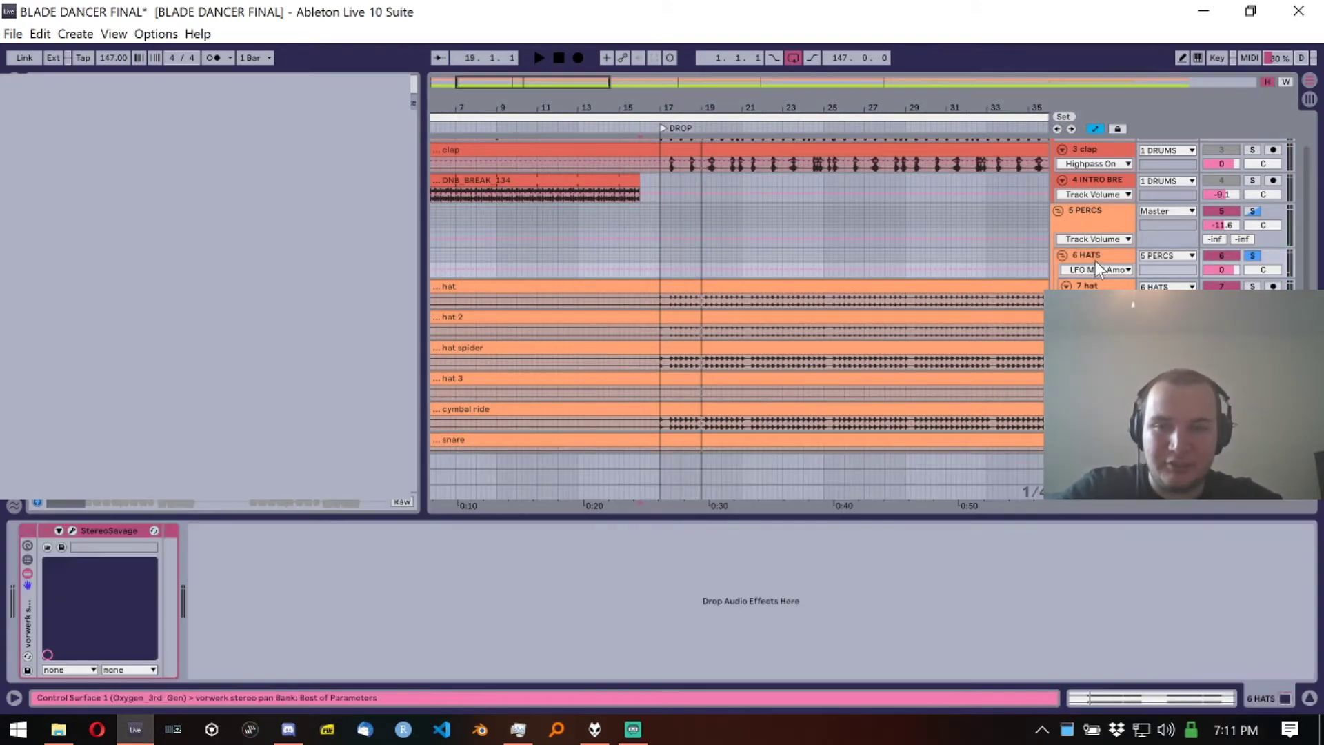
scroll(1061, 252, down, 3)
scroll(1062, 252, up, 2)
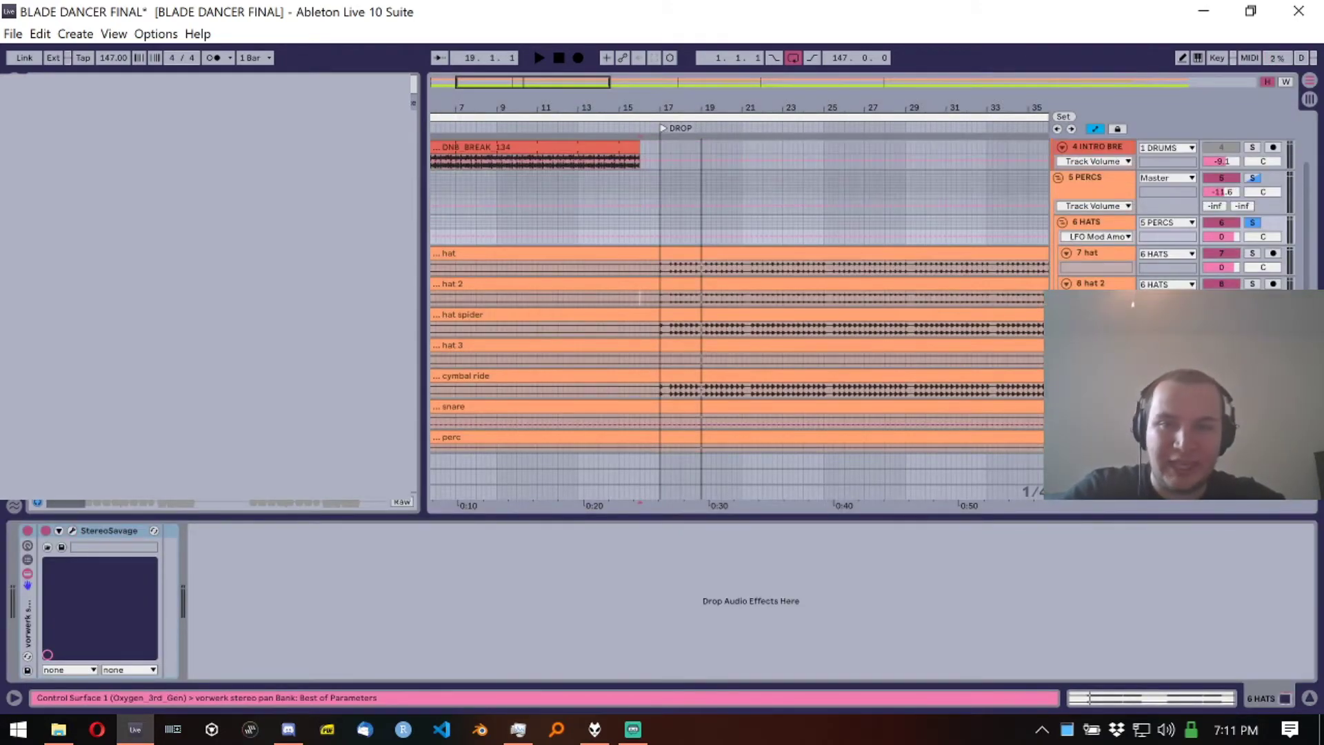
click(72, 531)
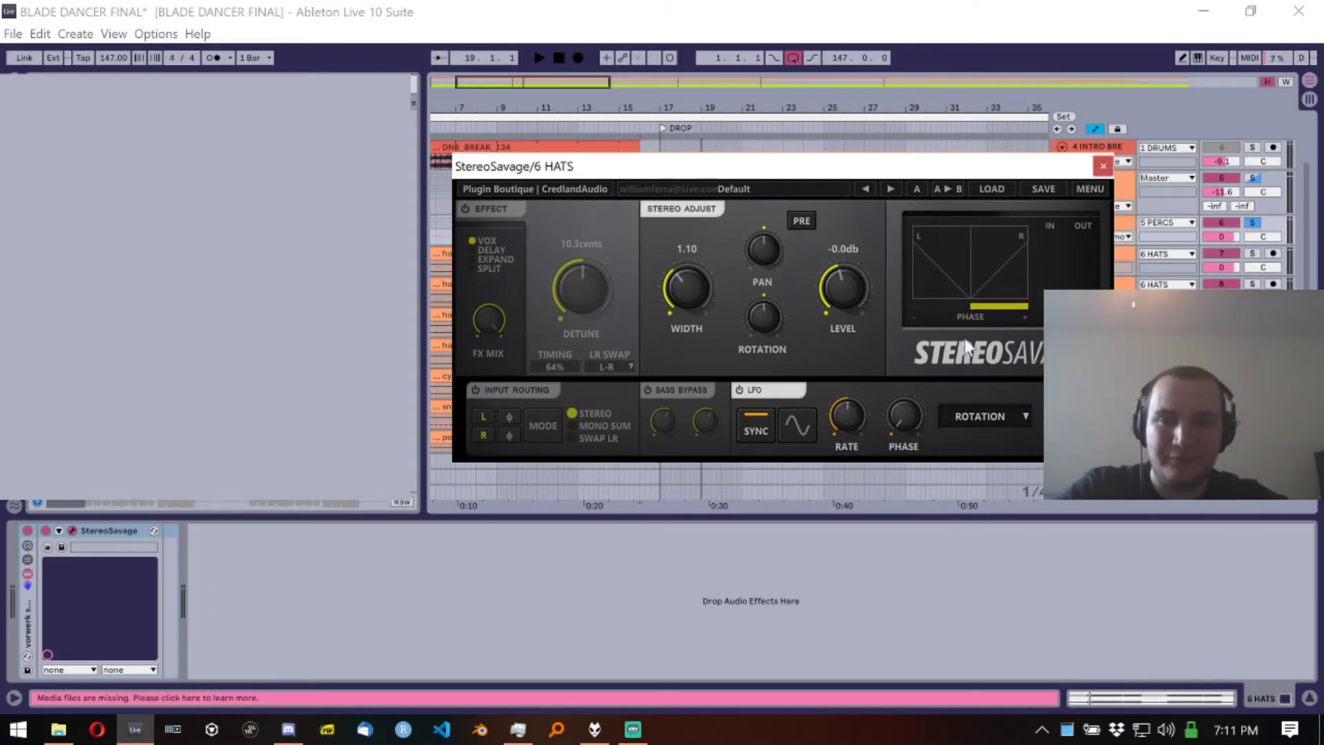
Step: Play the hats through StereoSavage while switching the solo to the whole PERCS group, and close the plug-in window
key(space)
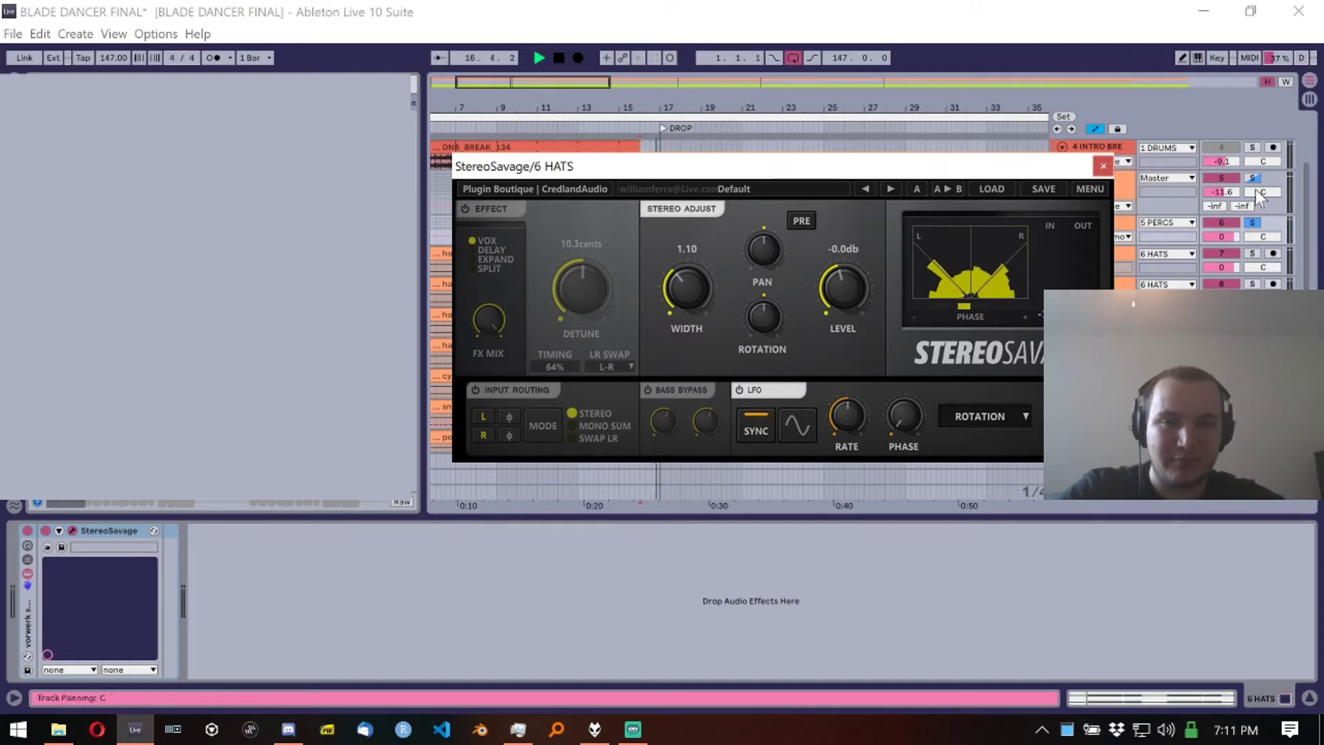
click(1253, 179)
click(1252, 178)
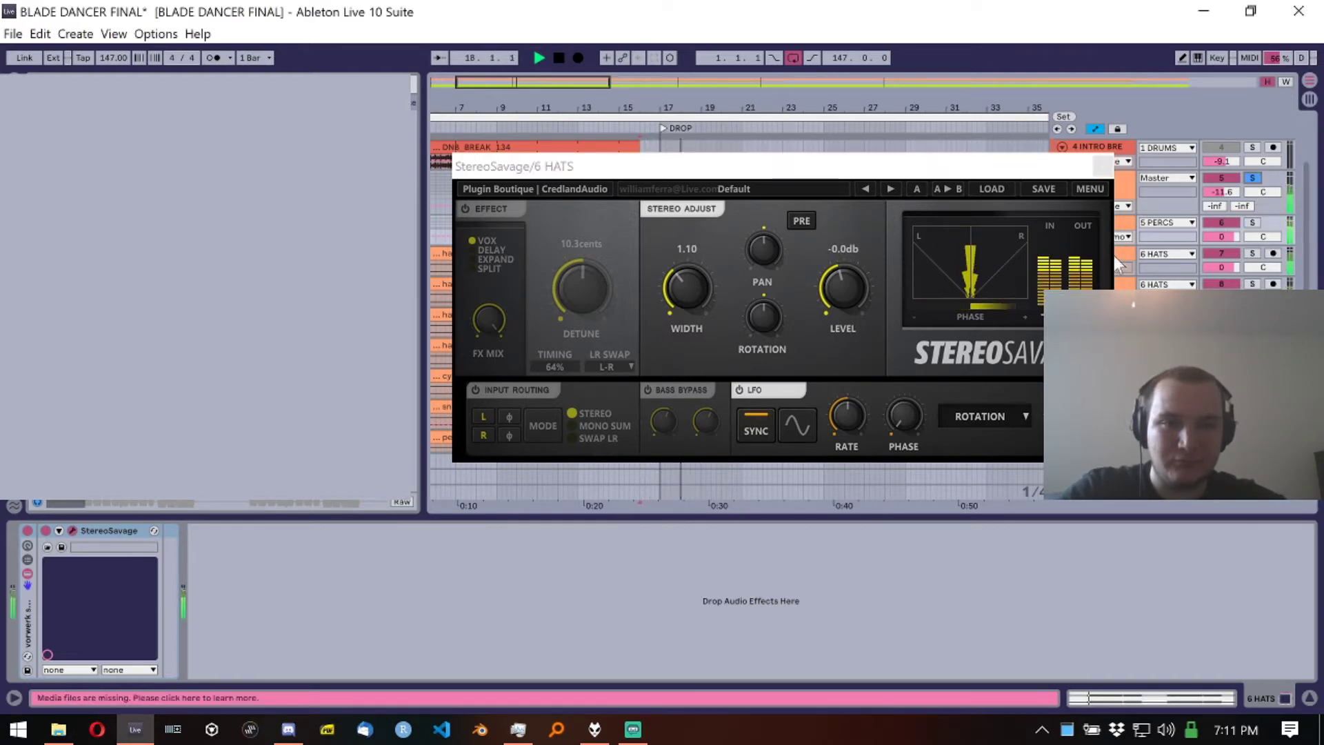
key(space)
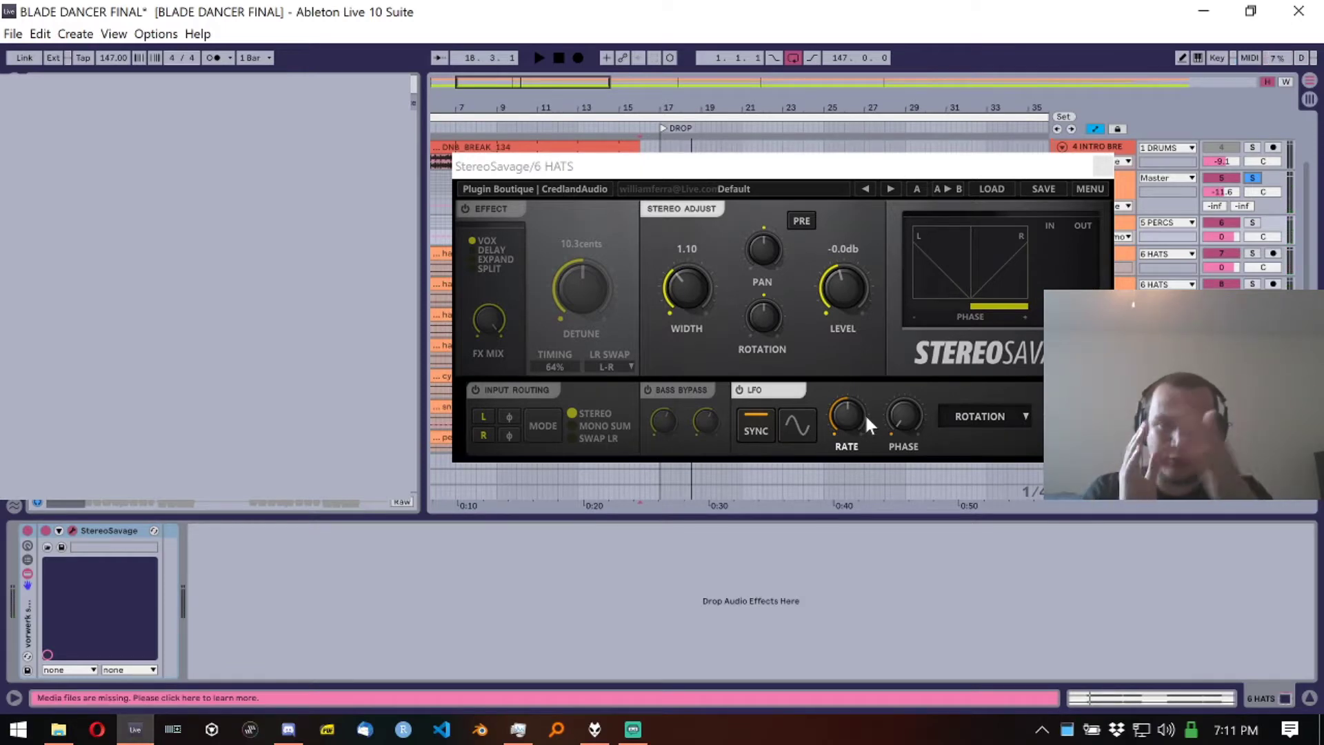
click(1102, 166)
Step: Fold the HATS group, then solo the cymbal ride track and play it around the drop
scroll(1103, 262, down, 5)
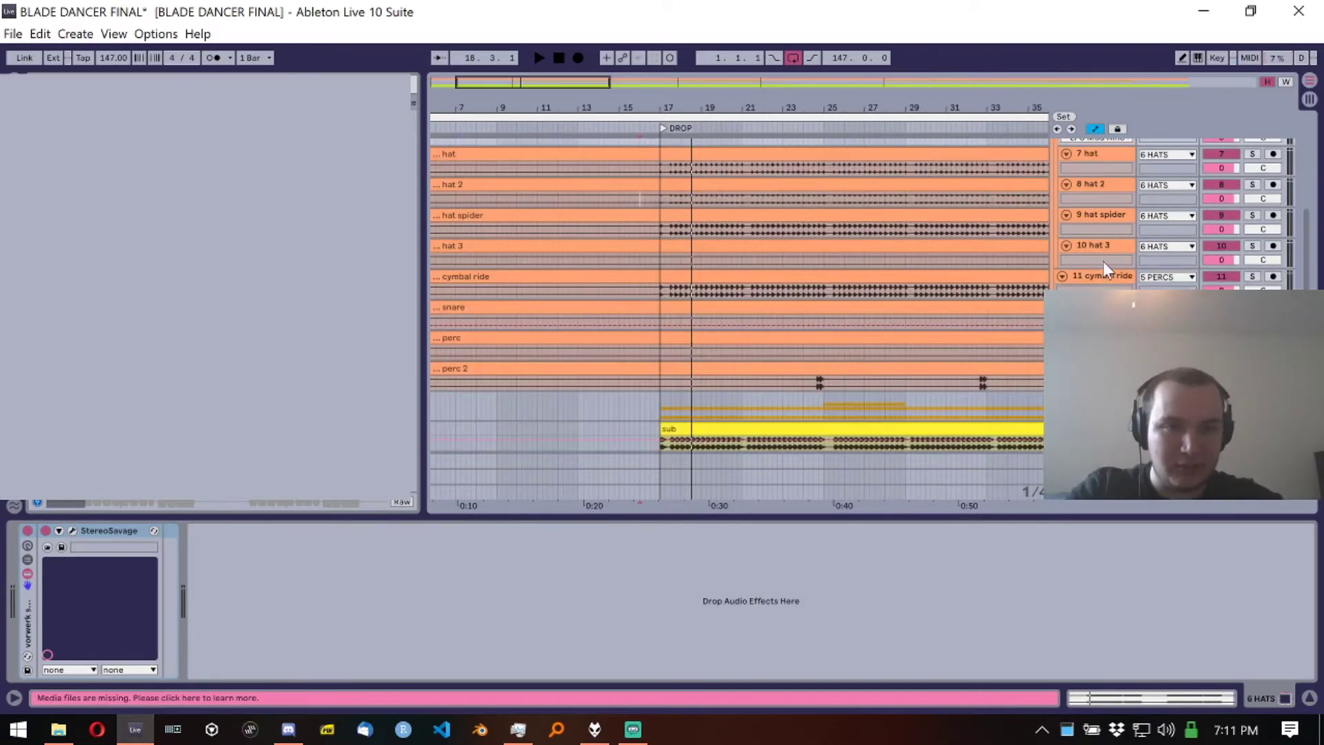
scroll(1096, 284, up, 3)
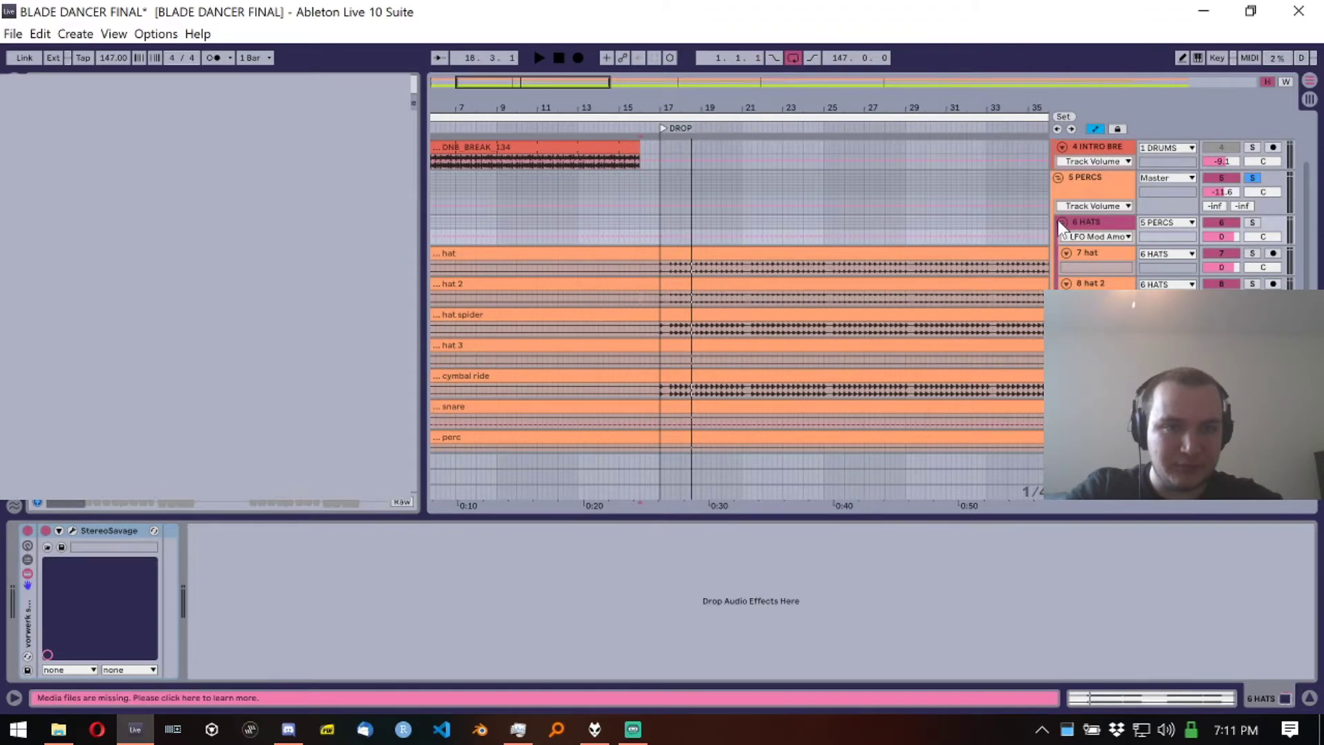
click(1065, 221)
click(1076, 242)
click(1253, 238)
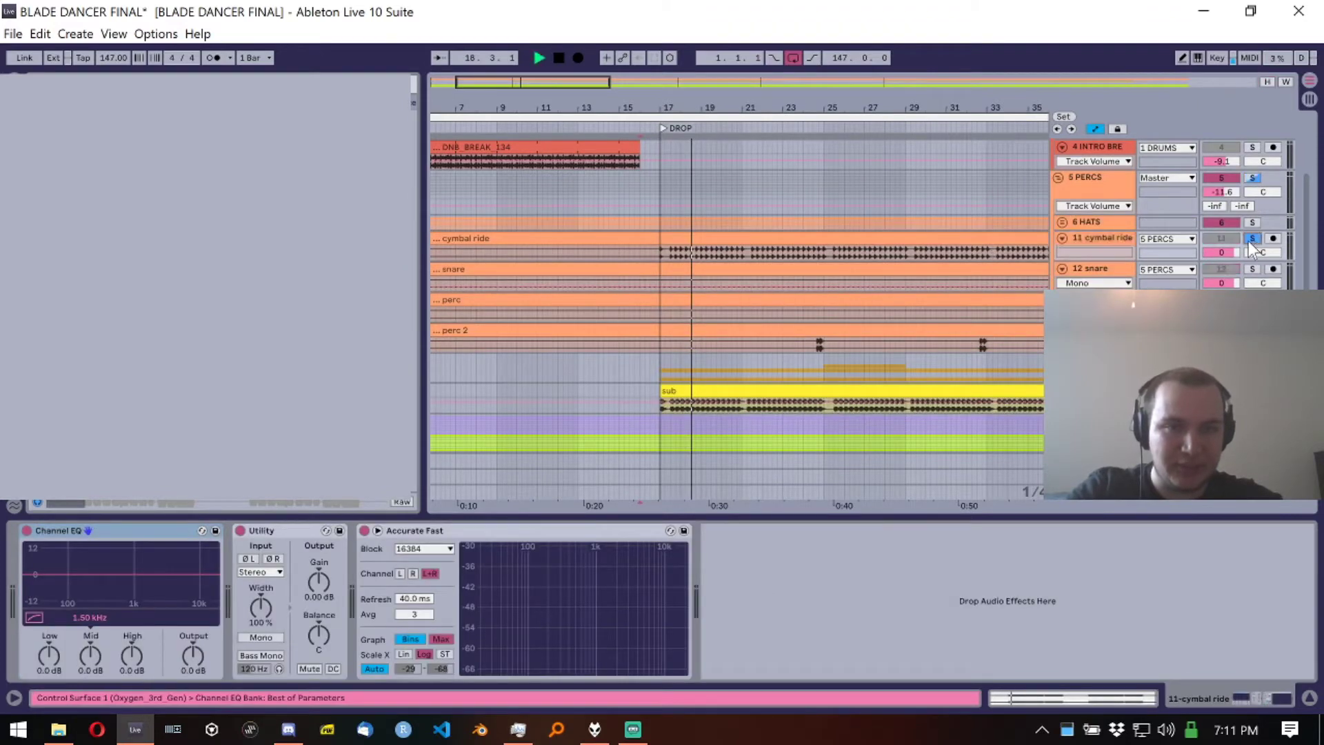
key(space)
key(space)
Step: Return the solo to the whole PERCS group and play it from 17.4
click(1254, 177)
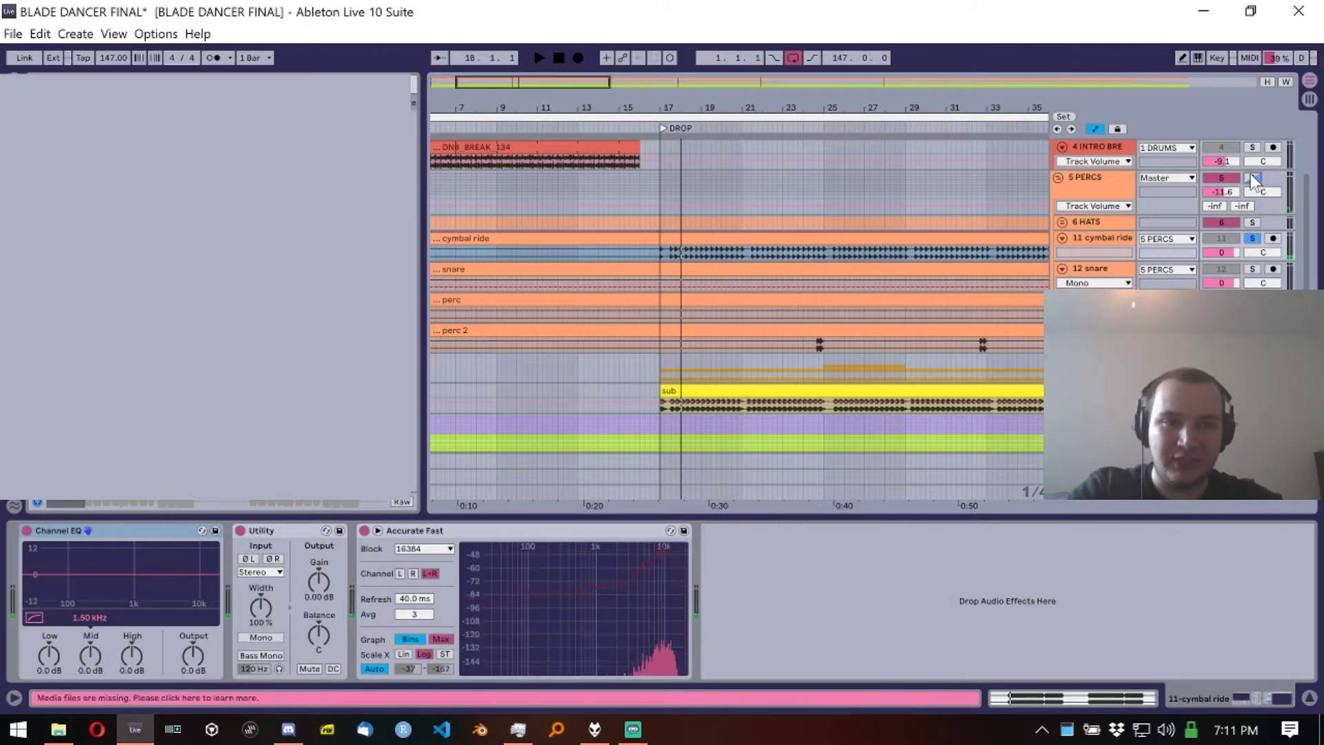
key(space)
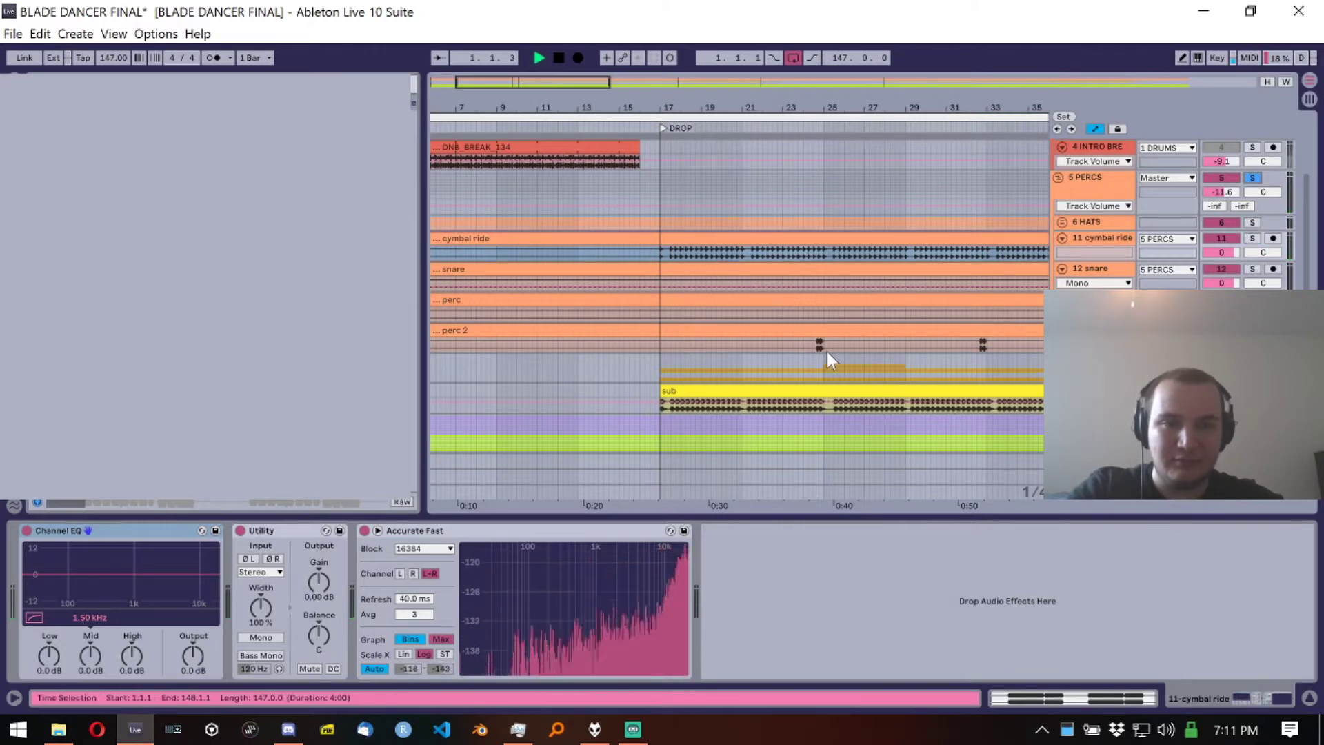
click(683, 256)
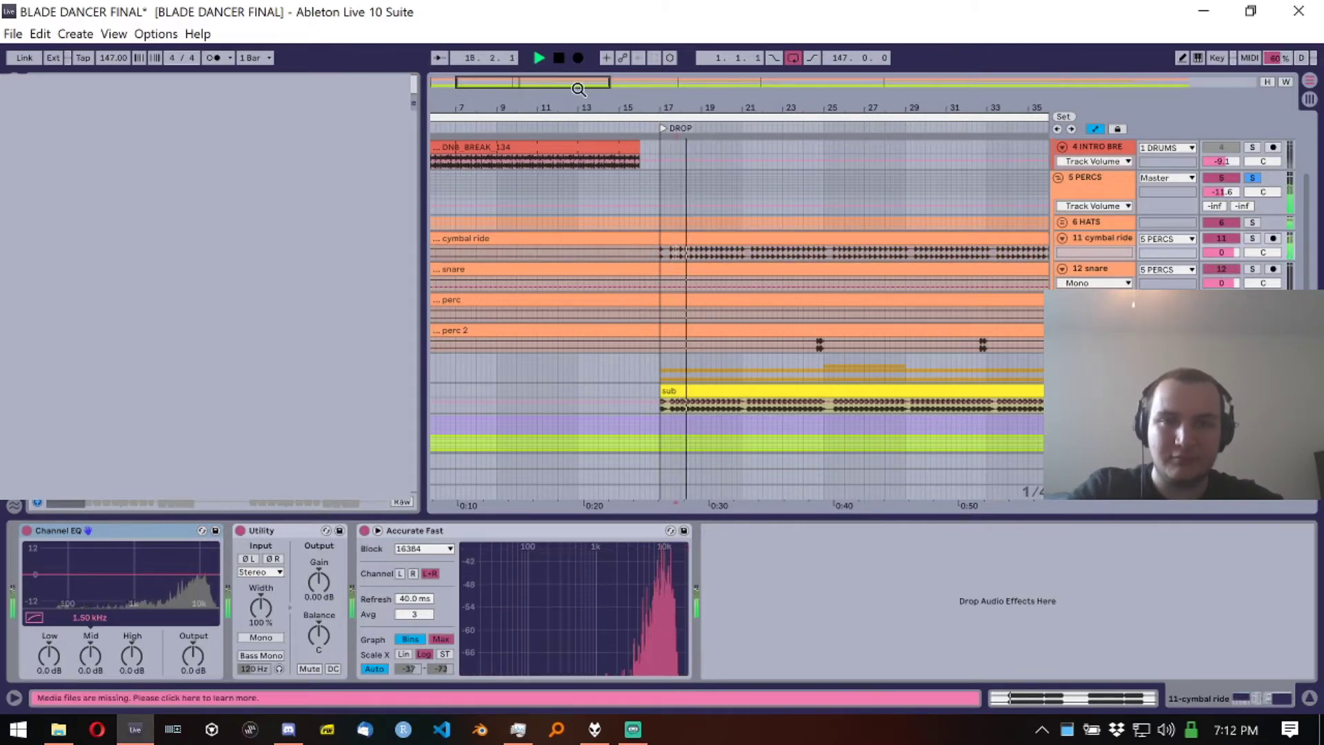
key(space)
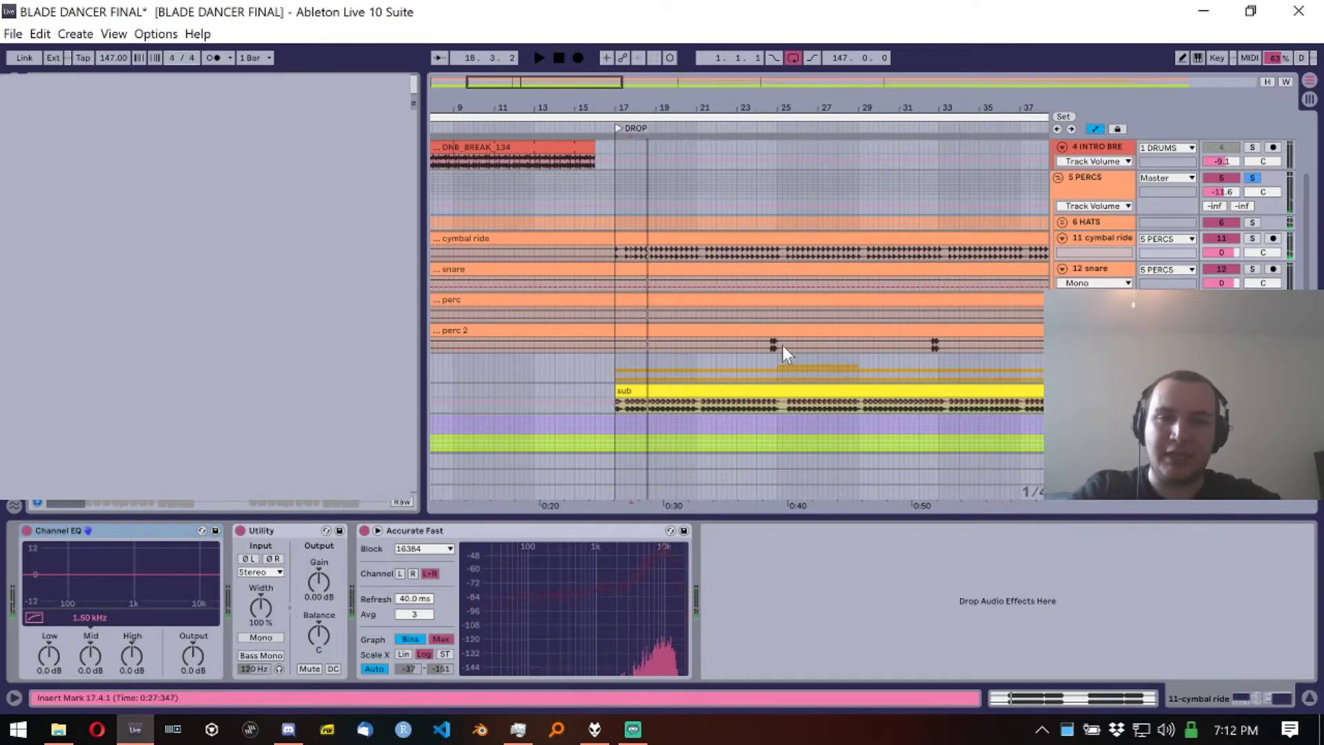
Step: Play the soloed PERCS group around the perc 2 hit just before bar 25
click(770, 346)
scroll(770, 346, up, 2)
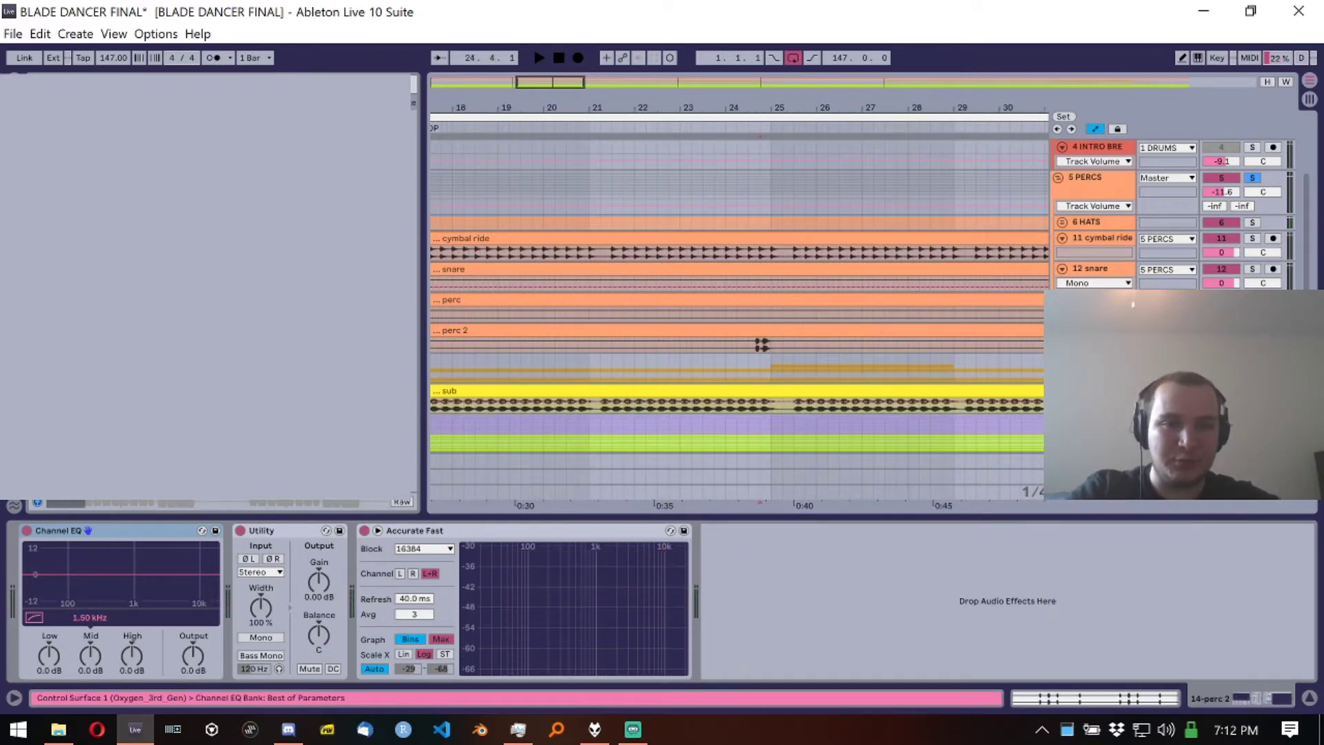
key(space)
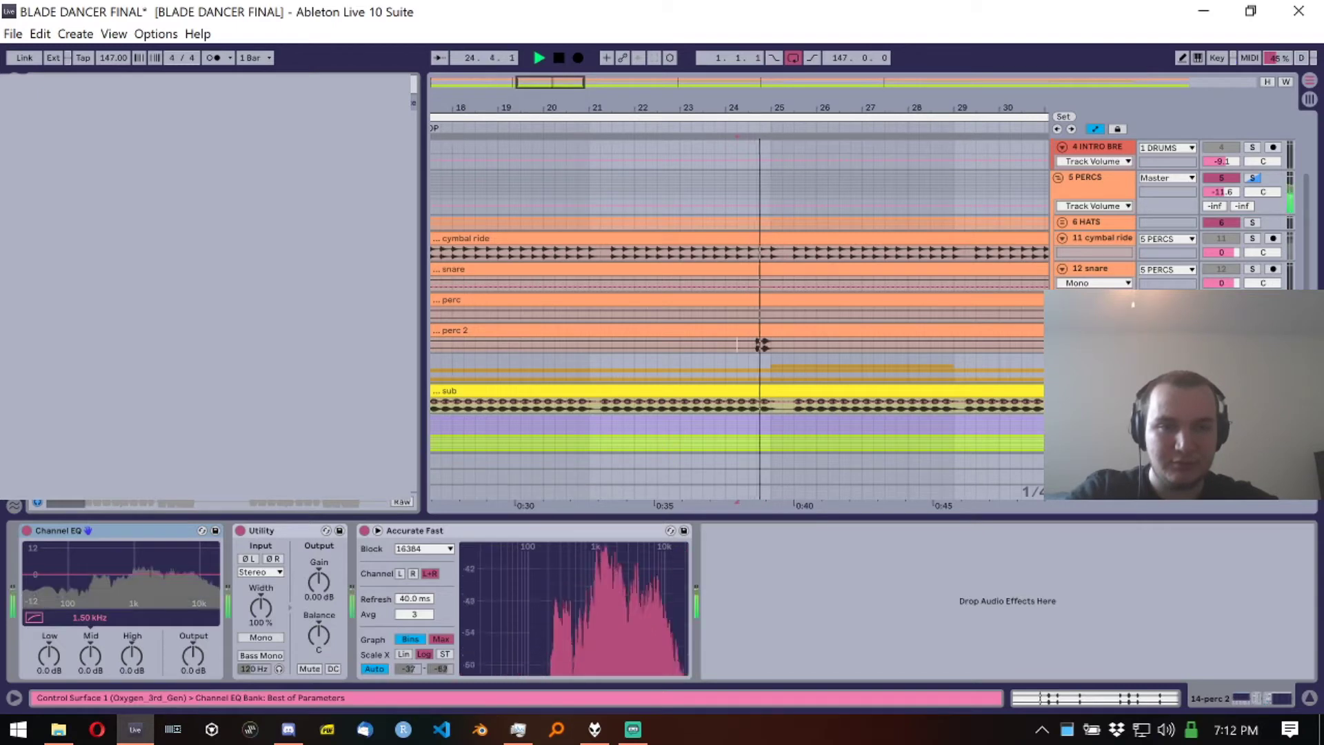
key(space)
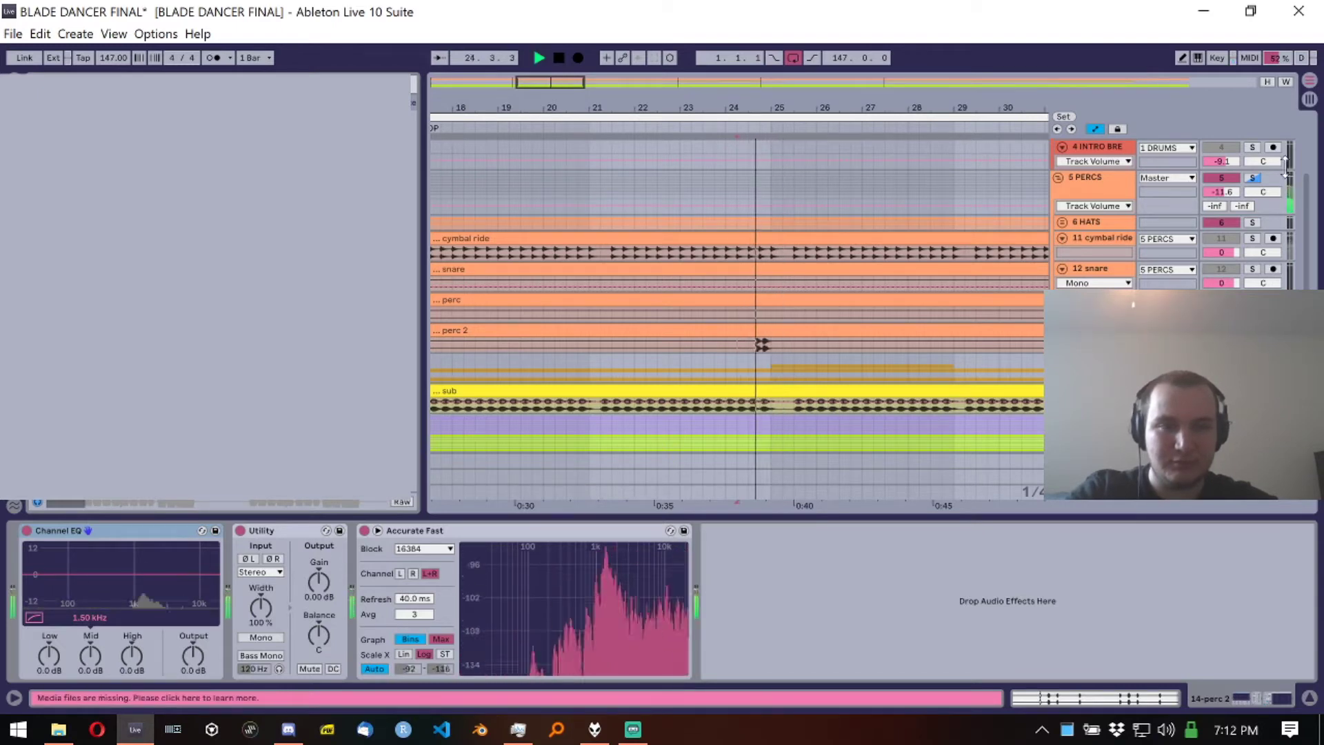
Step: Fold the PERCS group and play it from bar 24 with the DRUMS group added to the solo
click(1252, 178)
click(1060, 178)
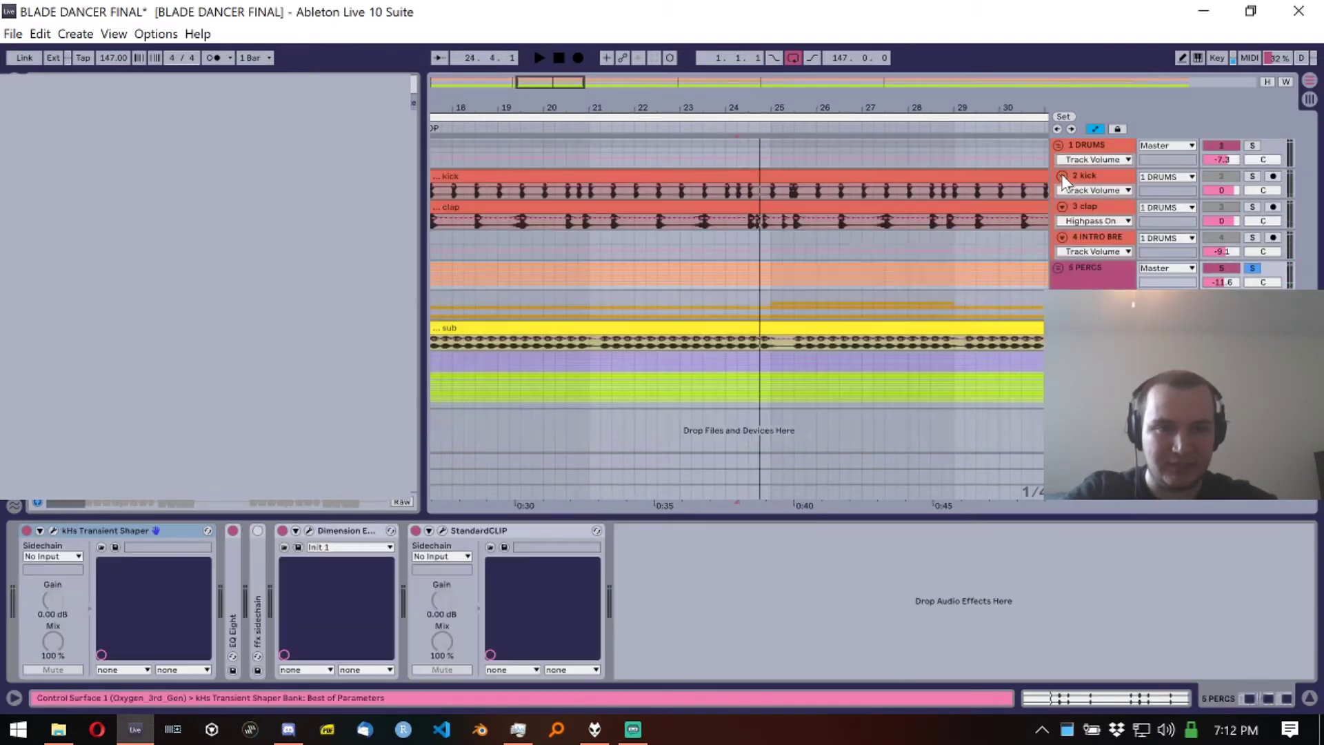
click(1251, 146)
key(space)
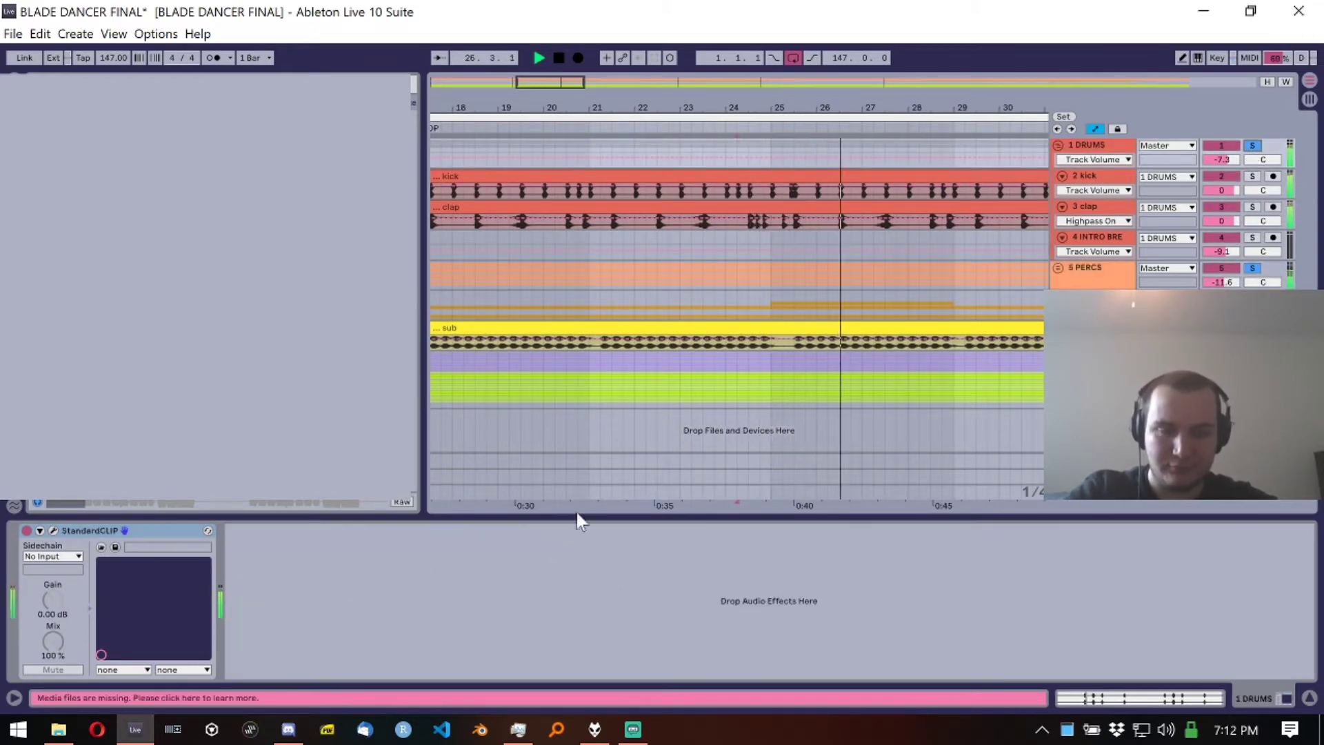
Step: Unfold the PERCS group and display its device chain
click(1057, 268)
click(1072, 272)
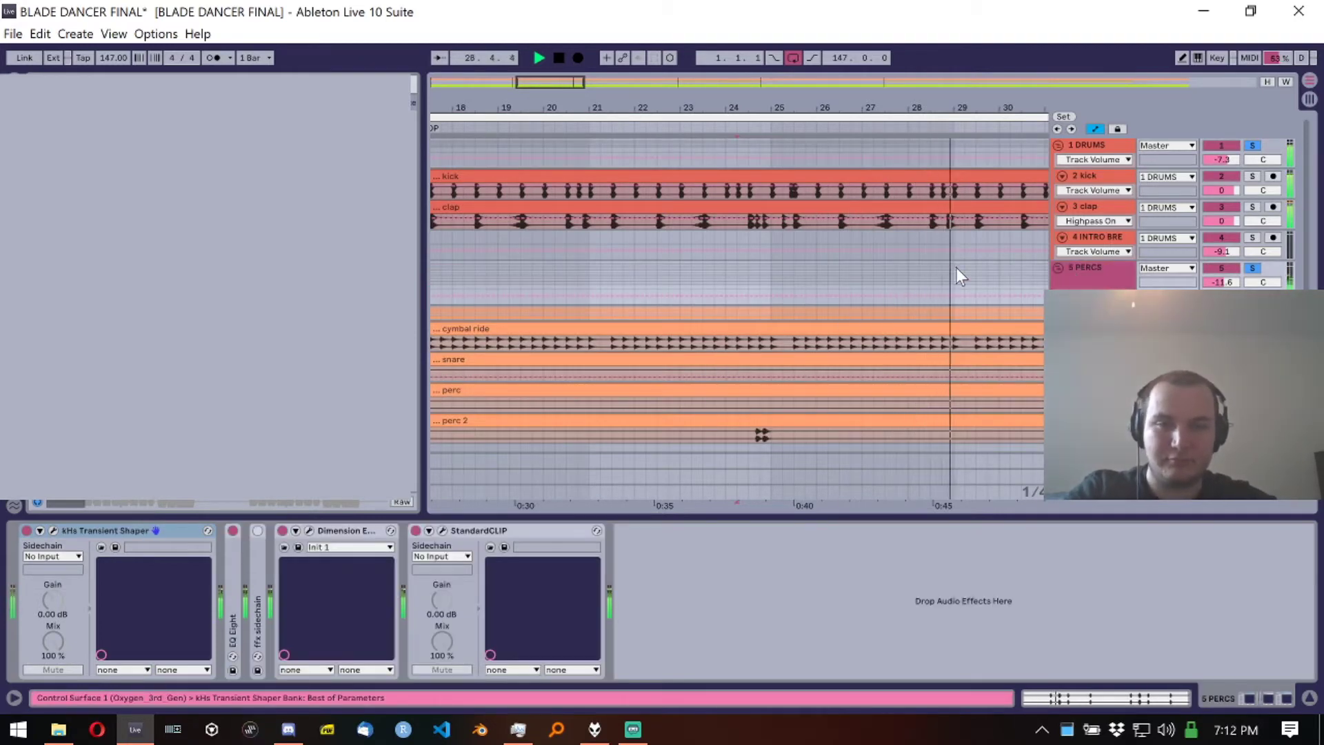
scroll(956, 267, down, 3)
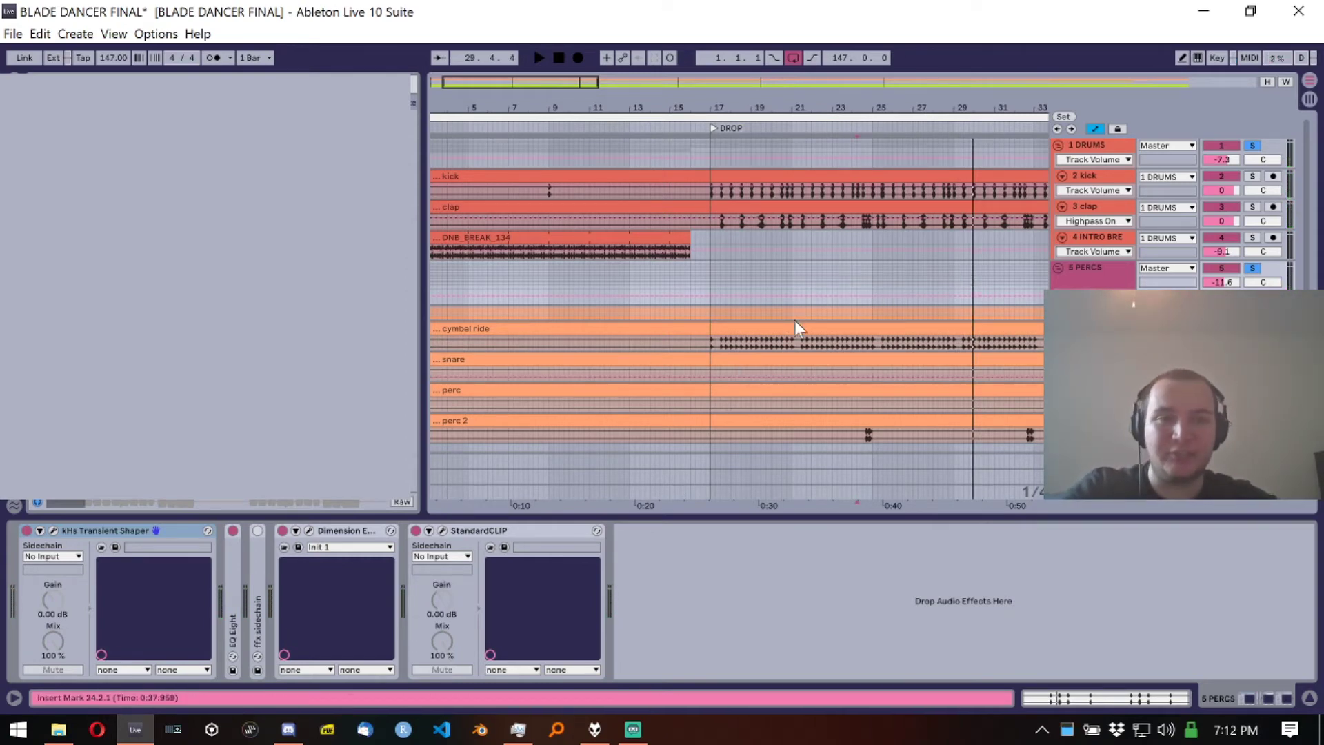
scroll(737, 297, down, 3)
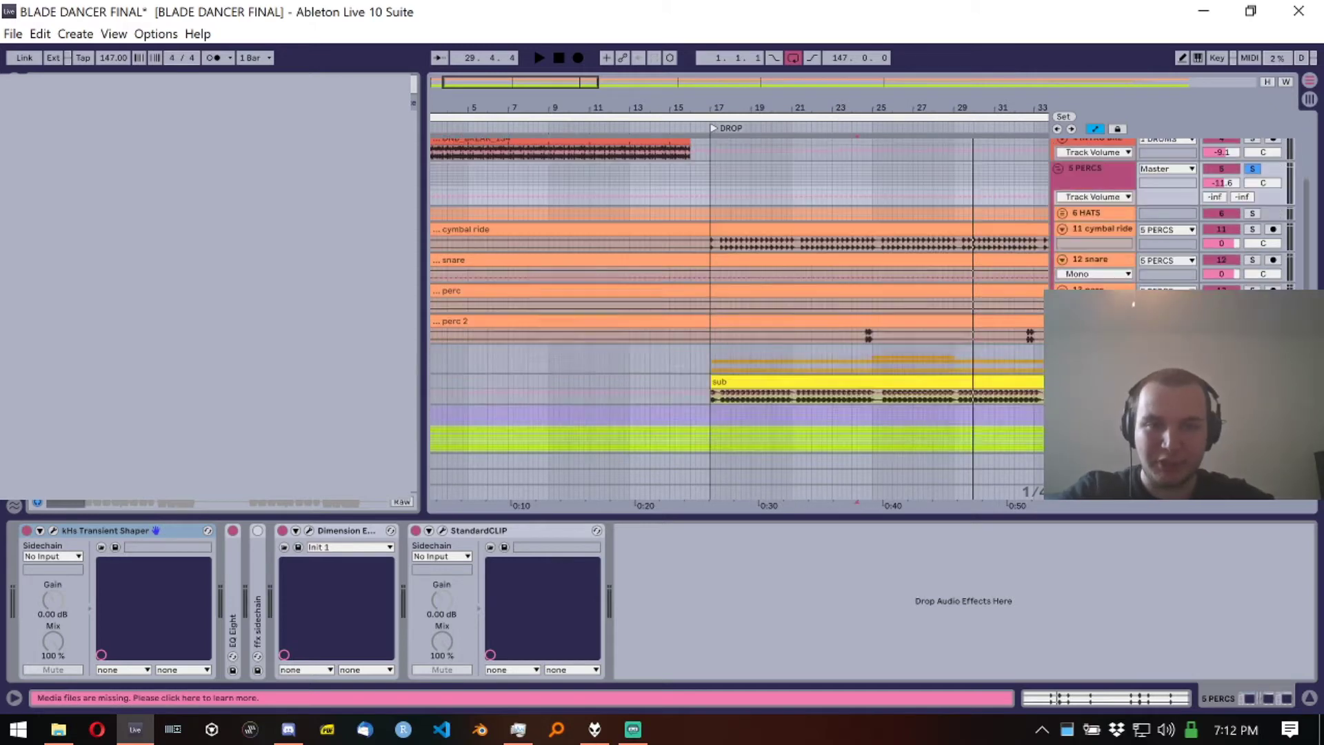
scroll(738, 296, up, 2)
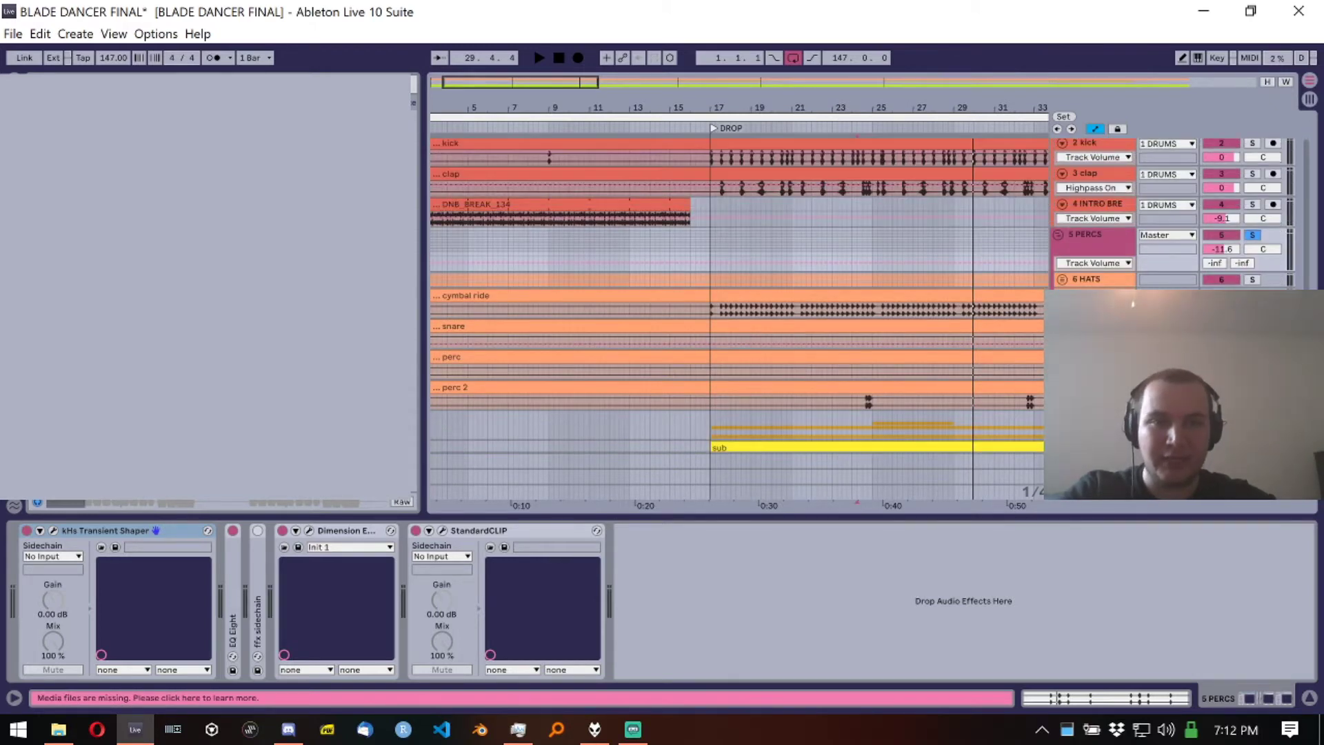
Step: Open the PERCS group's kHs Transient Shaper window, adjust its Attack, and close the window
click(53, 531)
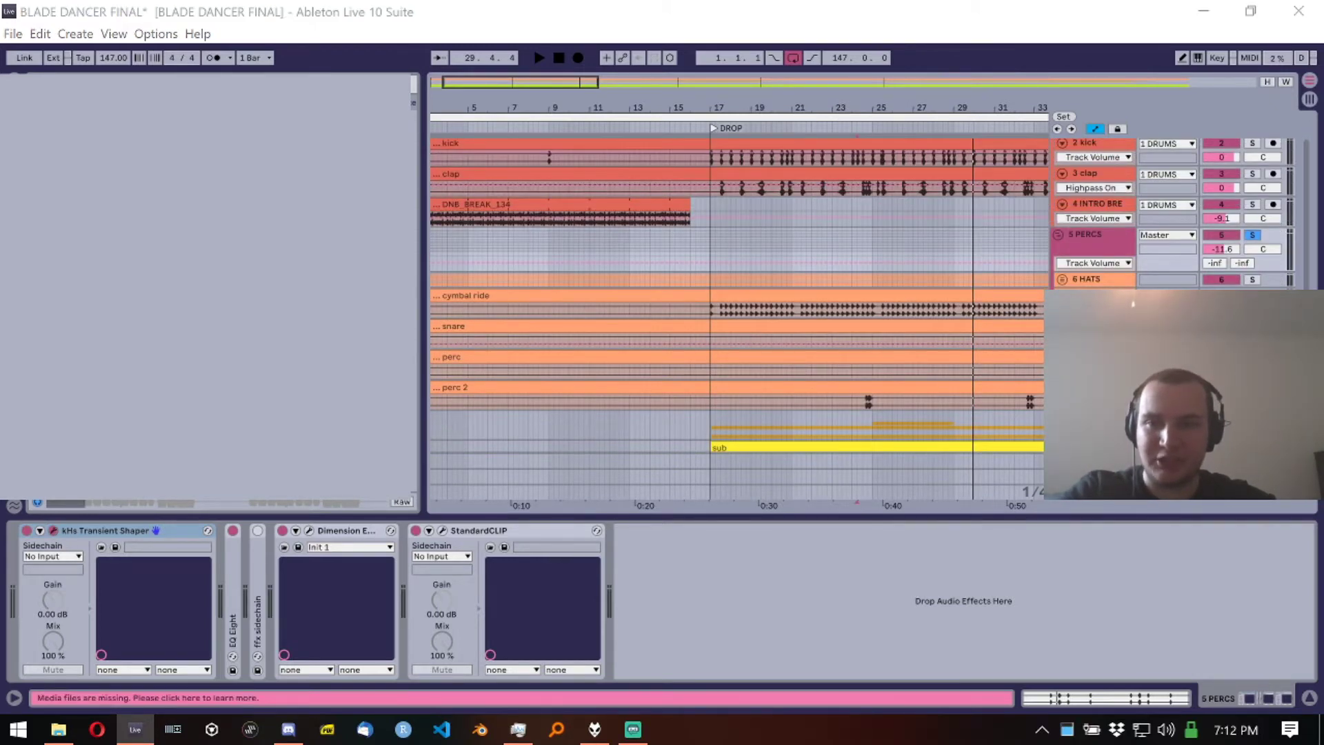
drag(850, 152, 790, 150)
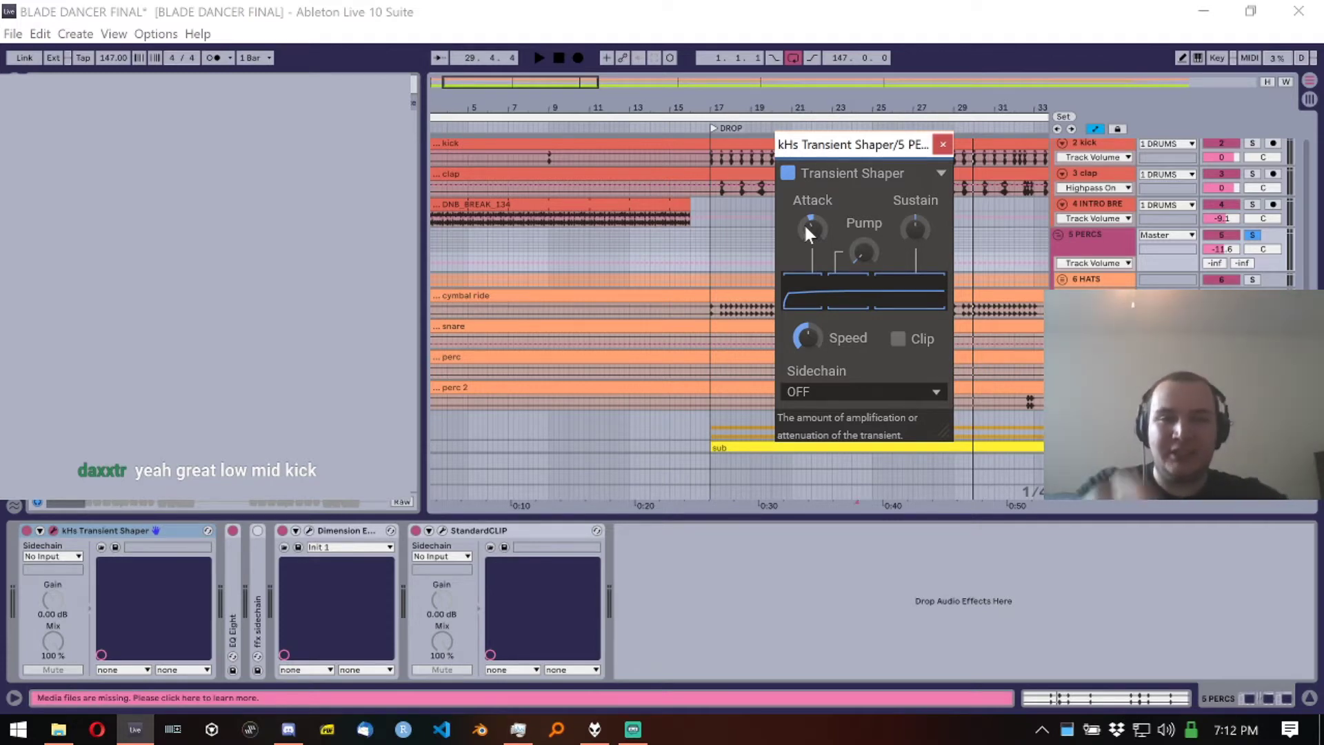
drag(817, 236, 804, 230)
click(855, 110)
Step: Unfold the PERCS group's EQ Eight and examine its low cut while playing the drums and percussion
double_click(232, 593)
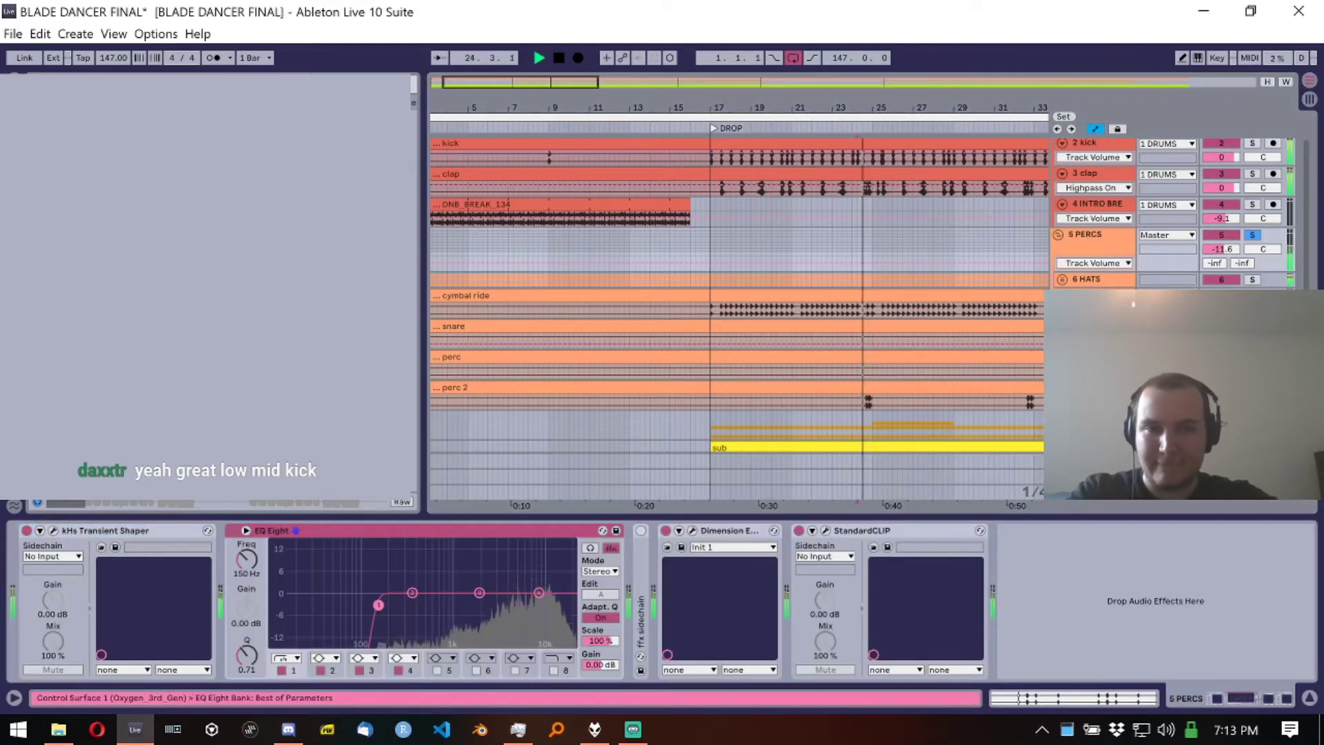
click(476, 541)
double_click(480, 533)
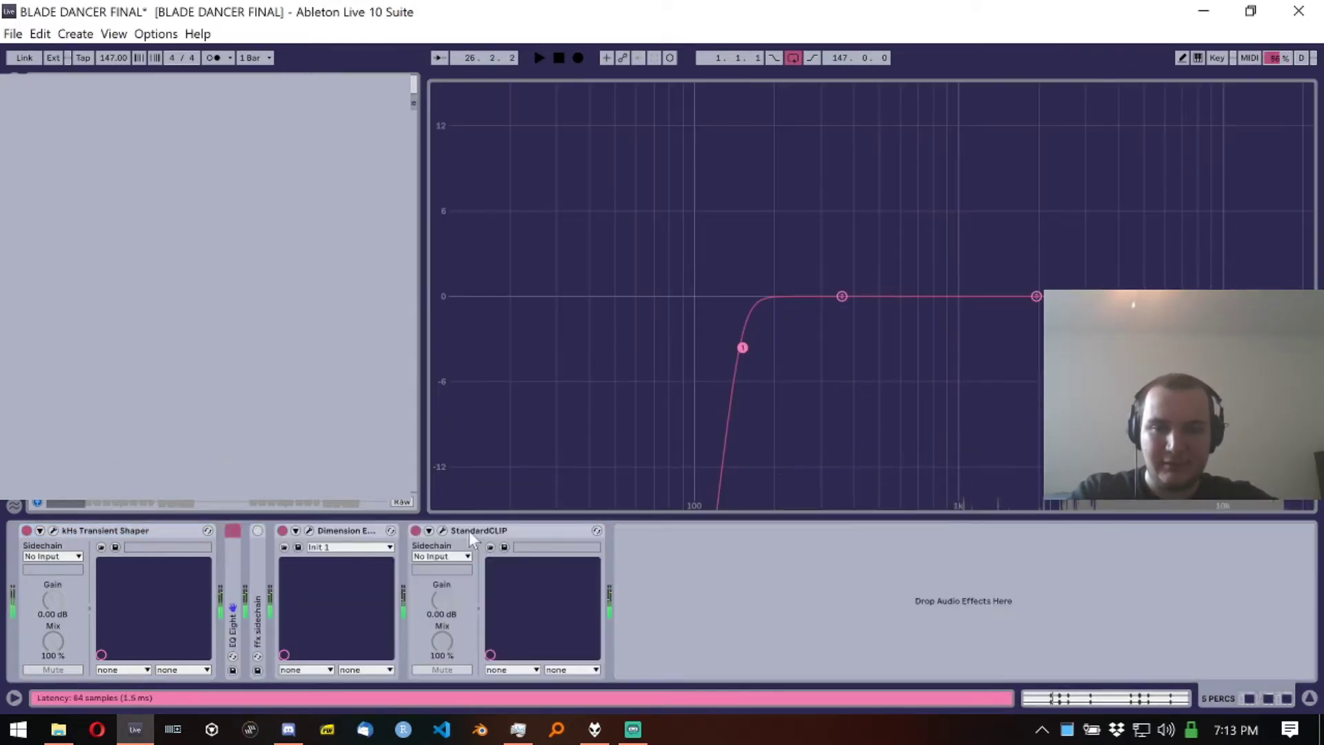
double_click(233, 586)
click(793, 77)
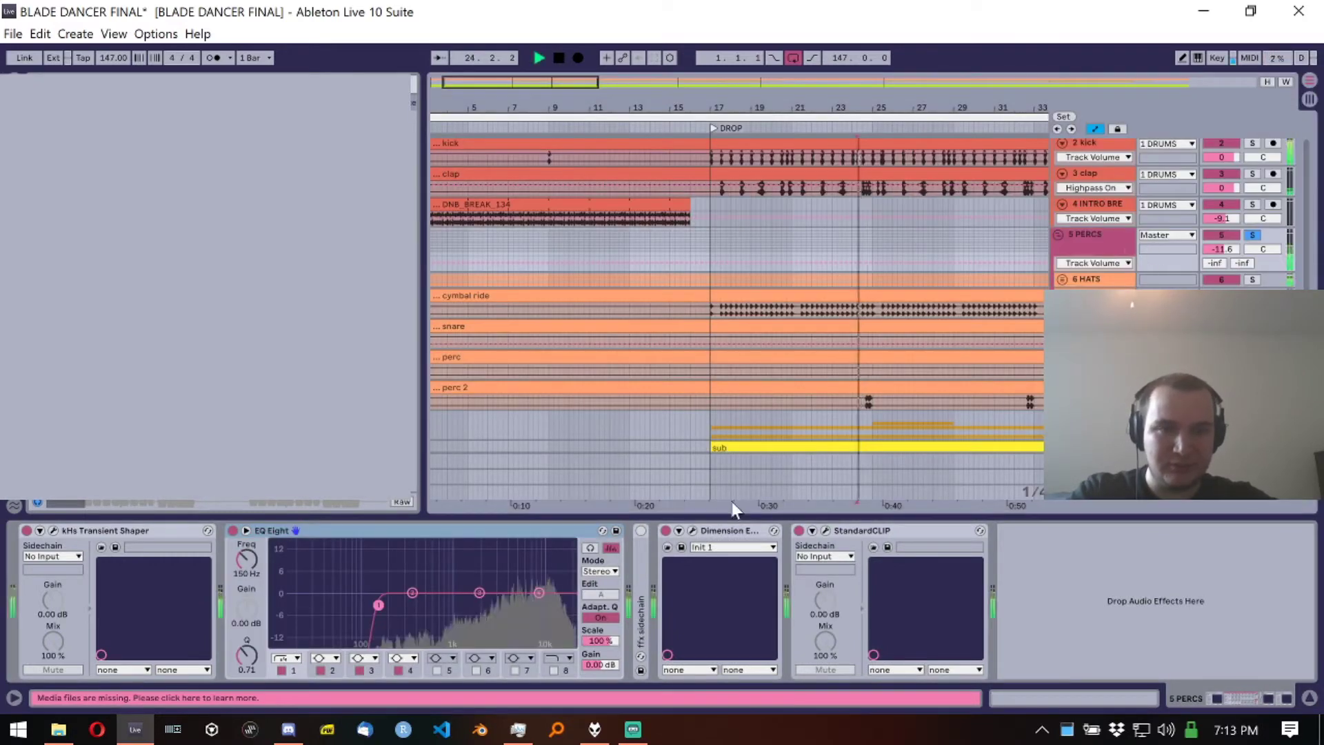
Step: Enable the ffx sidechain compressor on the PERCS group, fold the EQ Eight, and unfold the compressor
click(641, 534)
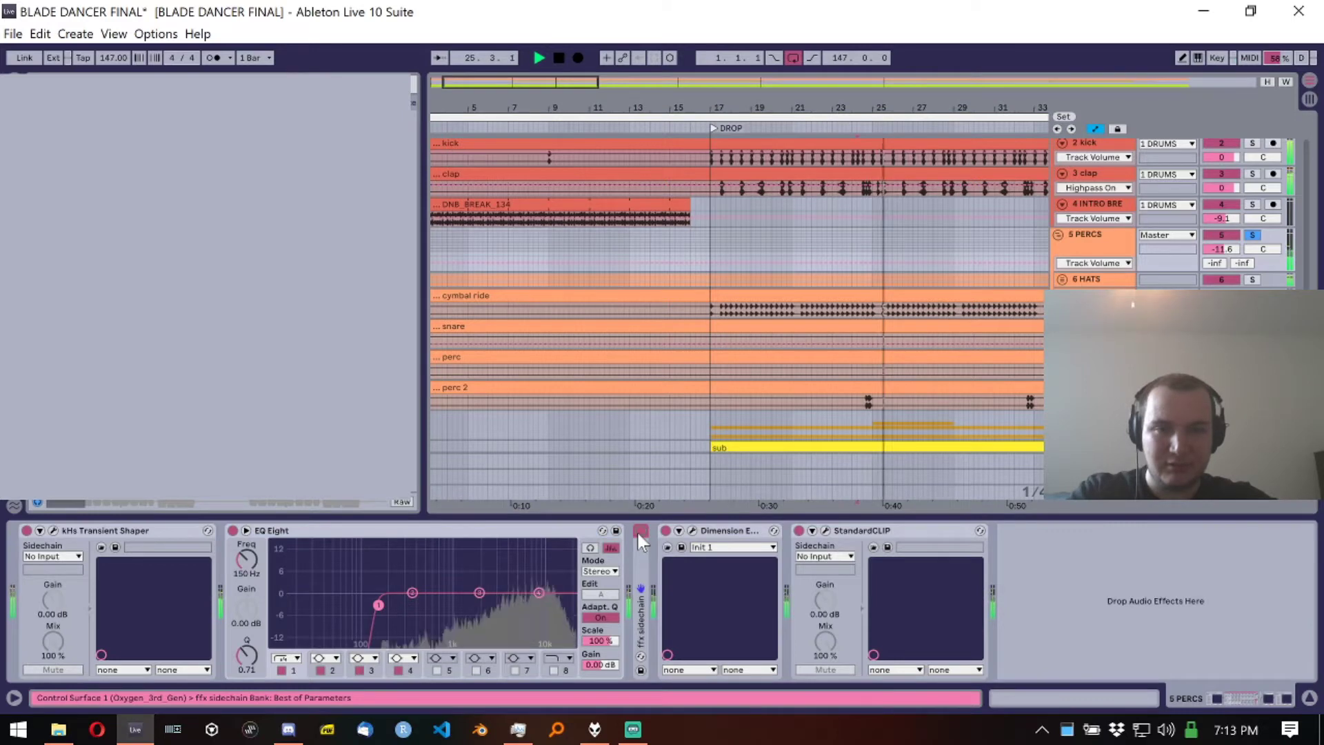
double_click(546, 530)
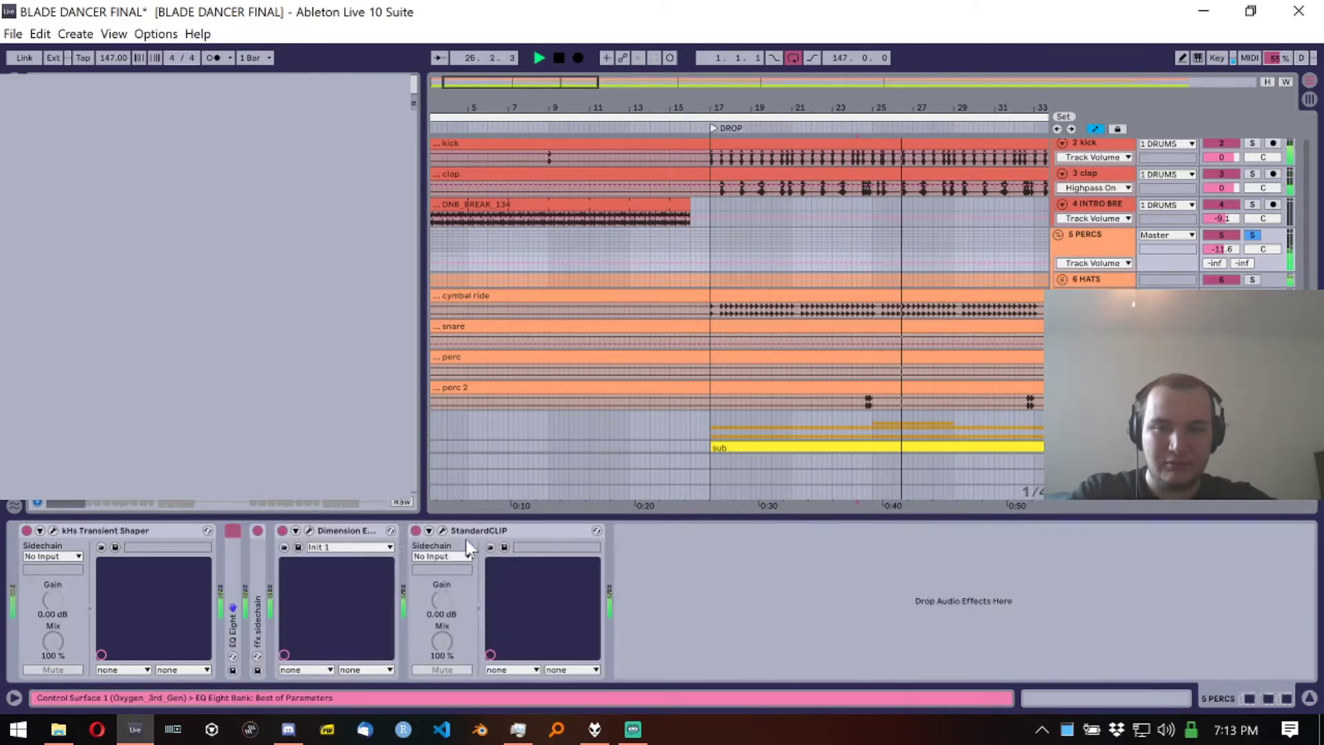
double_click(255, 562)
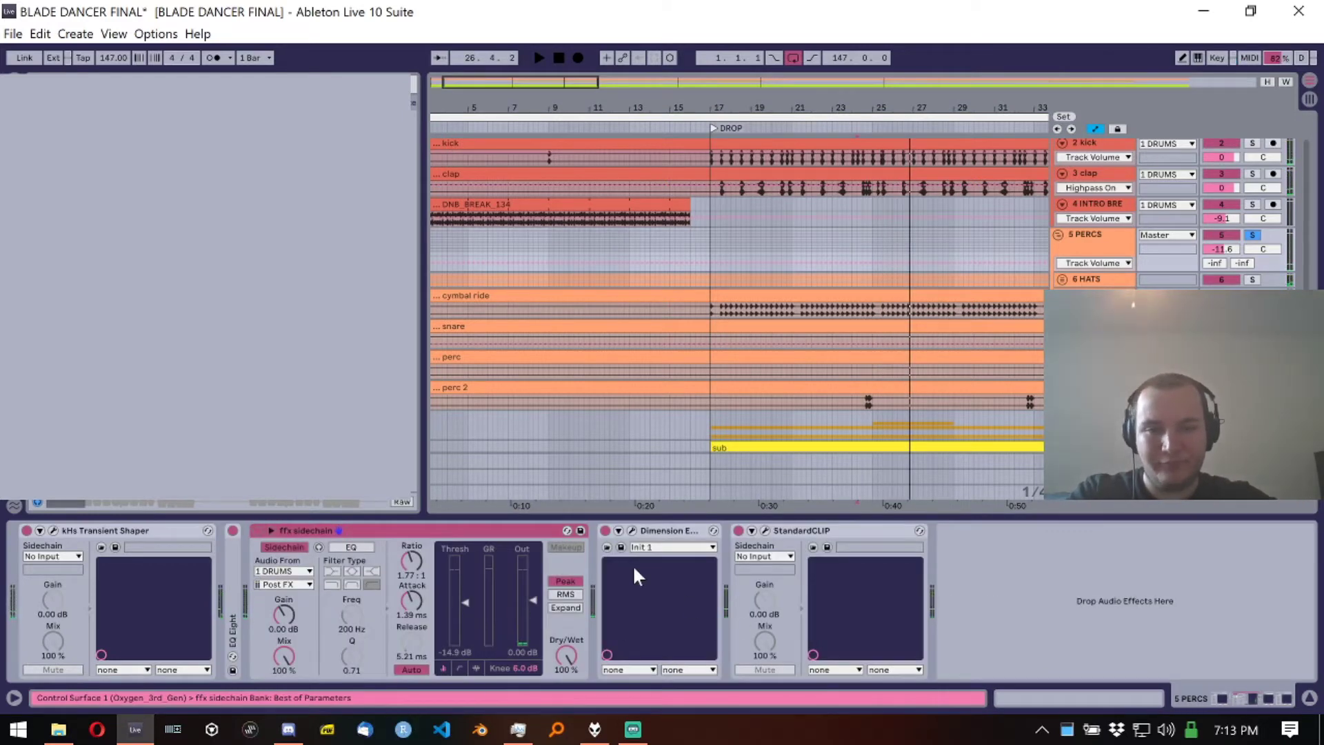
Step: Open the Dimension Expander window, compare the percussion with the effect bypassed and enabled, and close the window
click(630, 531)
key(space)
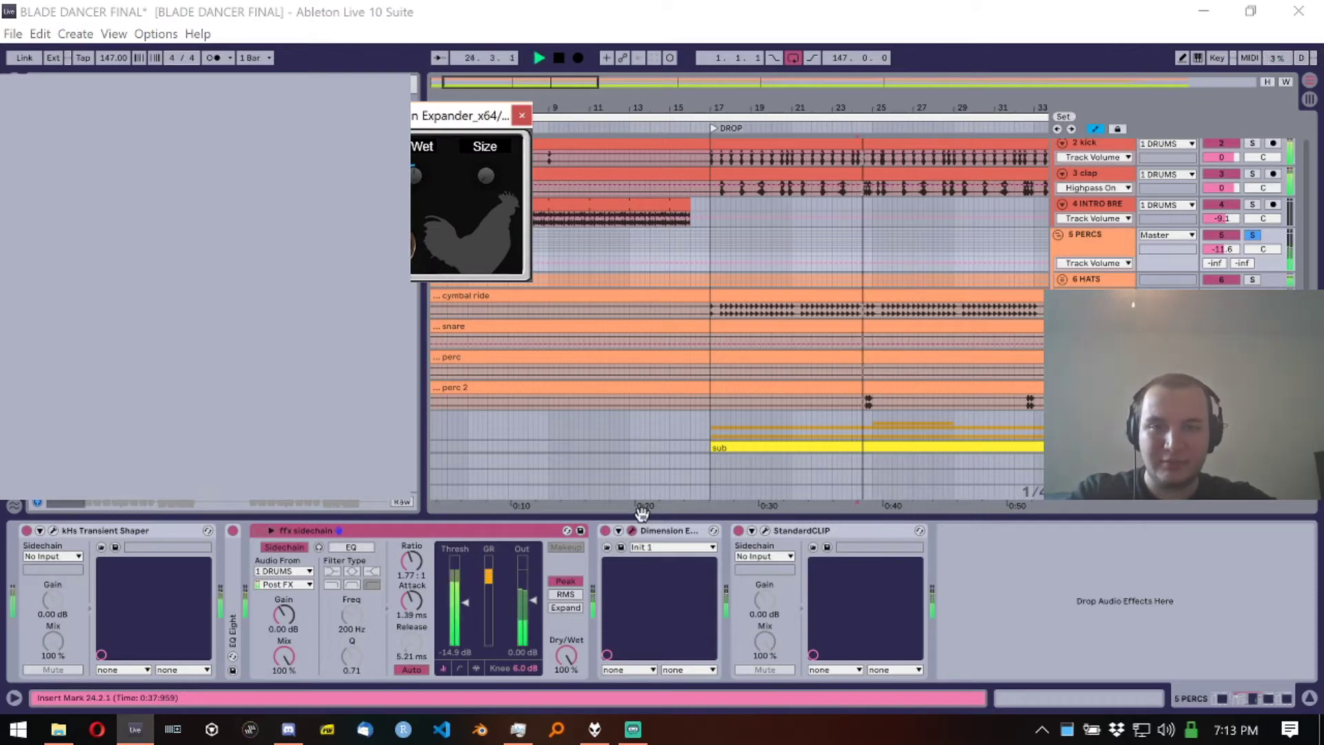
click(605, 530)
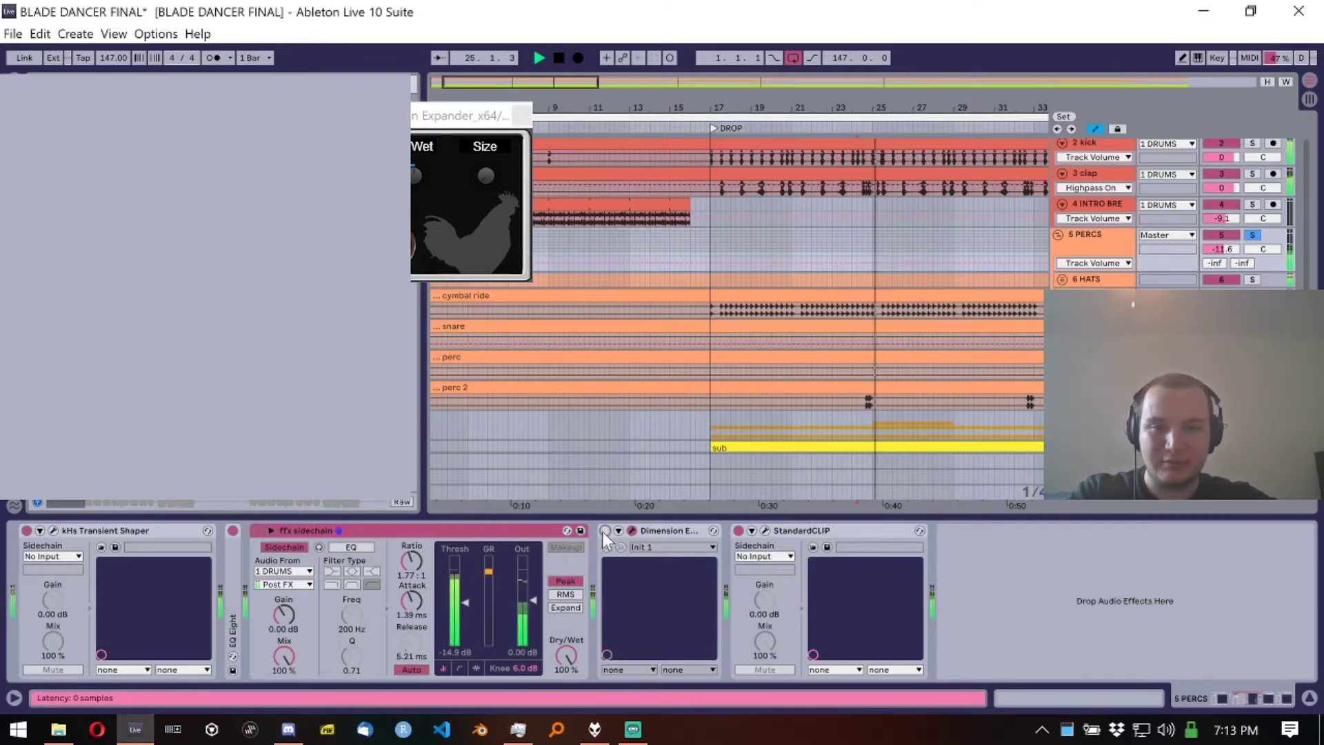
click(1253, 235)
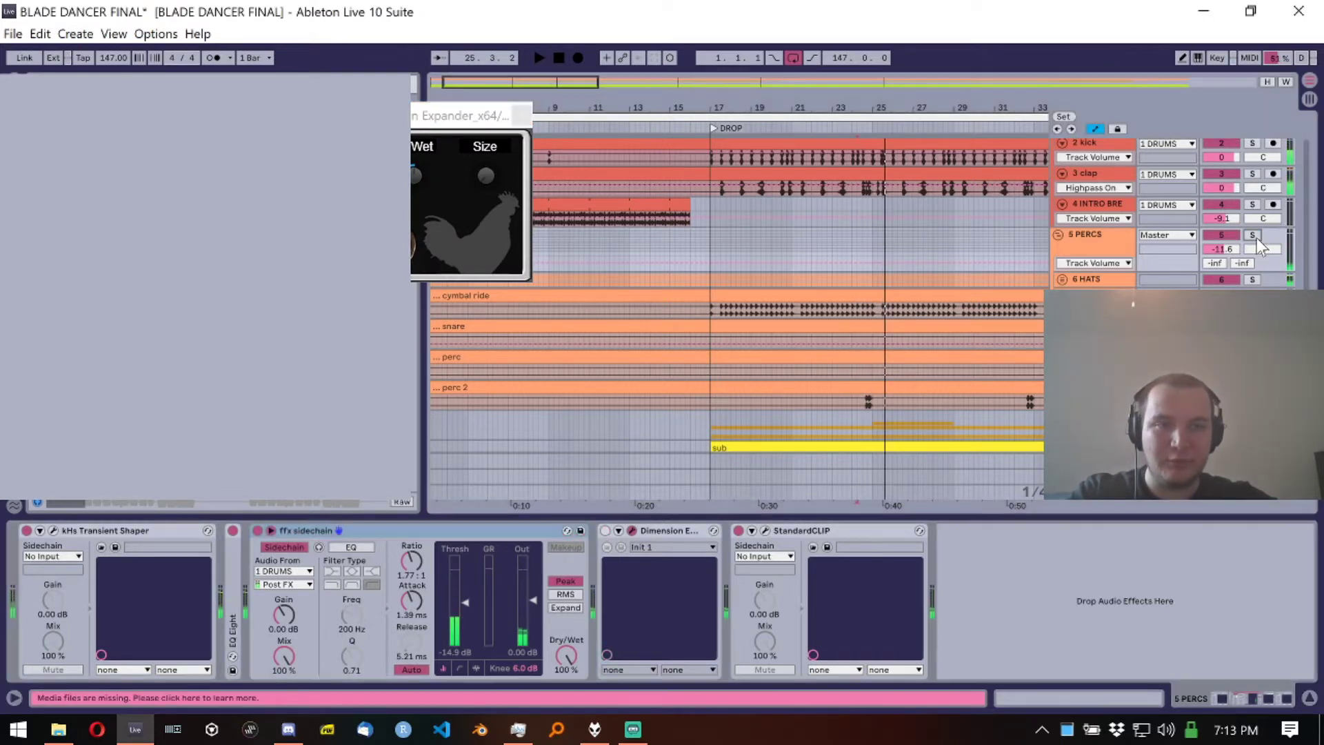
click(605, 533)
click(605, 530)
drag(469, 115, 950, 197)
key(space)
click(1009, 198)
Step: Fold the ffx sidechain compressor and the Dimension Expander in the PERCS device chain
double_click(333, 535)
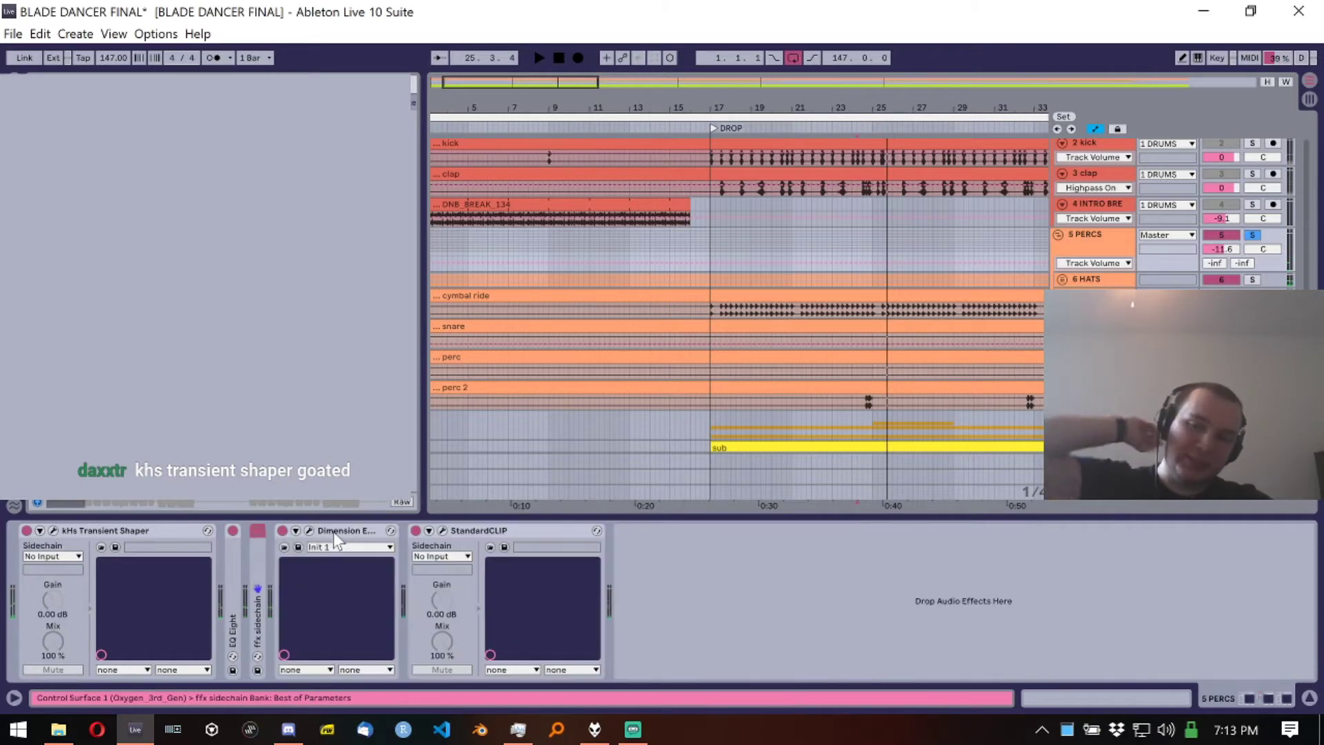
double_click(333, 531)
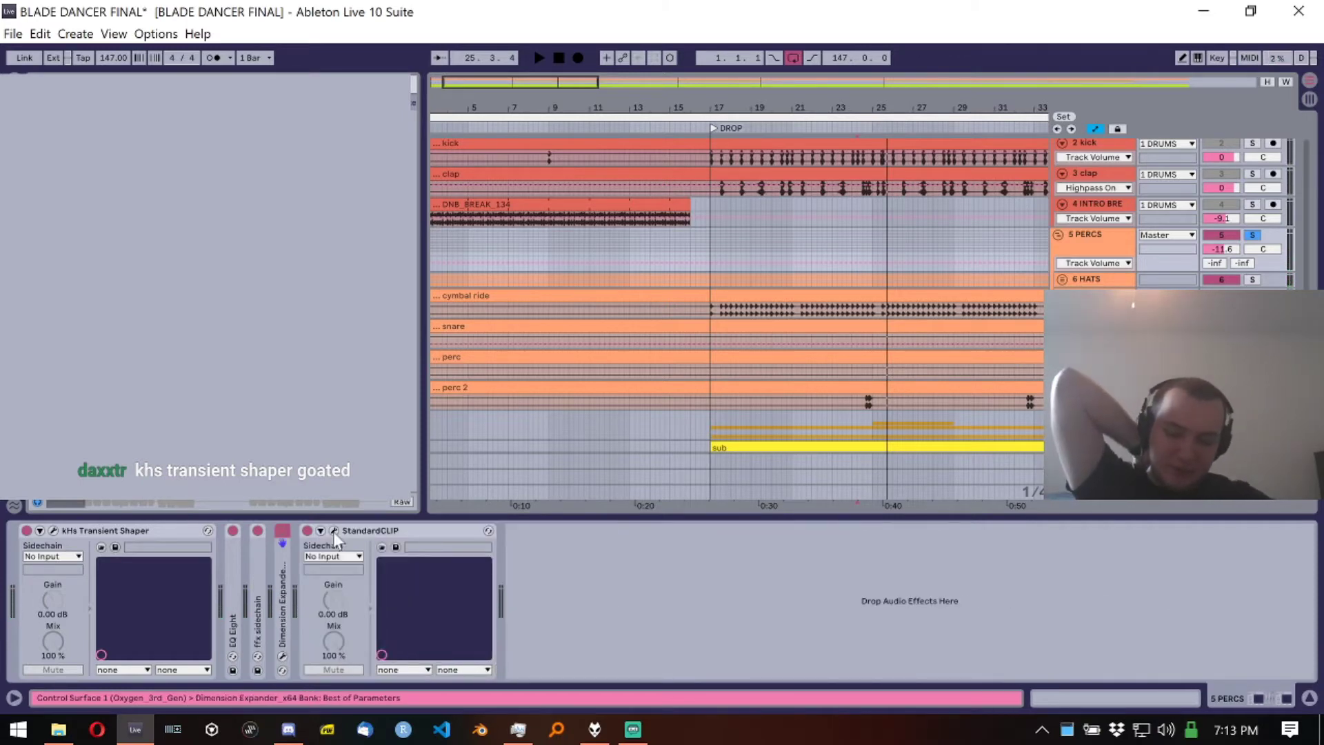
Step: Play the PERCS group in and out of solo with the kHs Transient Shaper window open, and close the window
scroll(1256, 246, down, 1)
click(1252, 218)
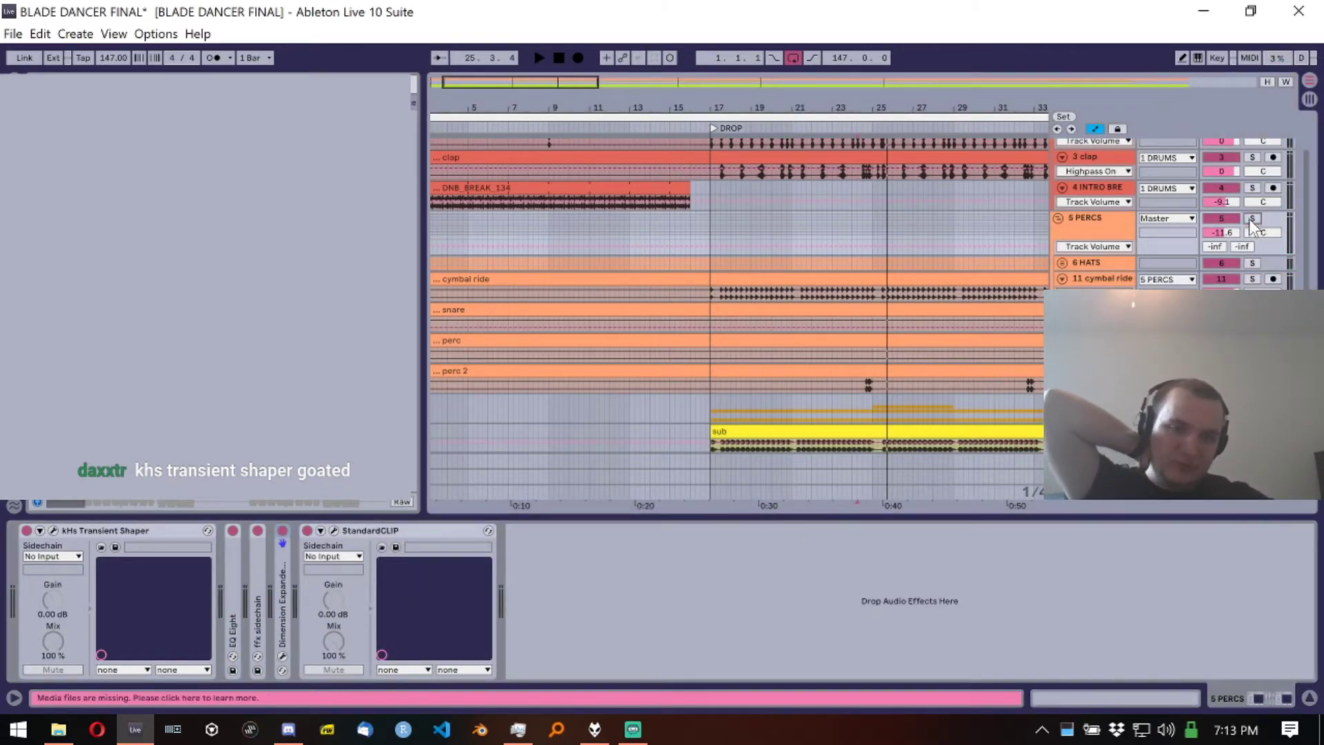
click(53, 531)
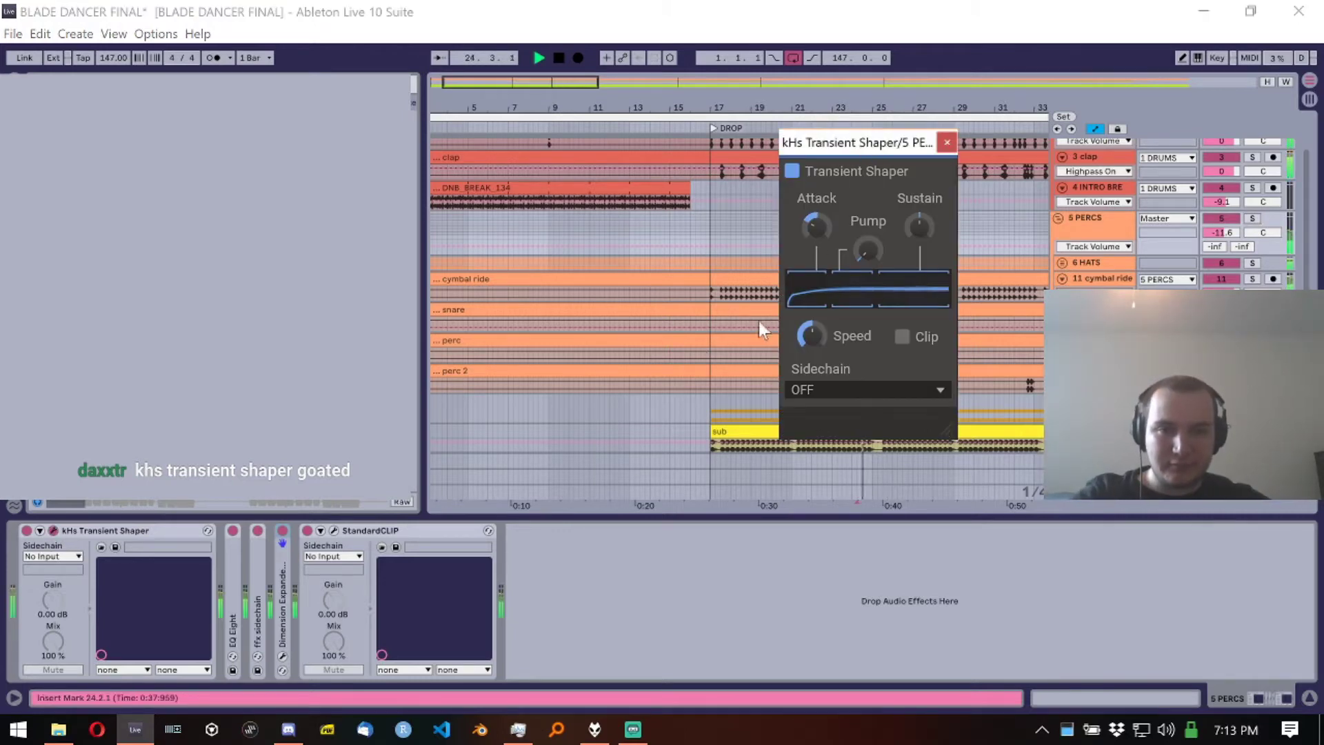
click(1252, 219)
click(1253, 219)
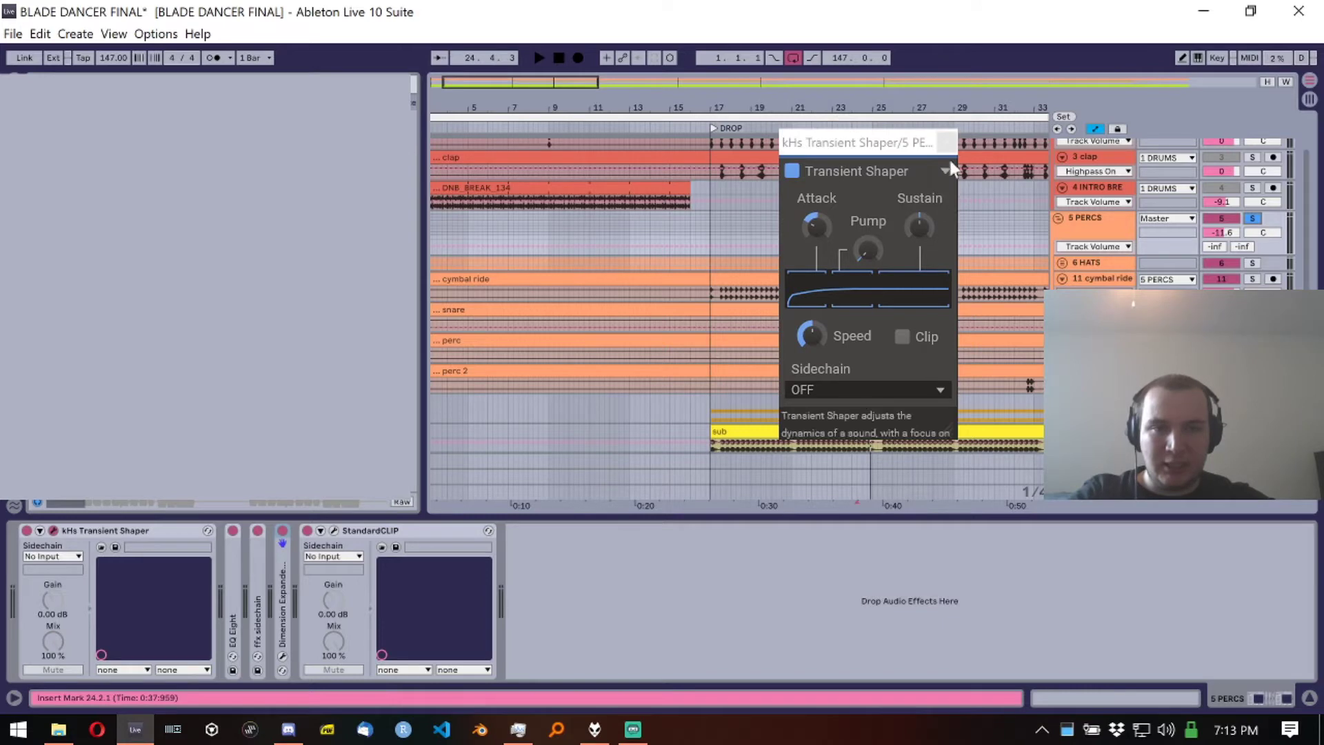
click(919, 158)
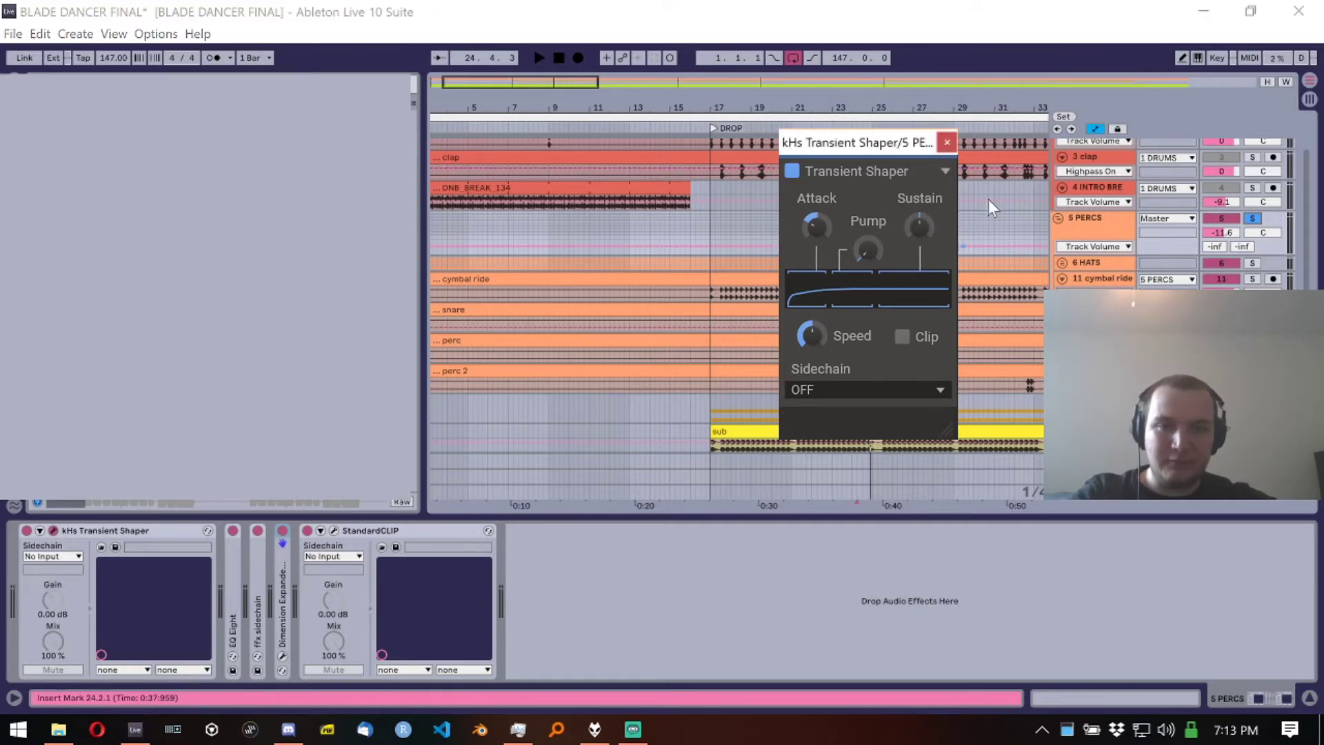
click(950, 141)
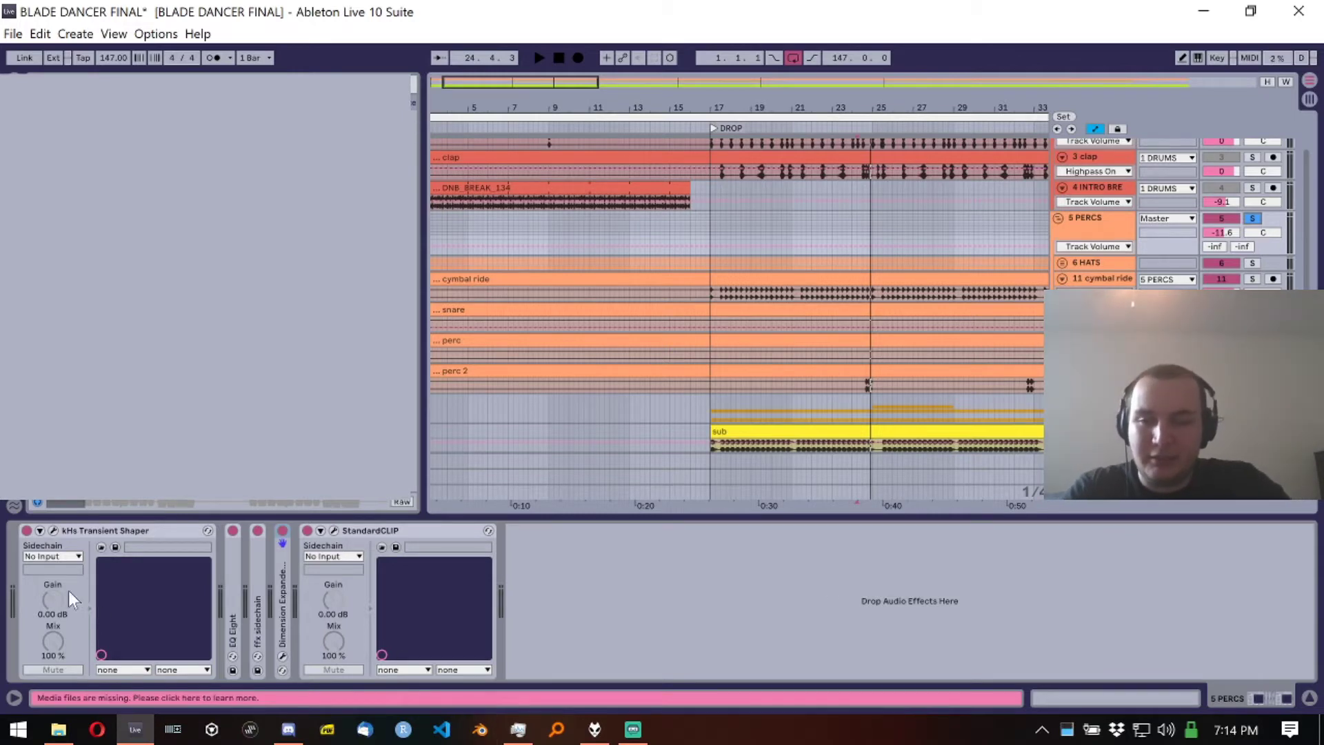
Step: Fold the kHs Transient Shaper, then play the percussion with the StandardCLIP window open and close it
click(146, 527)
double_click(131, 531)
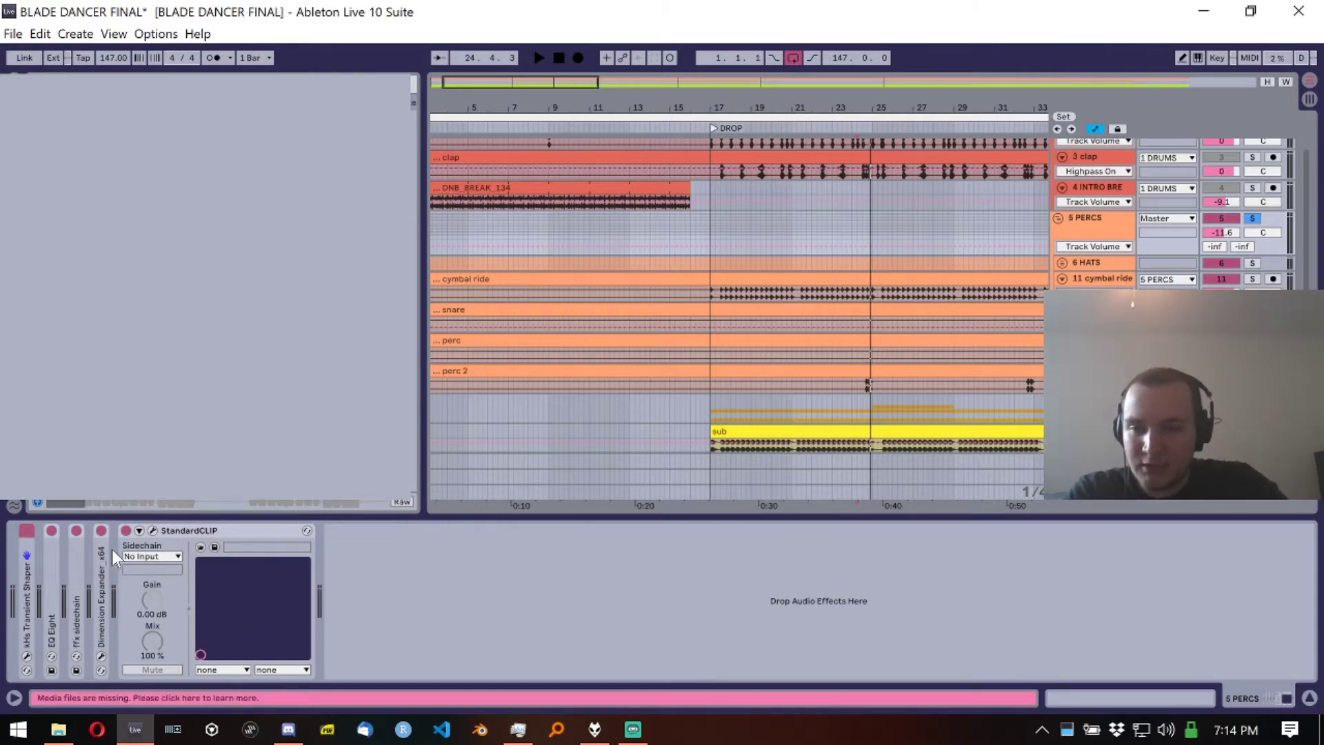
click(152, 531)
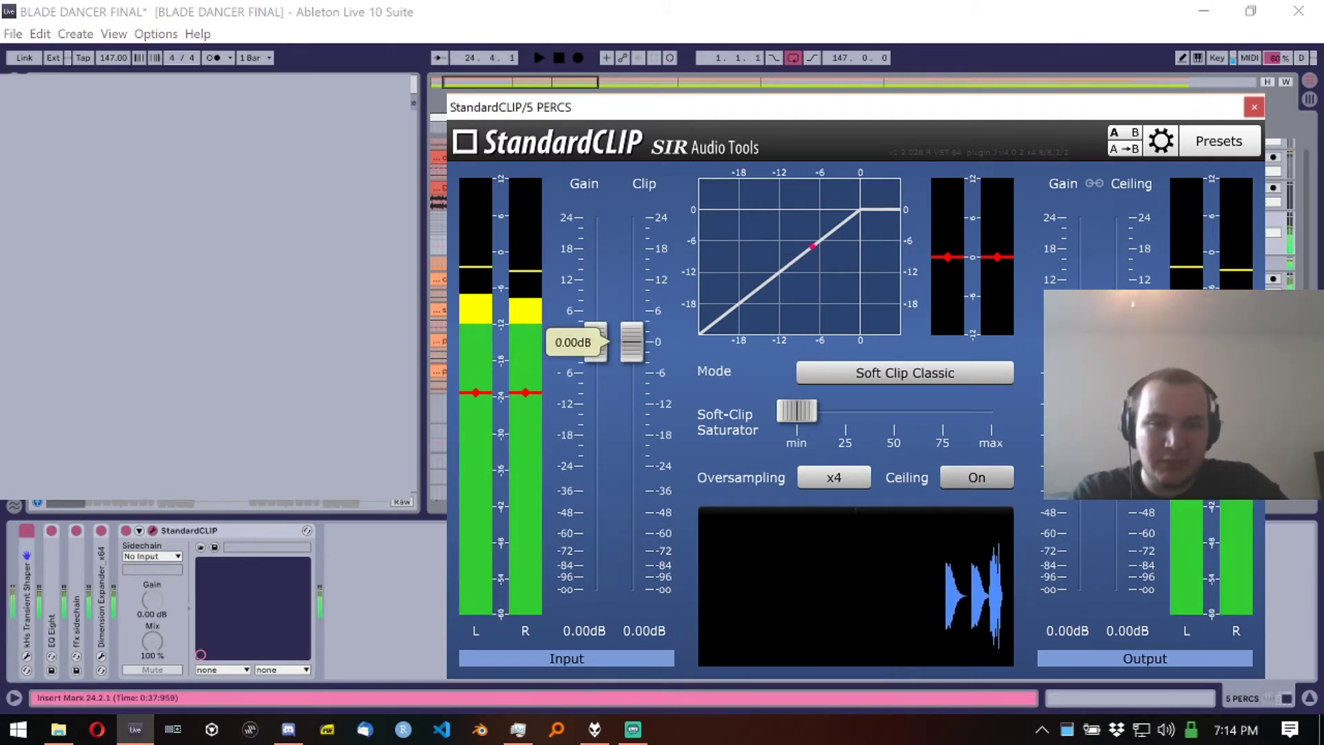
key(space)
click(1252, 109)
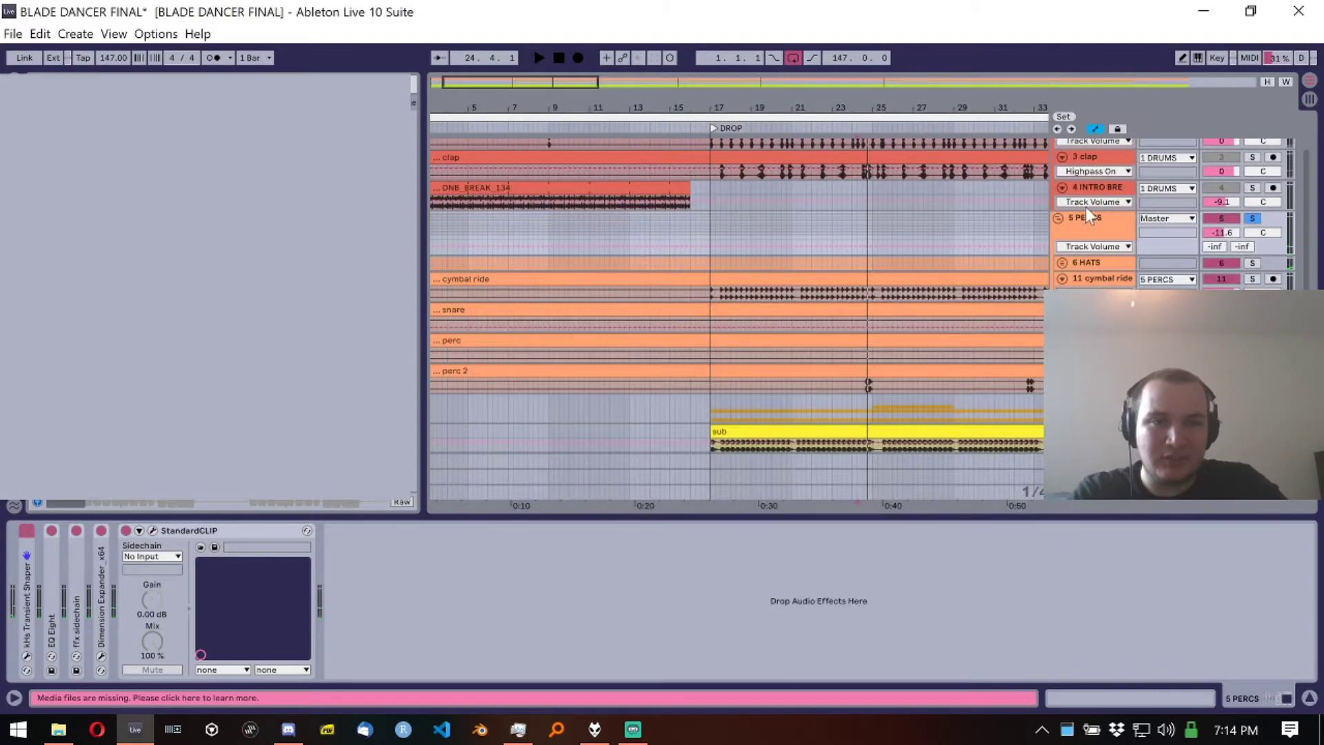
Step: Fold all track groups, then unfold the MIDS group and play it soloed from 16.4
alt+click(1057, 218)
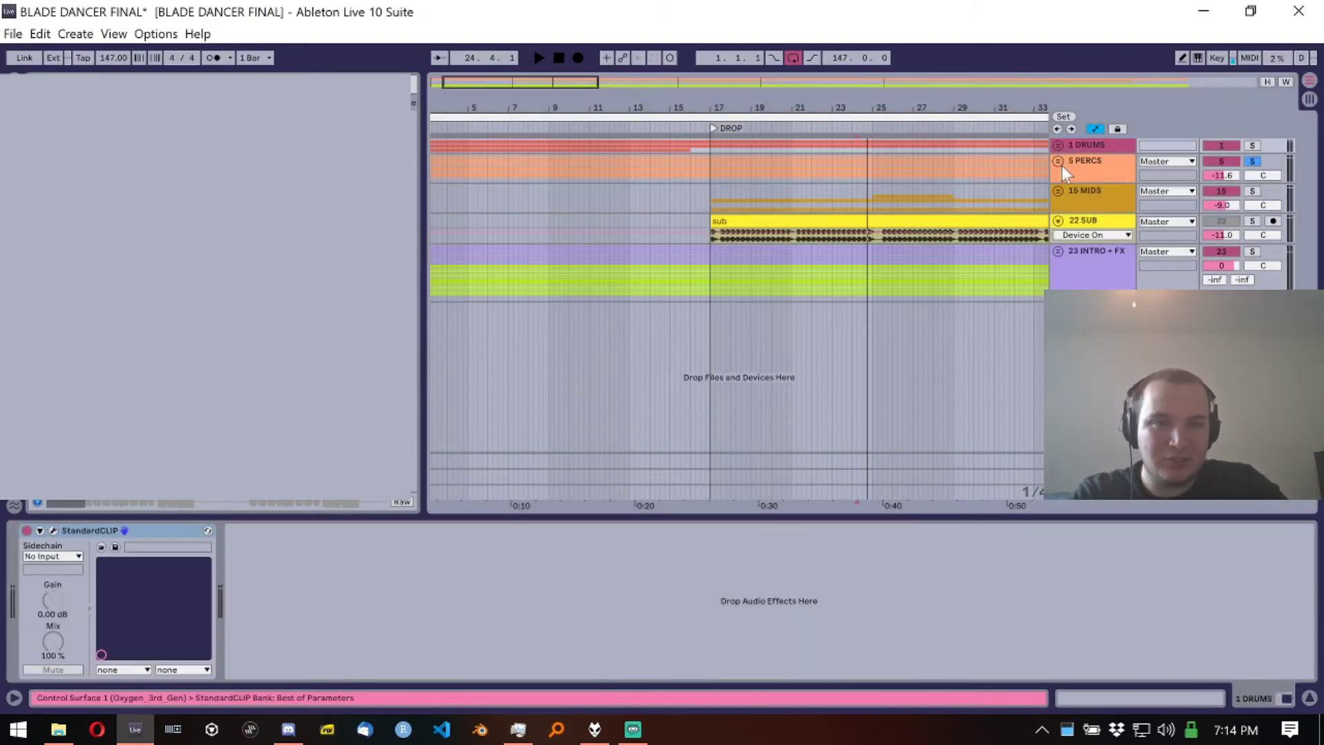
click(1059, 192)
click(705, 289)
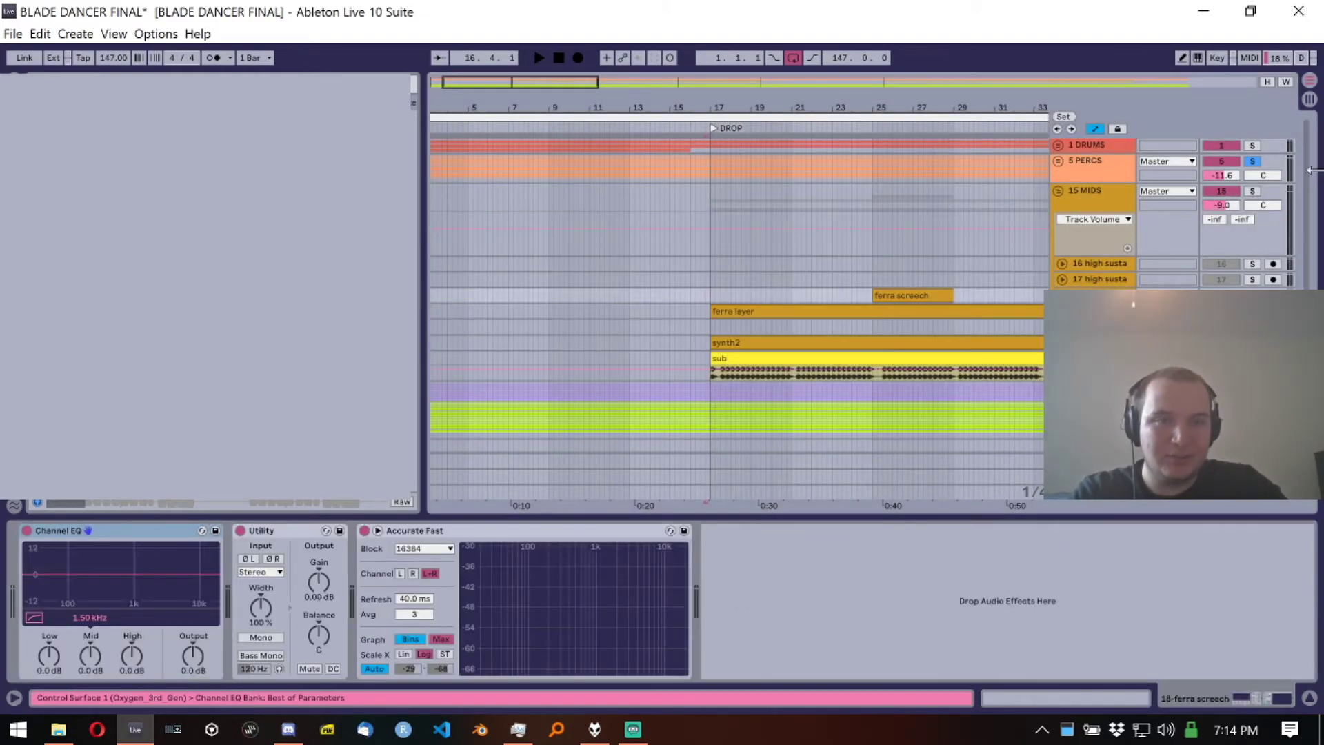
key(space)
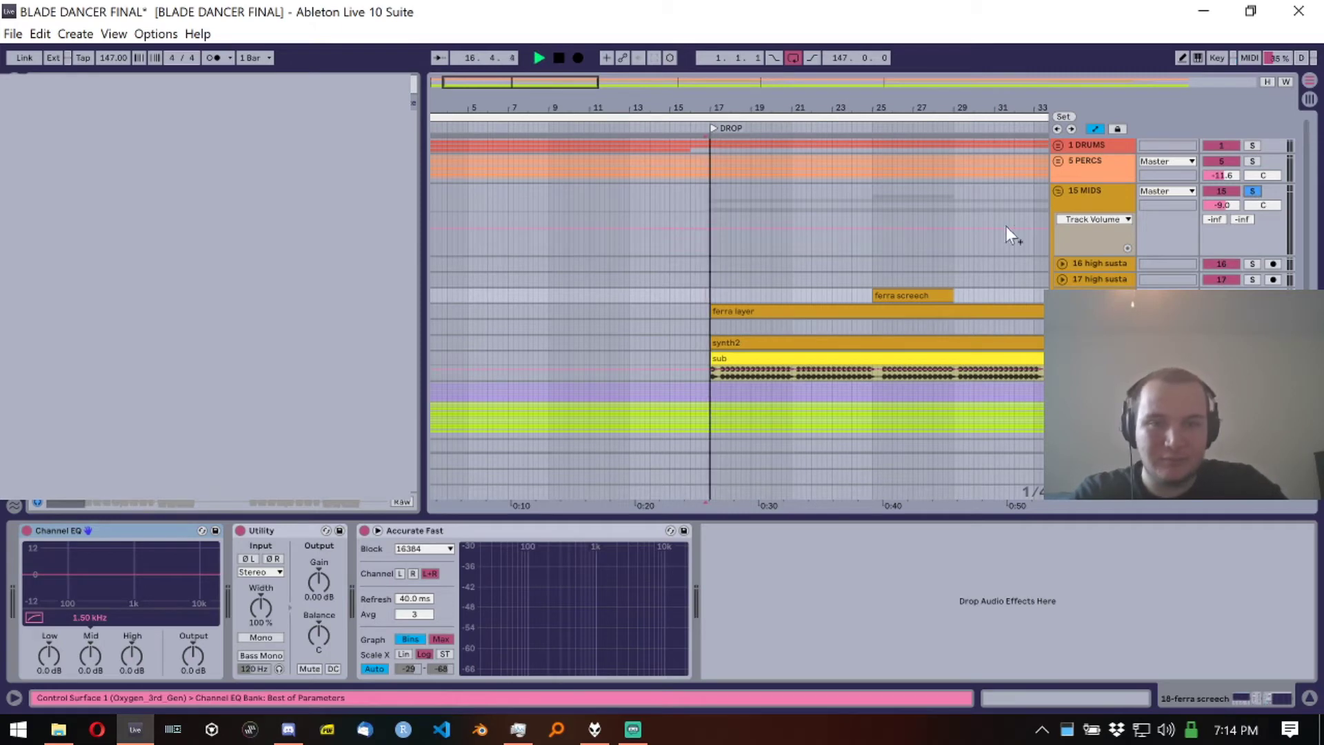
Step: Display the MIDS group's devices during playback, unfold the ferra layer track, and stop the playback
click(1099, 197)
scroll(839, 352, down, 1)
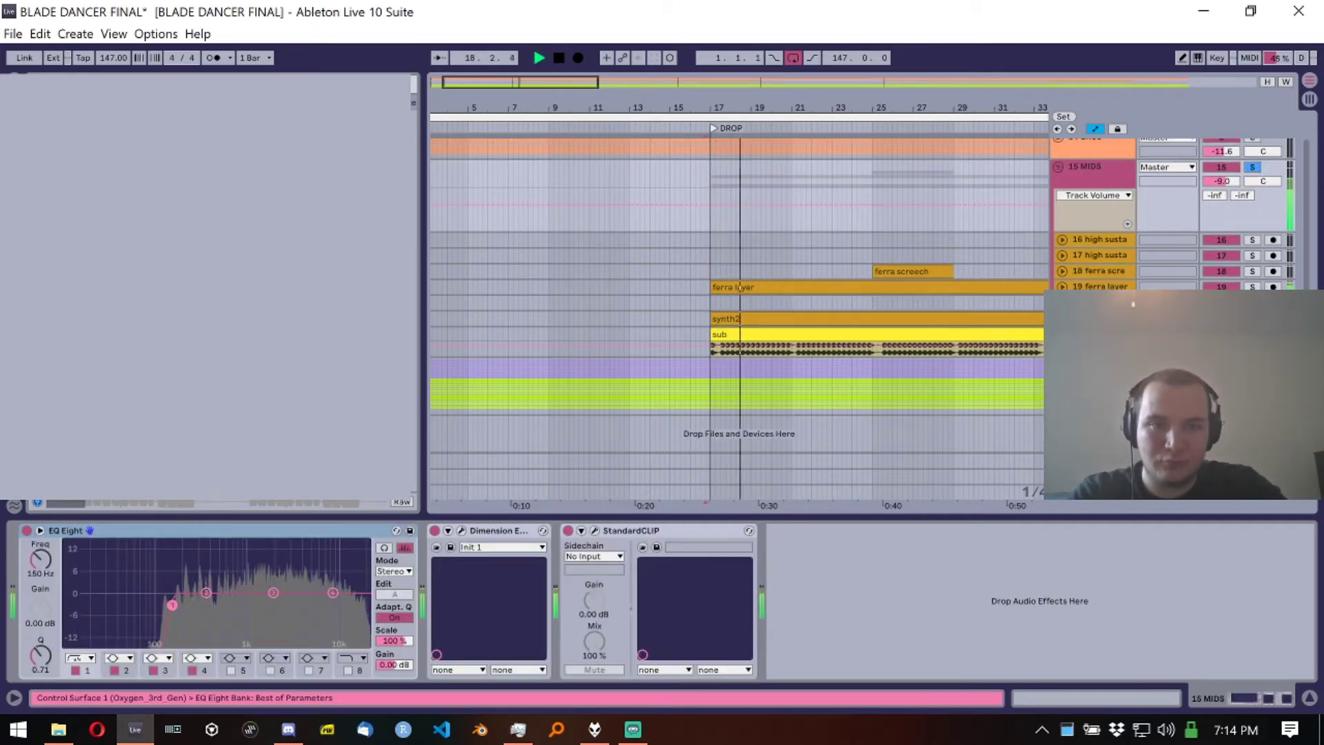
key(space)
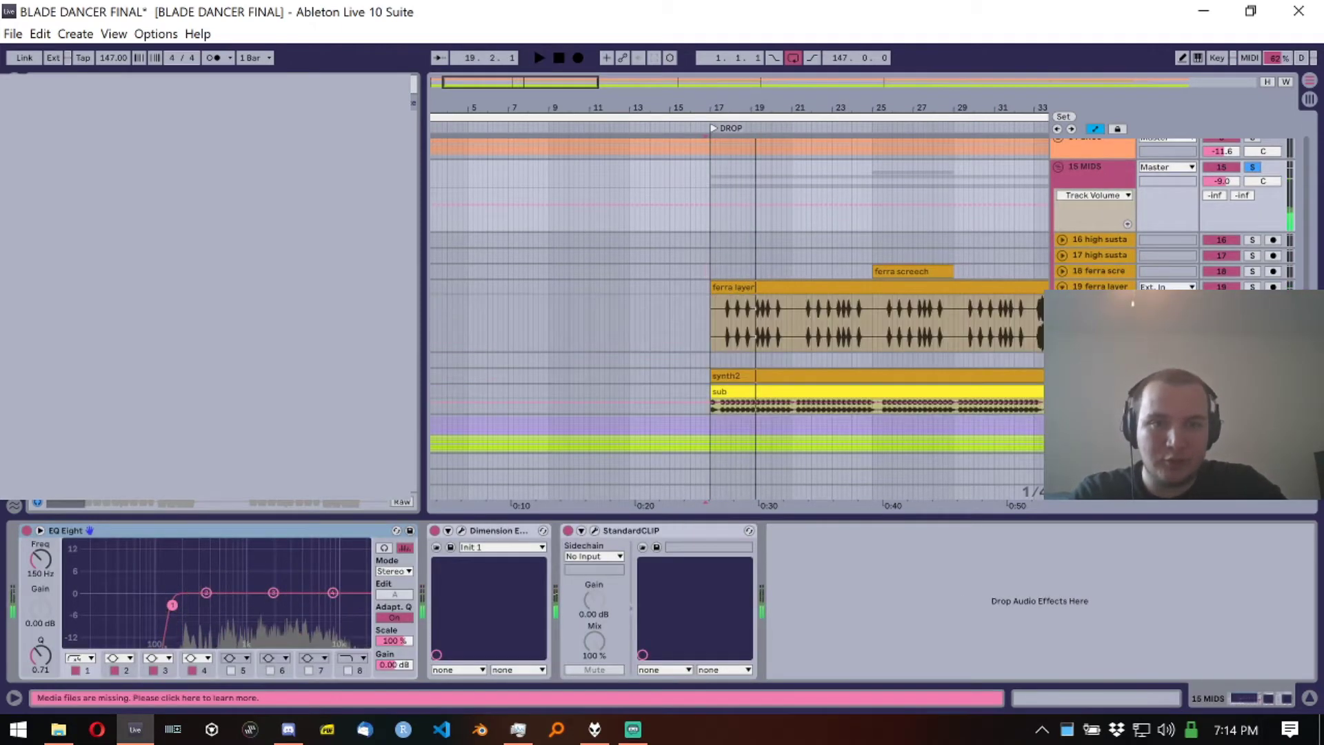
Step: Play the ferra layer track soloed from near the start of the DROP section, then stop the playback
click(719, 320)
key(space)
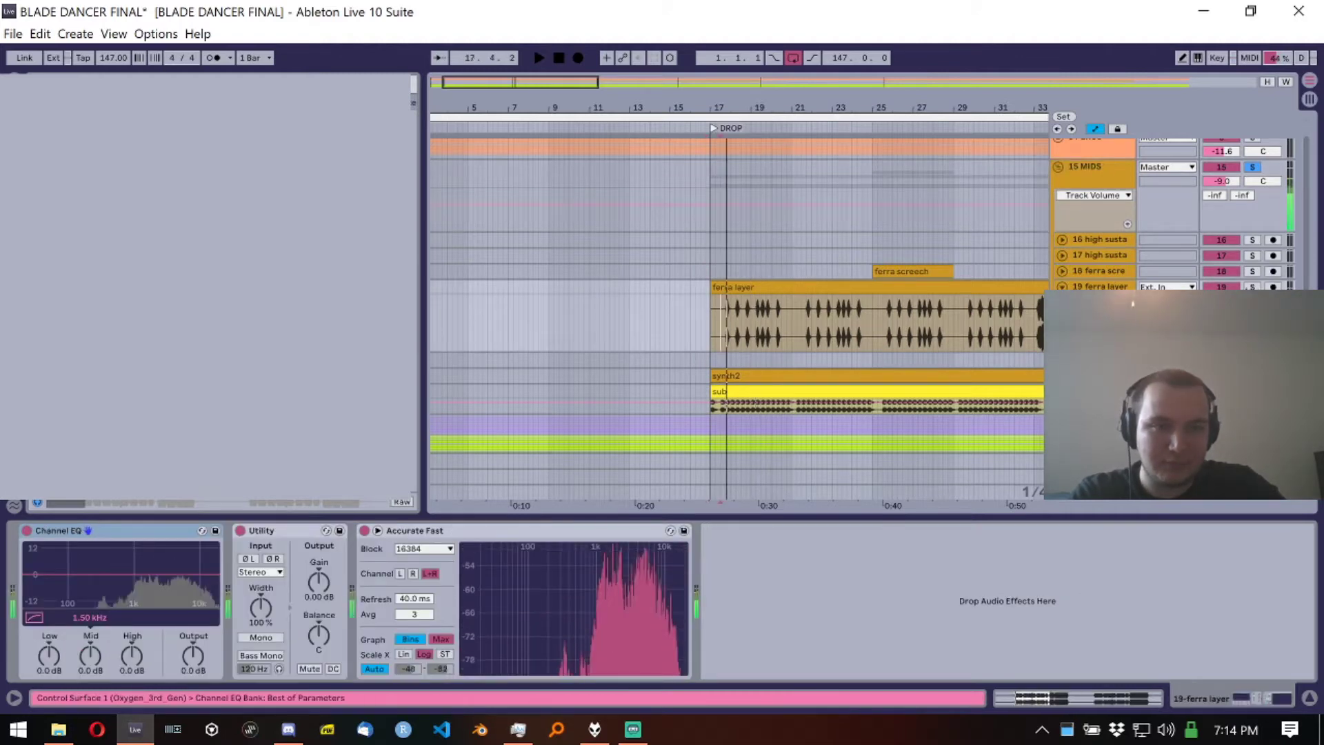
drag(487, 82, 498, 84)
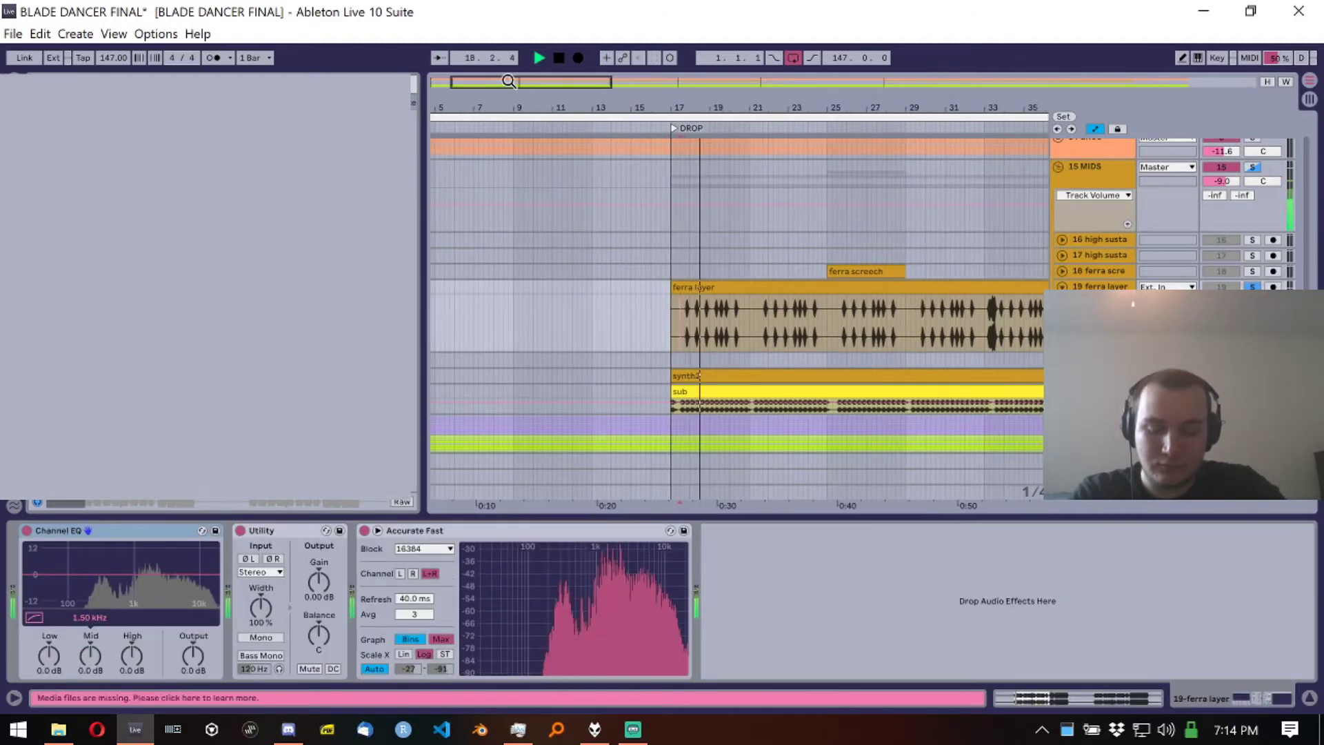
key(plus)
key(space)
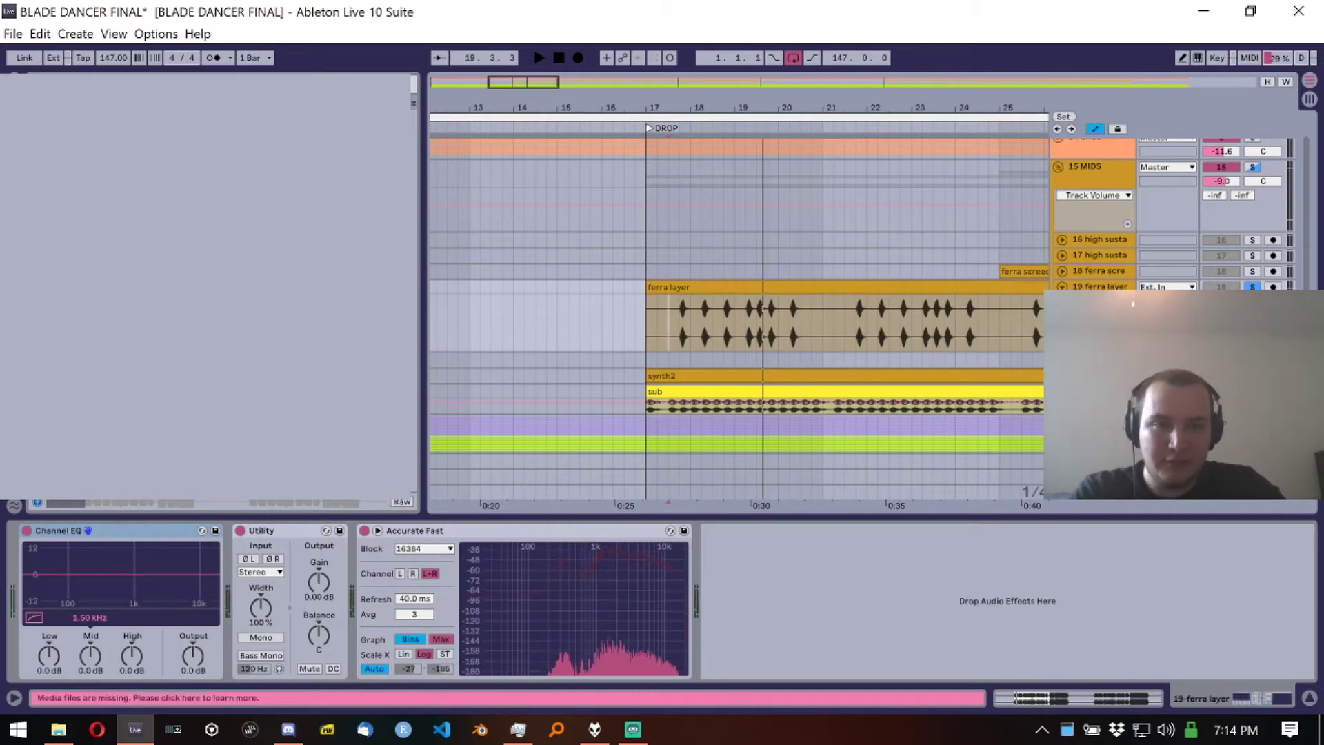
Step: Fold the ferra layer track, unfold synth2, and play synth2 from near the start of the DROP section
click(1062, 287)
click(1062, 319)
click(677, 317)
key(space)
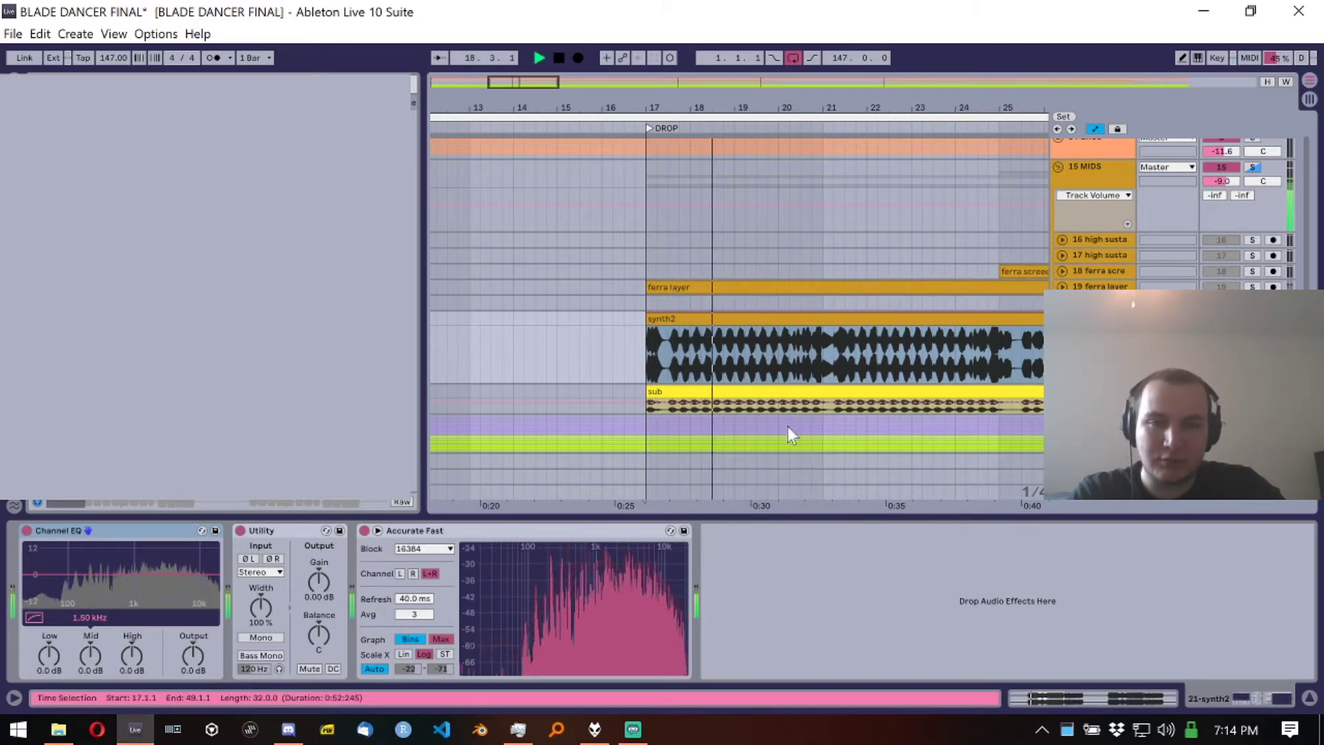
key(space)
Step: Hide the device view and play the ferra screech clip from bar 25
key(ctrl+alt+l)
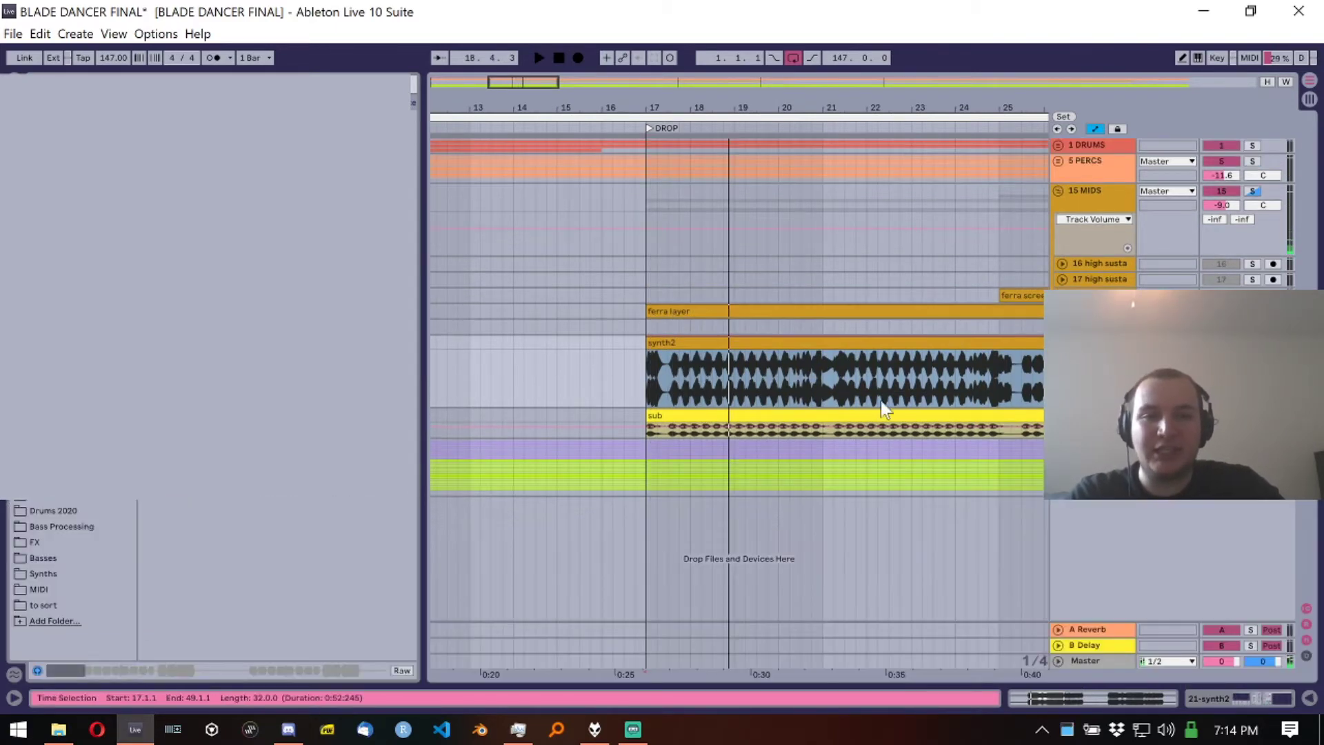
key(minus)
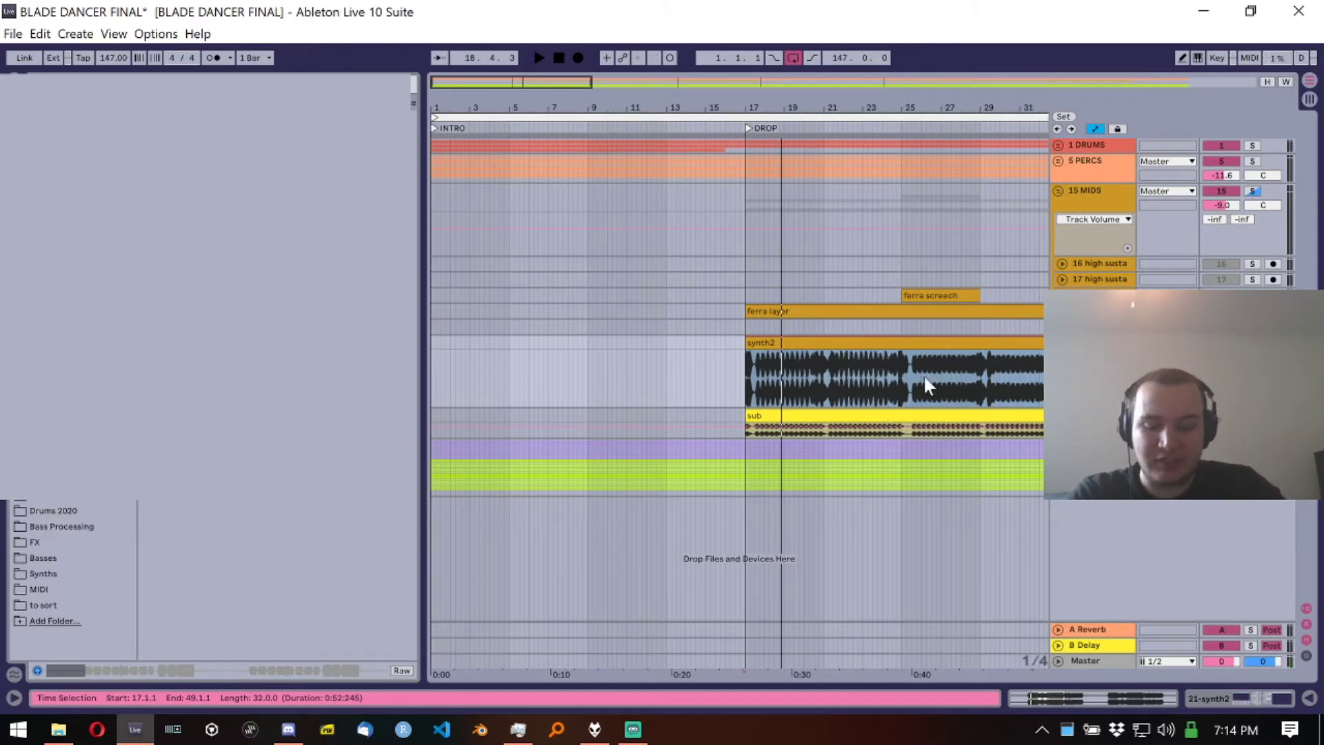
drag(551, 106, 366, 109)
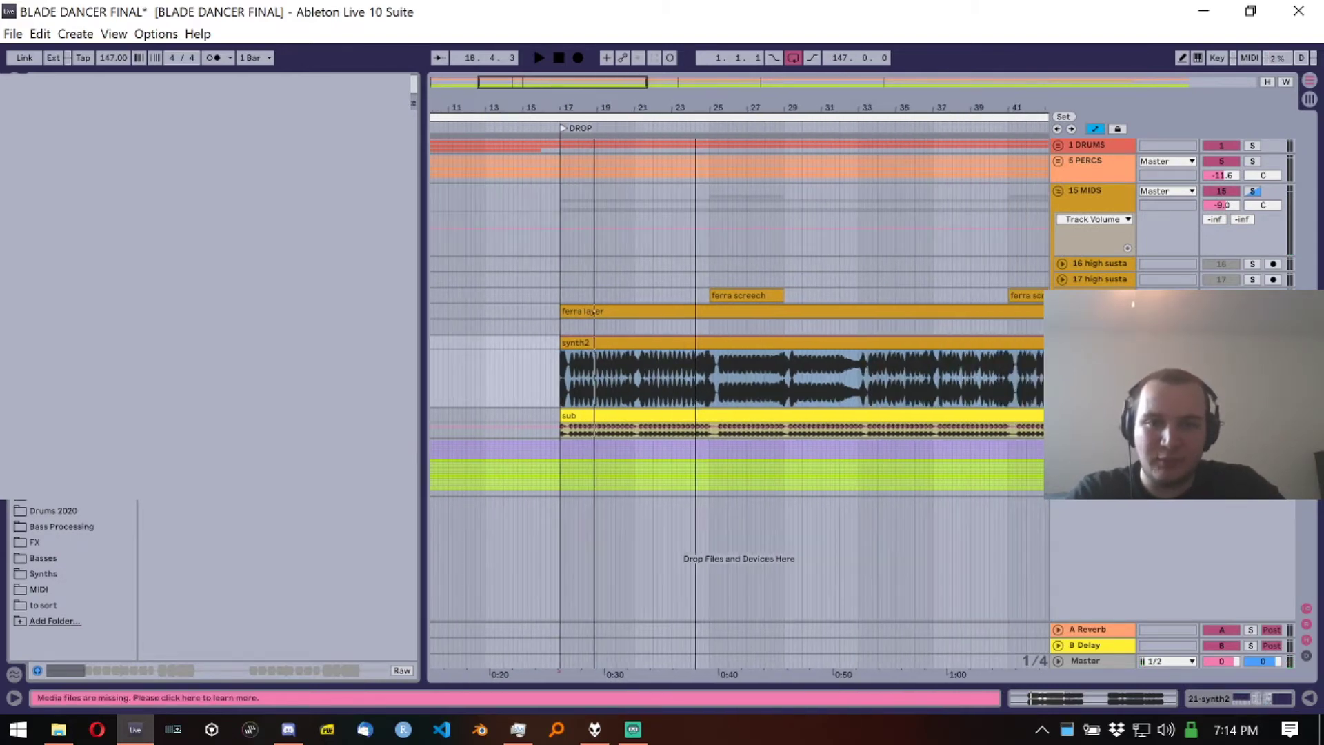
scroll(725, 334, up, 5)
click(686, 328)
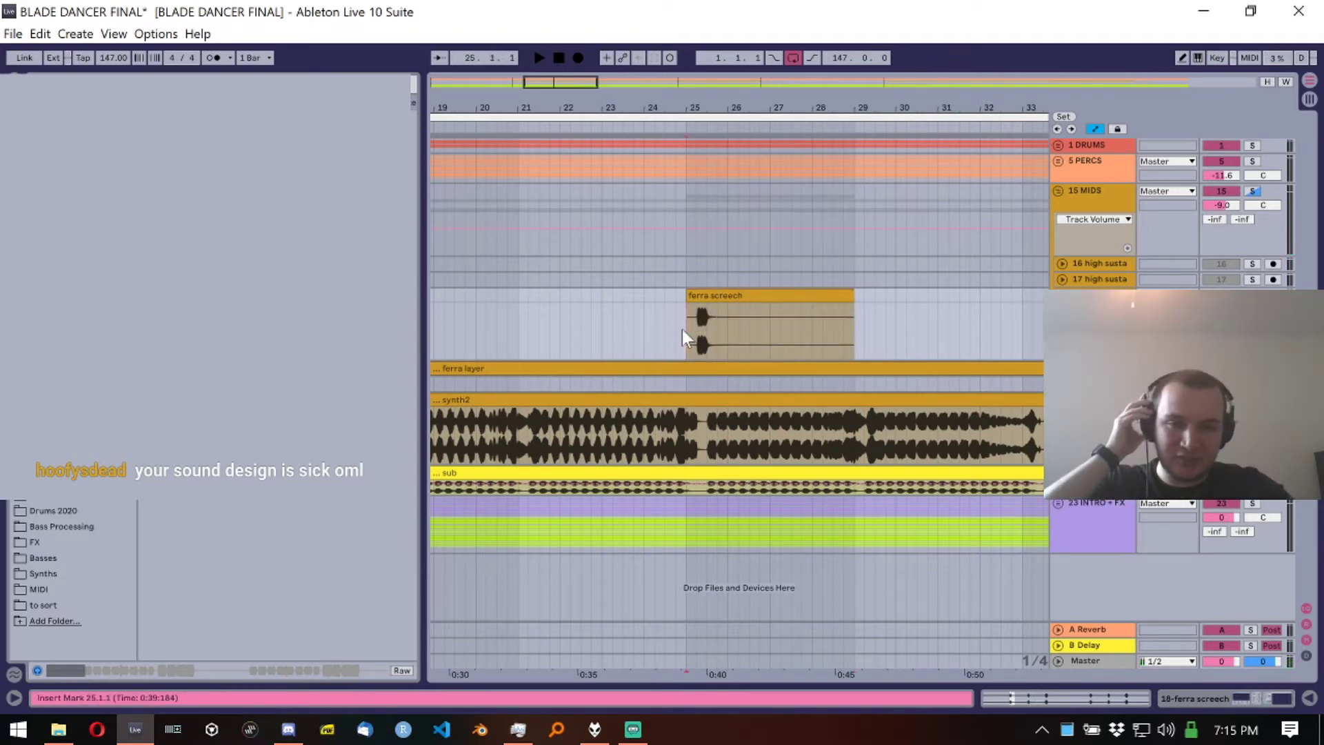
key(space)
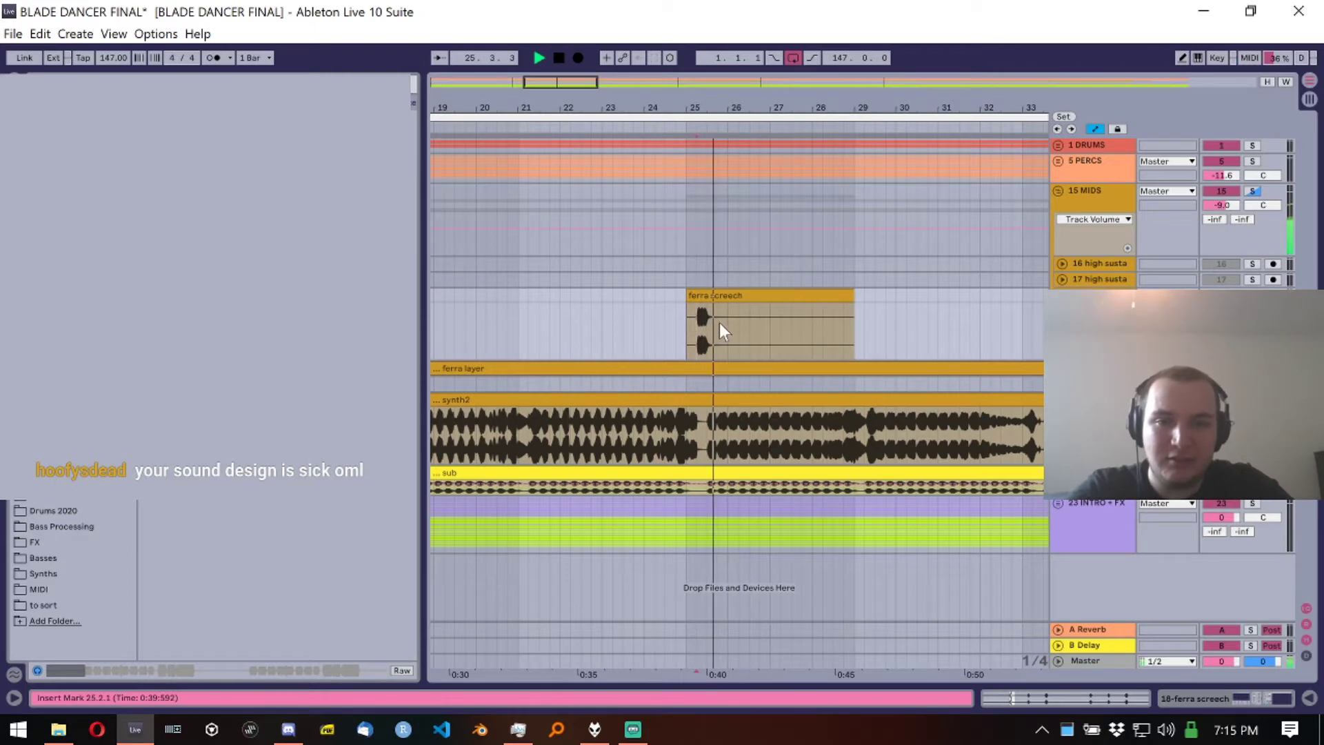
Step: Fold the synth2 track, unfold the ferra layer track, and play it around bar 33
click(1057, 399)
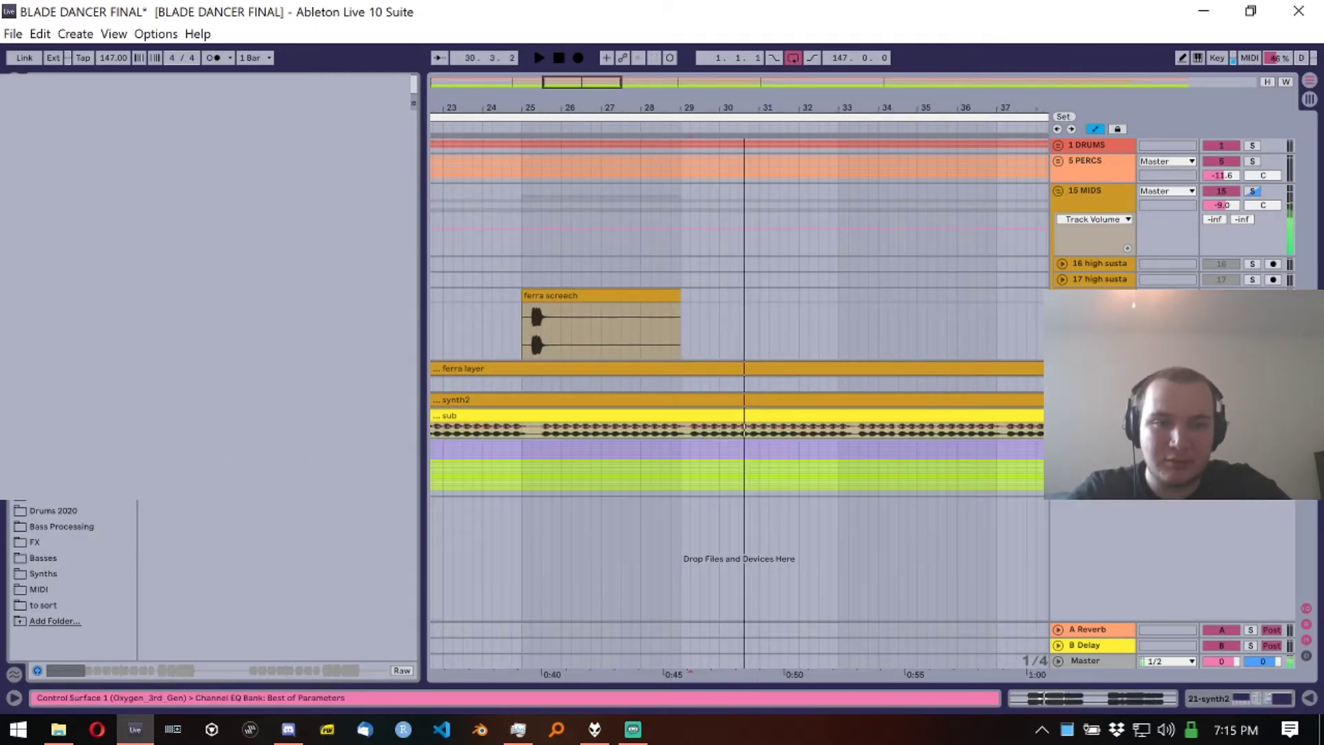
click(1057, 368)
click(846, 407)
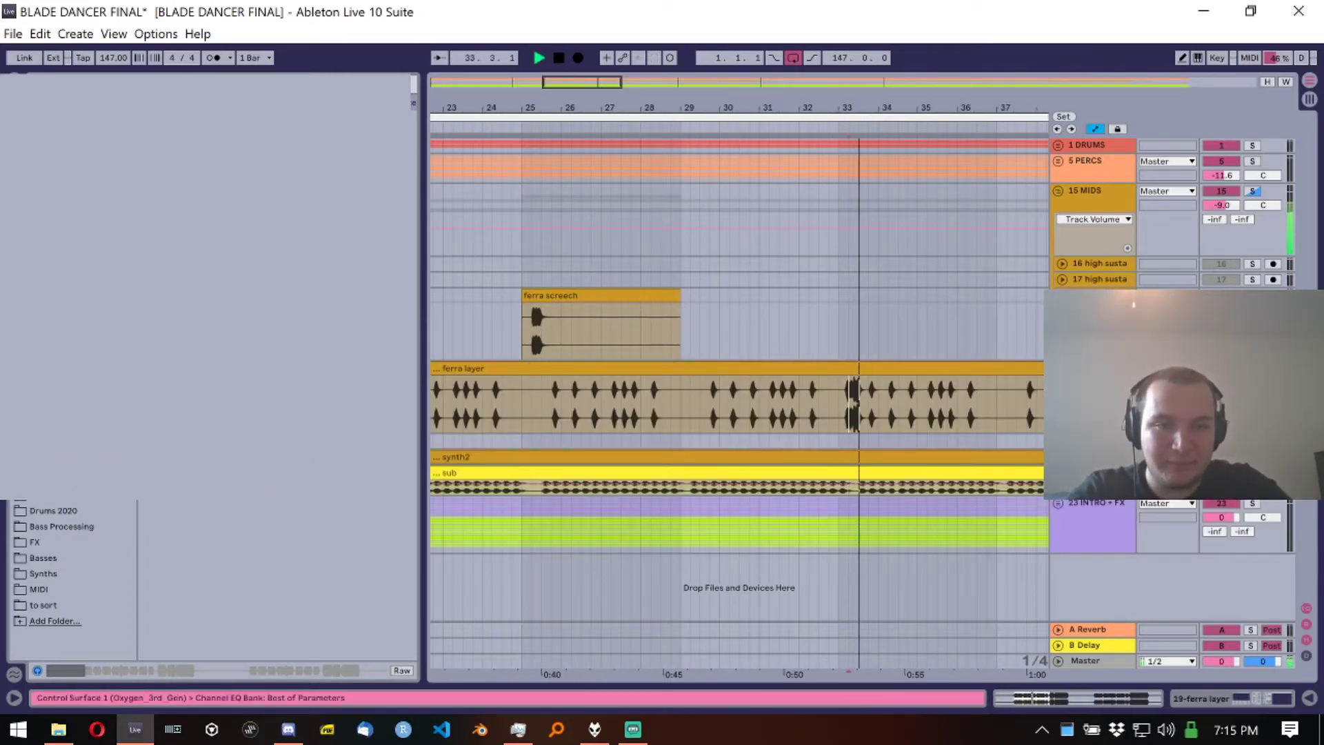
click(838, 395)
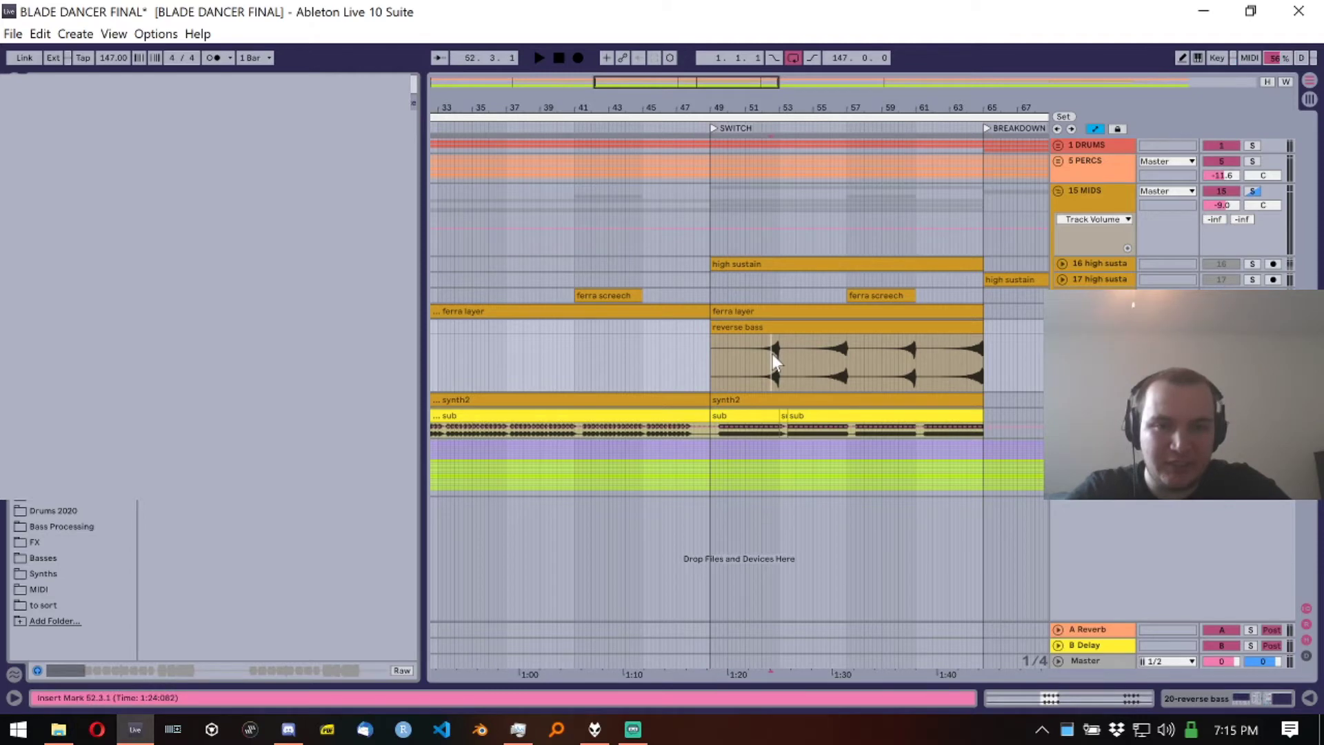
Step: Inspect the reverse bass clip in the SWITCH section around bar 53, then display the ferra layer track's devices
scroll(771, 354, up, 5)
click(814, 342)
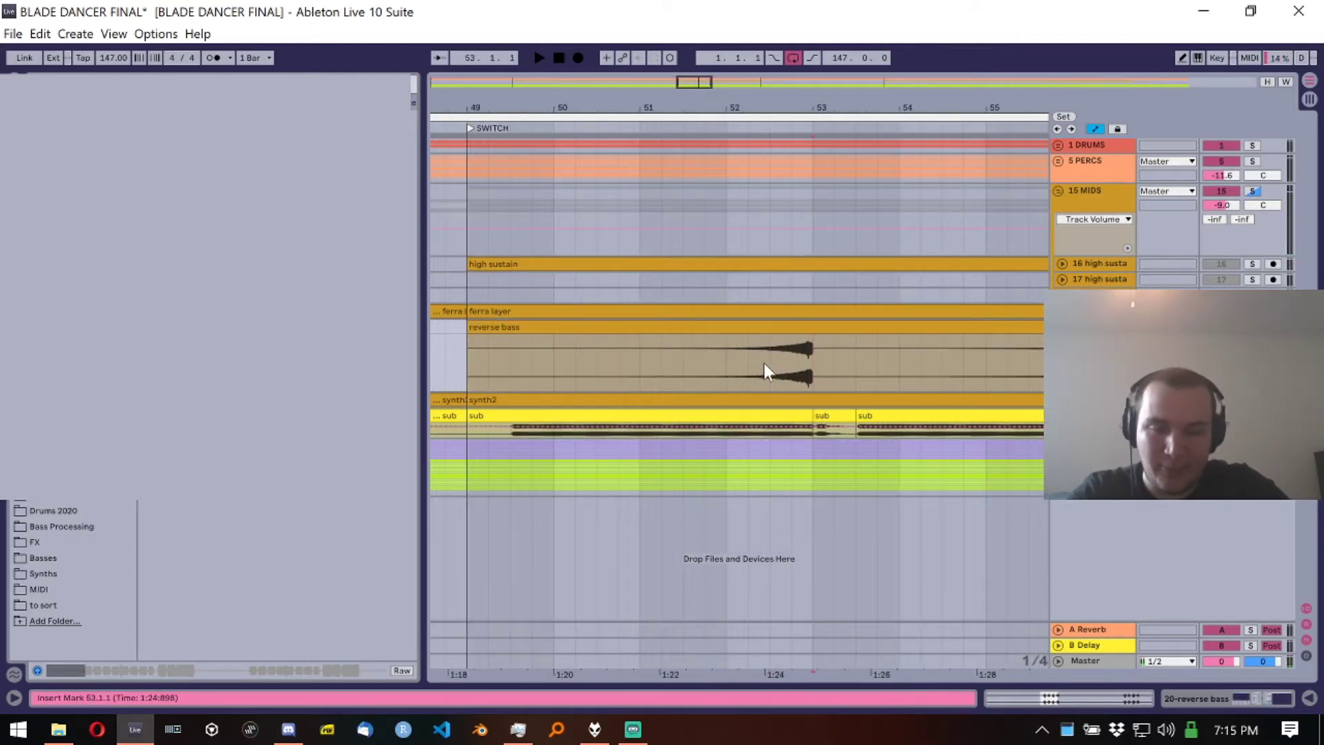
scroll(764, 362, down, 3)
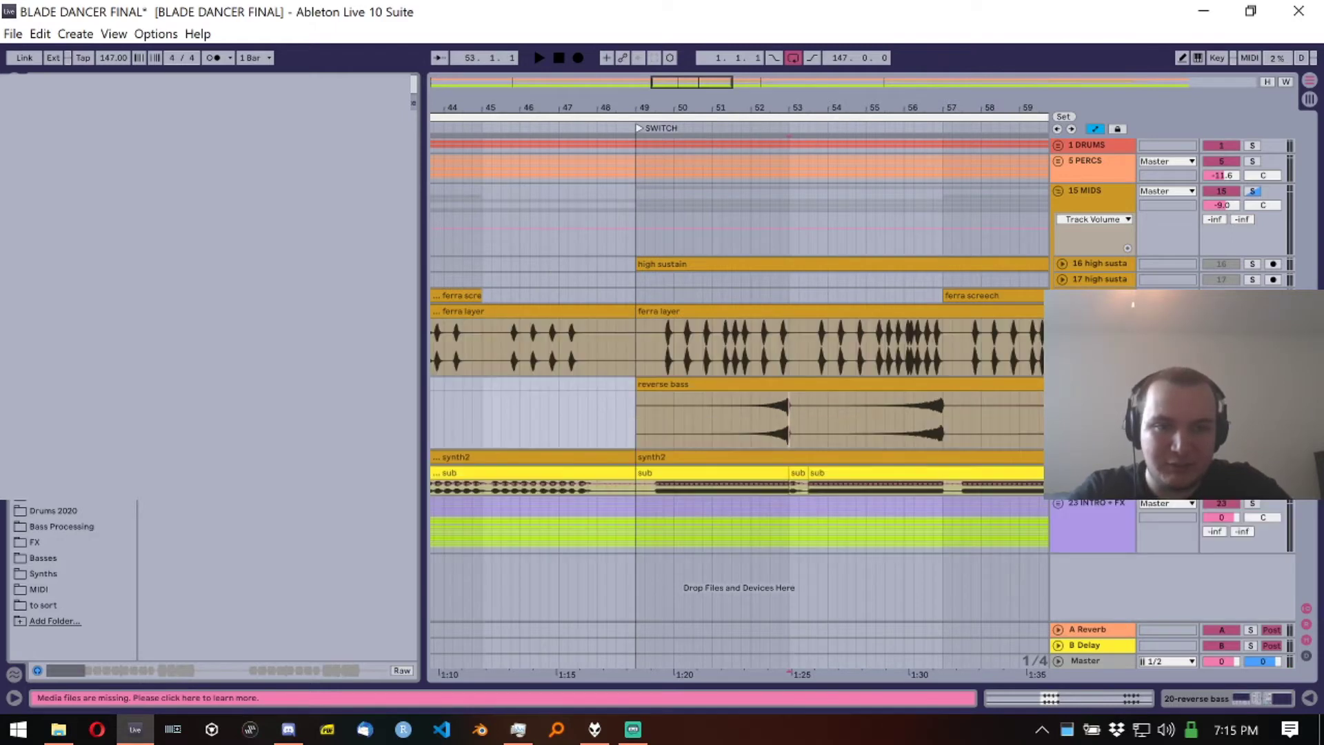
key(Up)
key(ctrl+alt+l)
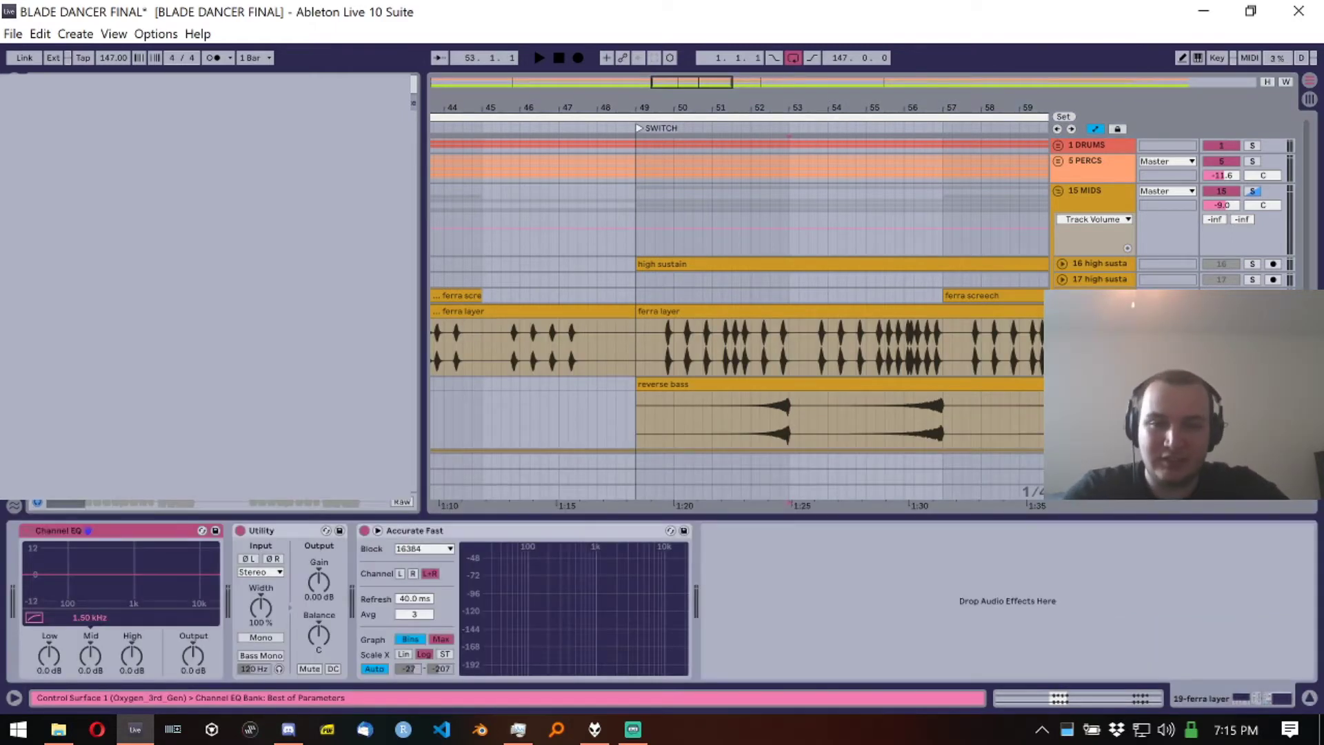
Step: Unfold and solo the second high sustain track, then play its clip around the start of the BREAKDOWN section
click(1100, 278)
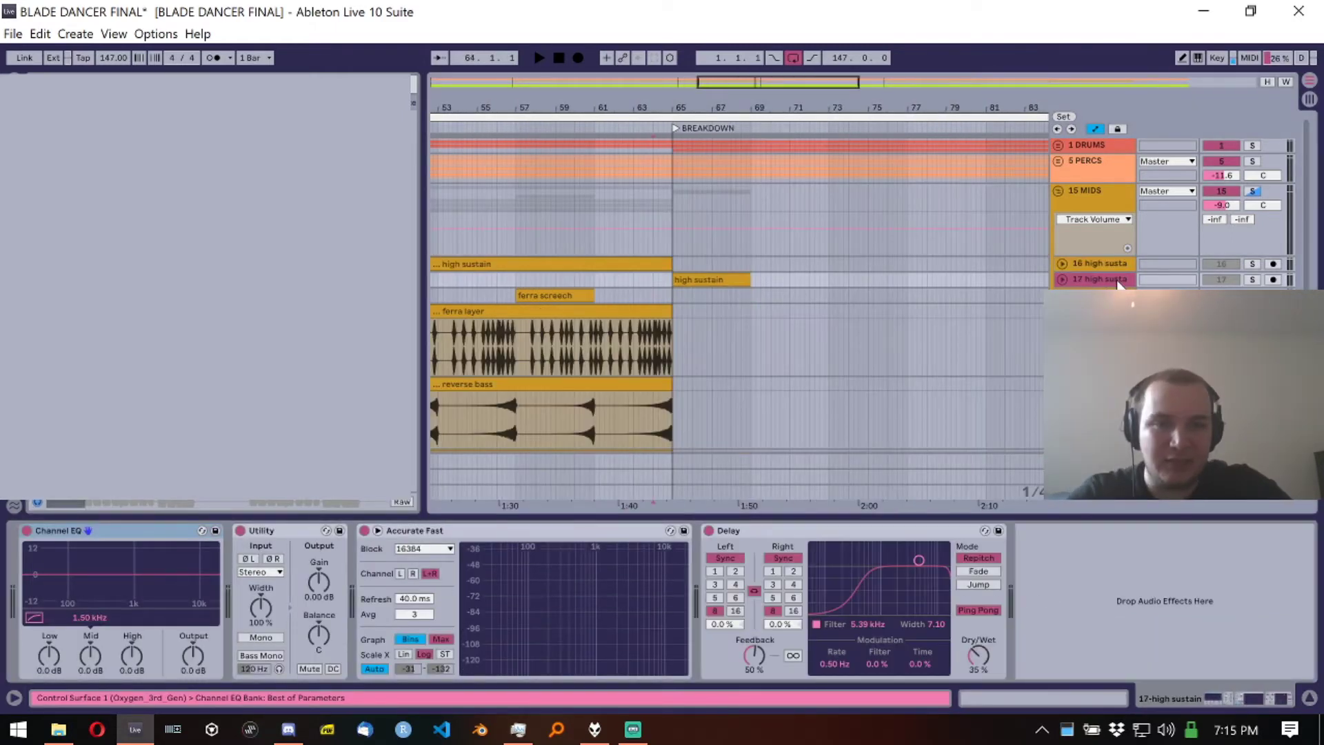
click(1062, 280)
click(663, 301)
click(1252, 280)
key(space)
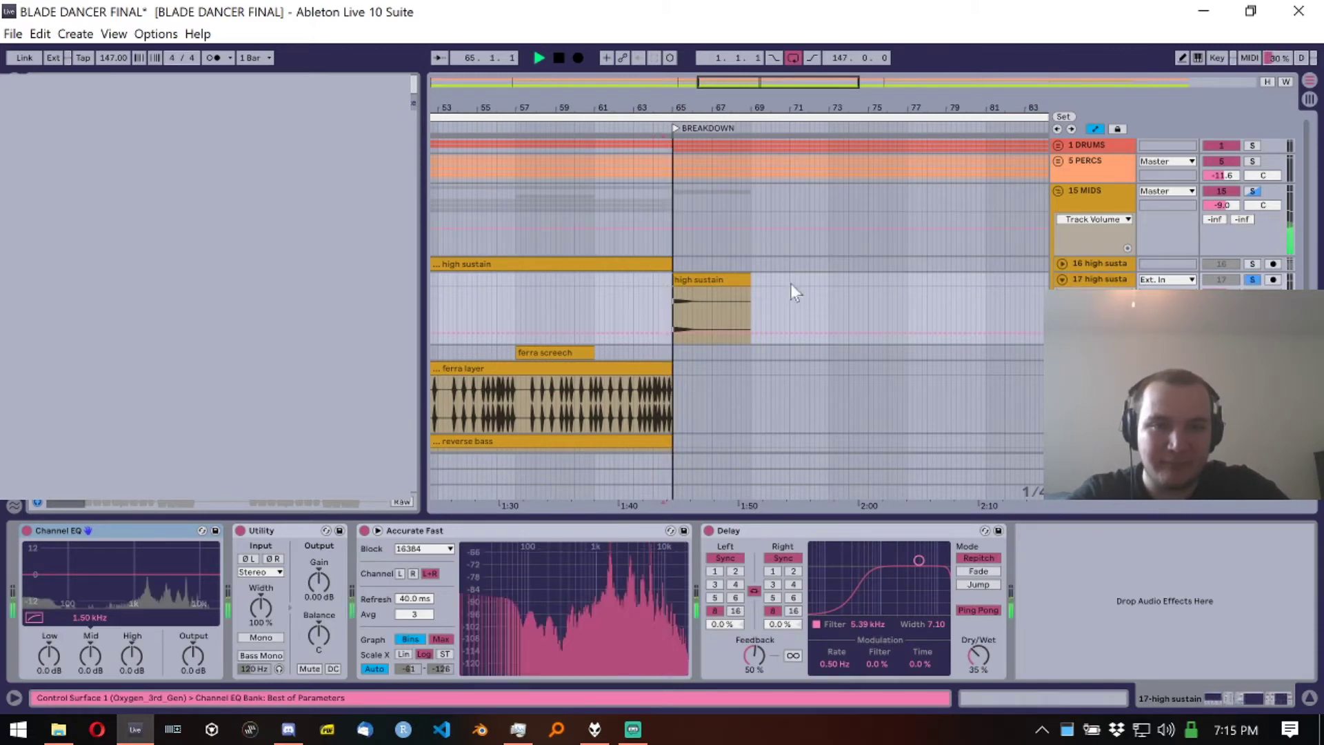
key(space)
scroll(681, 298, up, 5)
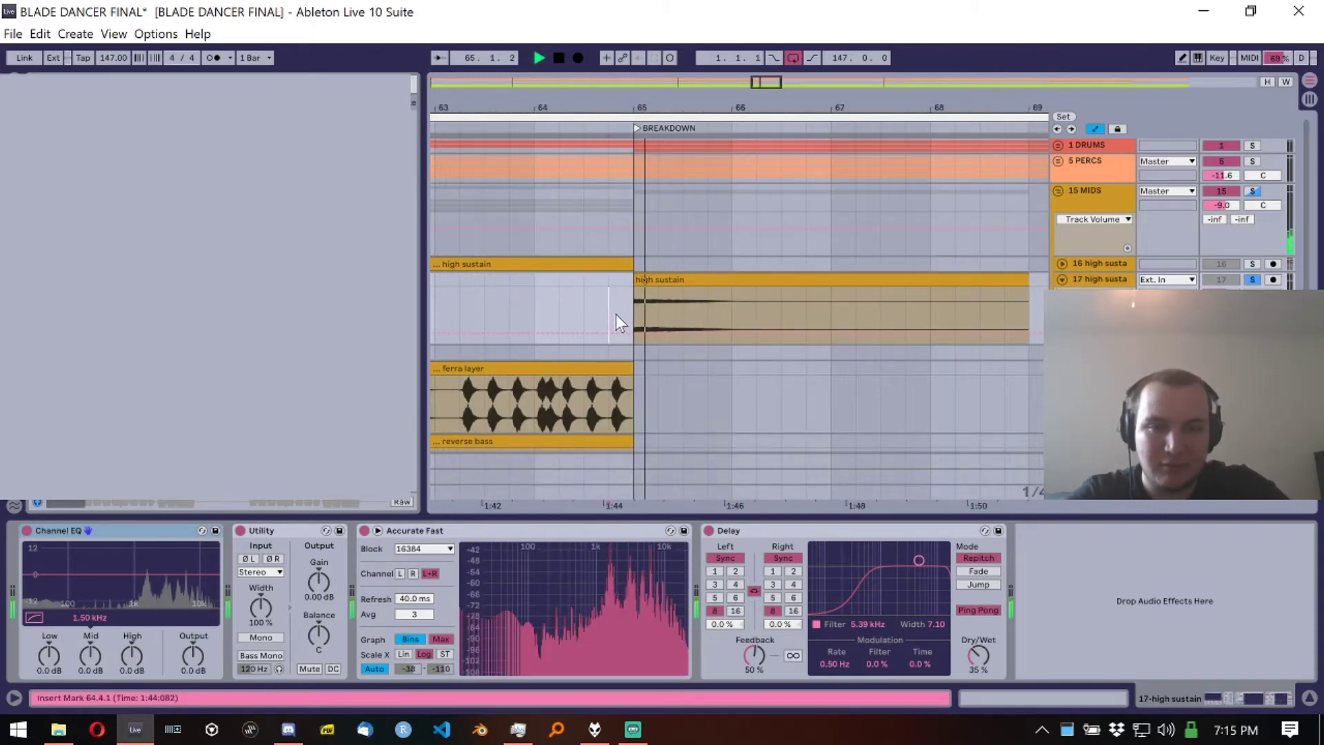
scroll(614, 408, down, 3)
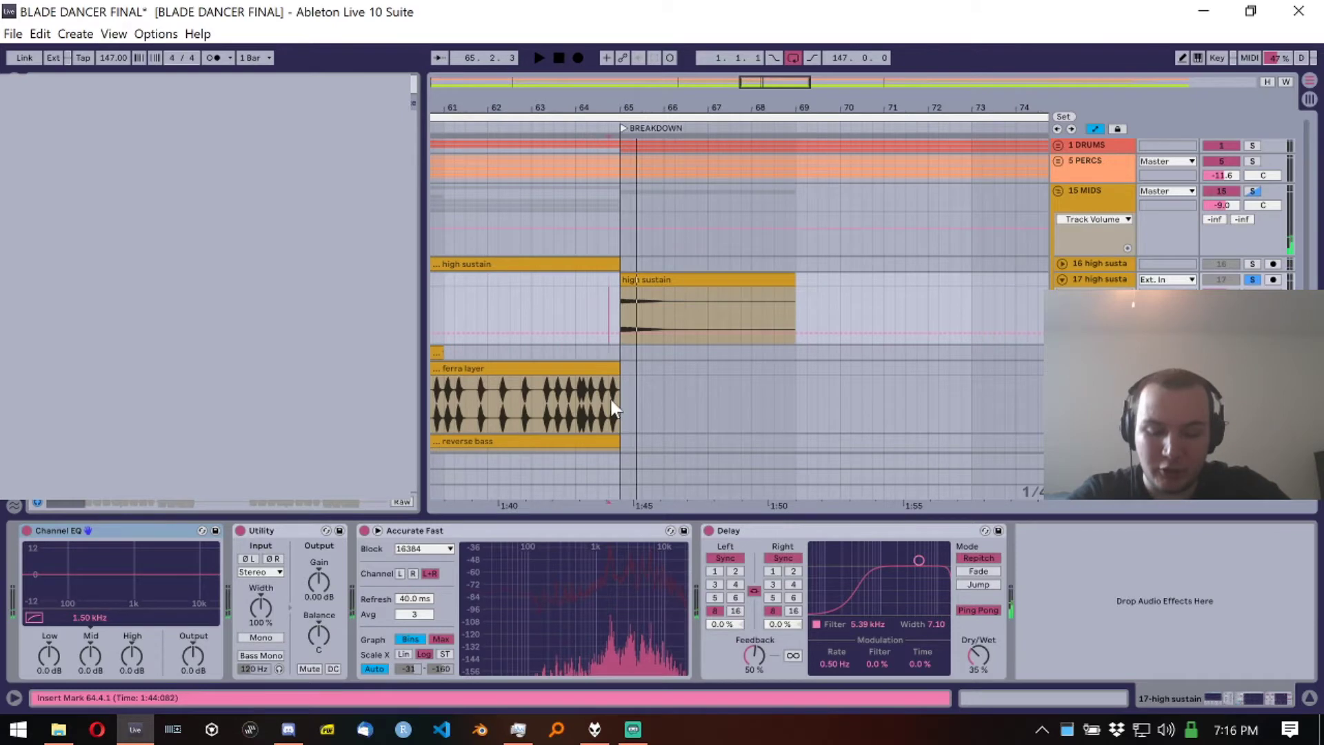
Step: Solo the whole MIDS group and play the transition into the BREAKDOWN from bars 63 and 64
click(1252, 192)
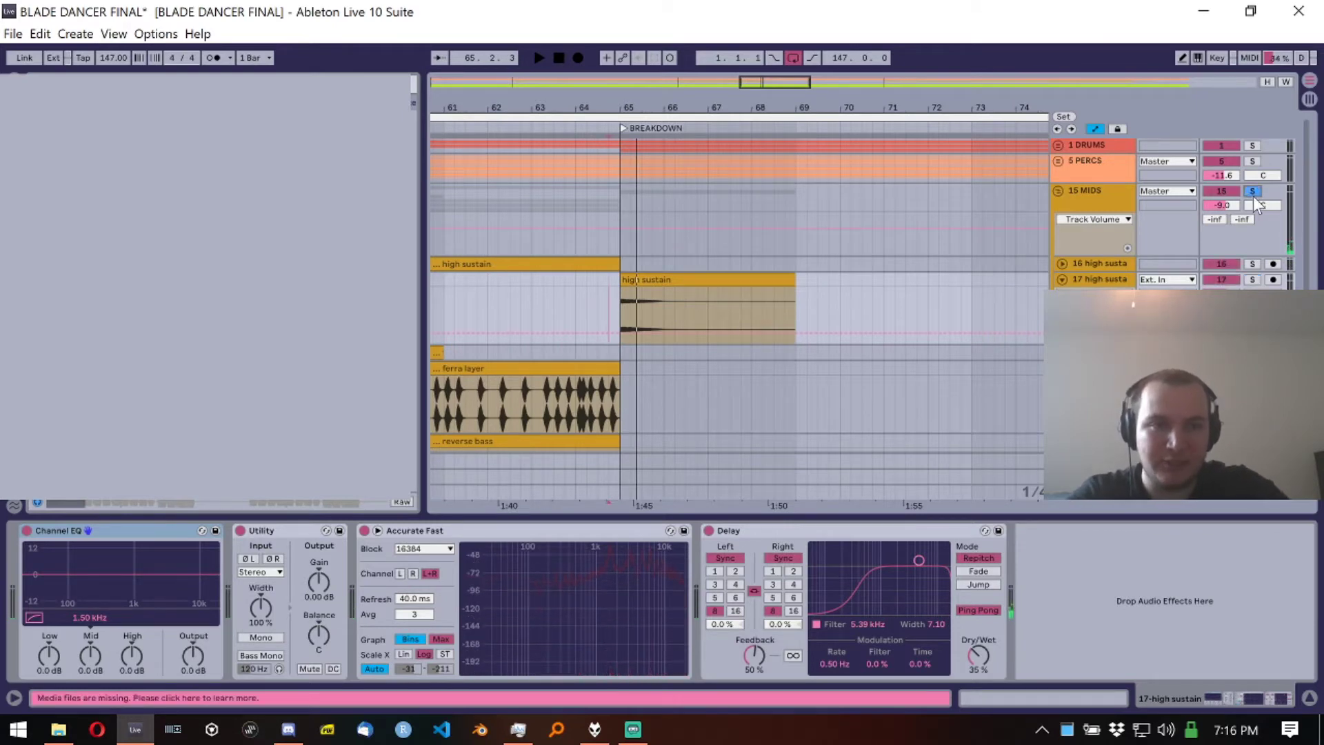
click(552, 318)
key(space)
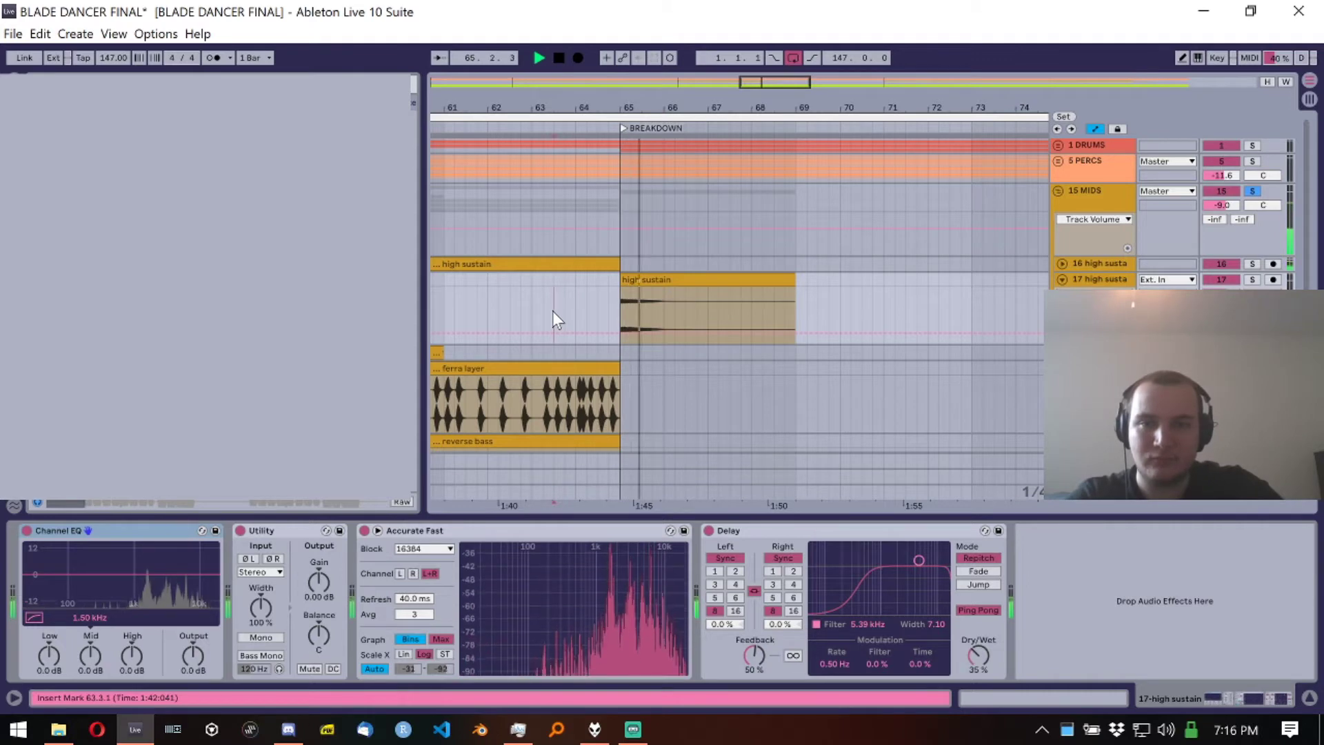
click(587, 297)
key(space)
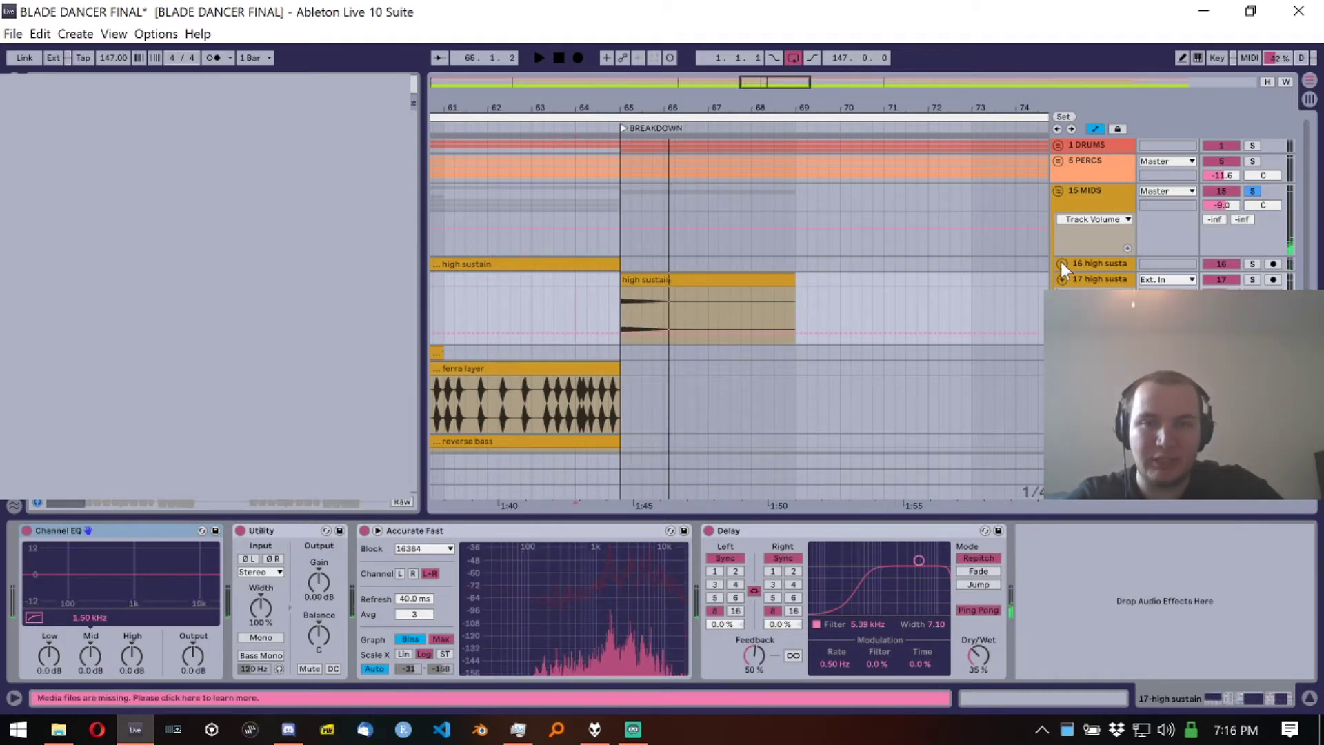
Step: Unfold the first high sustain track and compare its clip before the BREAKDOWN with the second track's high sustain clip
click(1061, 263)
key(minus)
key(minus)
click(531, 308)
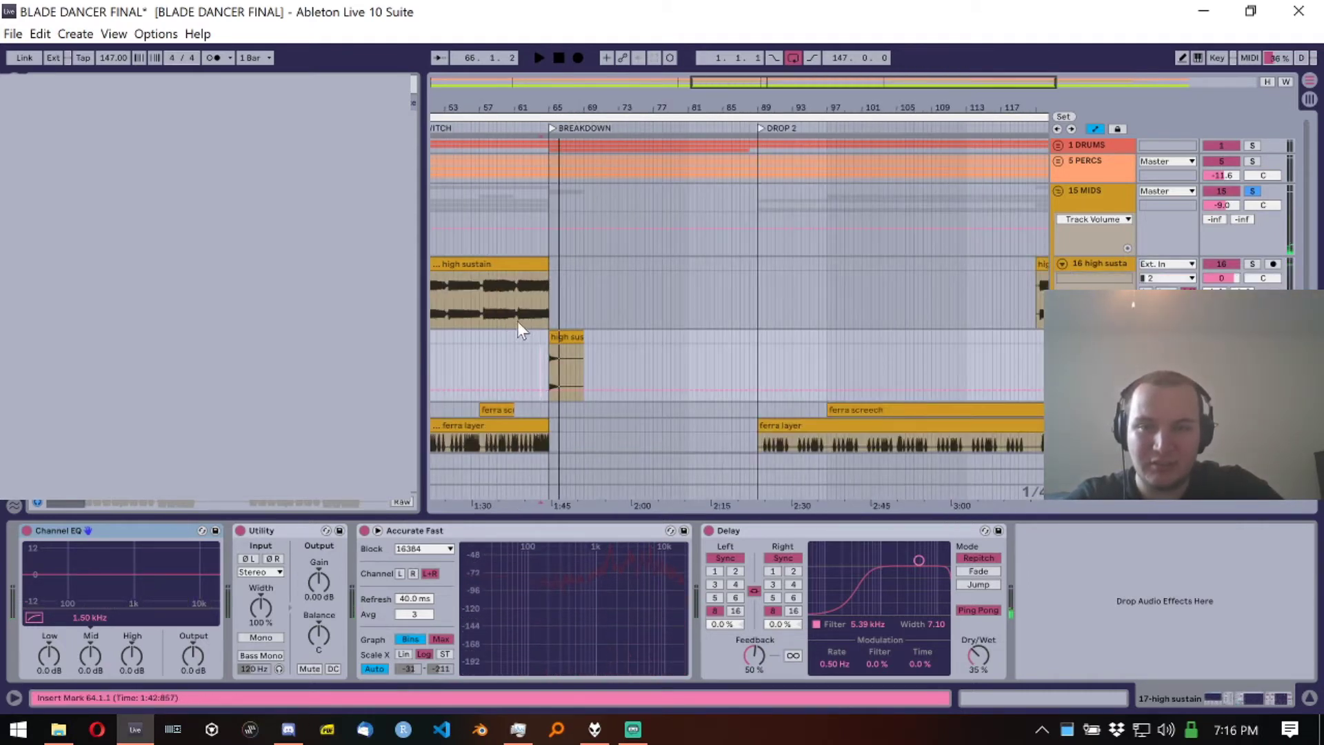
key(plus)
key(plus)
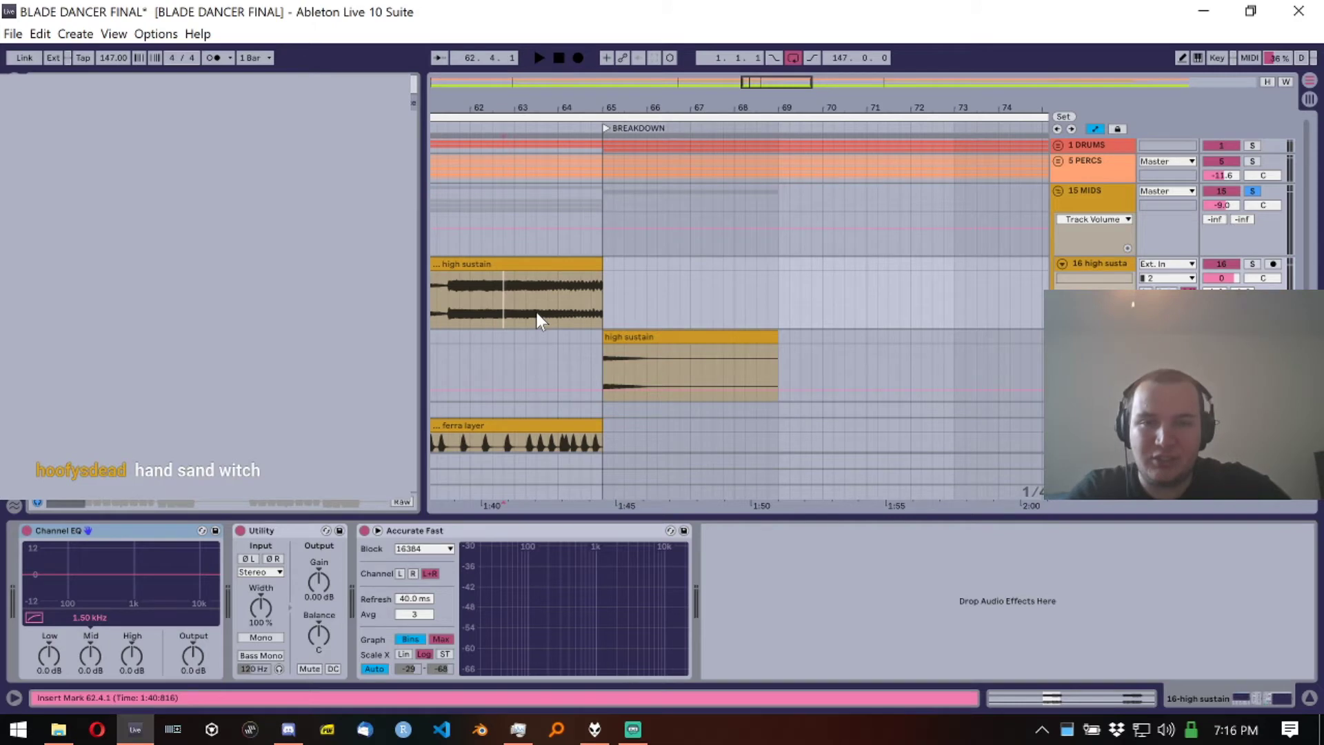
click(612, 335)
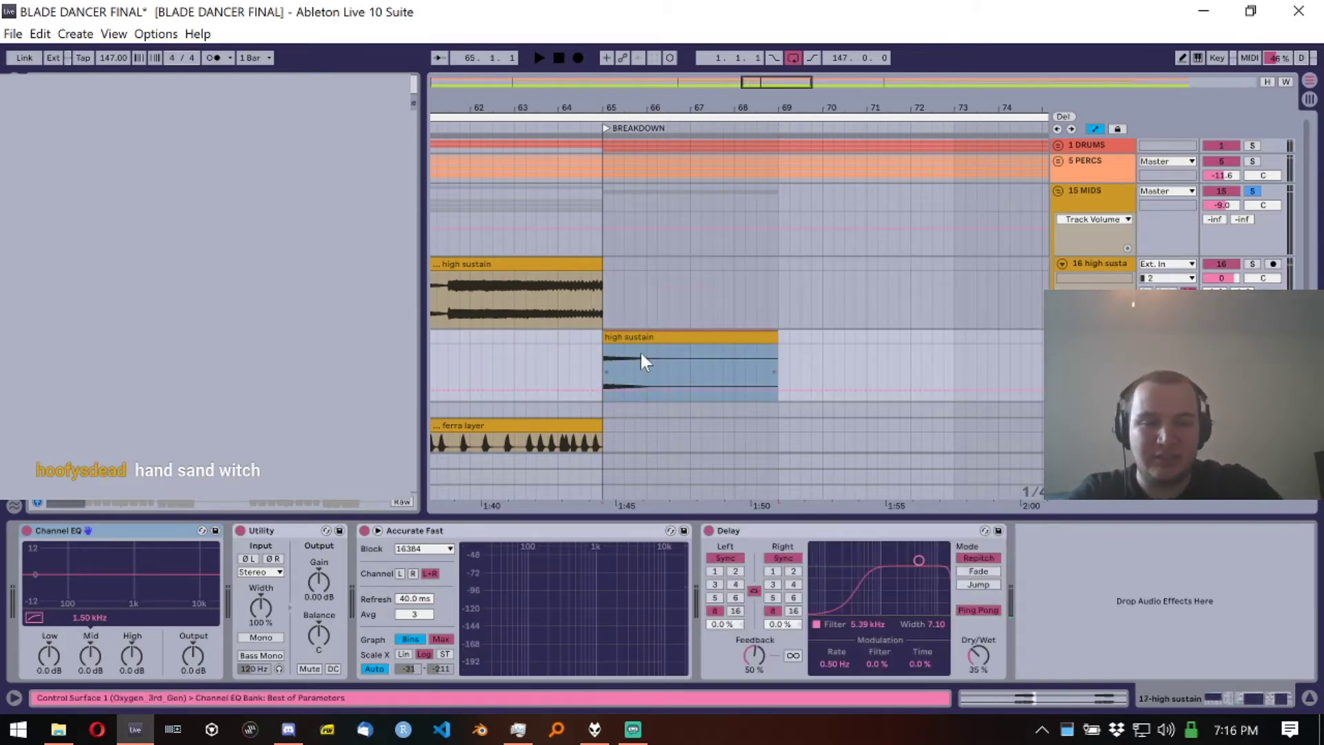
Step: Fold the first high sustain, ferra layer and reverse bass tracks in the MIDS group
click(1061, 264)
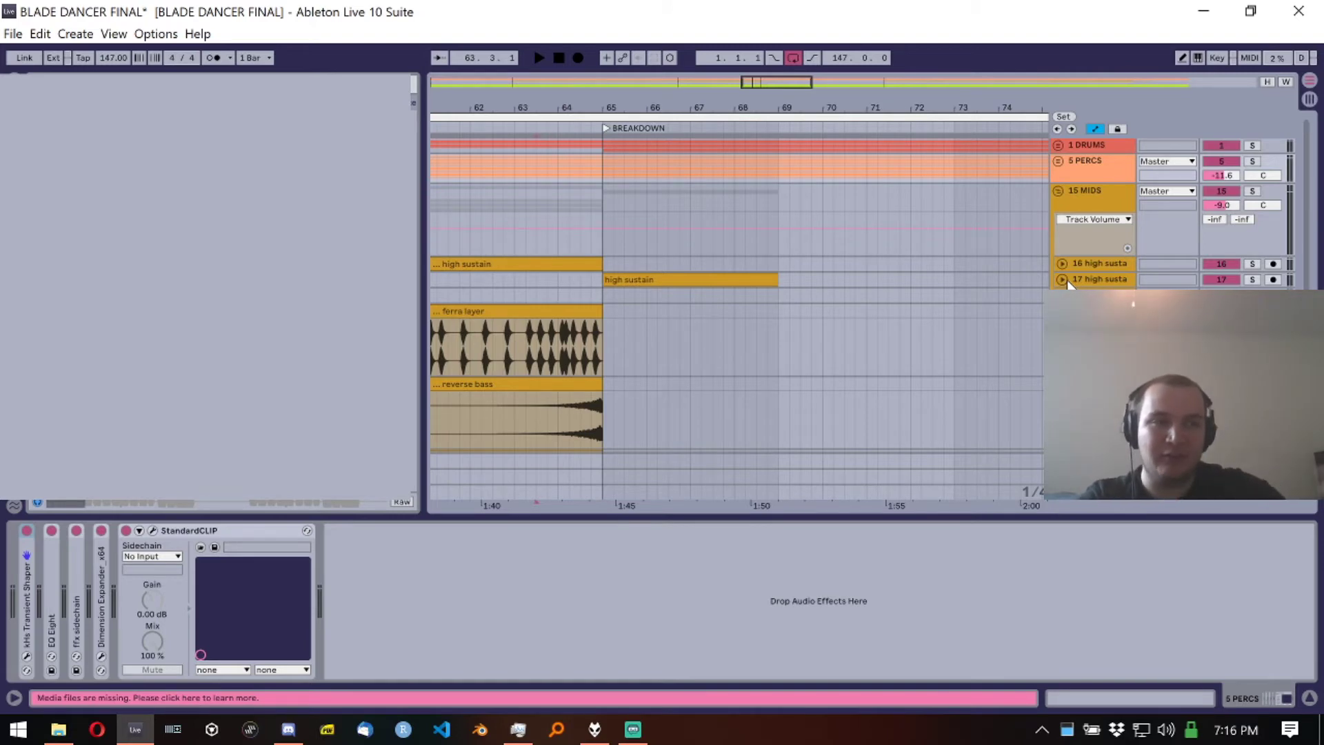
click(1096, 311)
click(1062, 311)
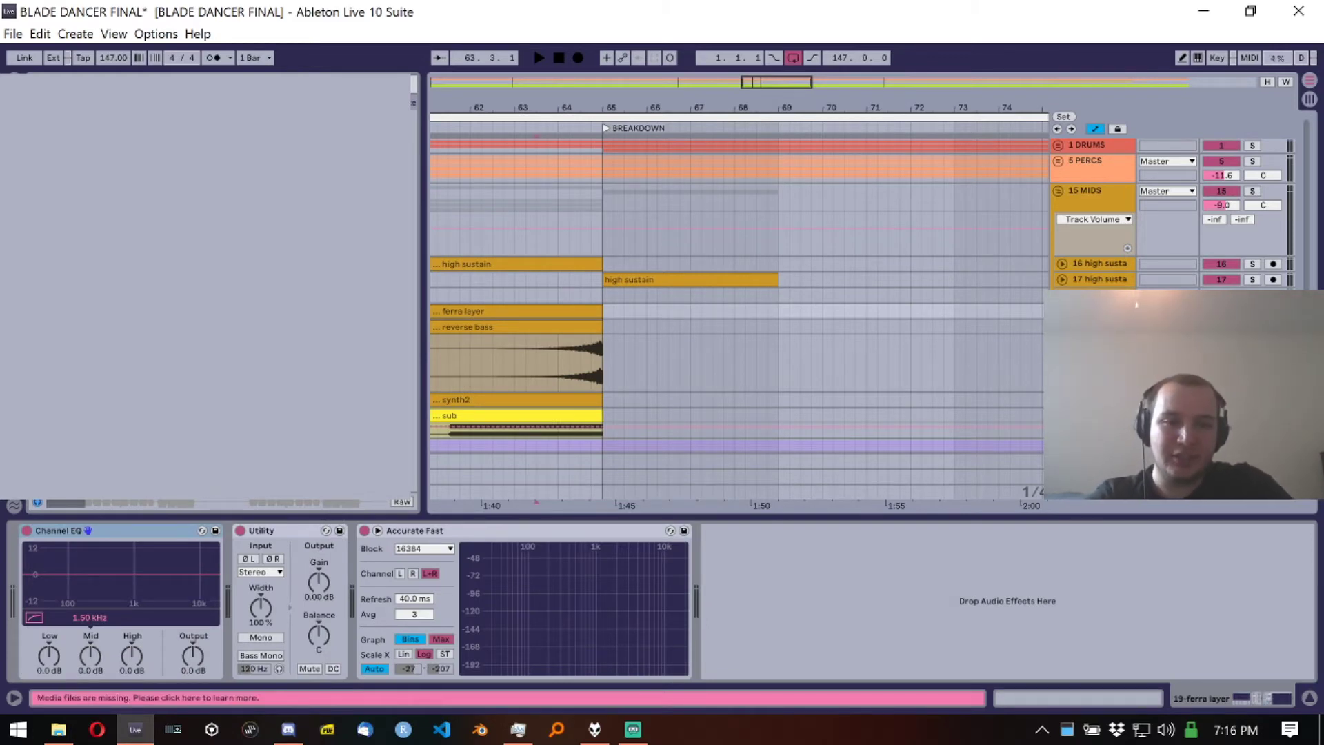
click(1062, 326)
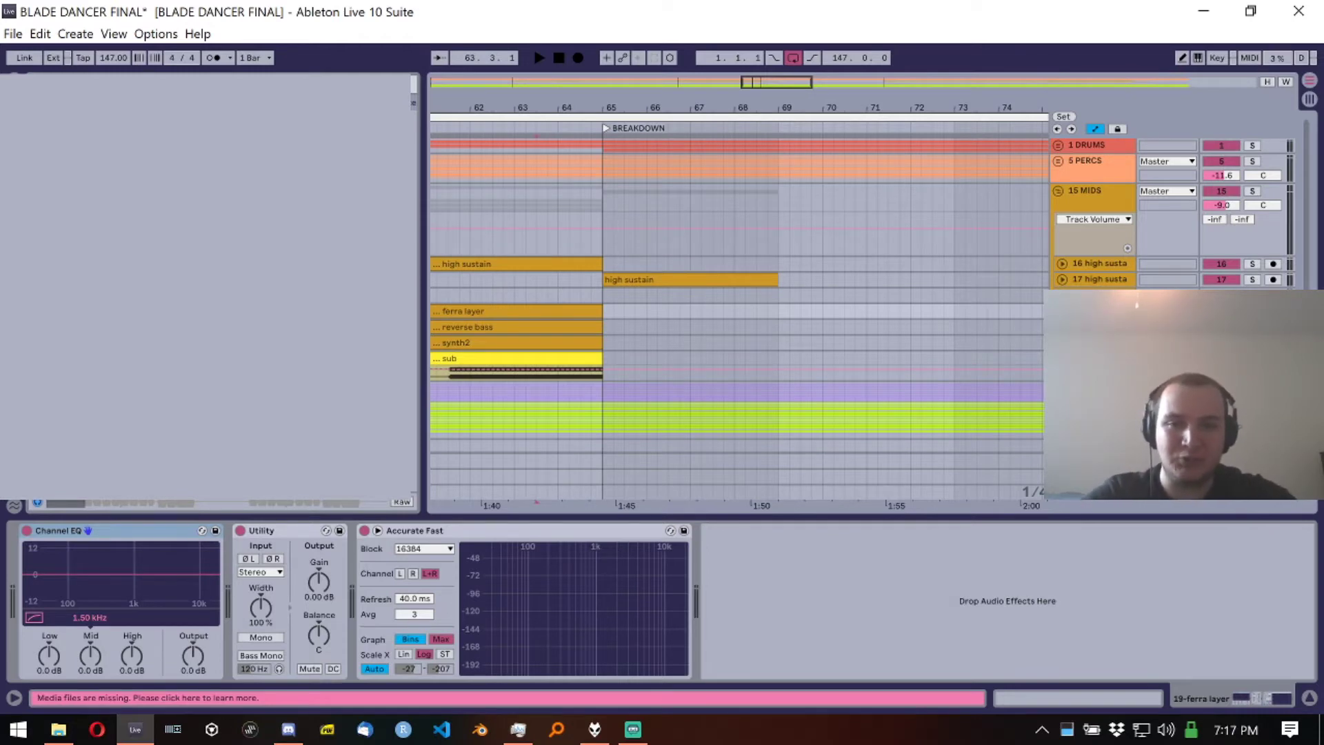
click(1062, 326)
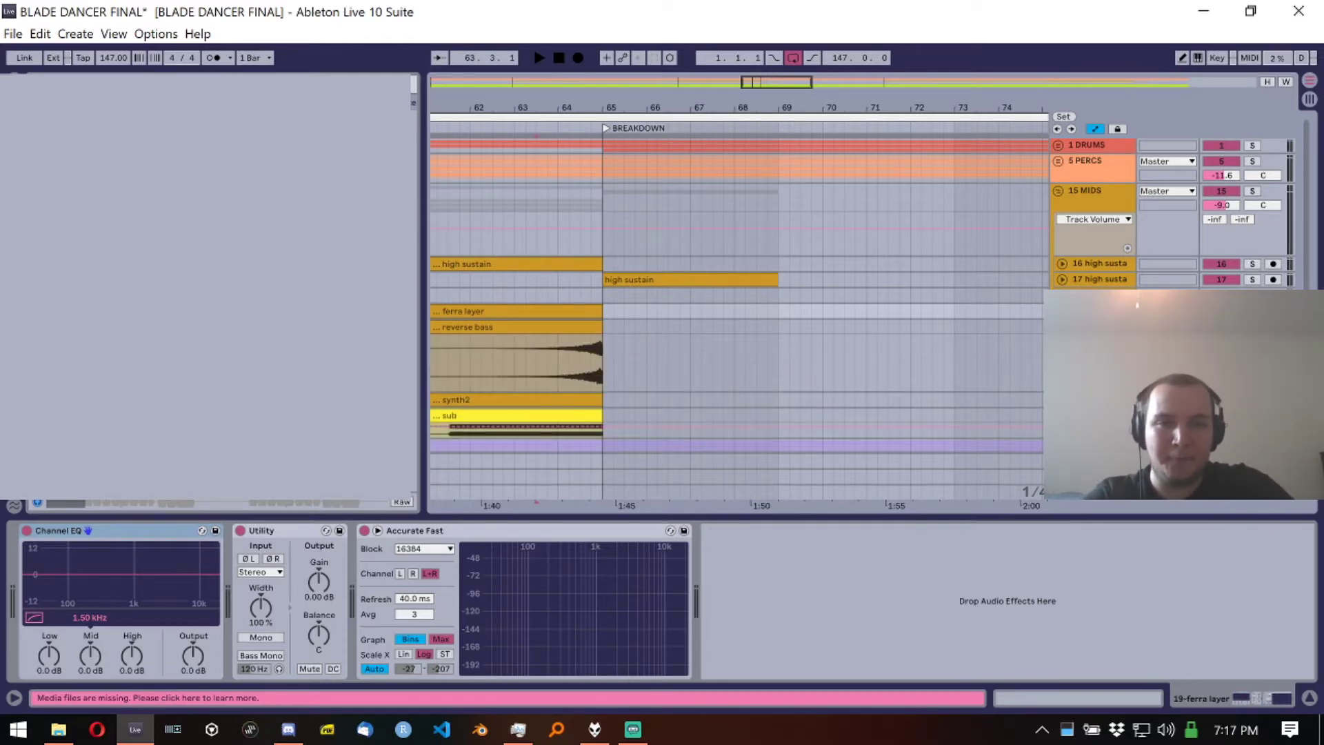
click(1062, 326)
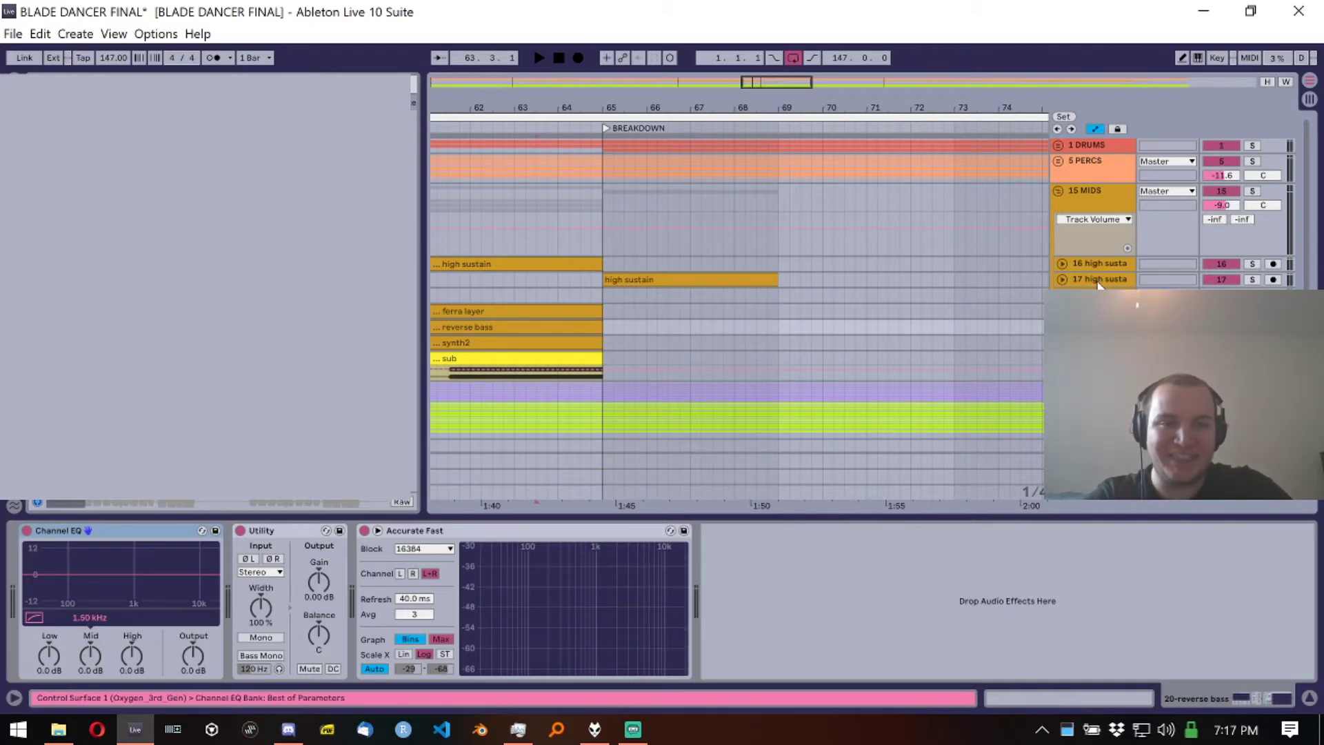
Step: Fit the whole arrangement to the view in width and height, showing the MIDS tracks
key(w)
key(h)
scroll(1099, 271, down, 1)
scroll(1099, 272, down, 1)
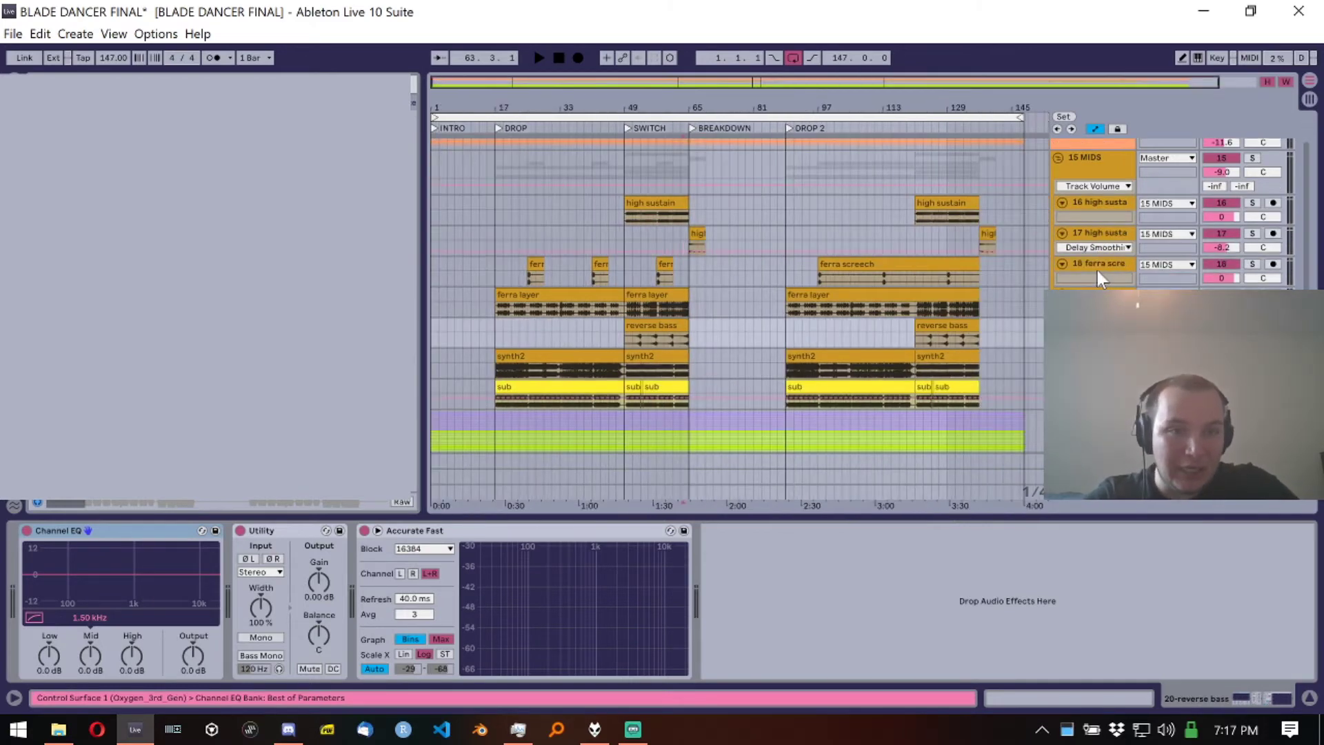
Step: Examine the device chains of the second high sustain track, the synth2 track and the MIDS group
click(1100, 219)
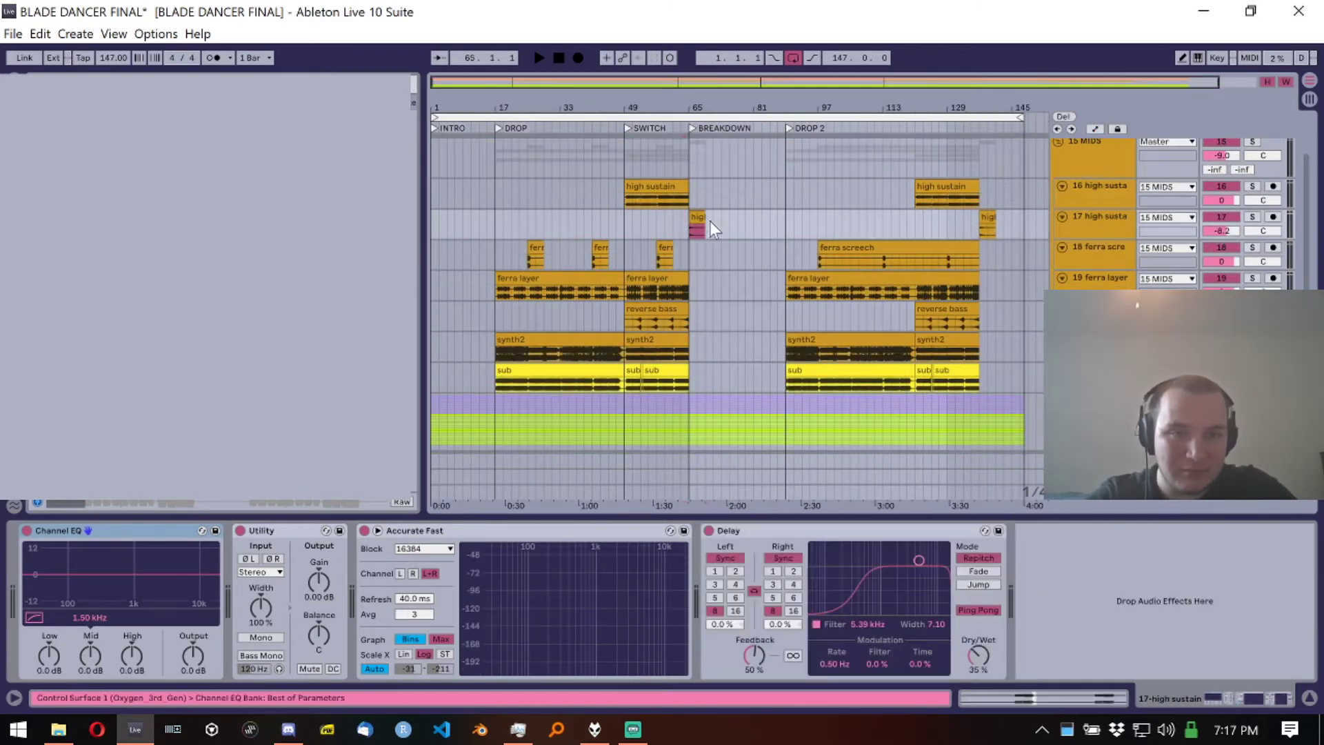
click(1100, 341)
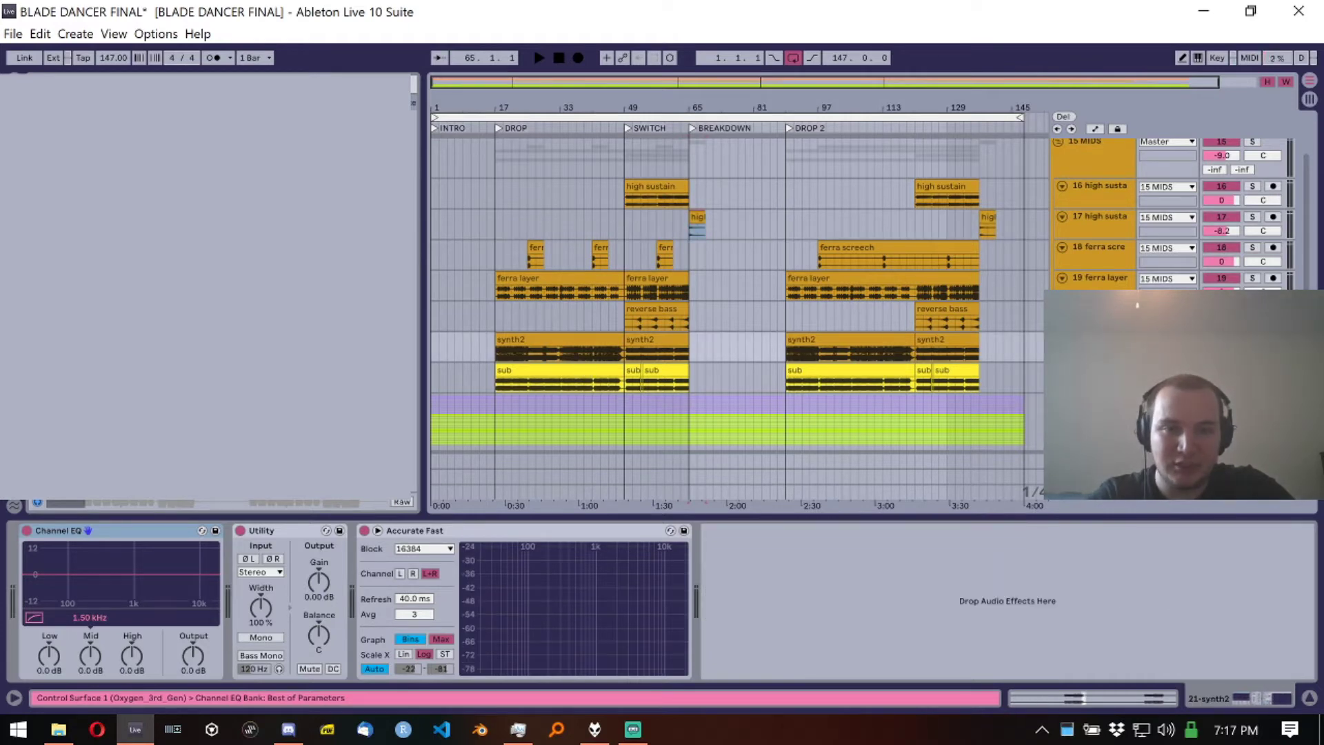
click(1105, 230)
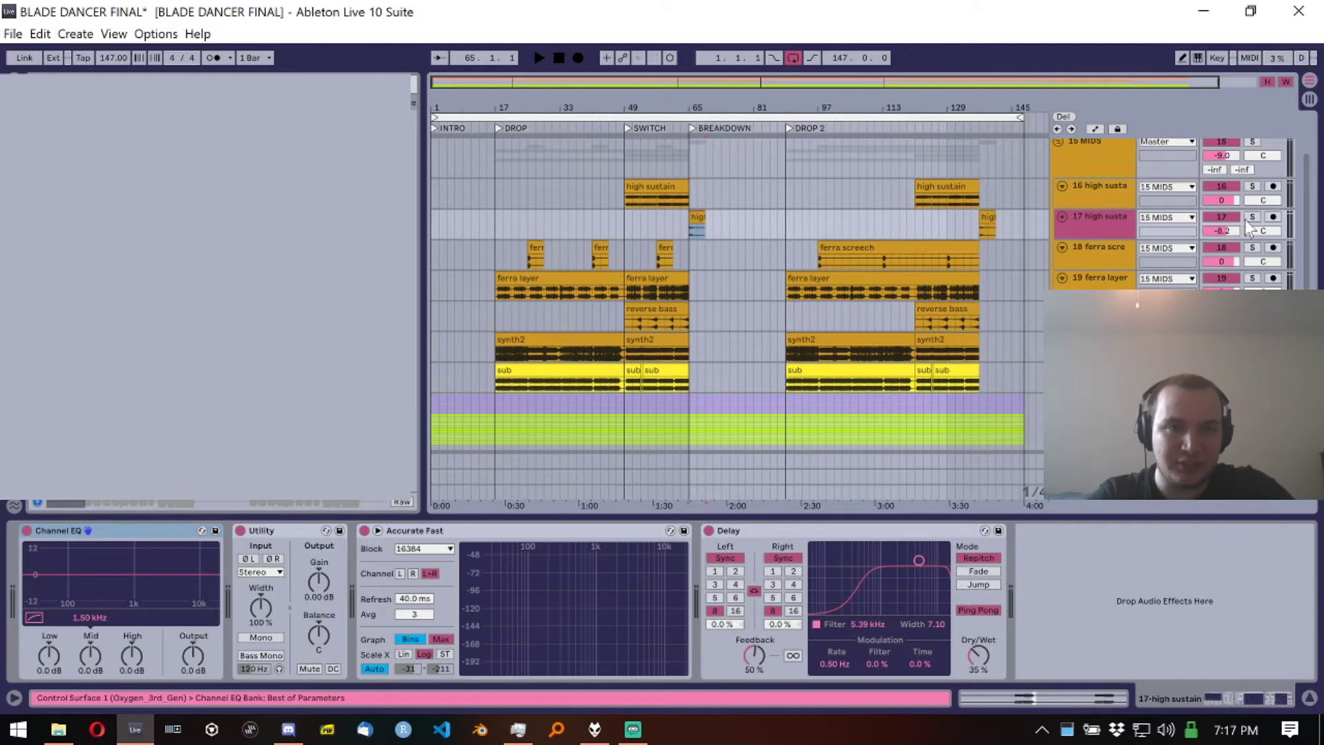
click(1089, 161)
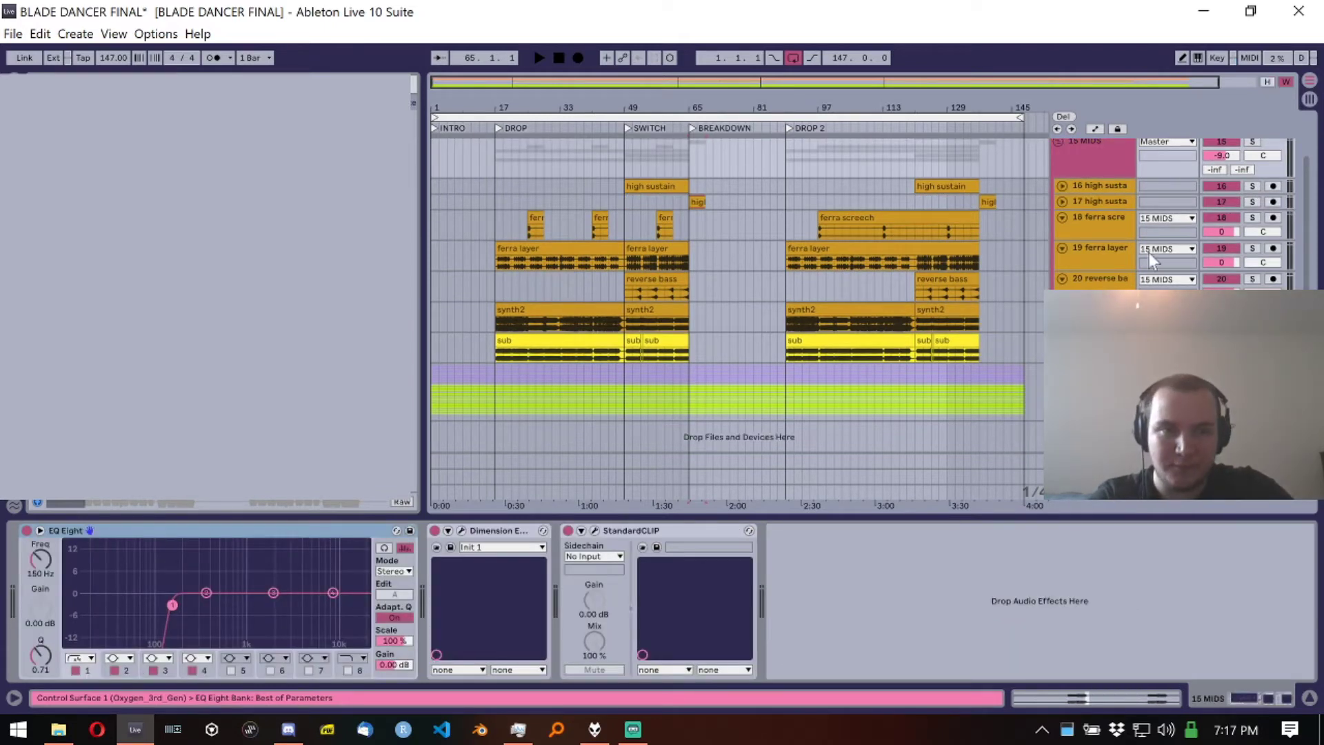
Step: Collapse EQ Eight on the MIDS group and examine its Dimension Expander and StandardCLIP plug-in windows
double_click(254, 533)
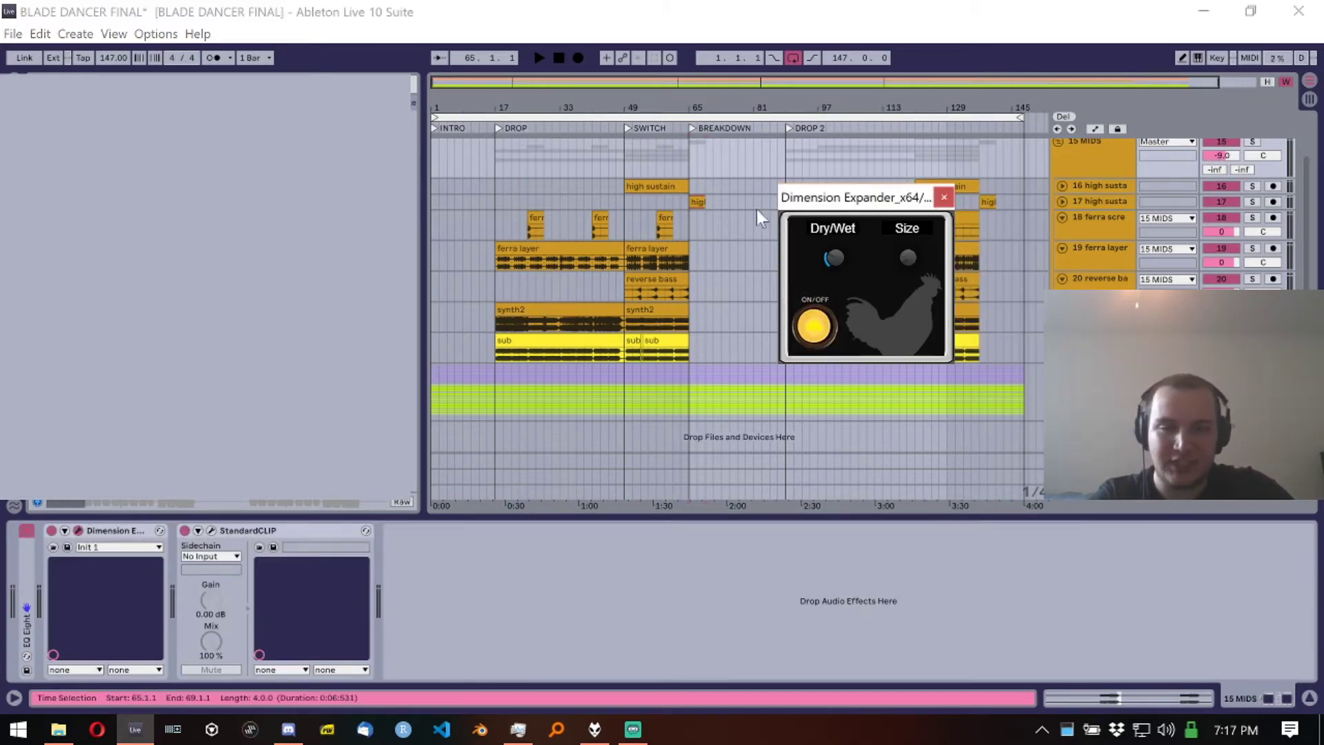
click(944, 197)
click(210, 530)
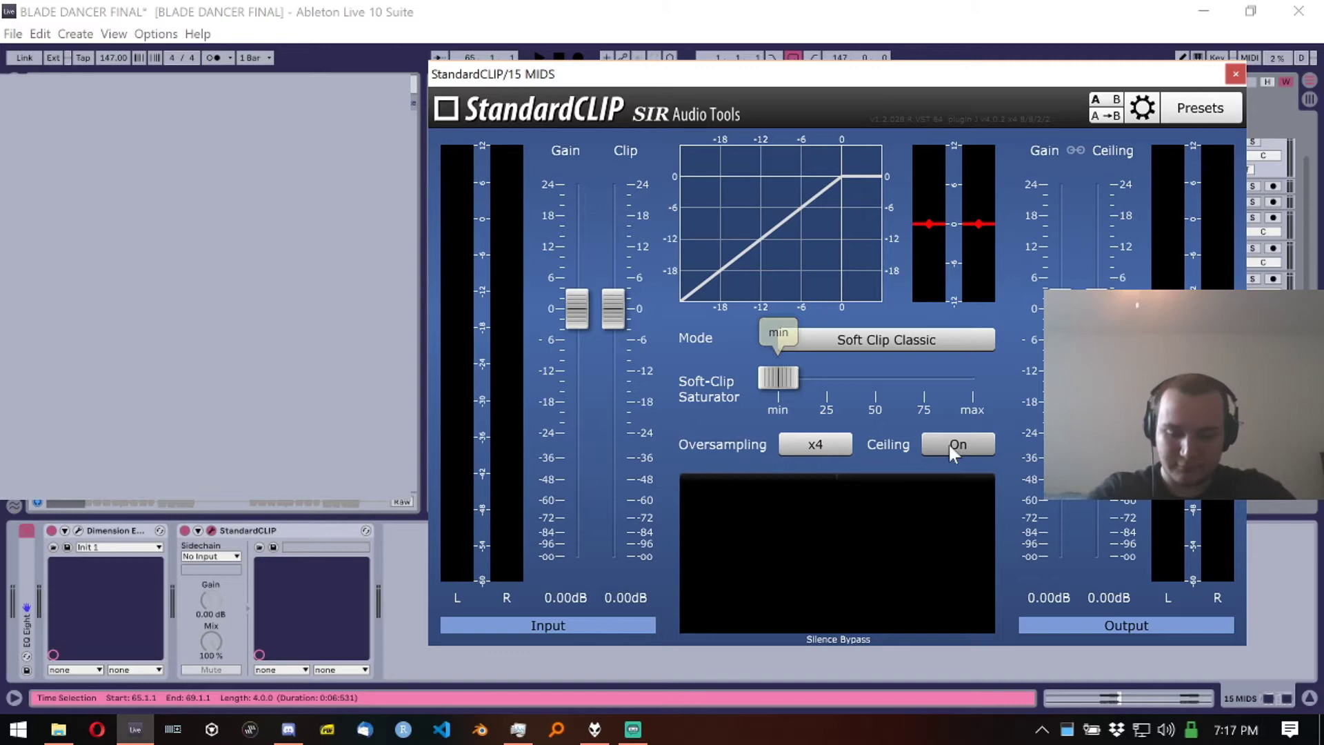
click(1235, 74)
Step: Fold the MIDS group and show the waveform of the SUB track's sub clip in the DROP section
scroll(1200, 168, up, 5)
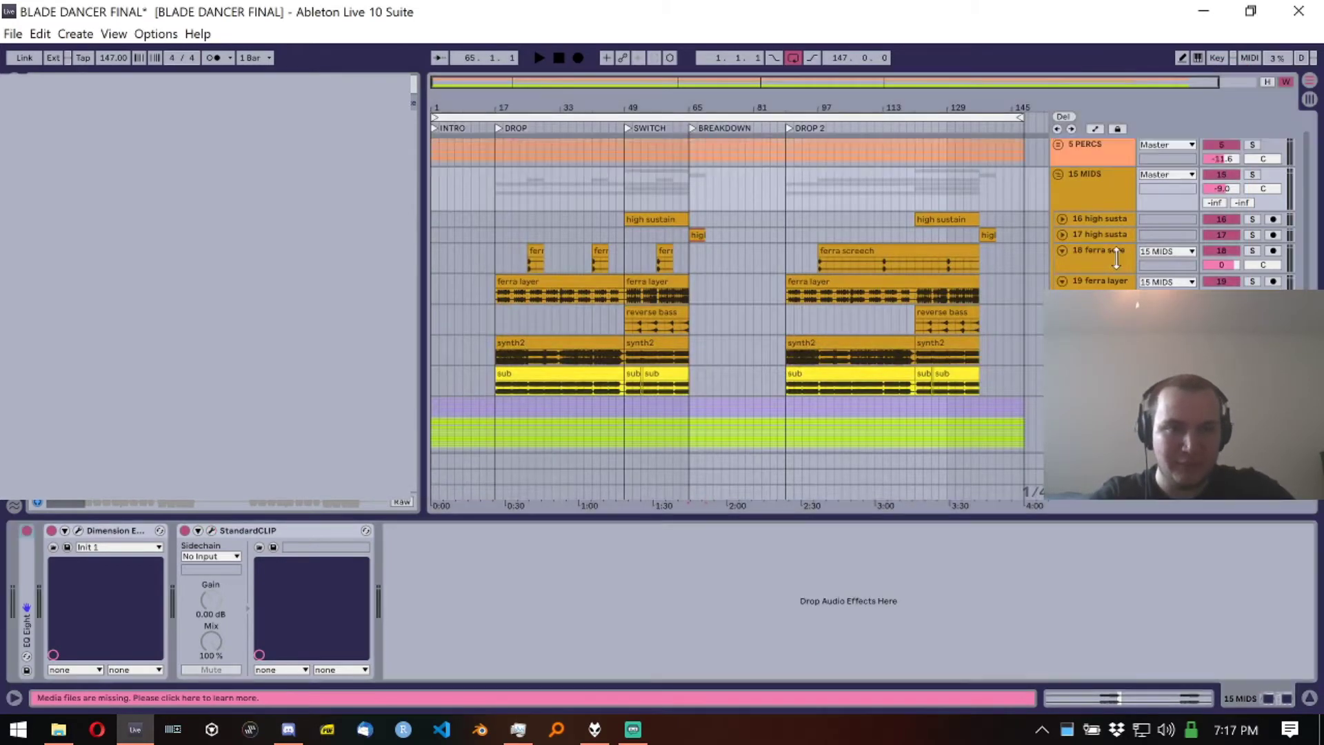
click(1058, 189)
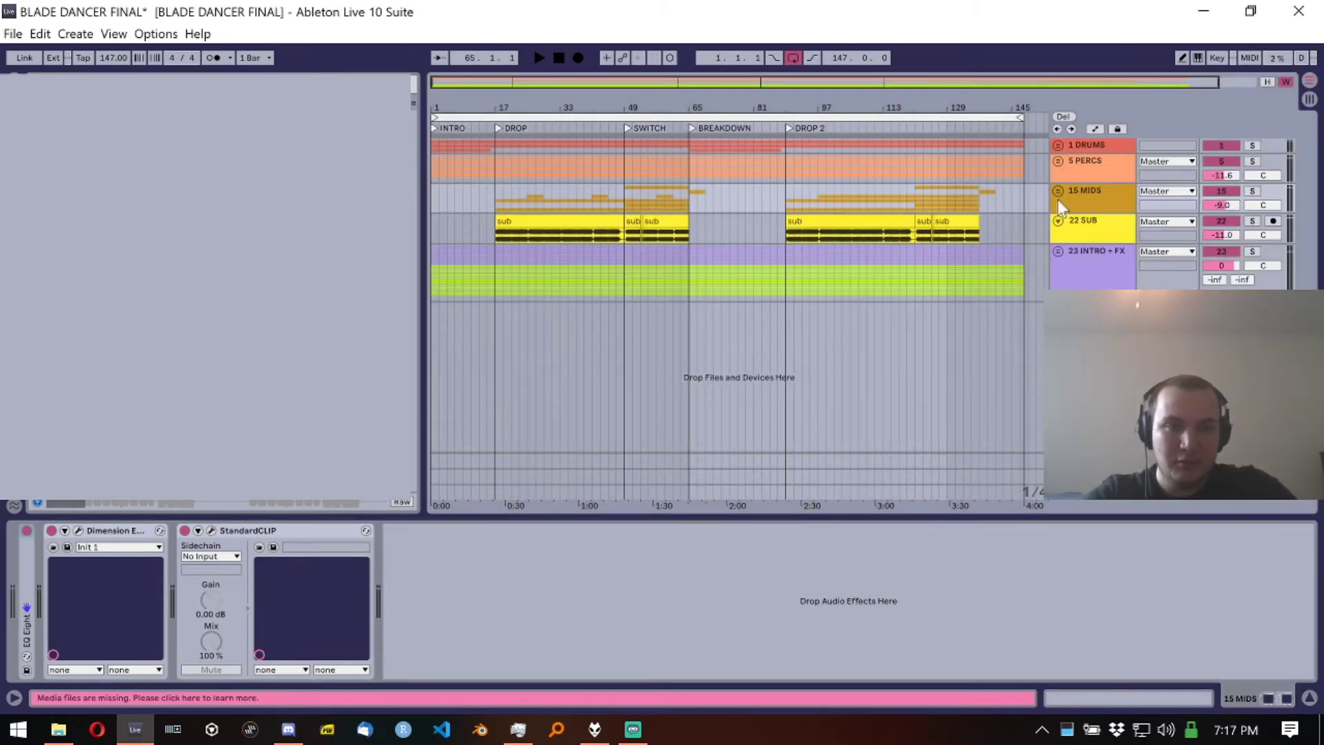
click(1088, 224)
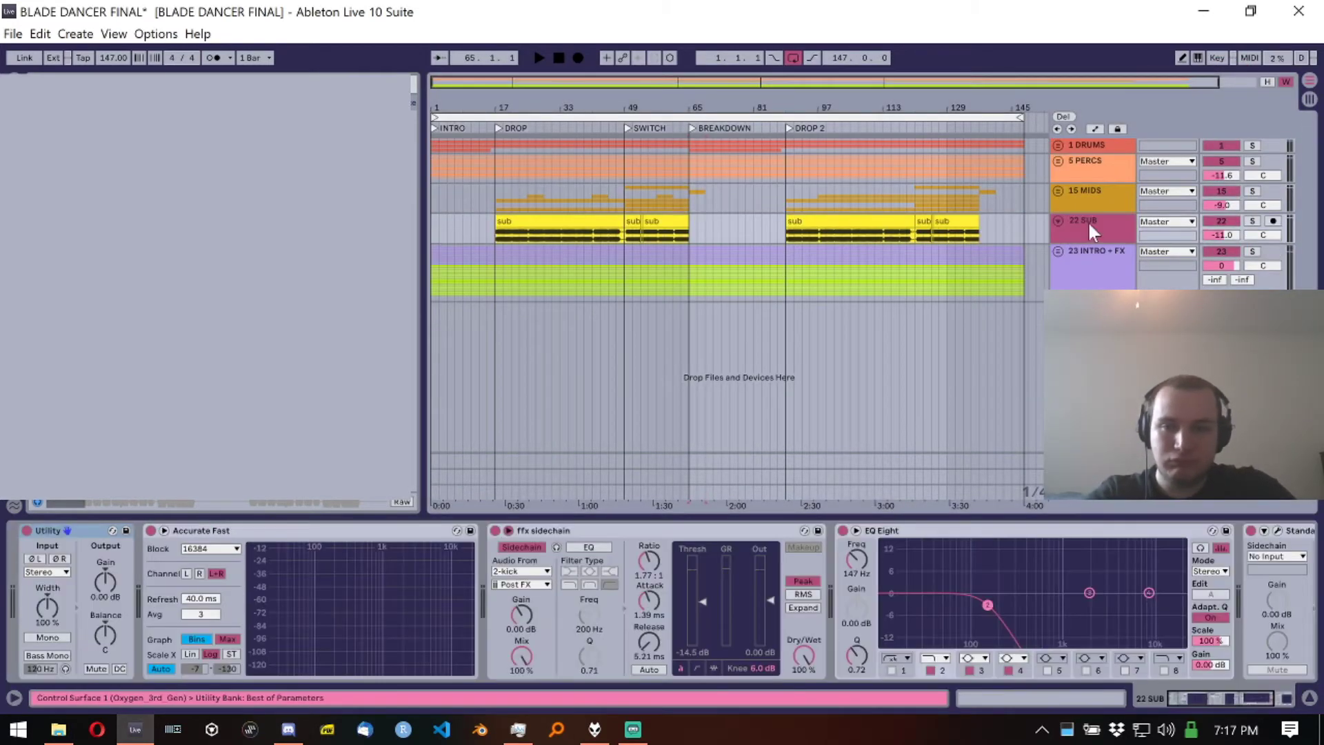
click(557, 229)
double_click(557, 229)
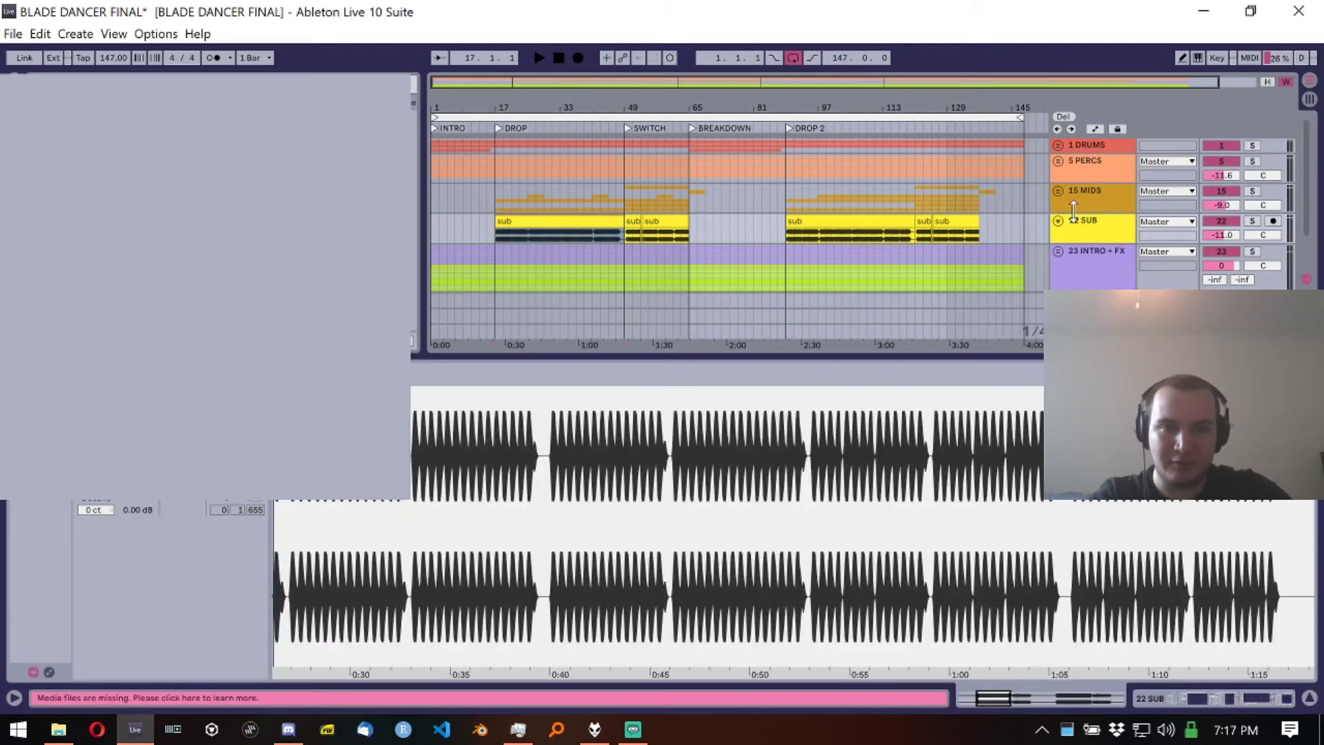
Step: Play the SWITCH section briefly from just before the short sub clip at bar 53
ctrl+scroll(673, 258, up, 5)
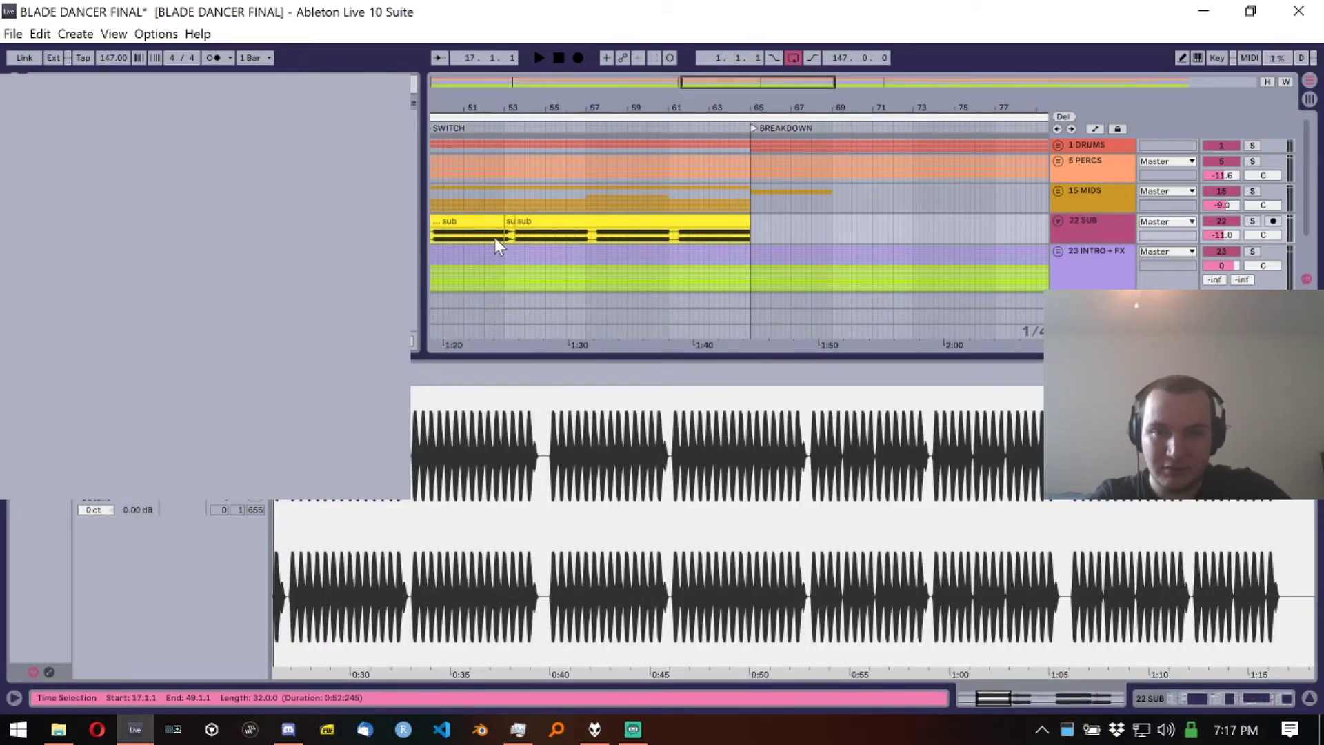
ctrl+scroll(494, 237, up, 2)
click(524, 241)
click(565, 345)
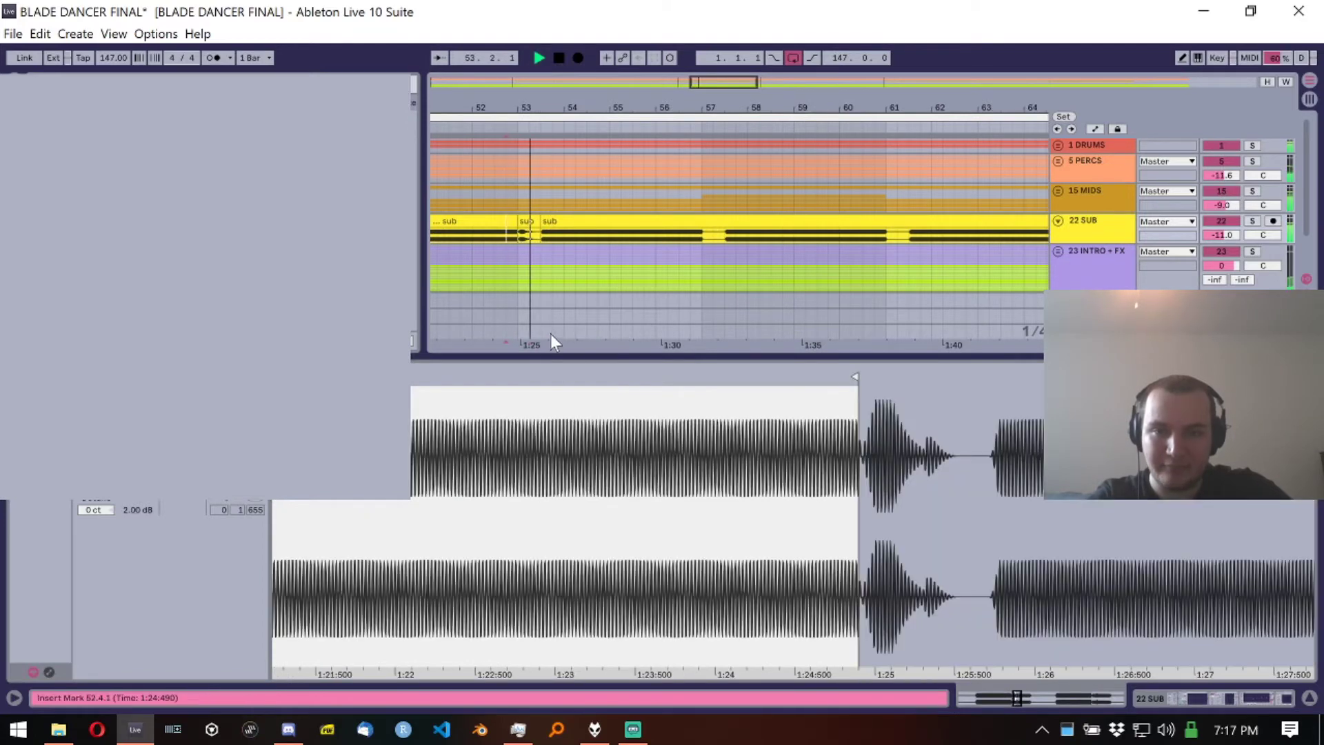
key(space)
key(ctrl+alt+l)
Step: Examine the waveforms of the short sub clip at bar 53 and the longer sub clip following it
double_click(523, 221)
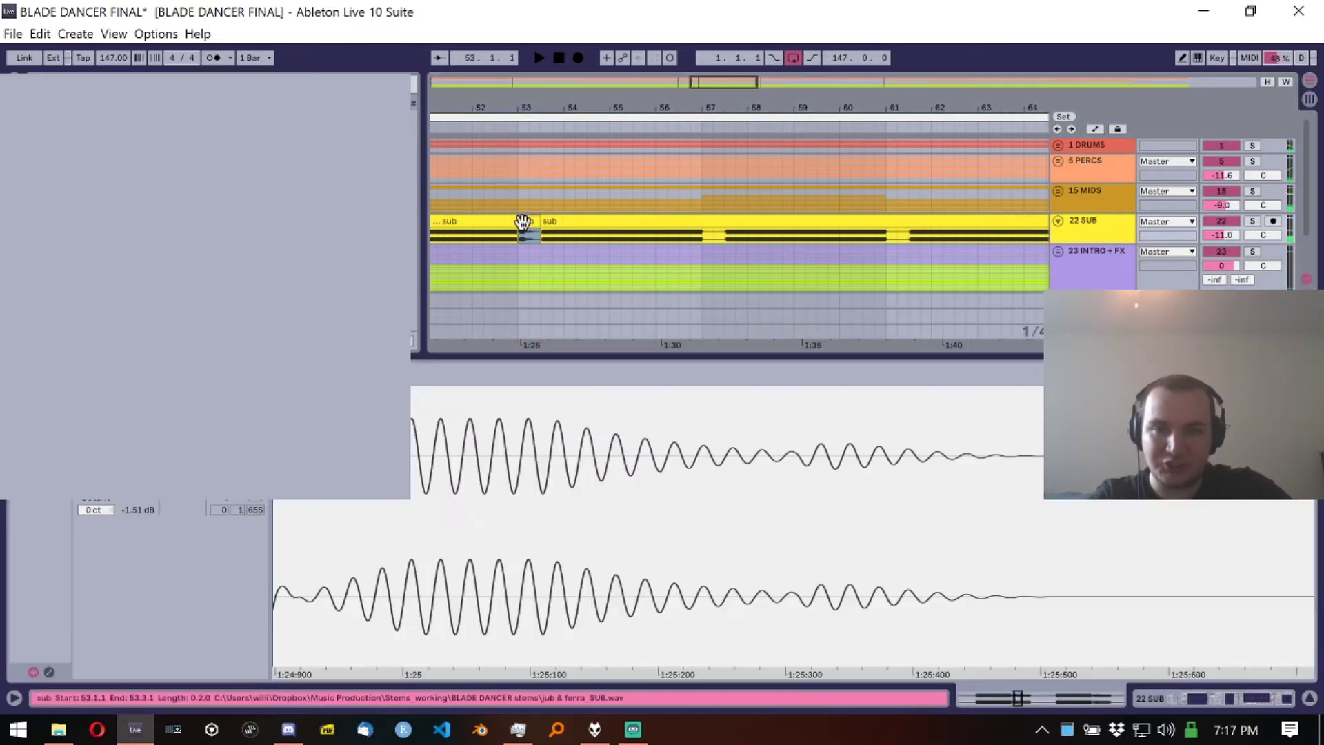
drag(549, 481, 549, 428)
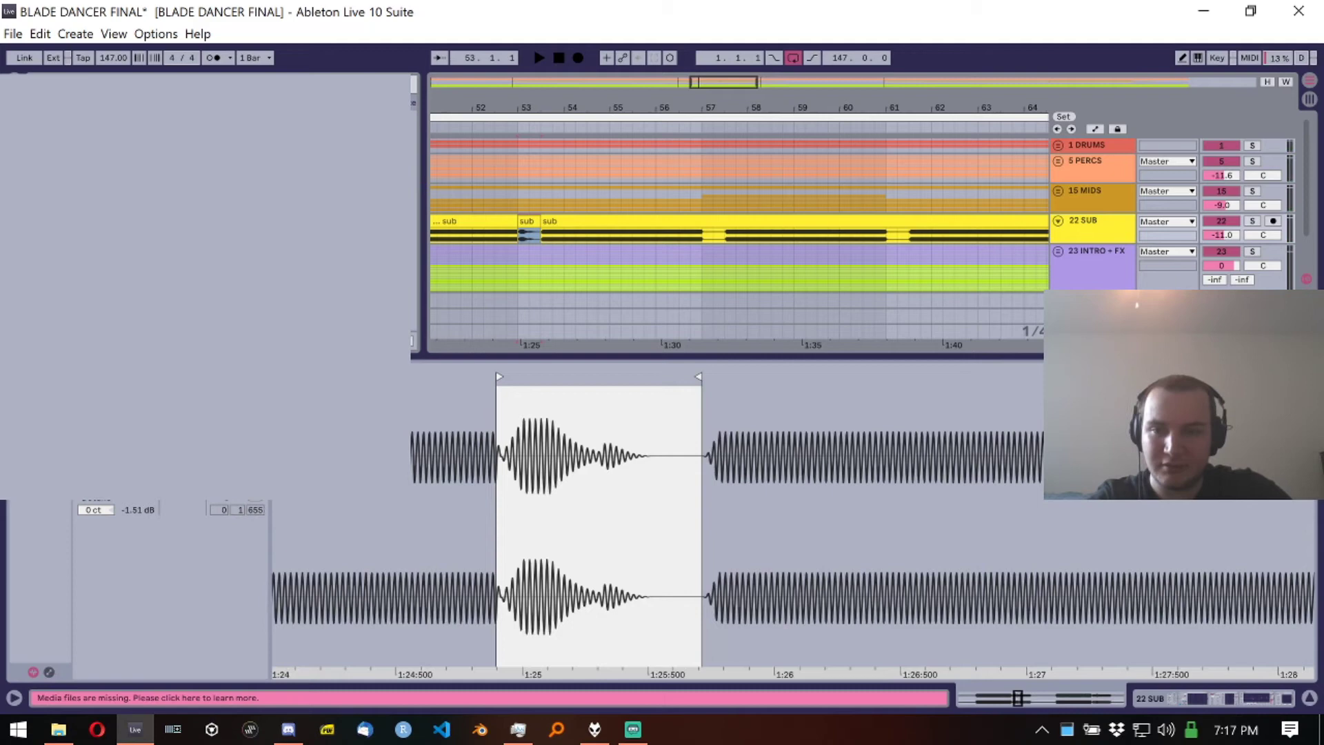
click(755, 222)
Step: Solo the SUB track and audition its last sub clip in the SWITCH section
click(1090, 221)
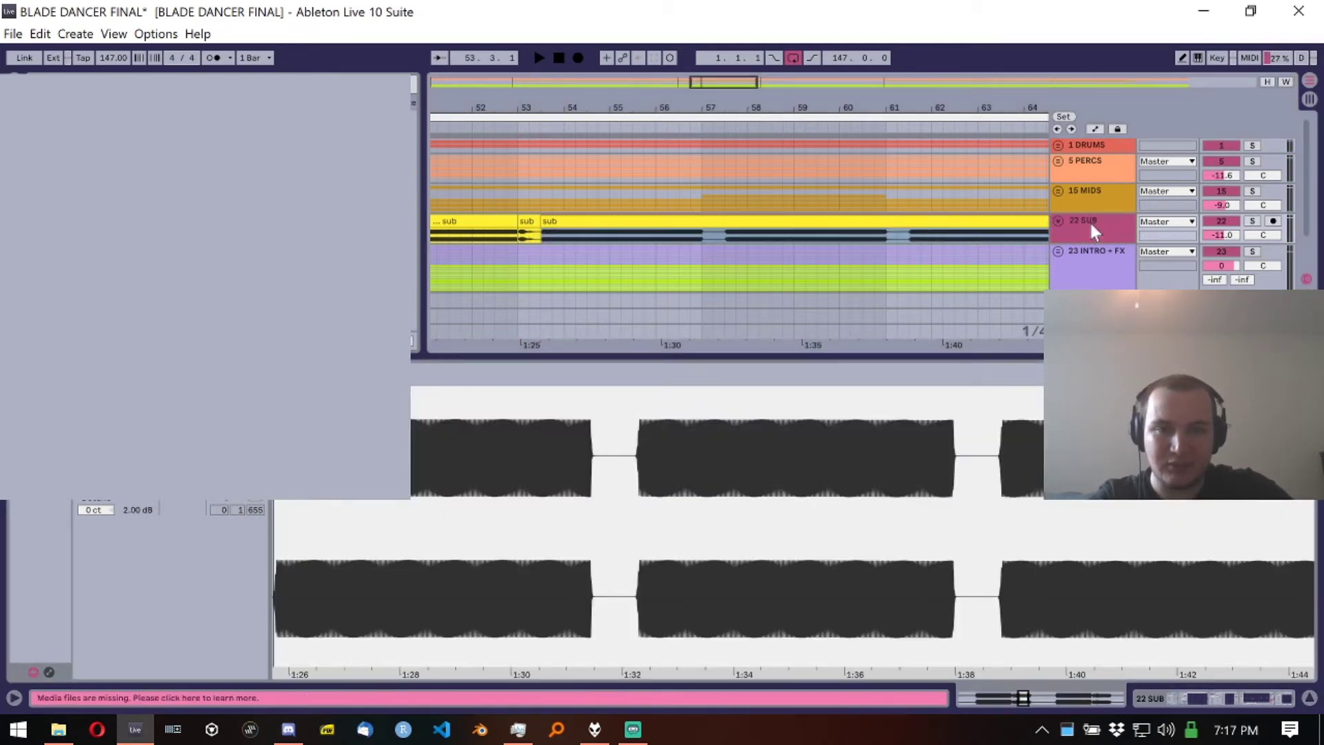
key(minus)
key(minus)
click(876, 234)
key(space)
key(space)
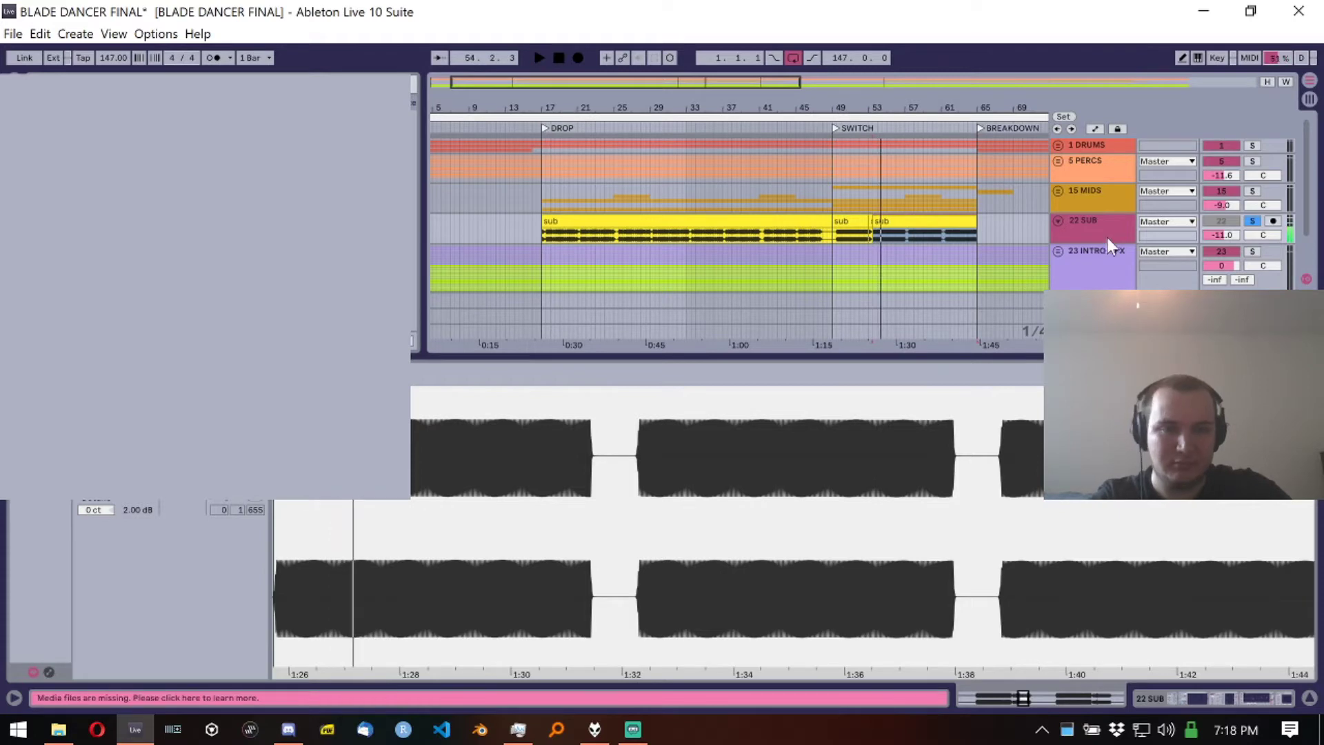
Step: Show the SUB track's device chain, collapse its Utility and Accurate Fast devices, and fold the track
click(1107, 237)
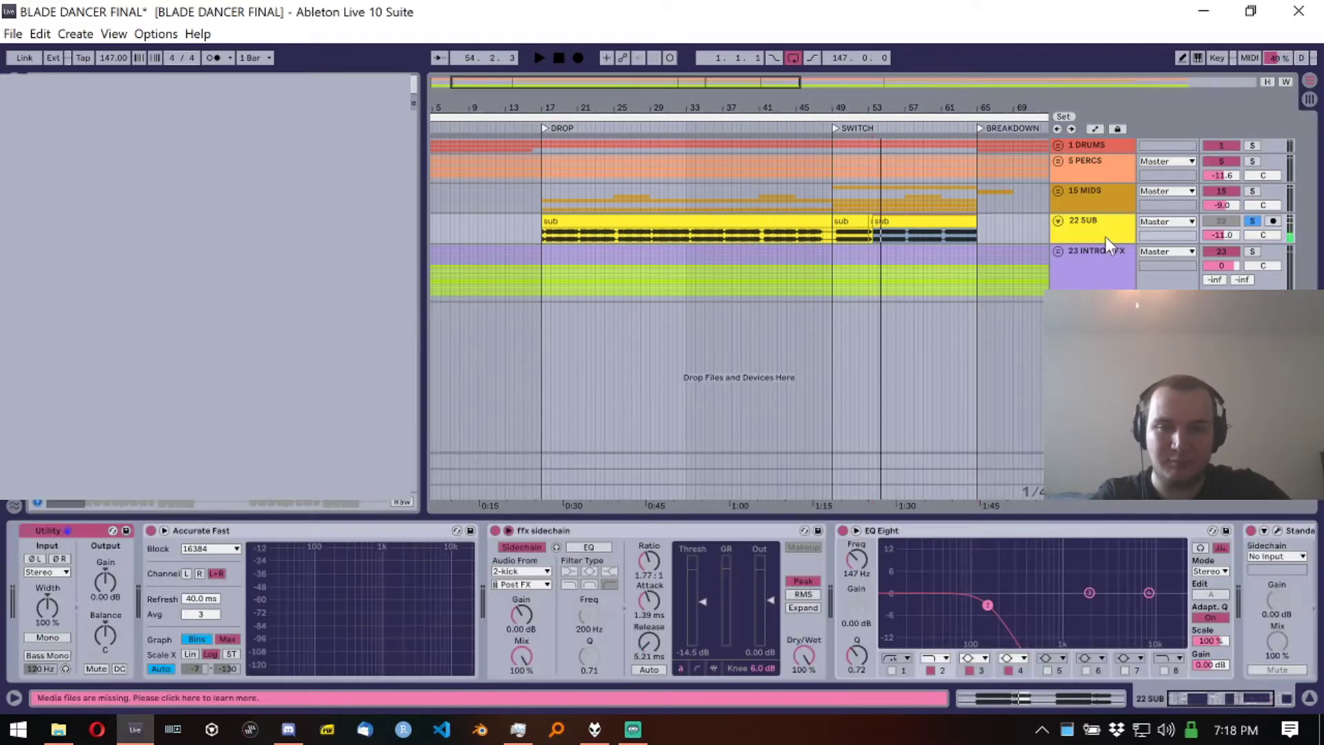
double_click(83, 528)
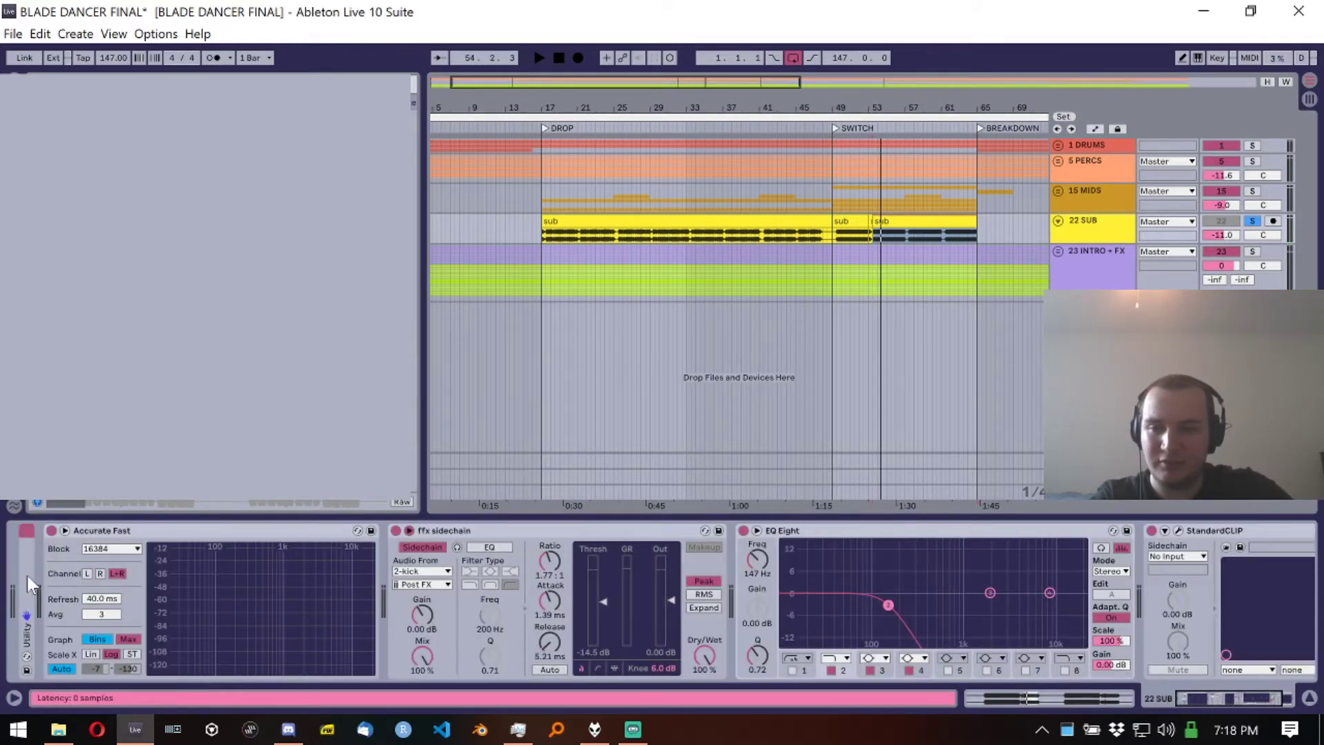
double_click(142, 527)
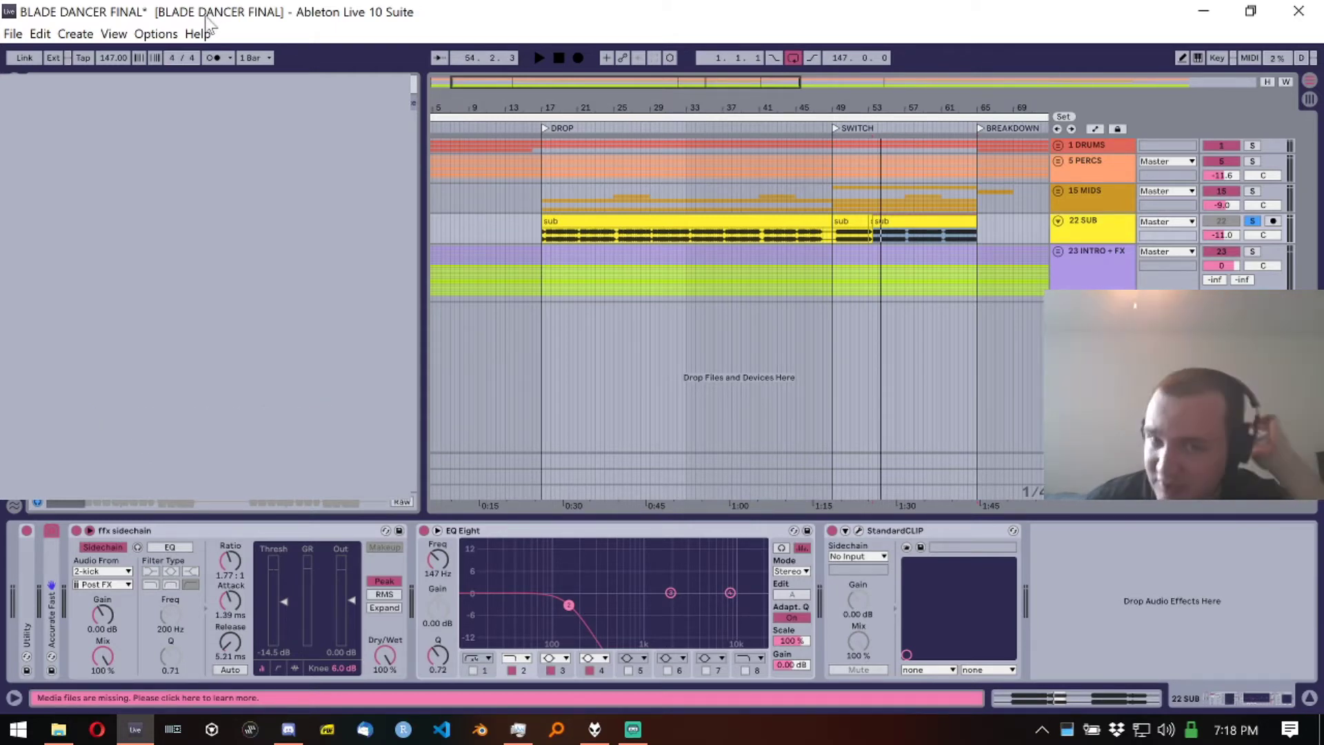
click(1057, 221)
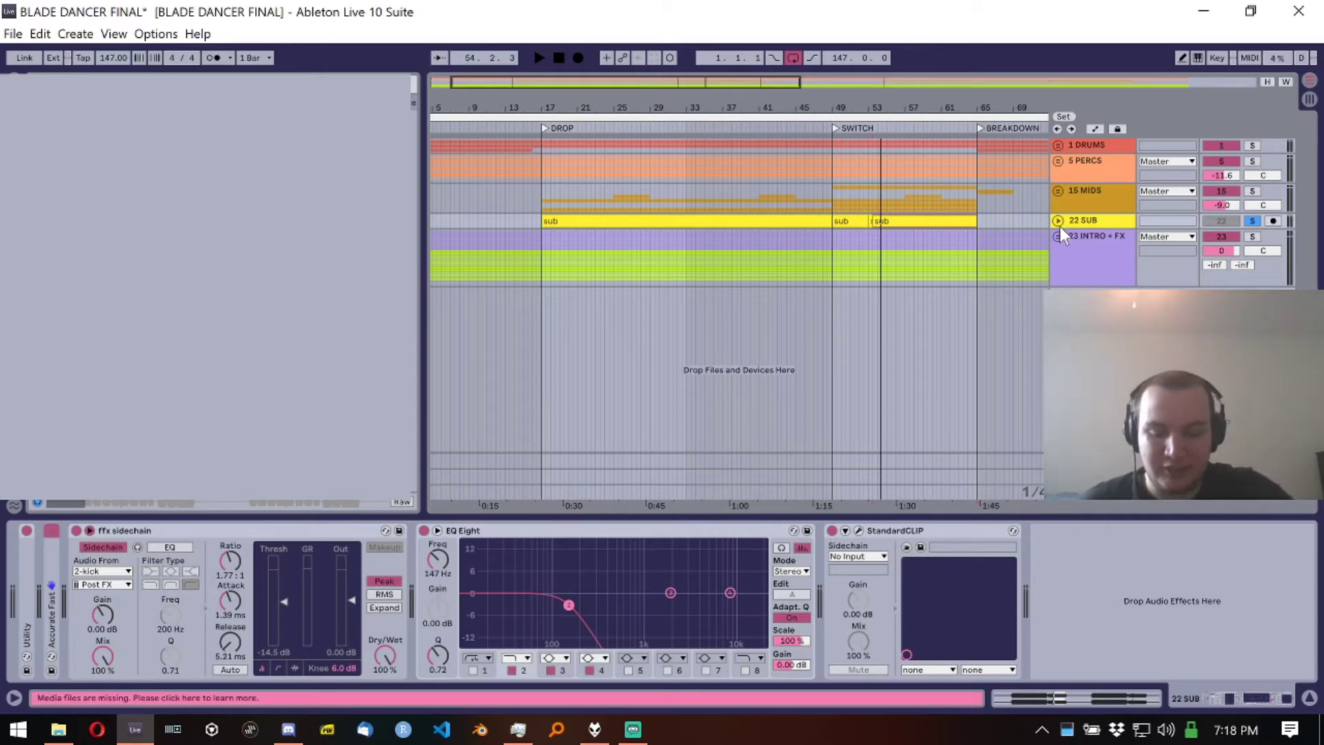
Step: Collapse the ffx sidechain compressor on the SUB track and examine its EQ Eight and StandardCLIP settings
click(269, 532)
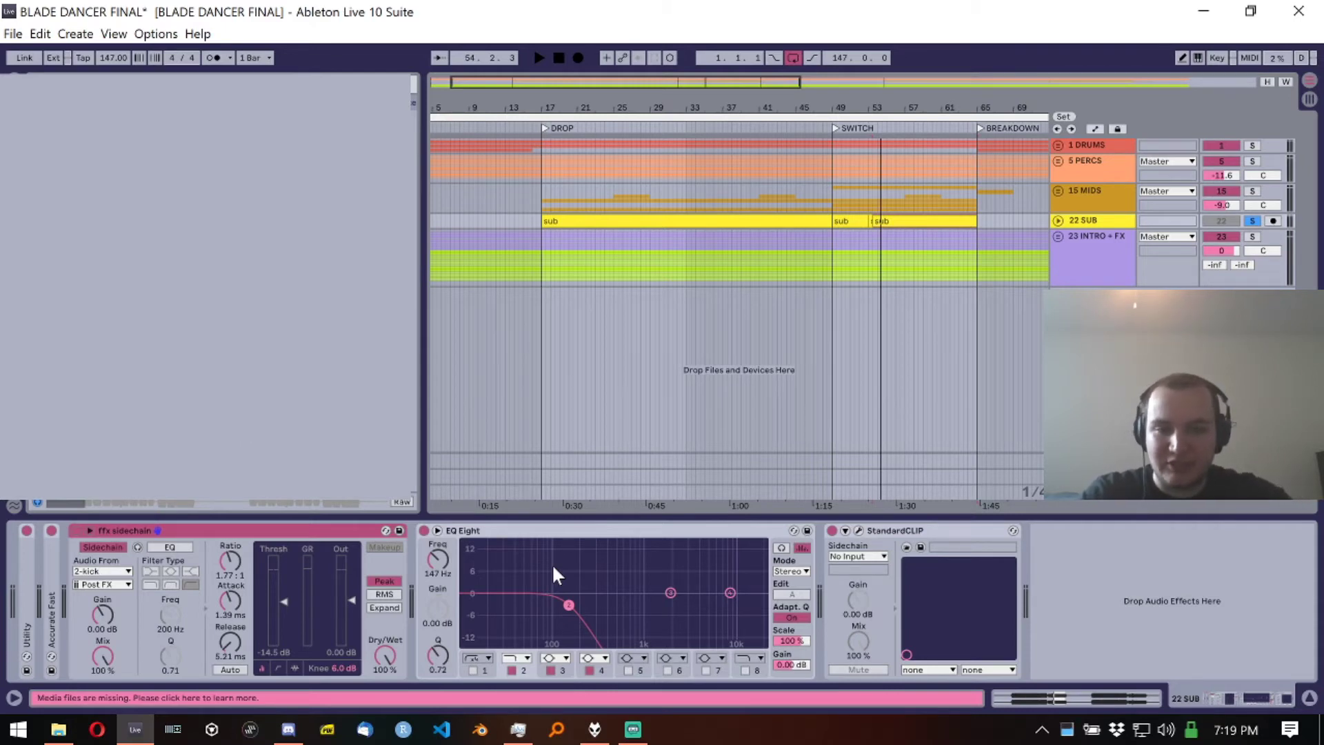
double_click(244, 532)
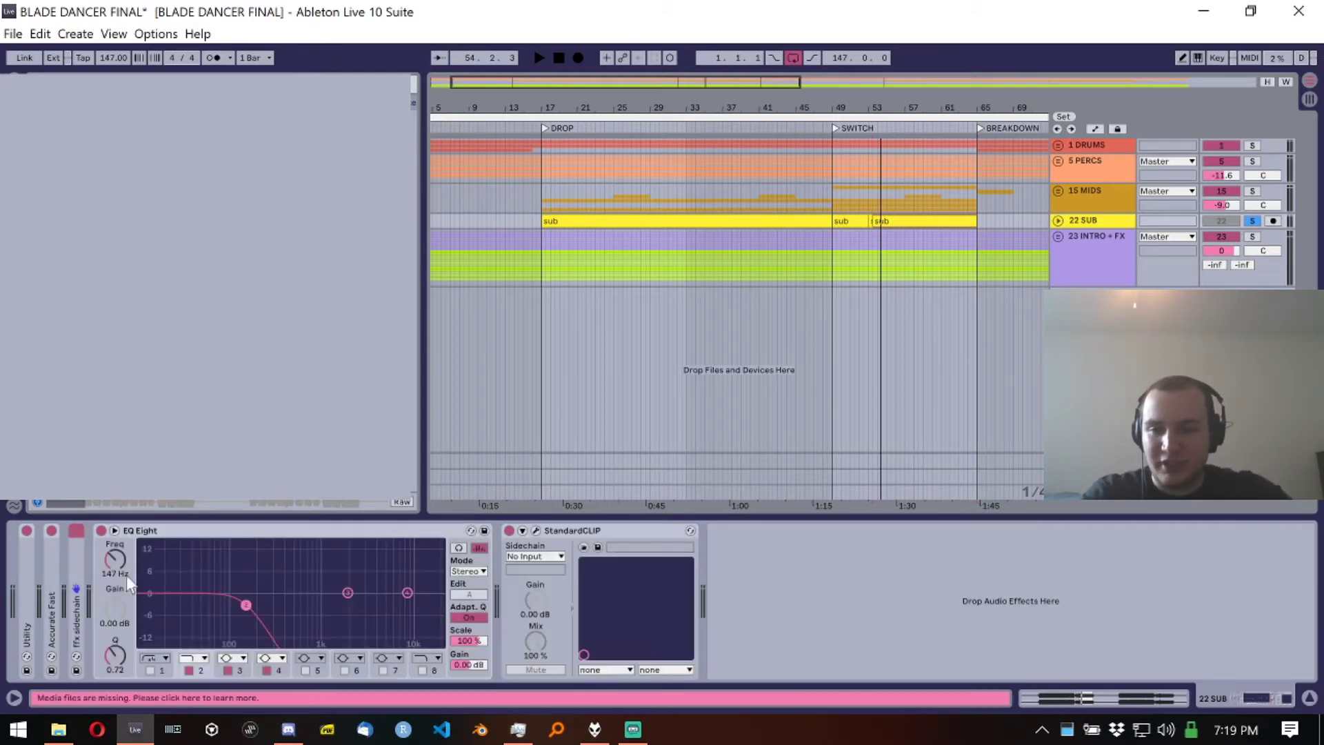
click(537, 531)
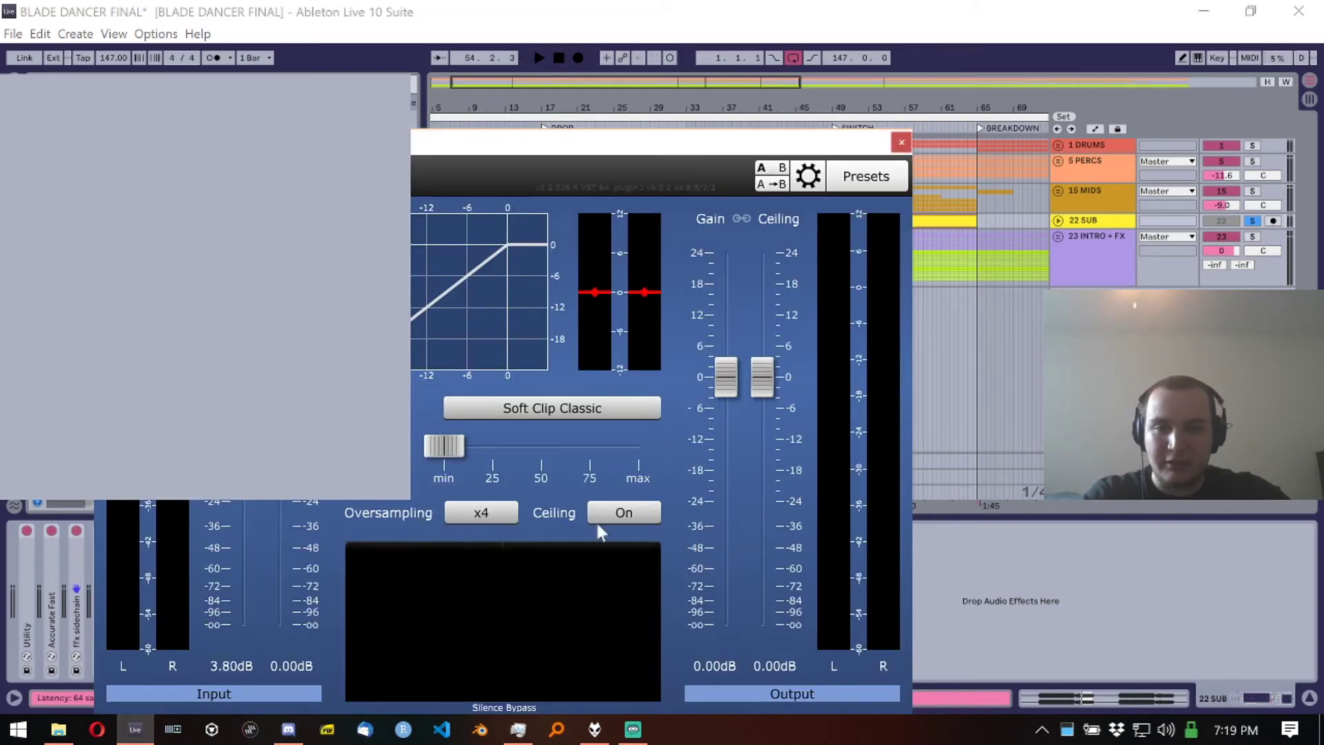
click(901, 142)
Step: Fold the pad track and examine the Dimension Expander on the INTRO group
click(1106, 238)
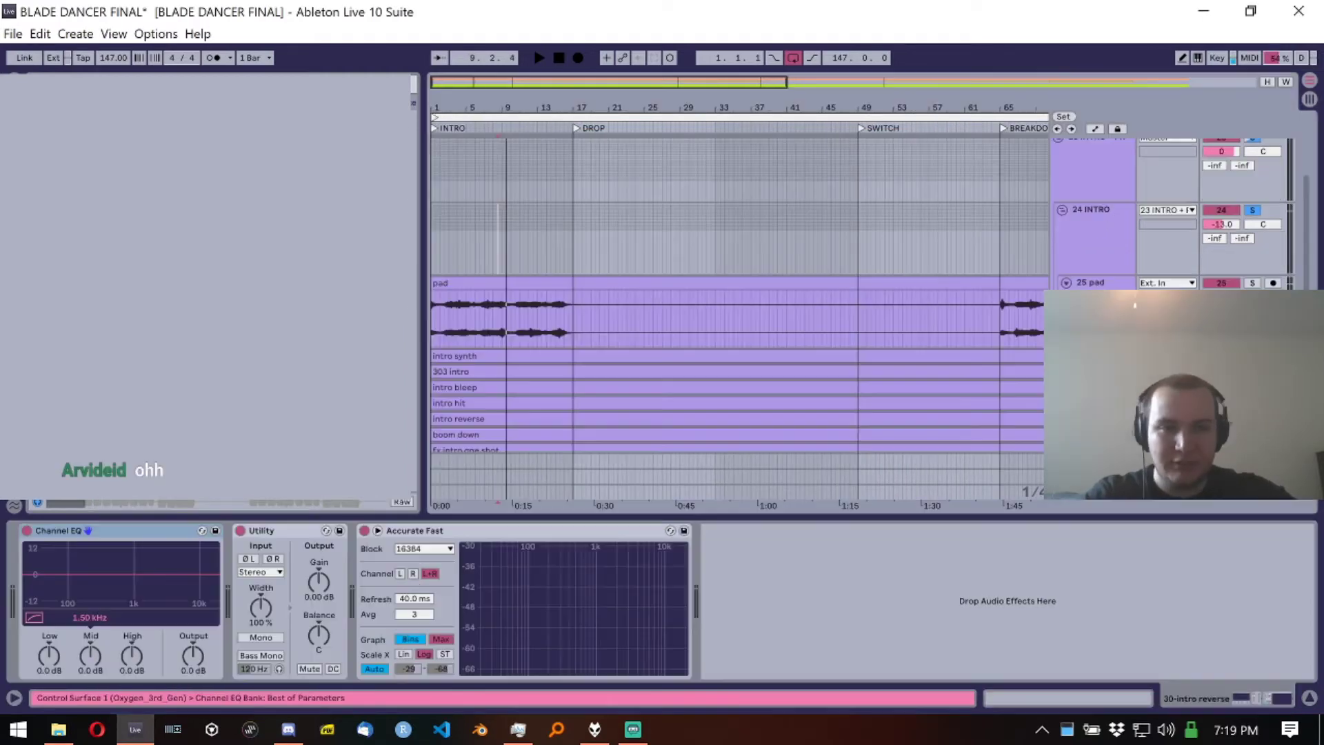
scroll(1106, 238, down, 1)
click(1071, 288)
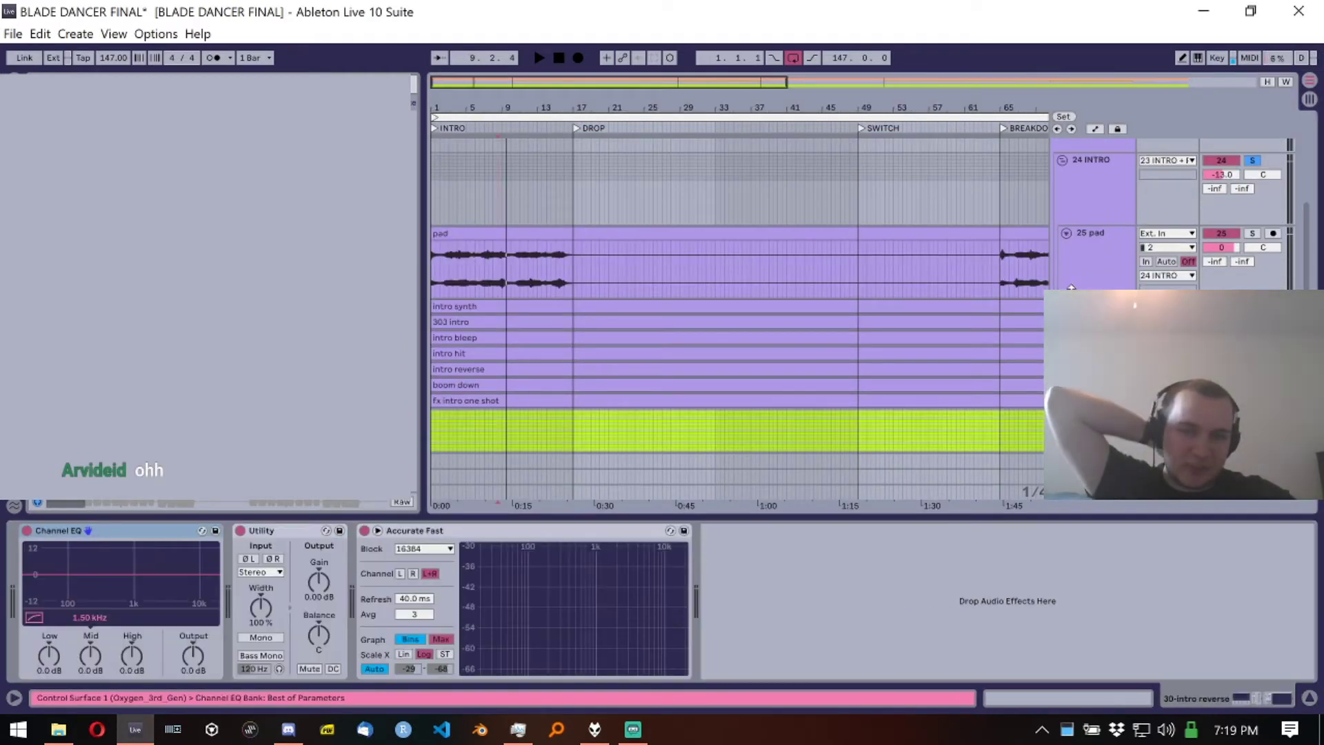
key(Left)
key(Up)
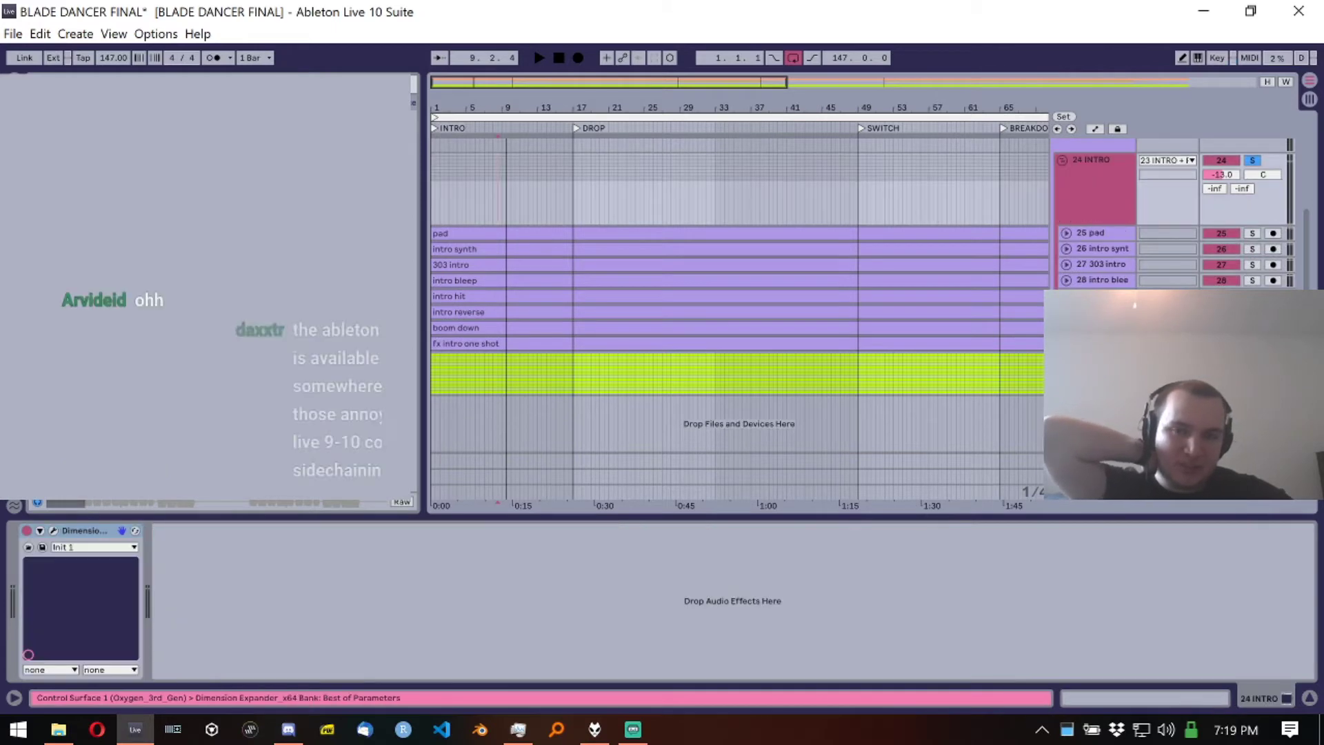
click(54, 530)
click(54, 530)
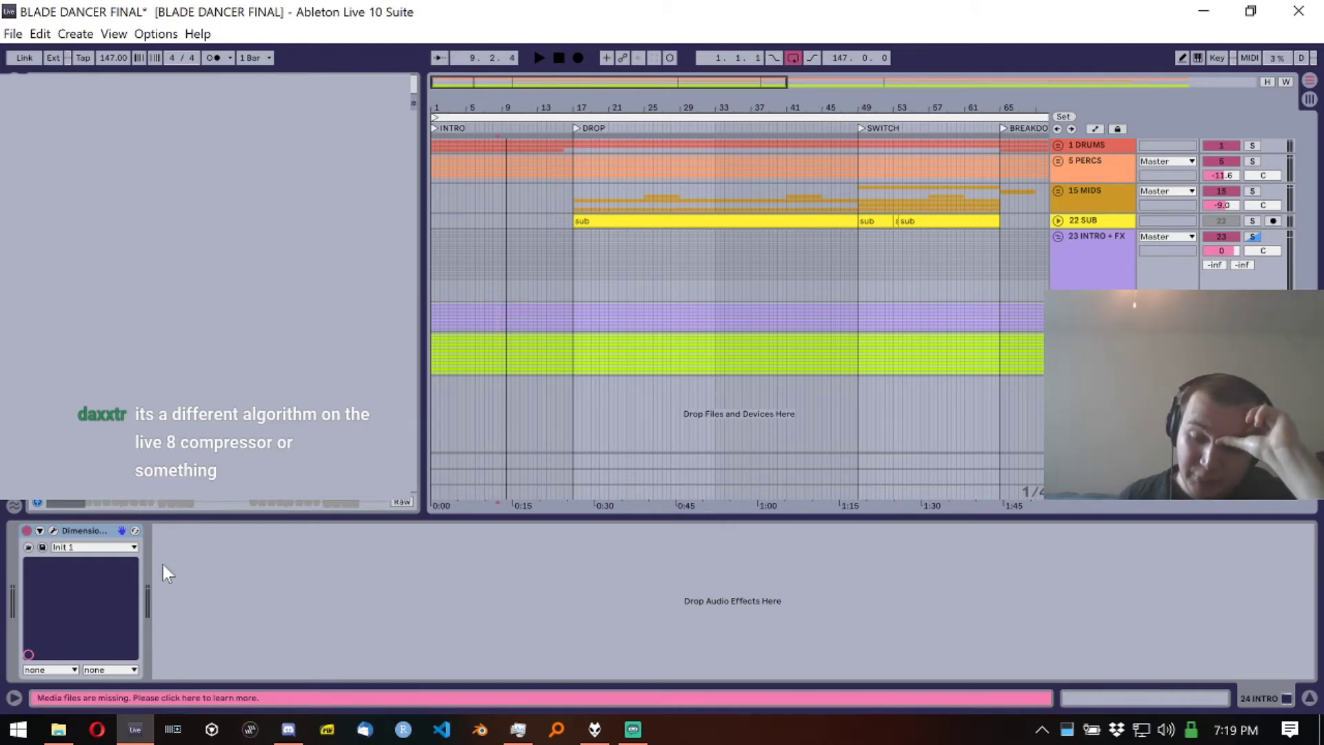
Step: Examine the EQ Eight and Dimension Expander devices on the fx group
key(ctrl+z)
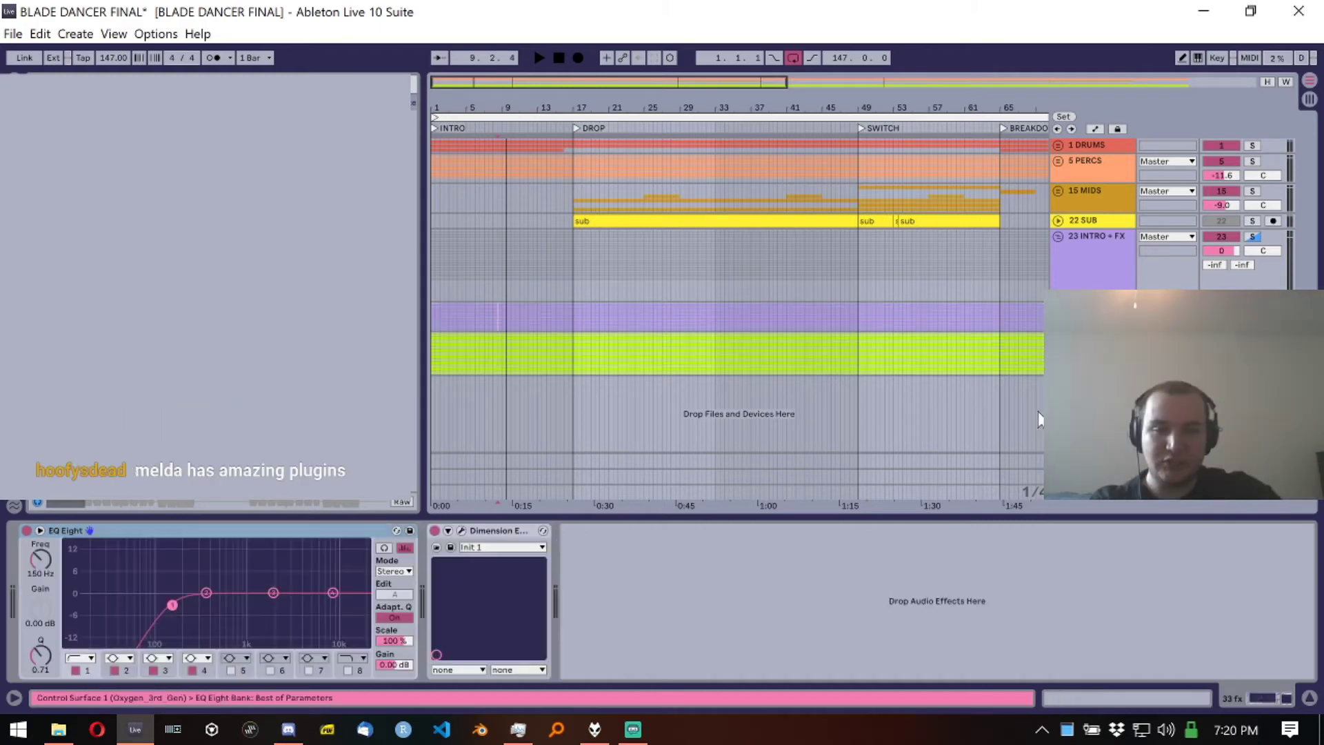
key(ctrl+y)
key(ctrl+z)
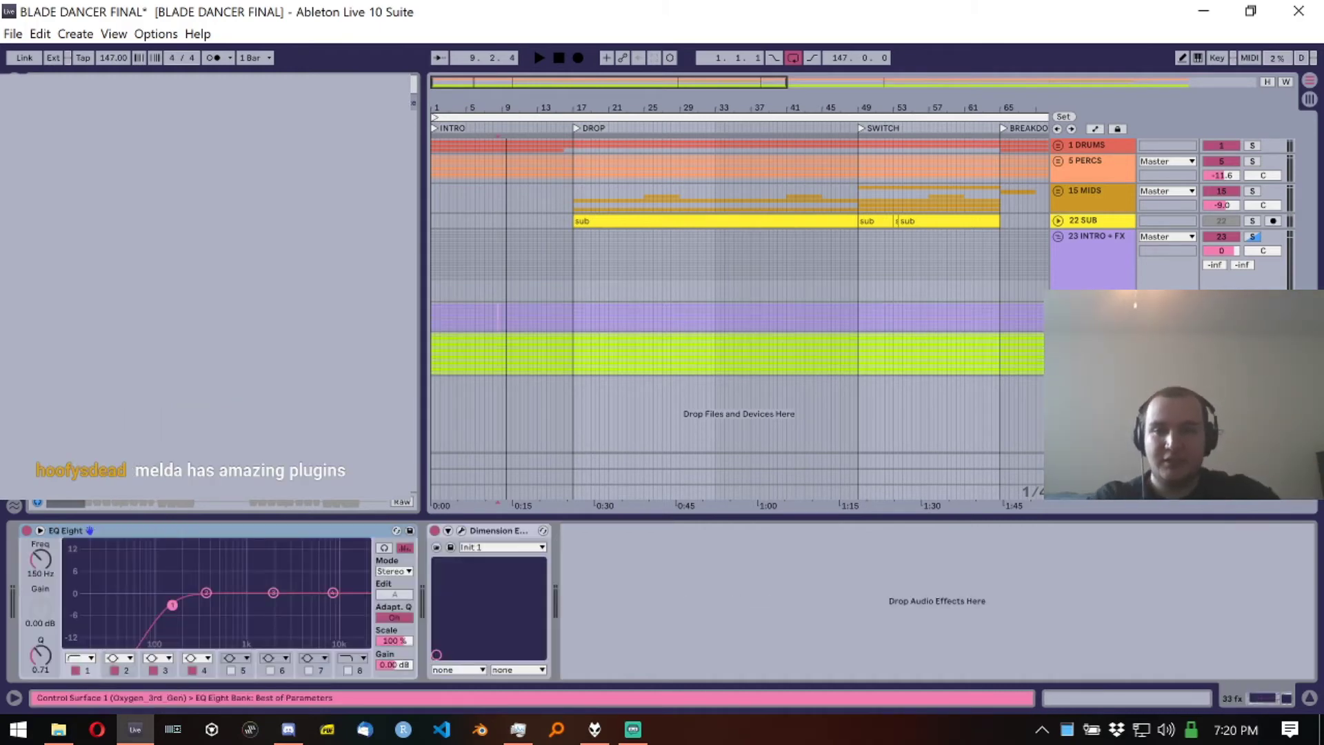
click(461, 530)
click(521, 56)
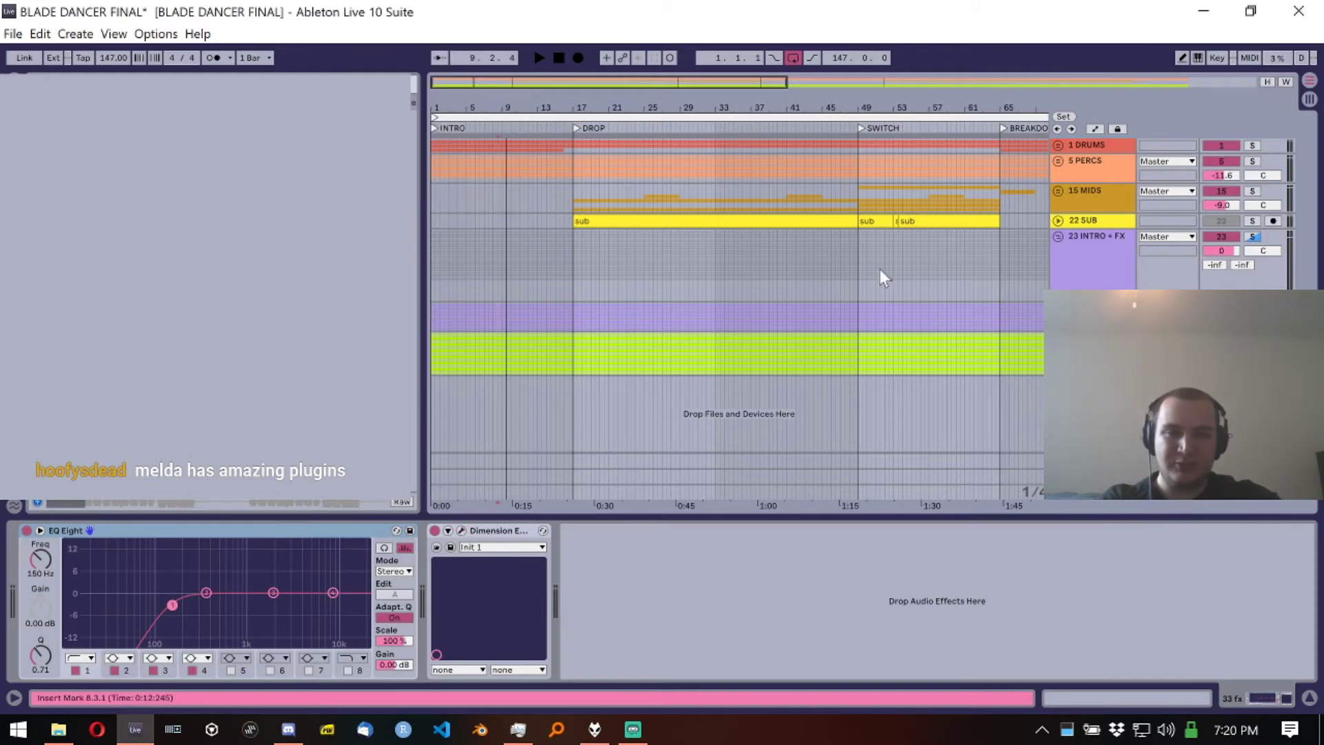
Step: Show the Endless Smile intensity automation of the INTRO + FX group across the whole arrangement, with a fixed grid of 4 Bars
click(1113, 267)
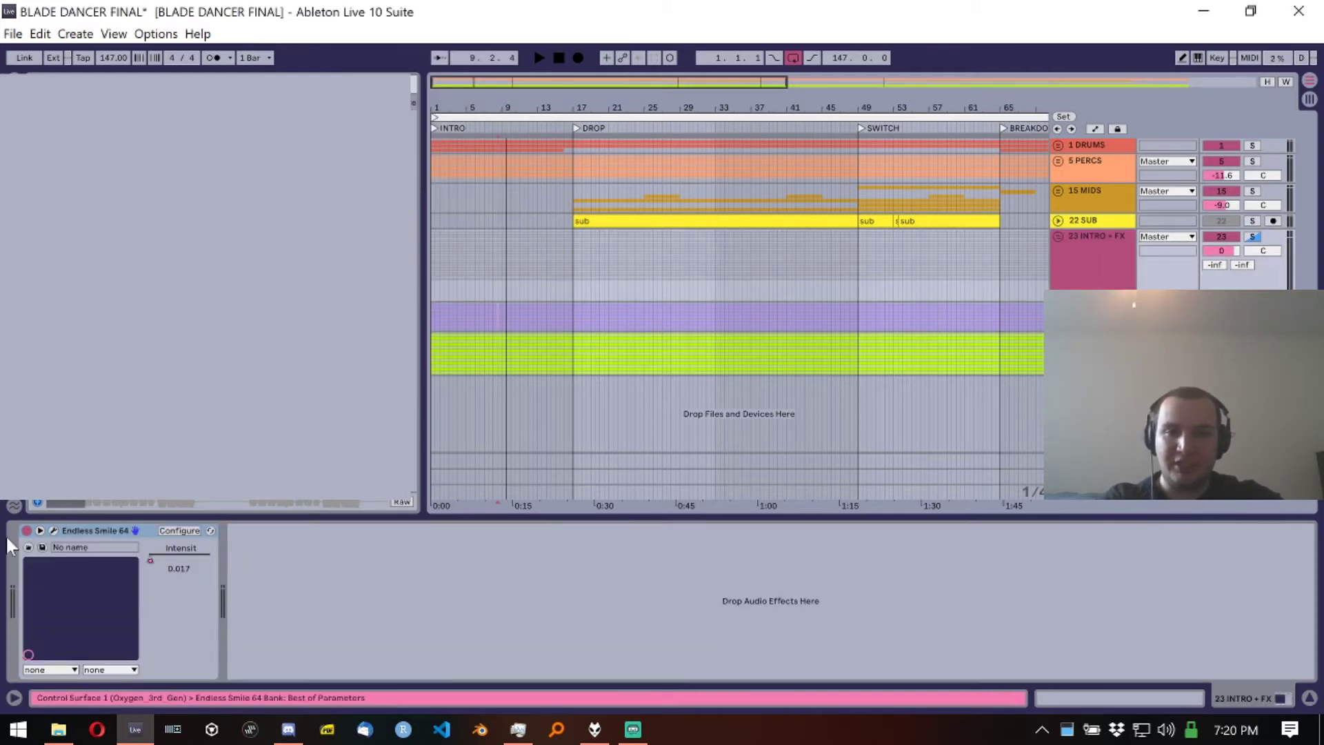
right_click(163, 555)
click(213, 575)
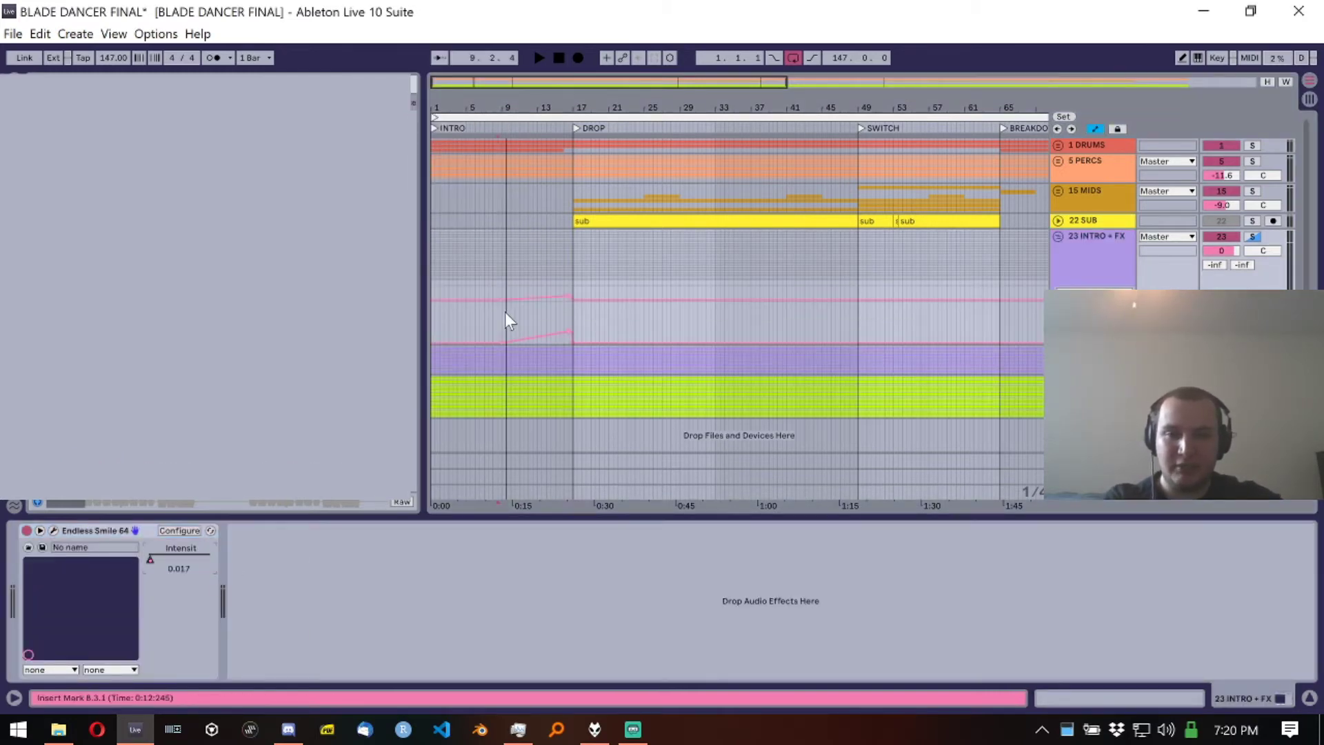
key(w)
right_click(593, 318)
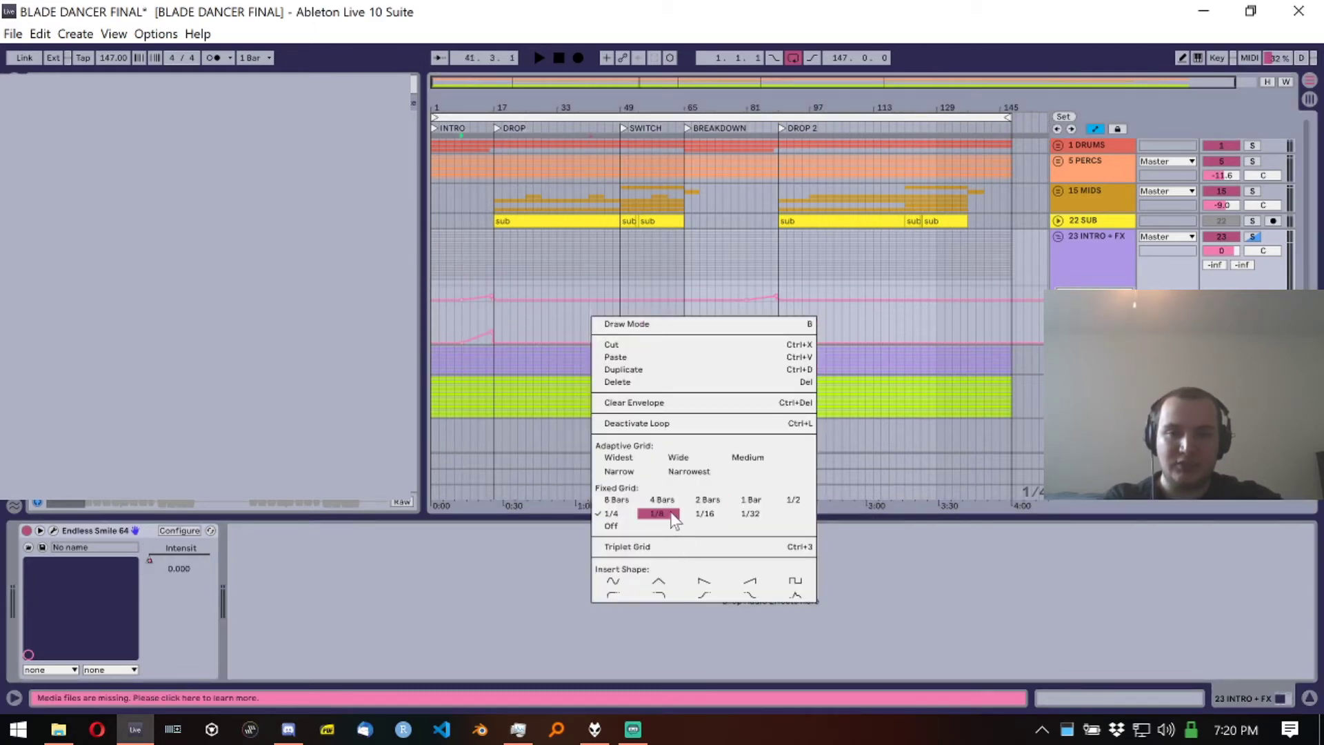
click(659, 513)
Step: Play the soloed INTRO + FX group from bar 9 through the intensity build-up into the DROP
click(460, 331)
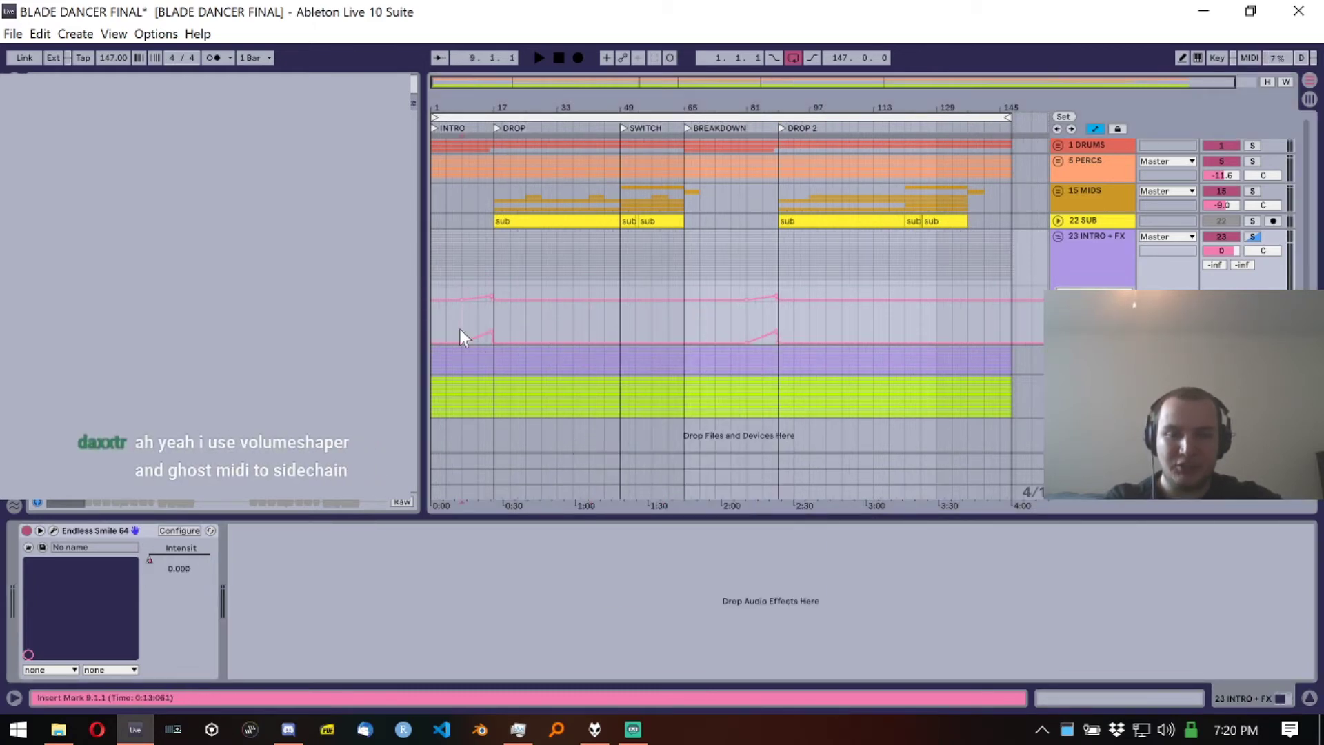
key(space)
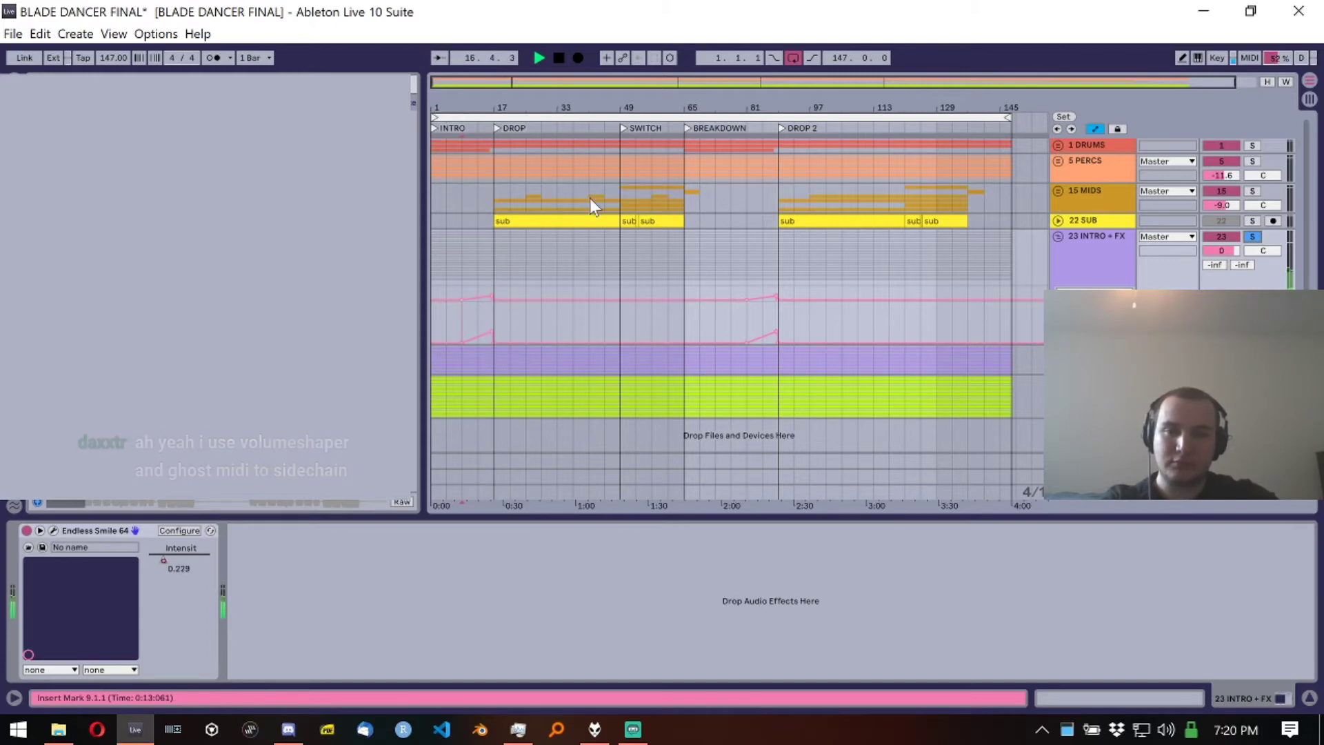
key(space)
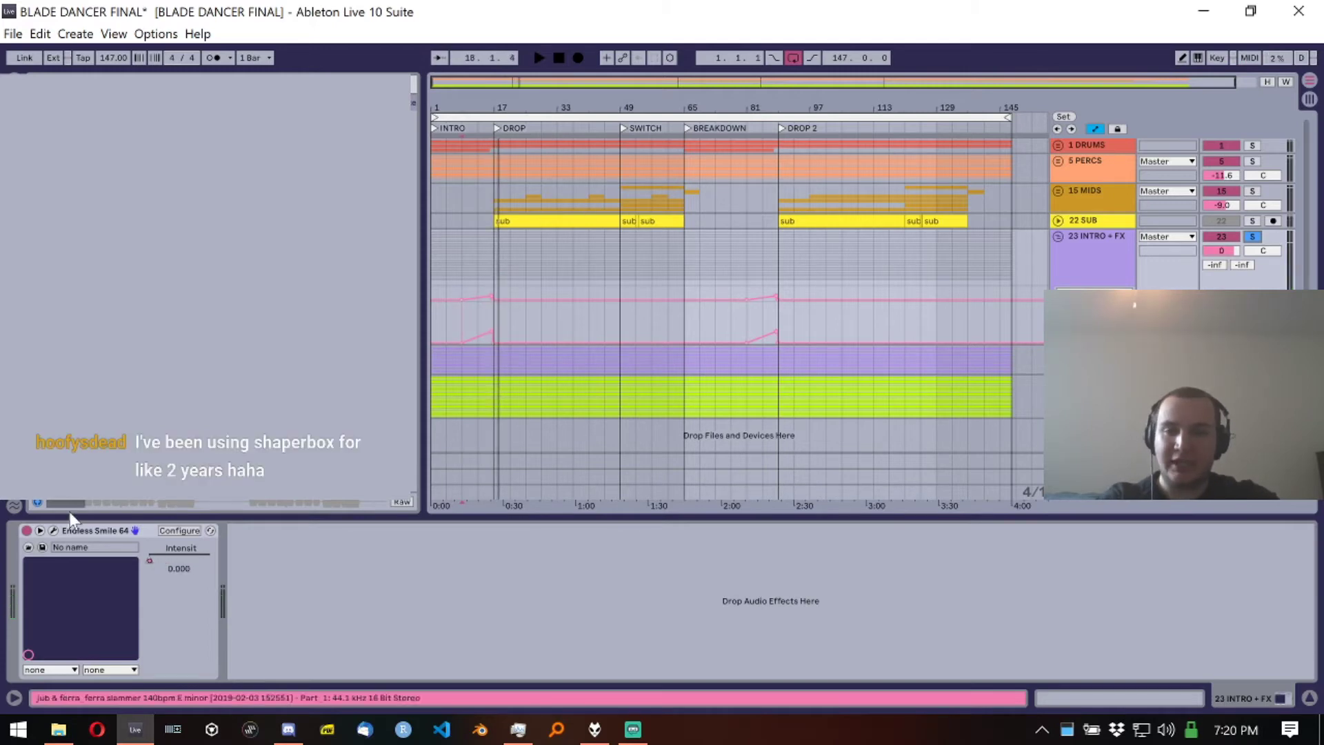
Step: Open Endless Smile on the INTRO + FX group and audition its hard "smack in the face" preset during the intro
click(53, 531)
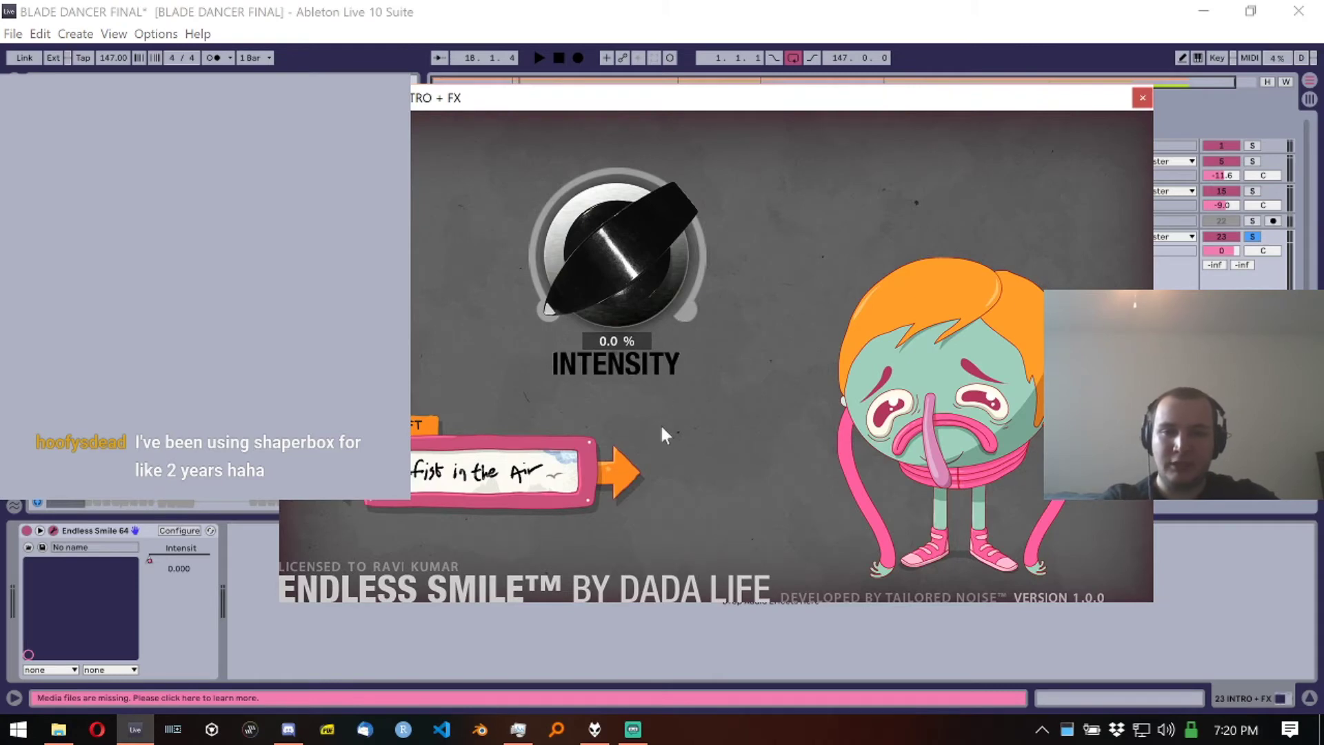
drag(588, 107, 725, 96)
key(space)
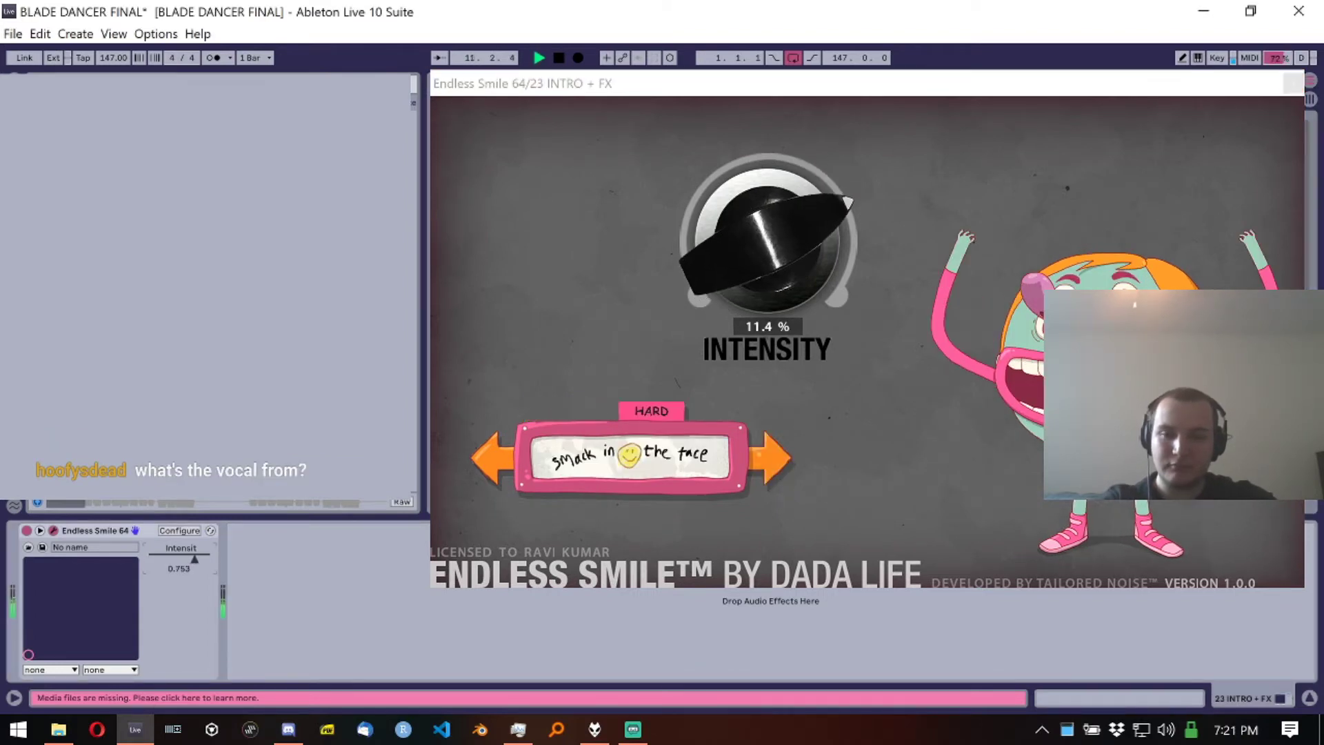
key(space)
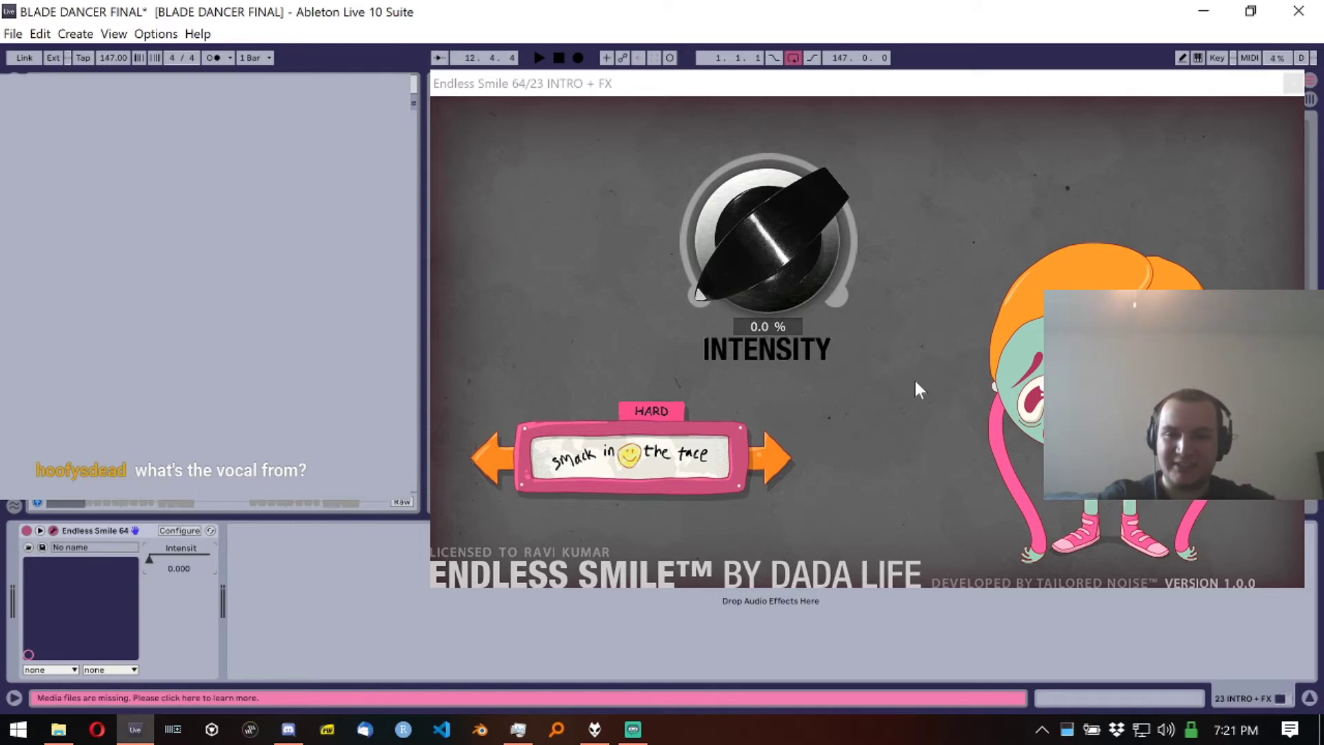
Step: Switch Endless Smile on the INTRO + FX group to the soft "fist in the Air" preset and close the plug-in window
click(771, 458)
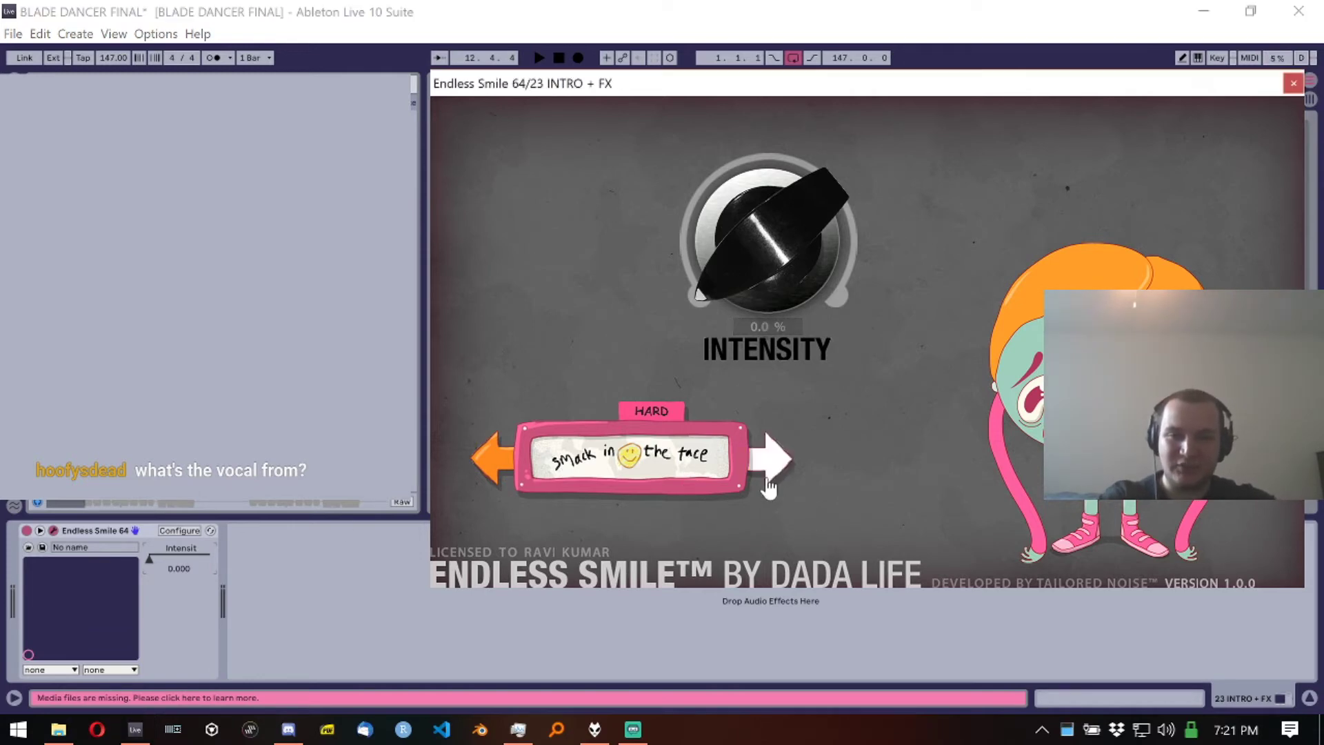
click(483, 473)
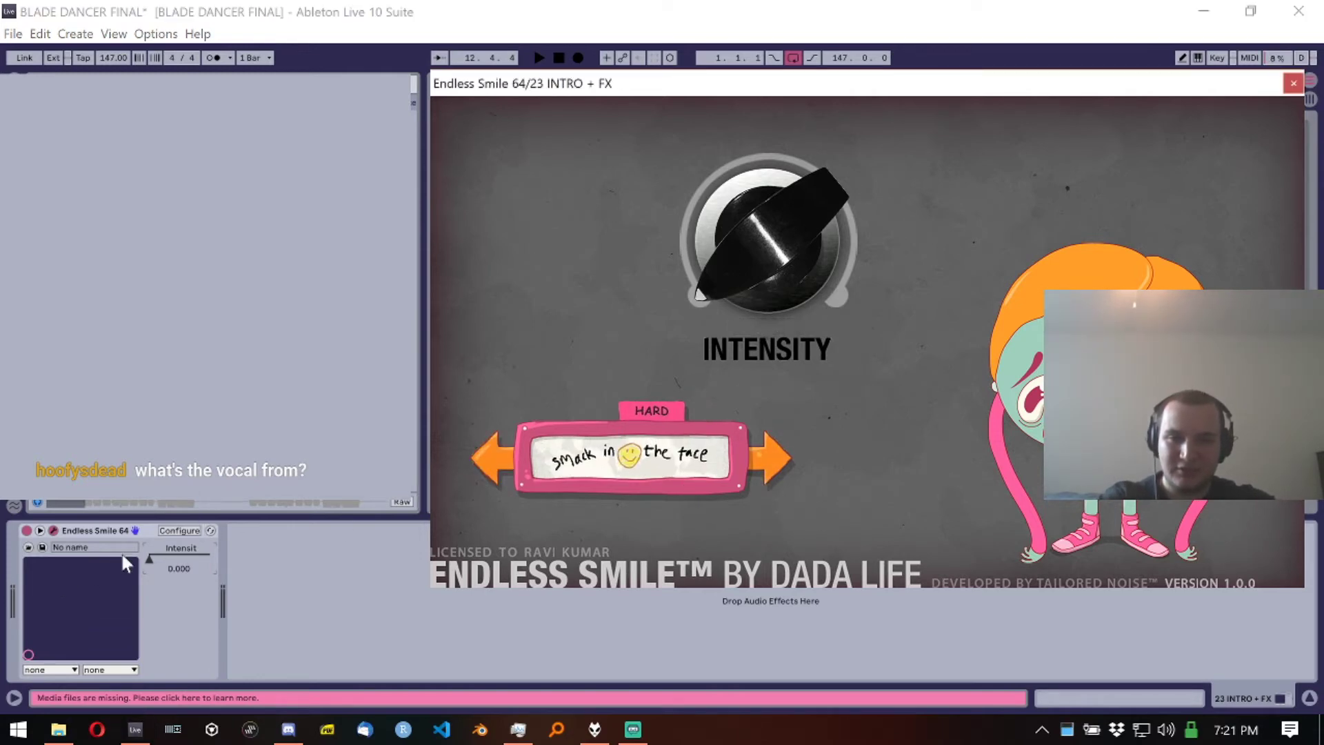
click(479, 462)
click(479, 462)
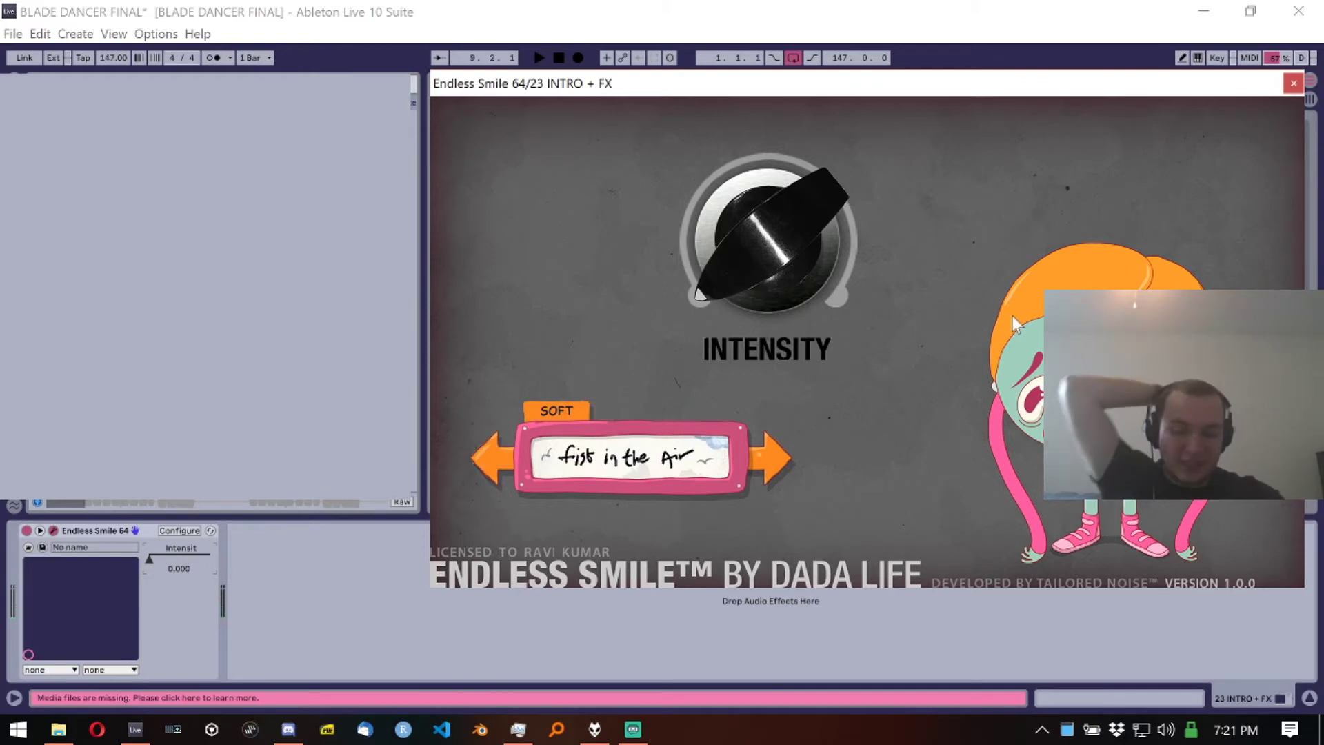
click(1293, 83)
Step: Show the Master track's device chain and inspect its Mono device and the vorwerk side master eq rack
click(526, 476)
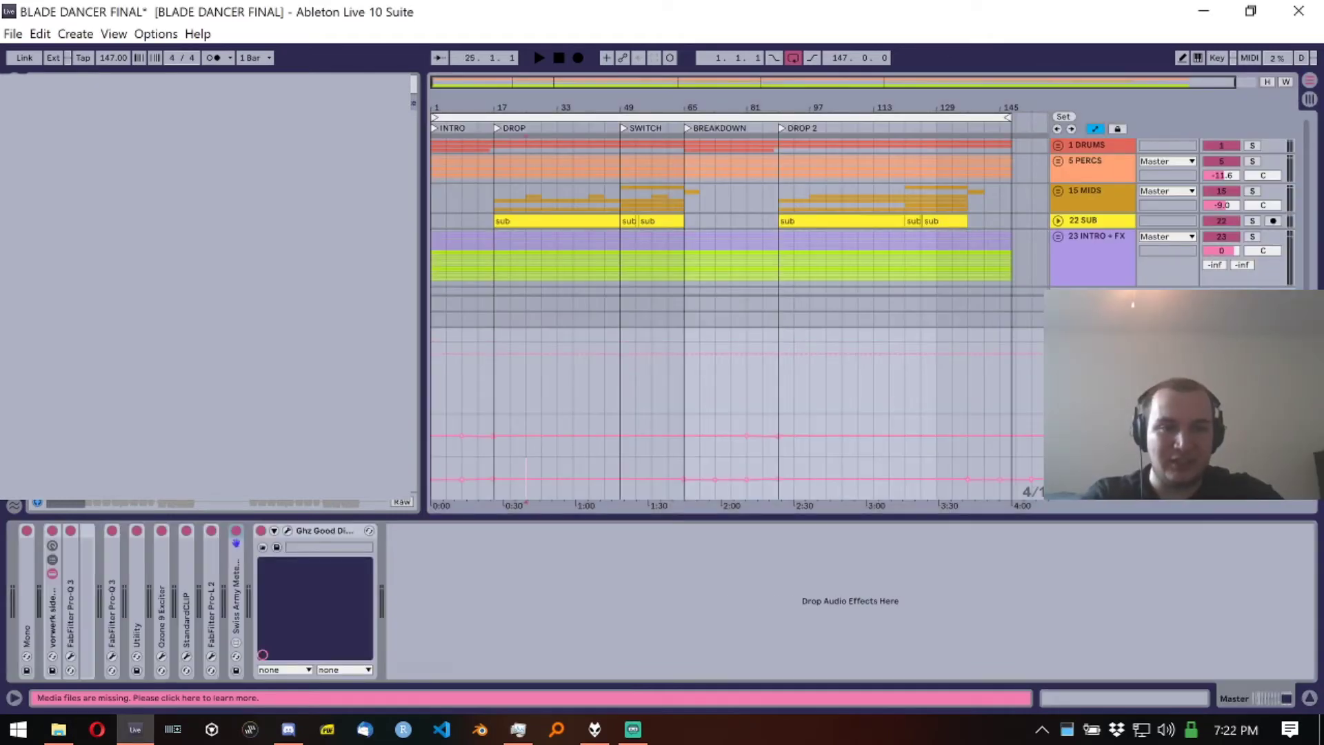
double_click(26, 585)
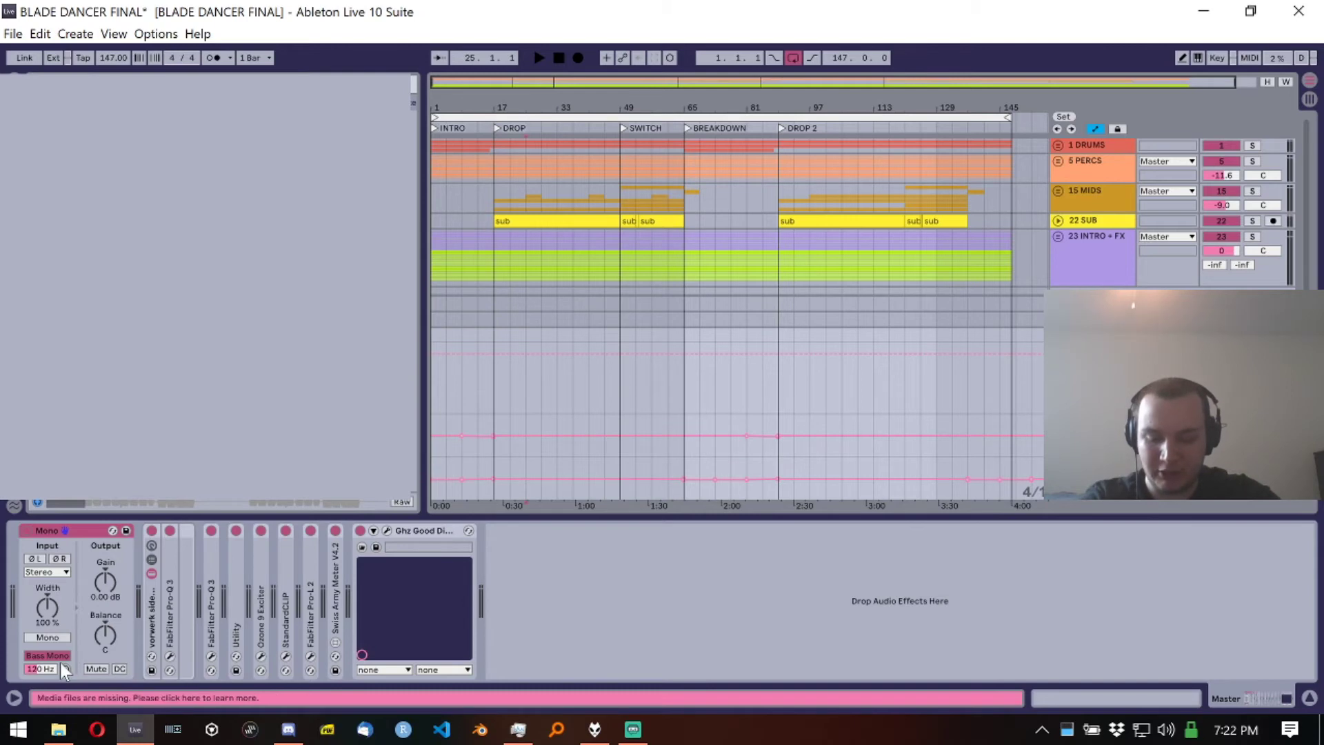
double_click(152, 605)
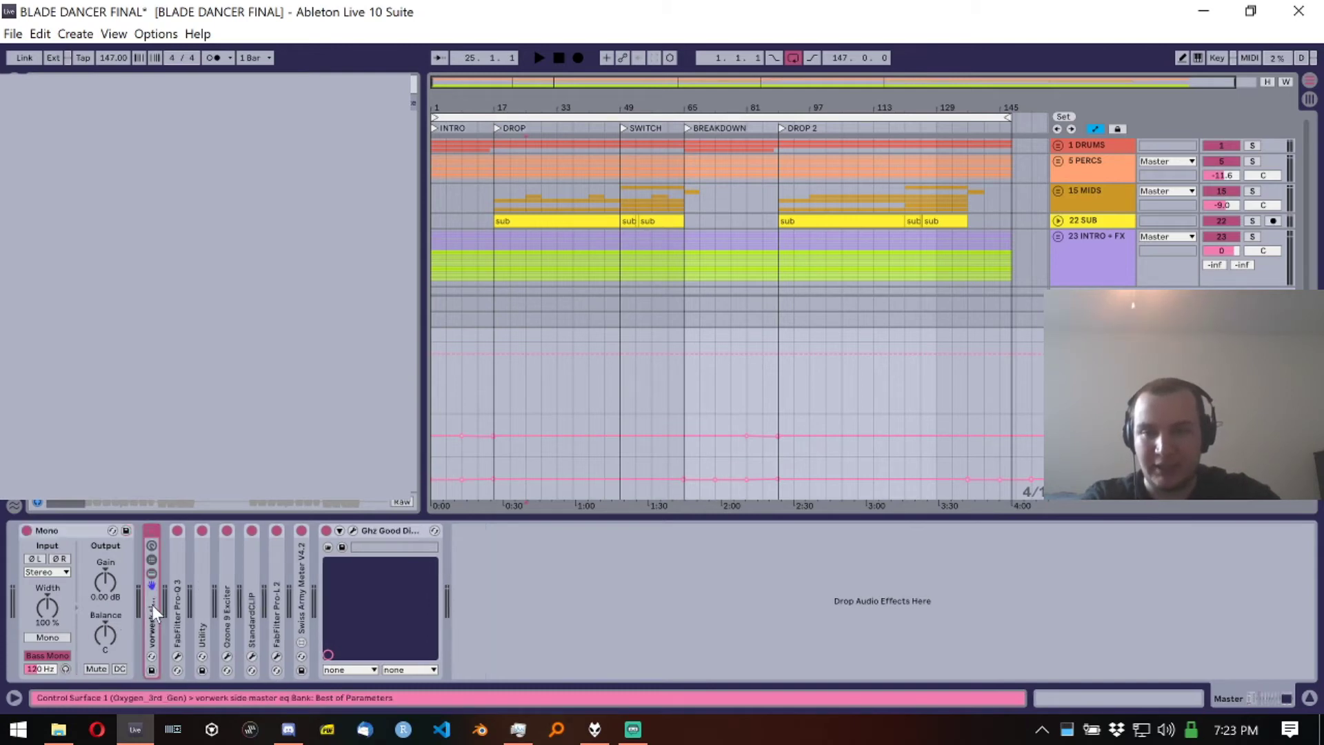
double_click(151, 606)
Step: Open the FabFilter Pro-Q 3 inside the Master's side EQ rack and examine its low cut and high-mid side bands
click(196, 530)
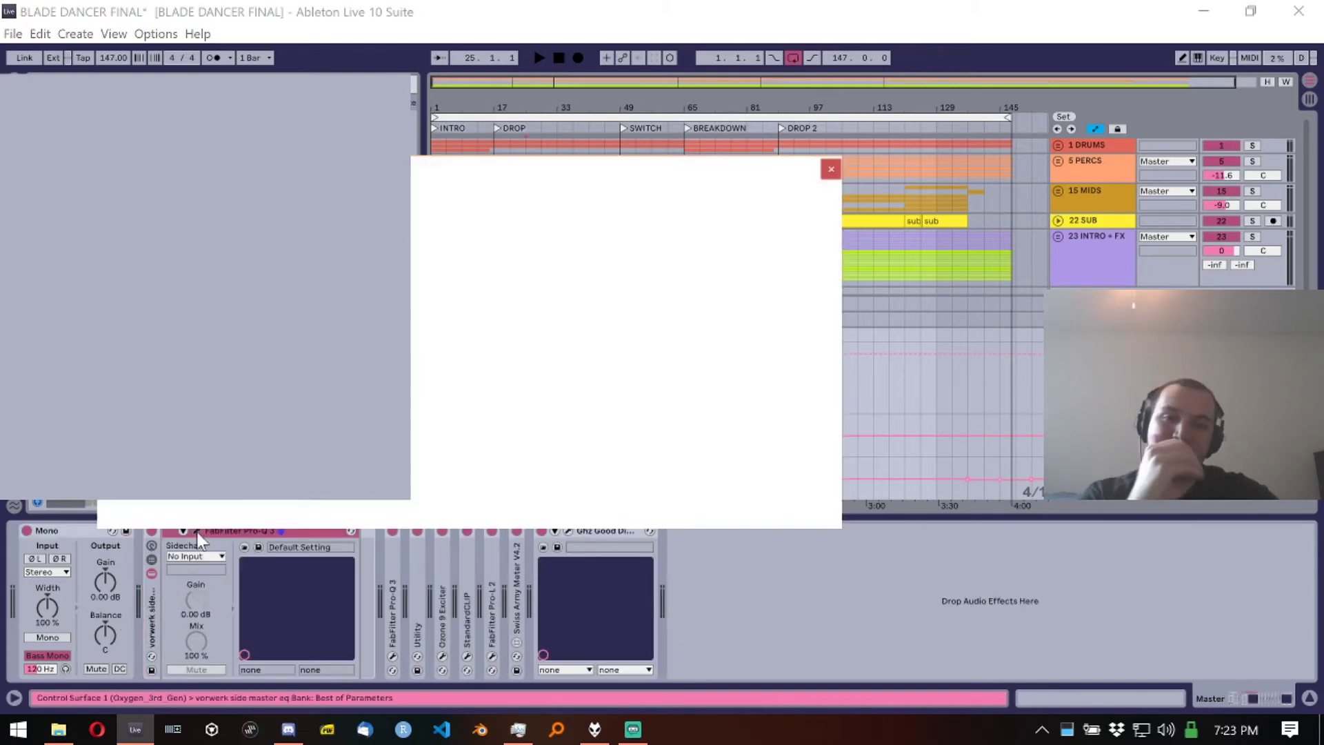
drag(502, 174, 913, 155)
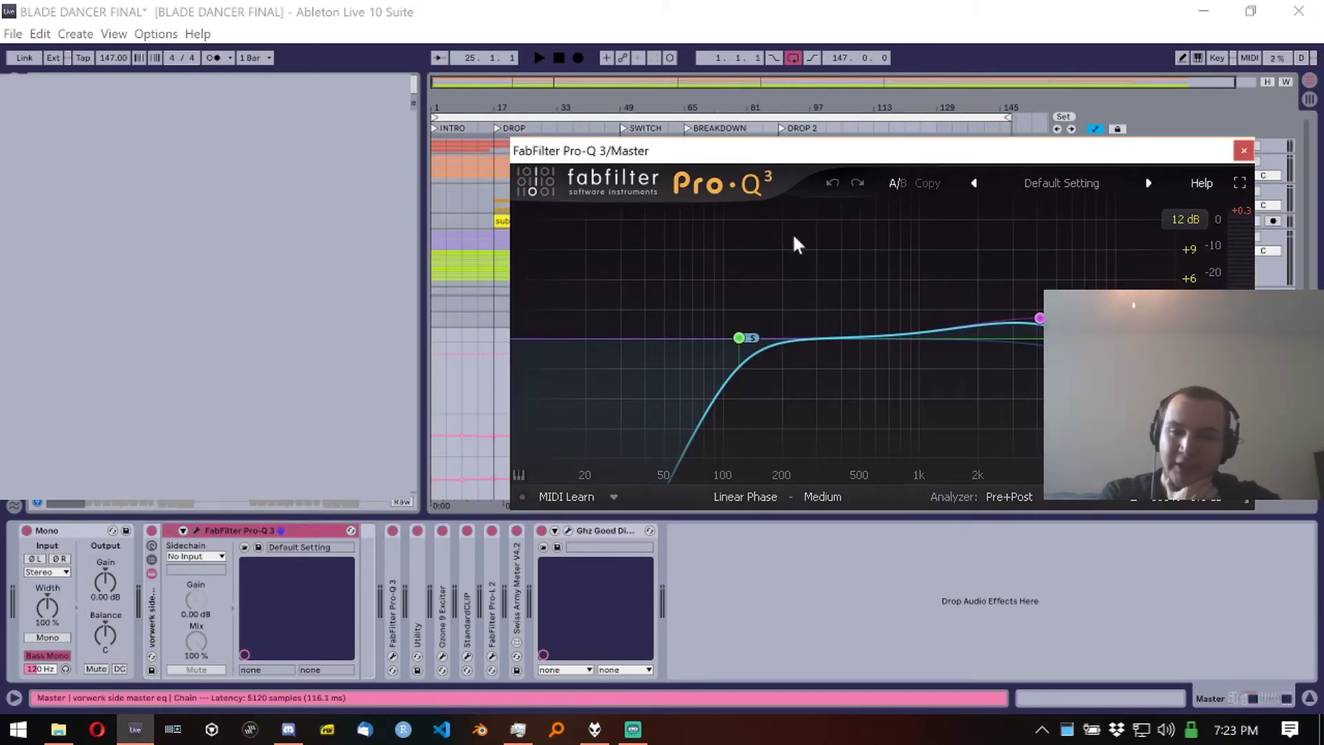
click(738, 338)
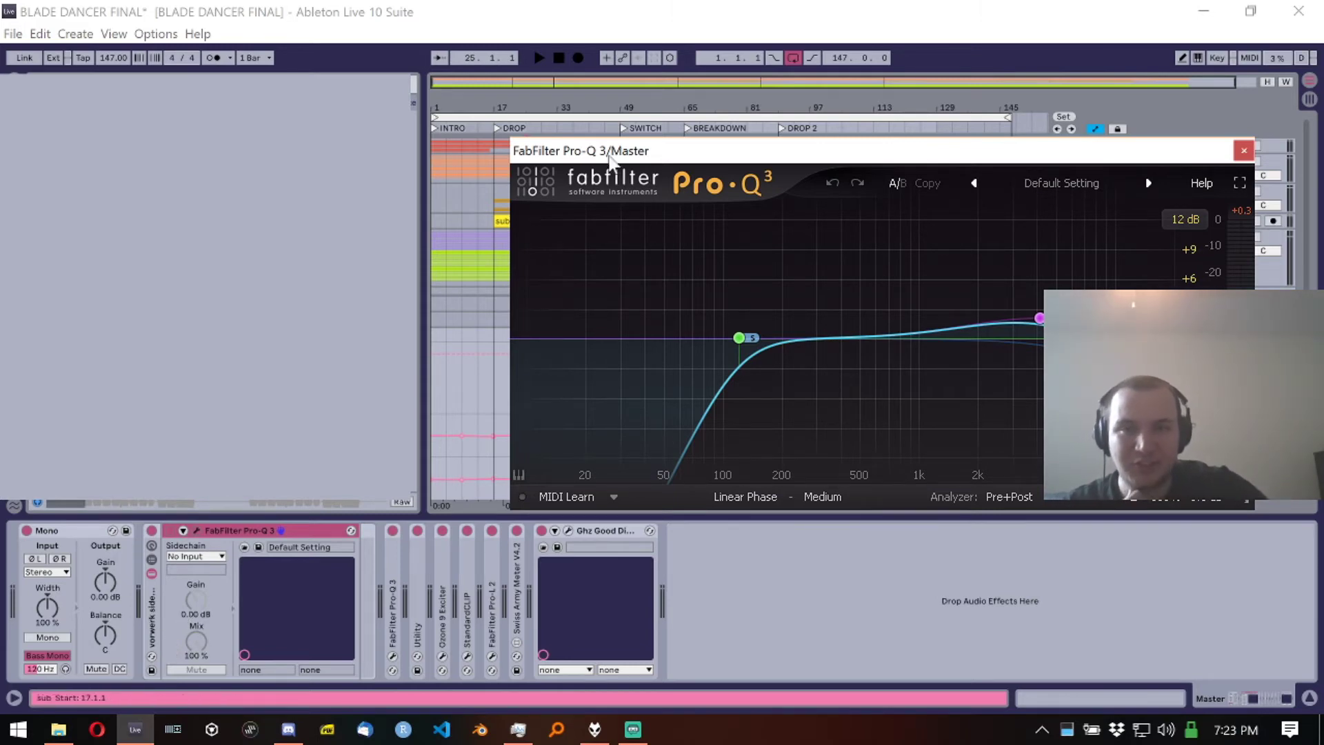
drag(610, 155, 562, 123)
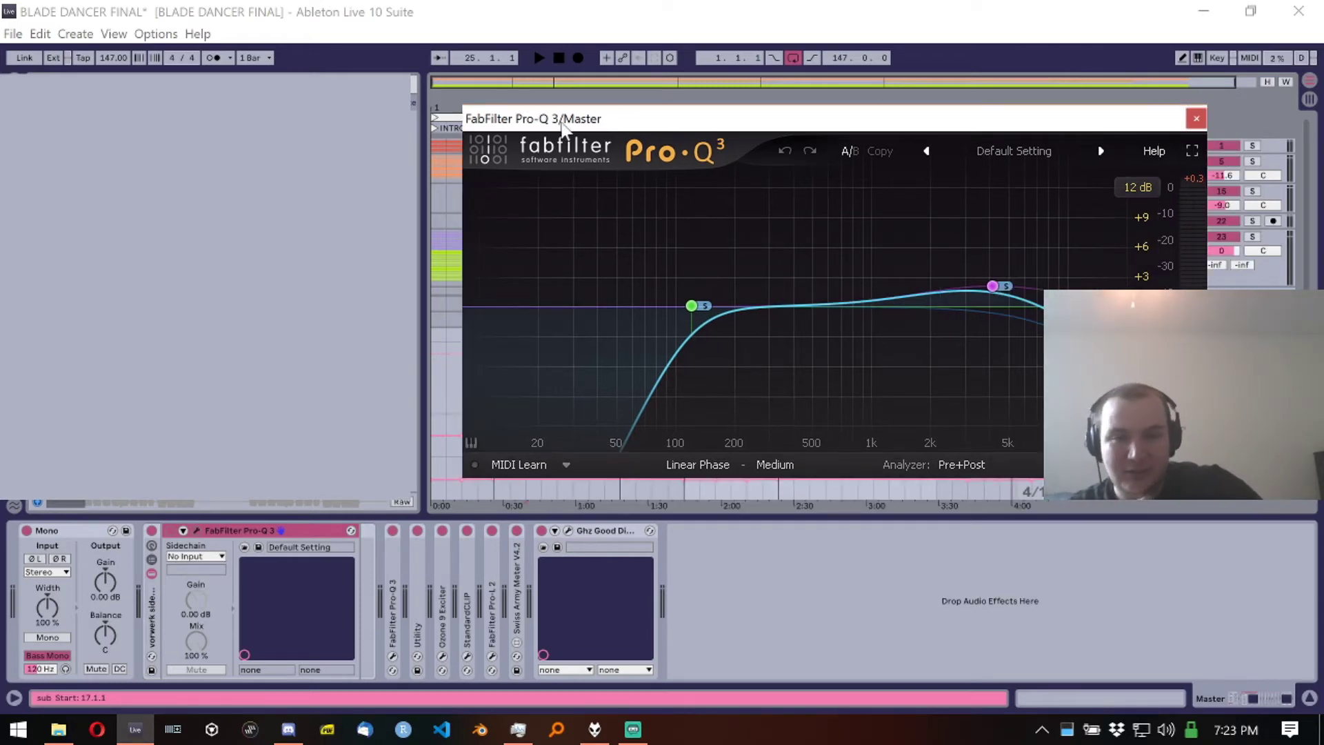
drag(562, 122, 561, 126)
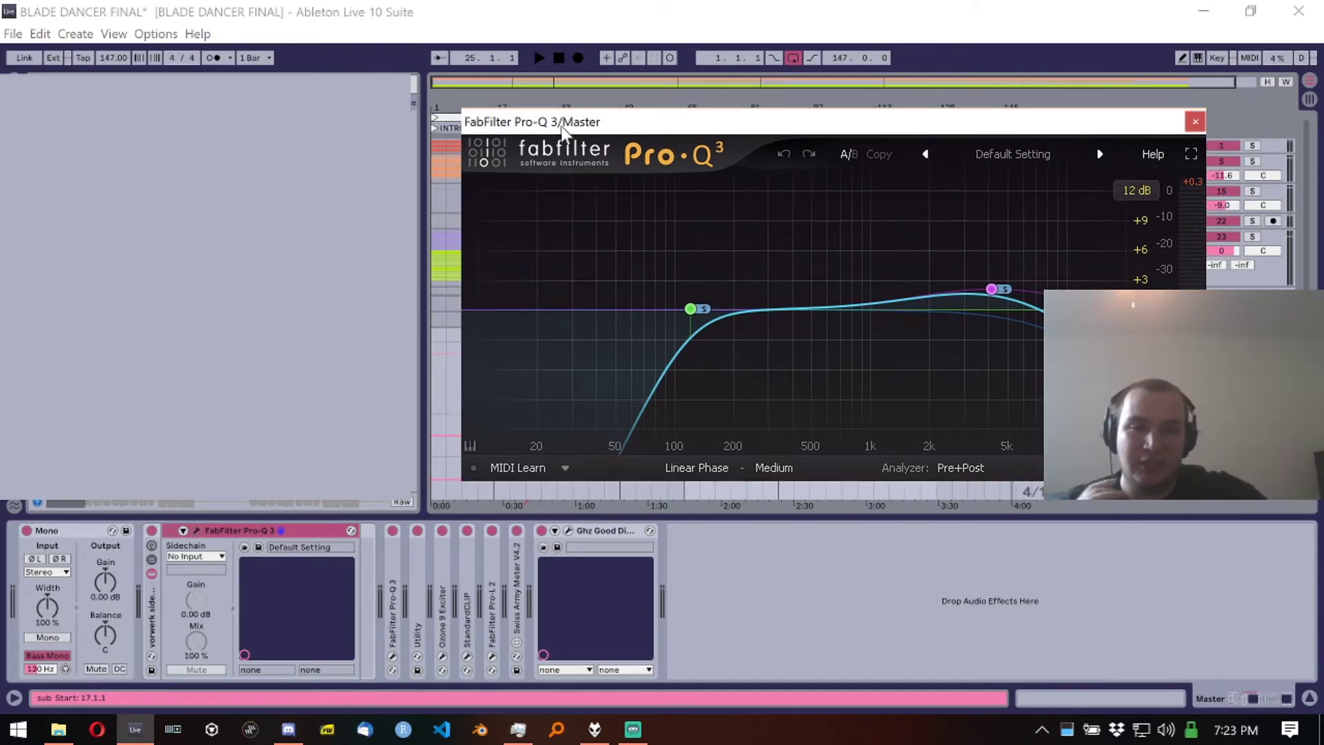
mouse_move(942, 327)
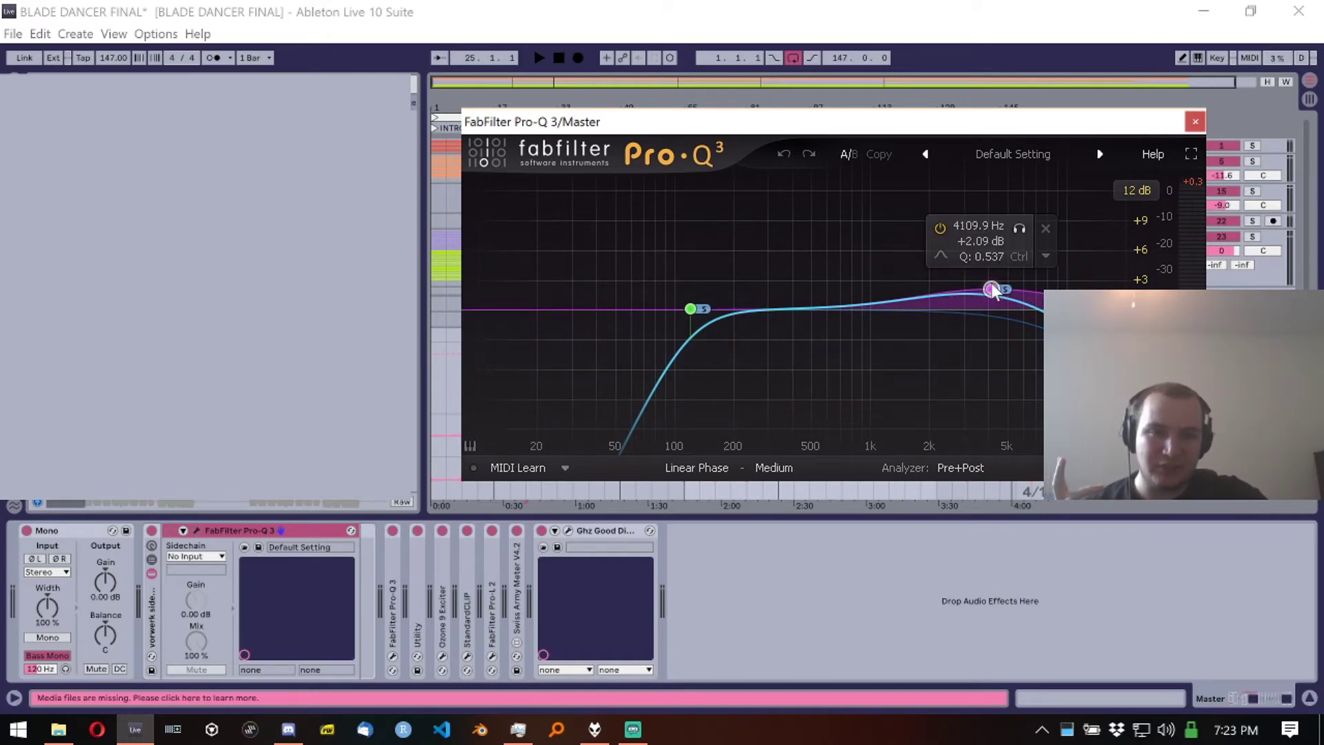
mouse_move(697, 312)
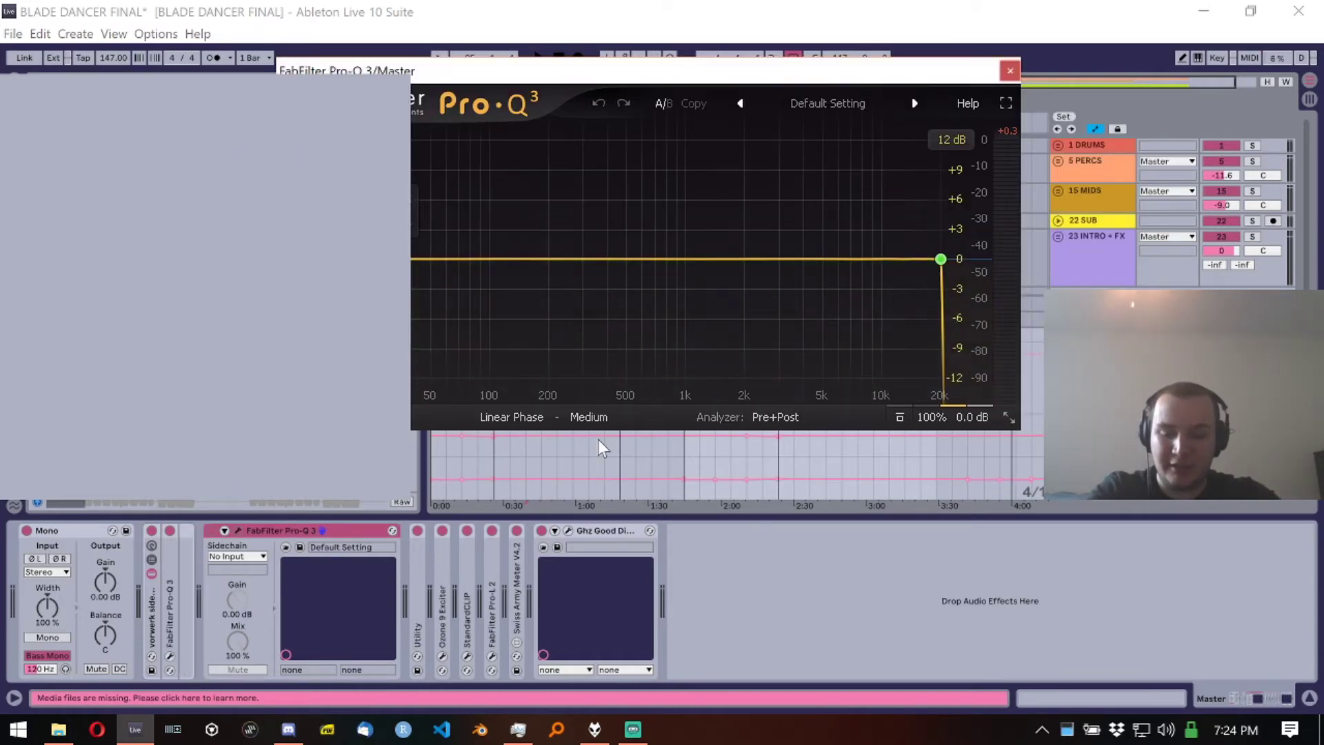
Step: Examine the high cut and Linear Phase processing mode of the Master's second Pro-Q 3, and close both EQ windows
click(525, 445)
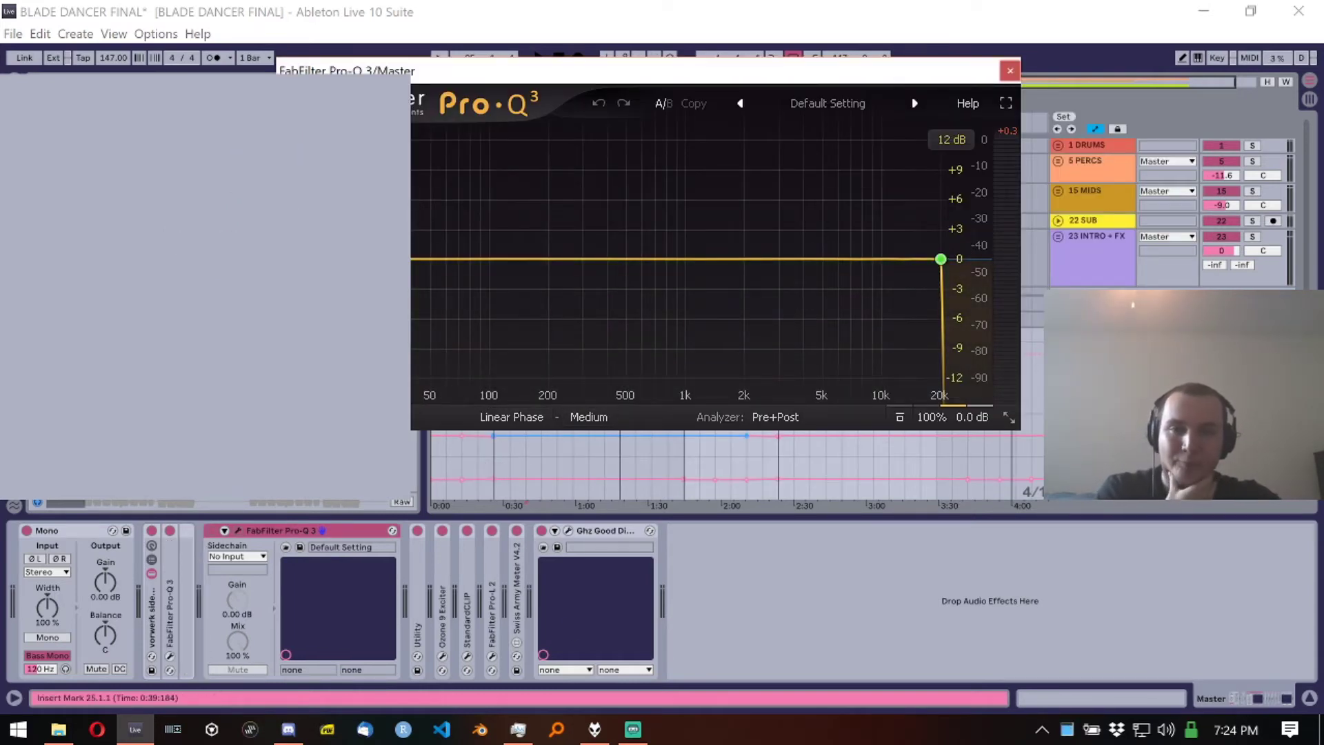
mouse_move(959, 257)
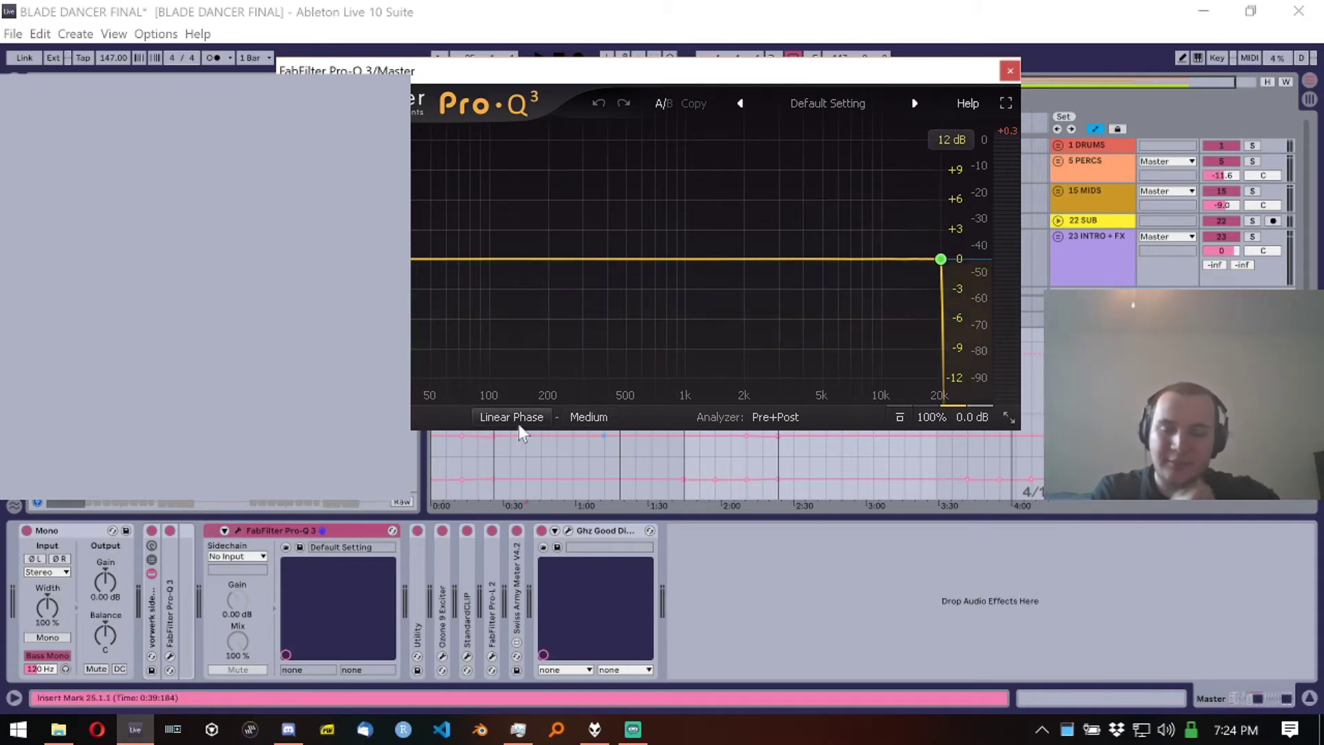
mouse_move(521, 427)
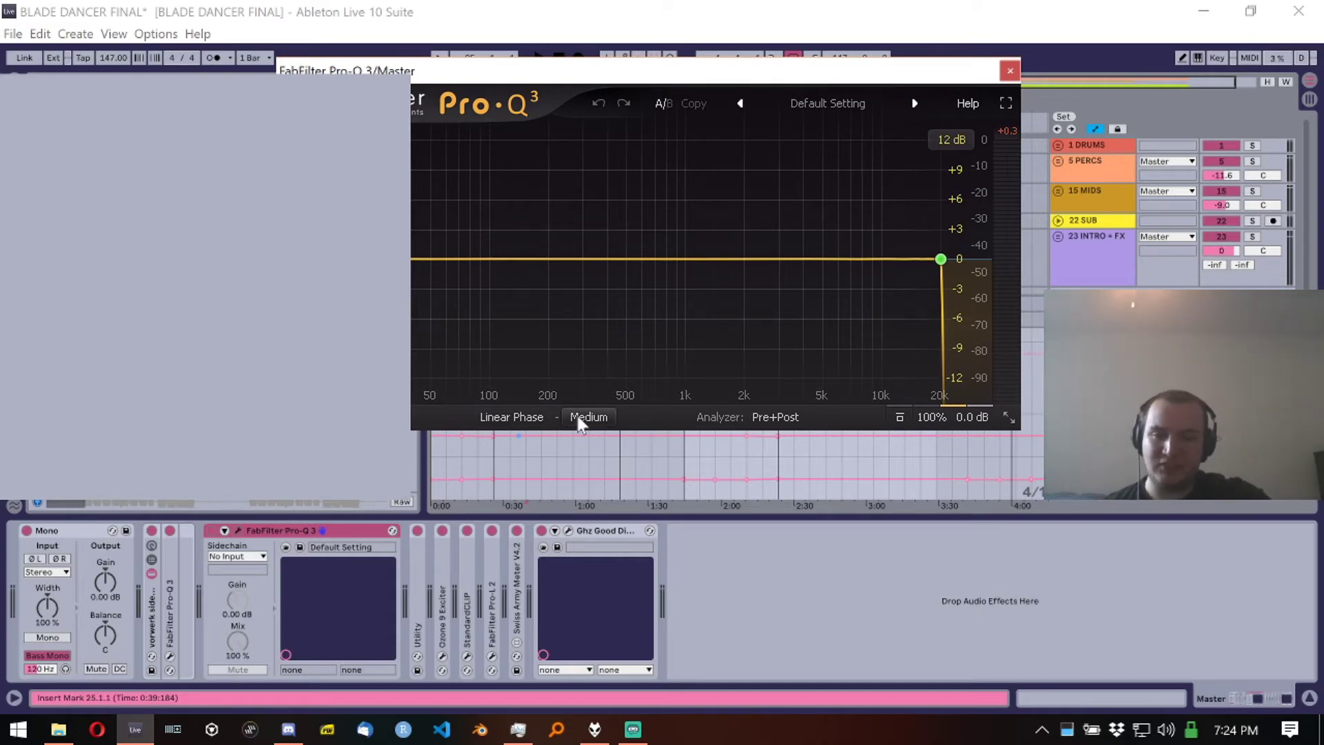
mouse_move(580, 423)
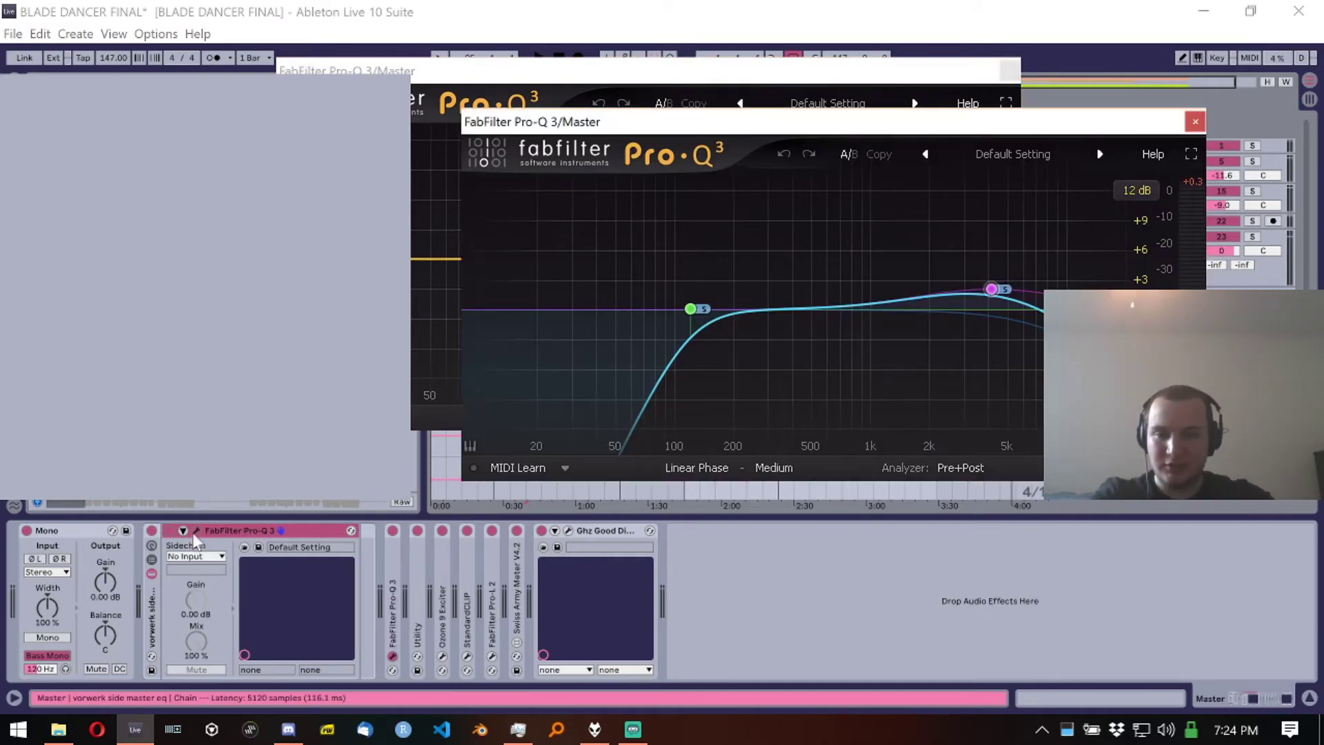
click(1193, 124)
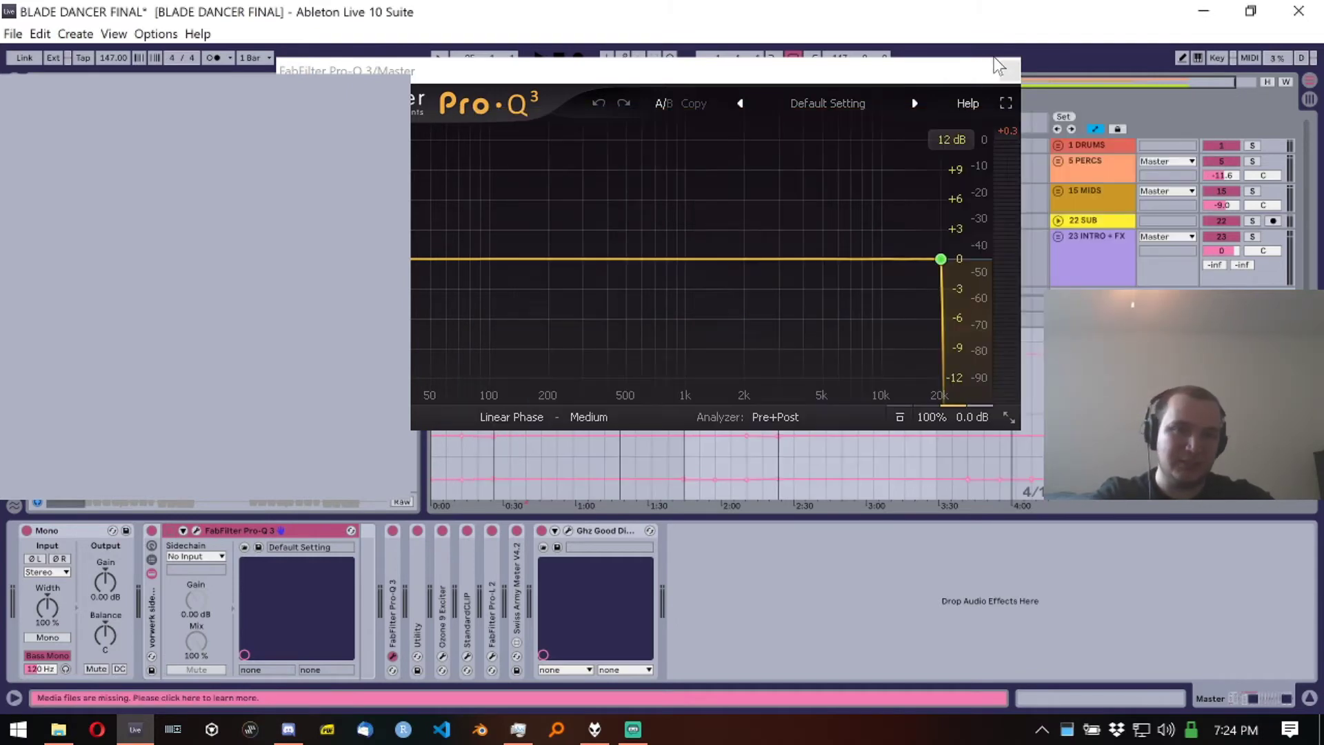
click(1013, 70)
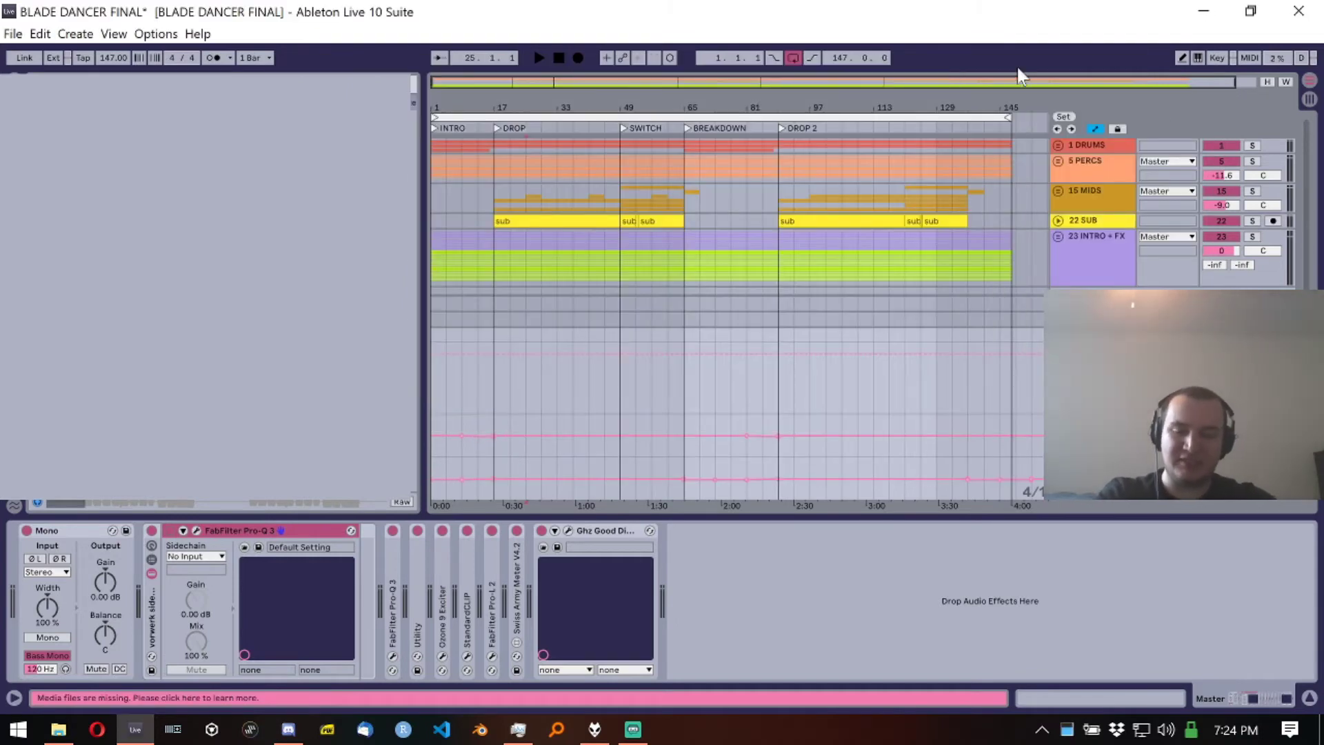
Step: Fold the rack's Pro-Q 3, reopen the second Pro-Q 3 to review its phase mode, and fold it as well
double_click(269, 529)
click(237, 569)
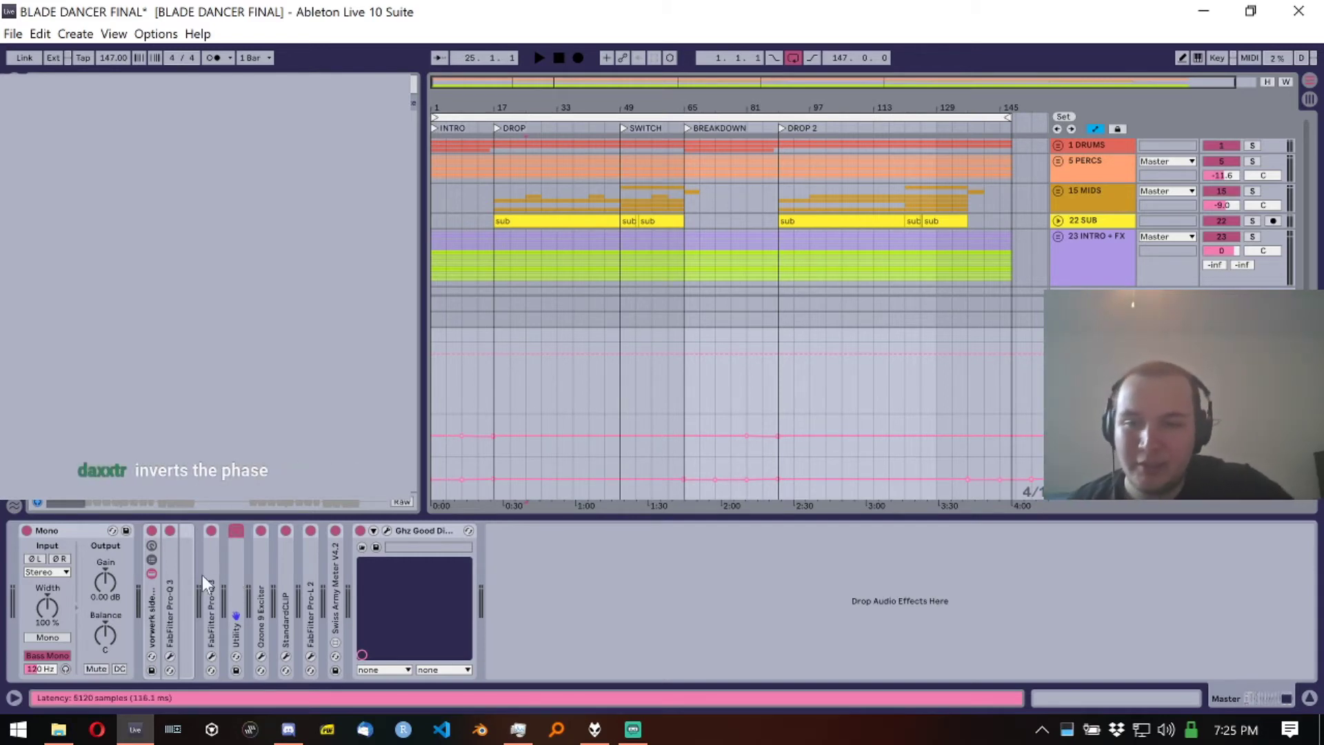
double_click(213, 578)
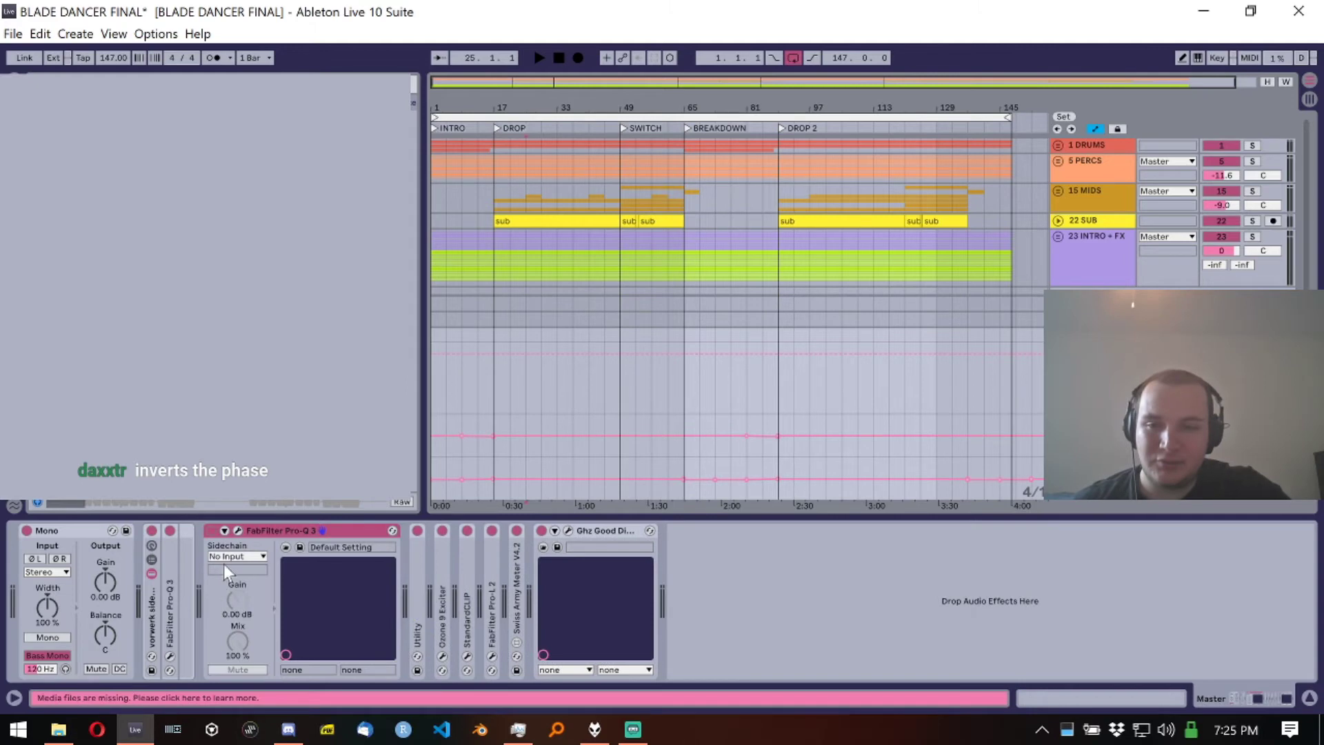
click(240, 528)
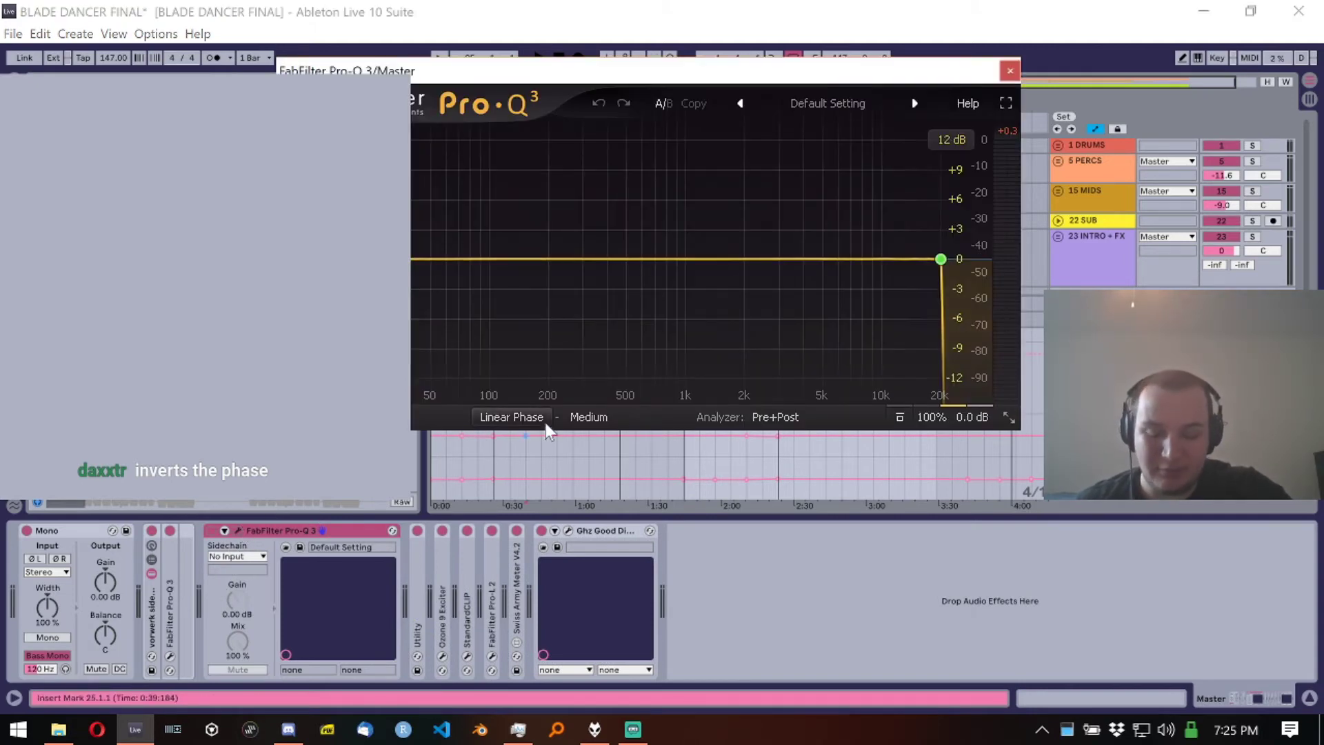
mouse_move(544, 423)
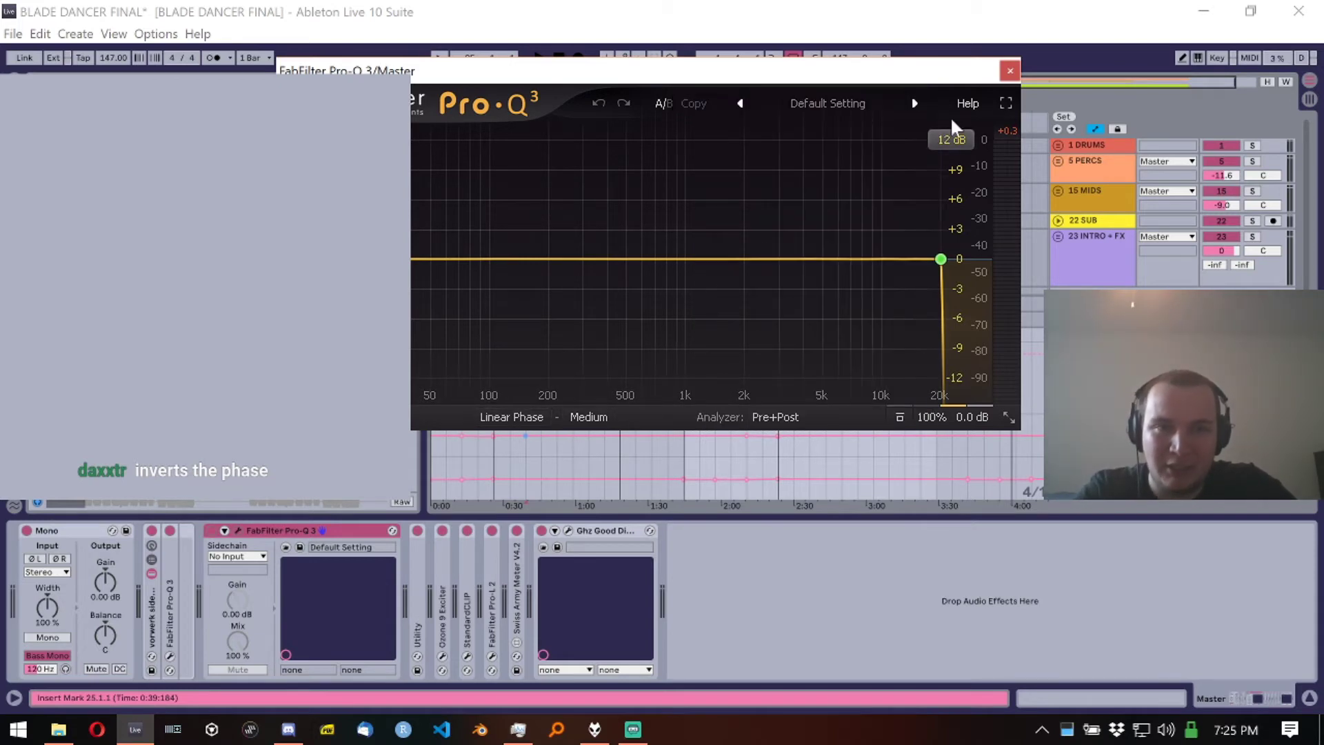
click(1011, 70)
double_click(306, 527)
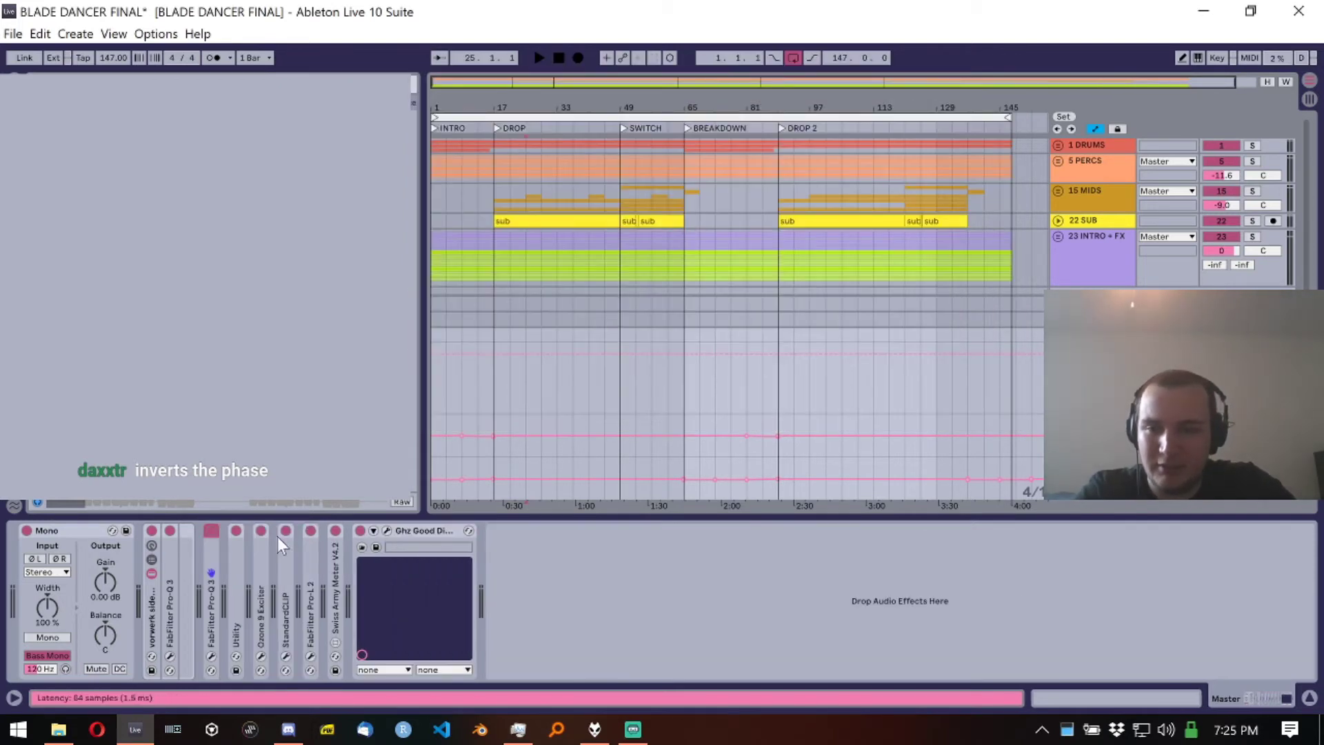
Step: Unfold the Master's Utility, show its Width automation in a new lane, and check the values at bars 13 and 9
double_click(227, 556)
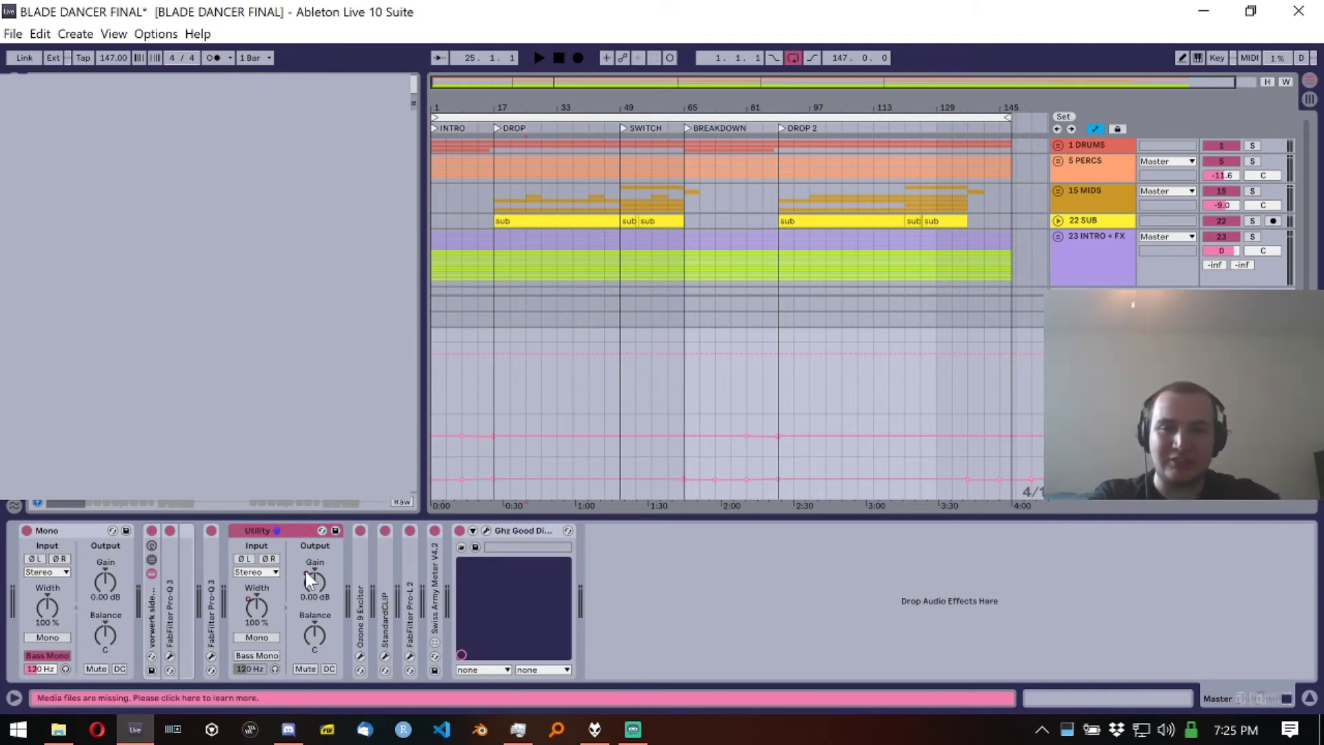
right_click(256, 603)
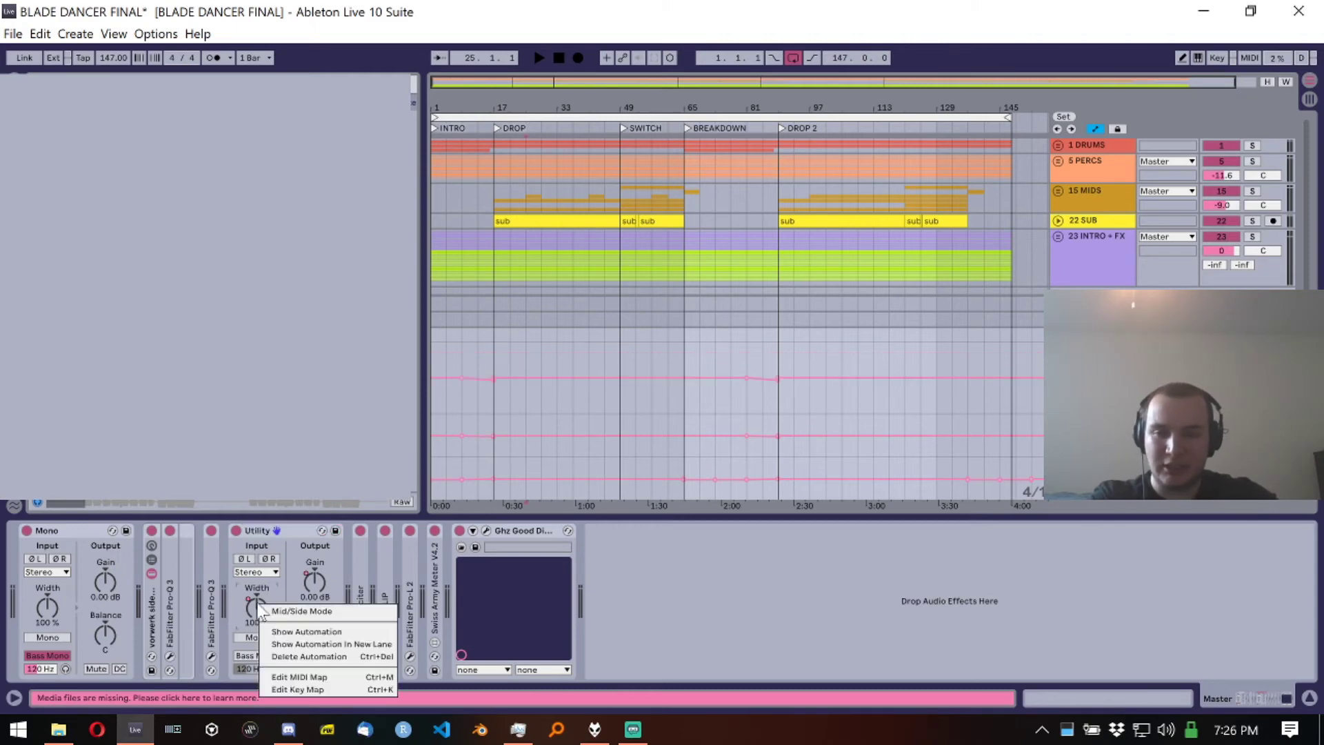
click(288, 645)
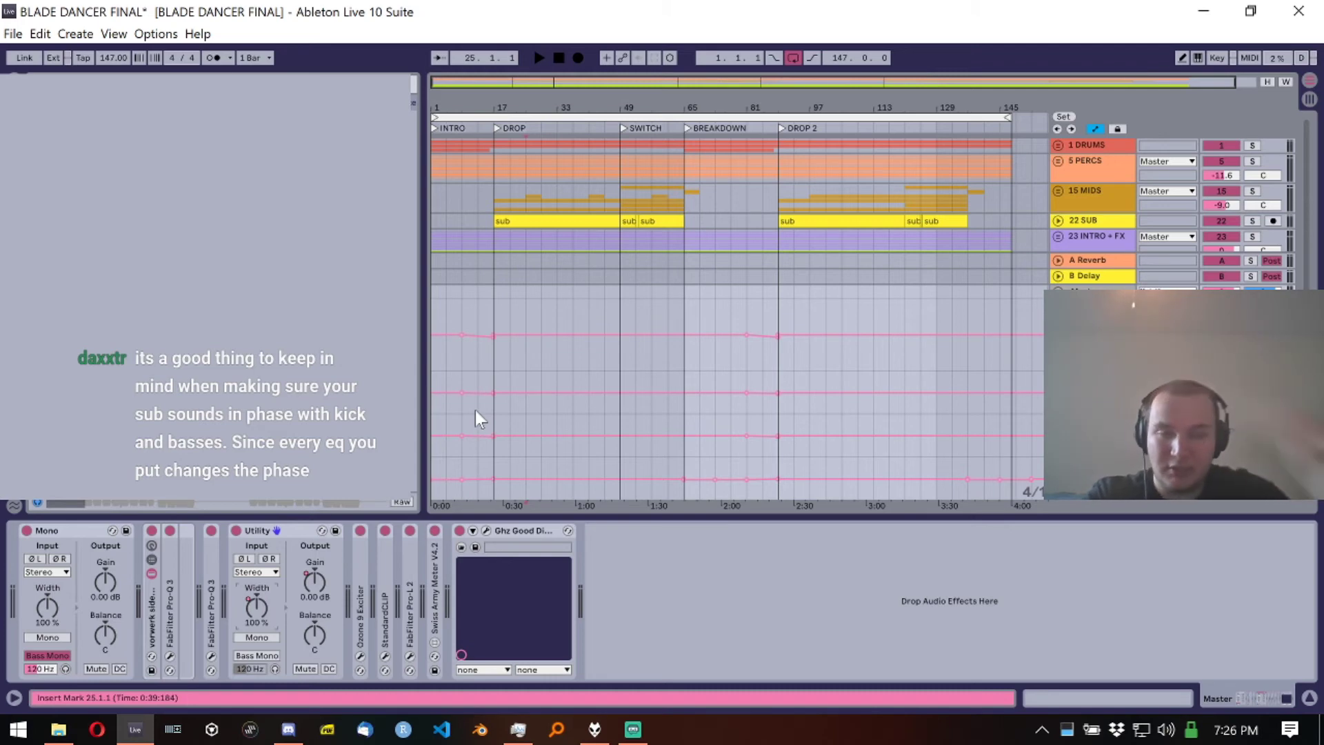
click(476, 381)
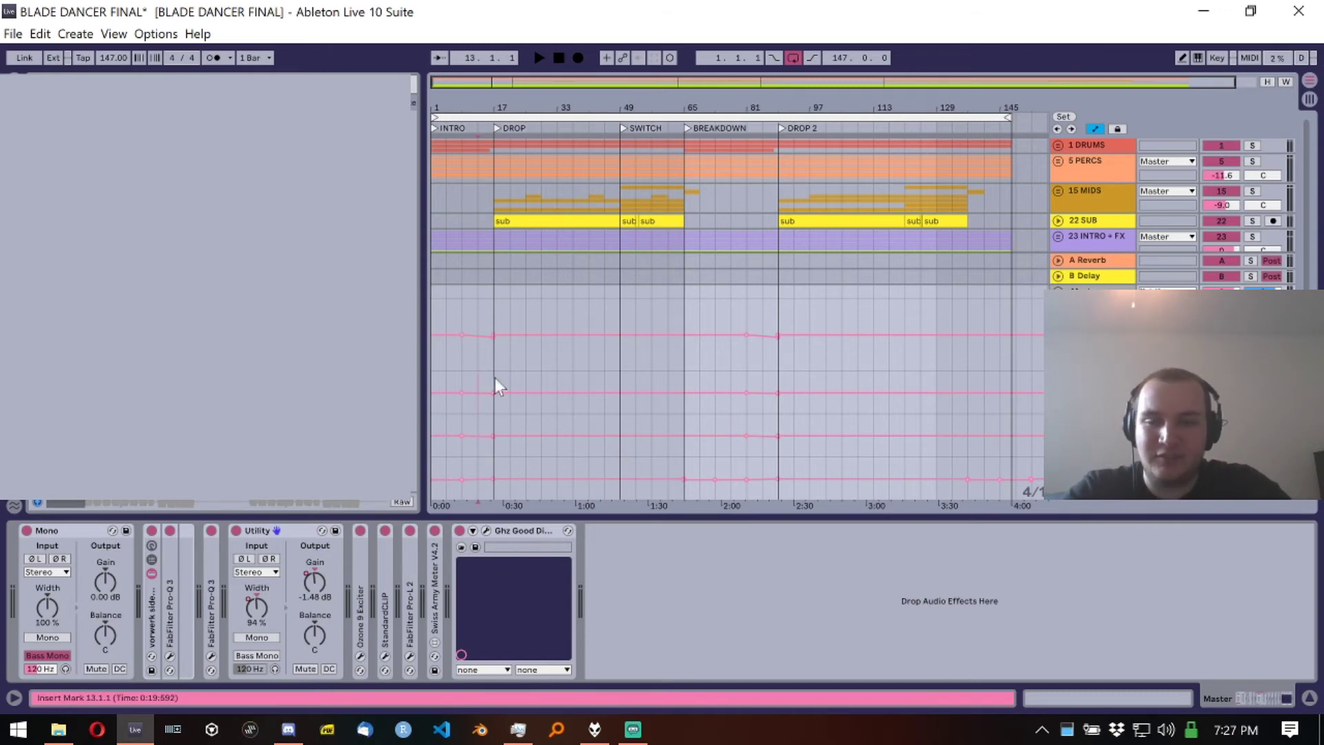
click(456, 378)
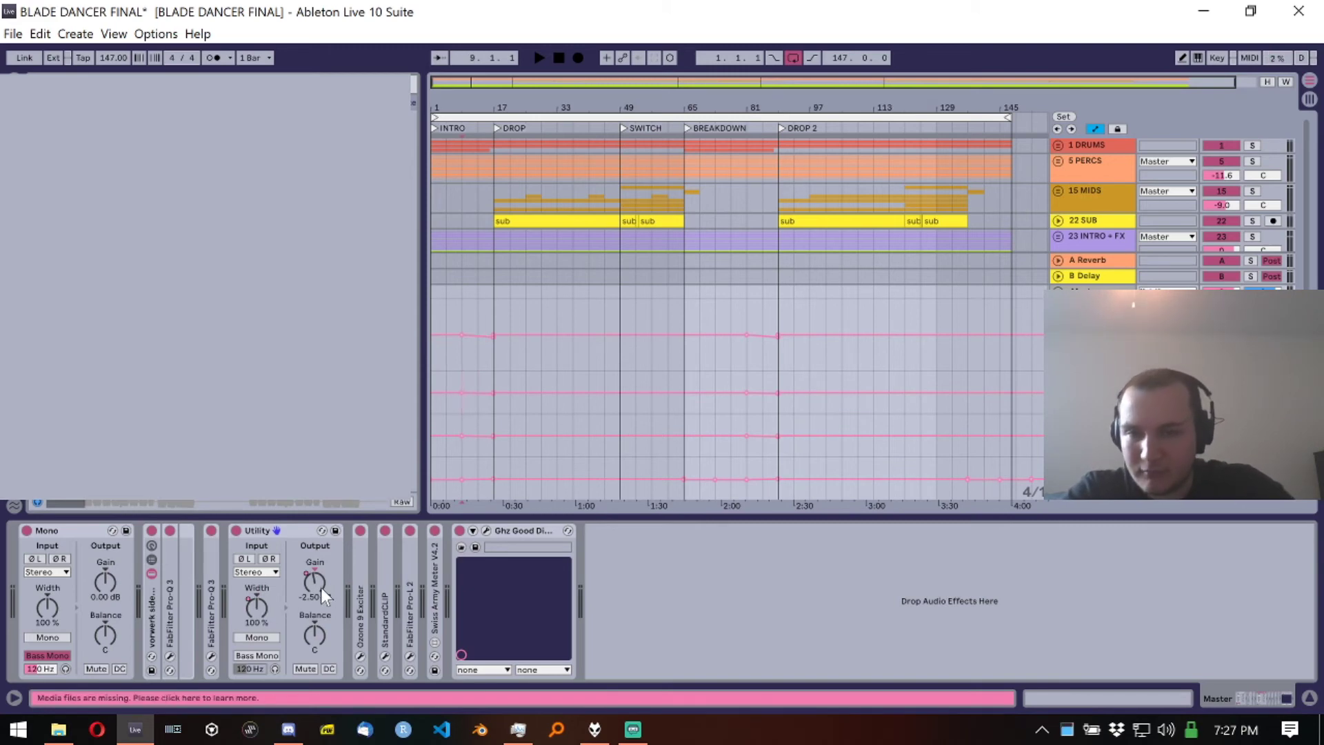
Step: Add another lane for the Utility's Width automation and select the range from bar 9 to bar 17 before the DROP
right_click(262, 619)
click(297, 626)
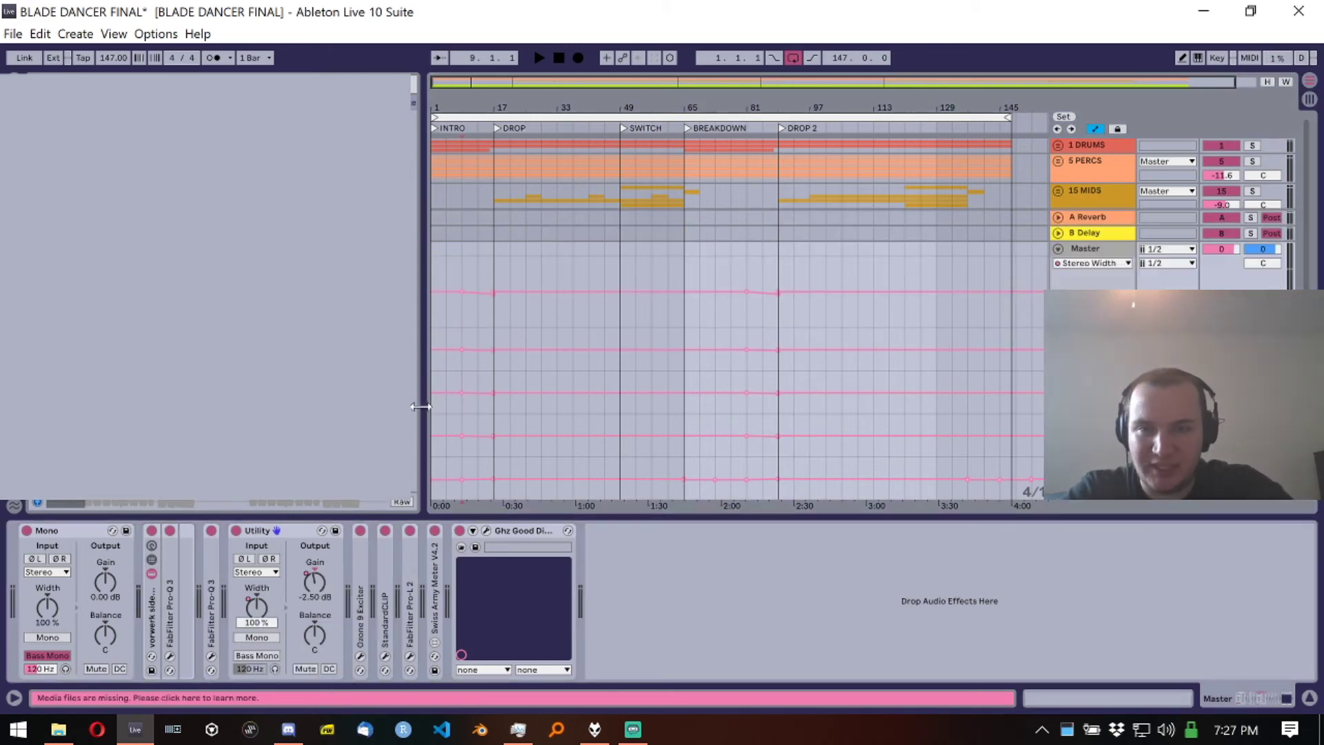
click(472, 338)
drag(475, 337, 495, 331)
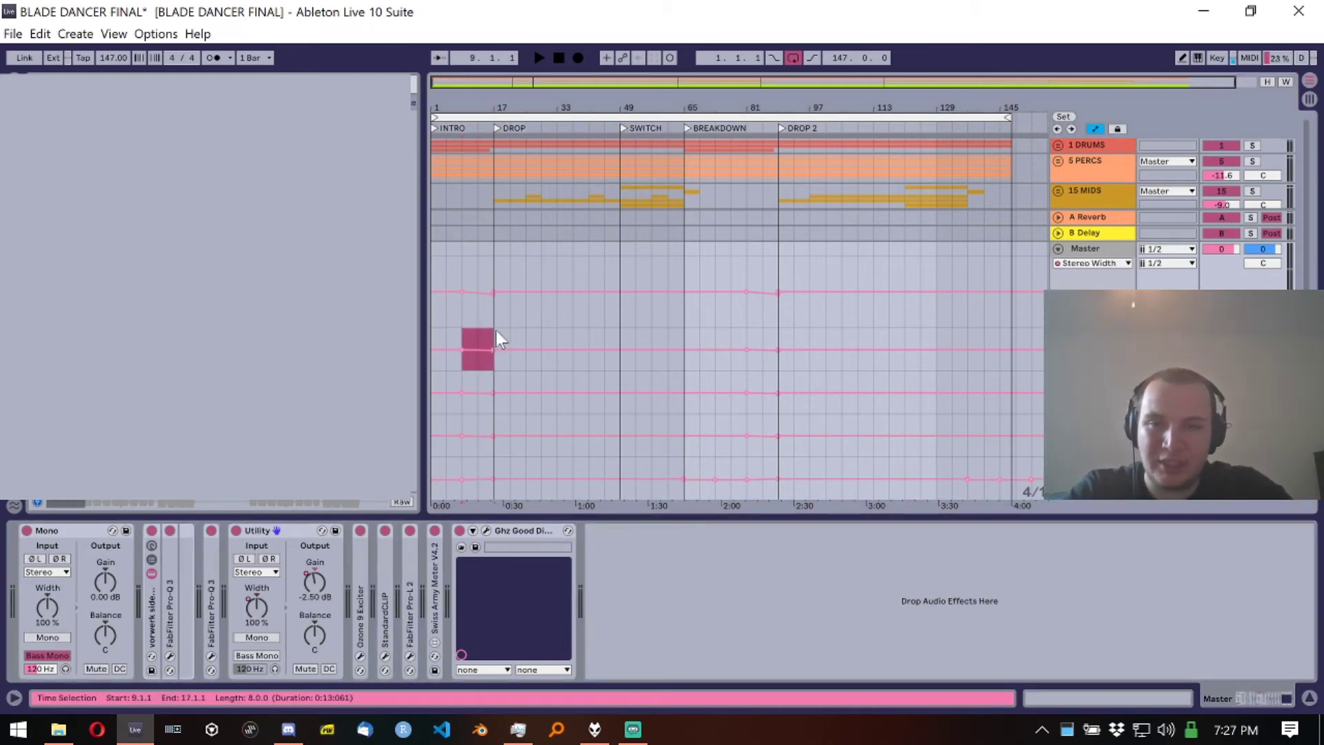
Step: Place the insert mark at bar 9 and reduce the Master Utility's Width to 0 %
right_click(267, 615)
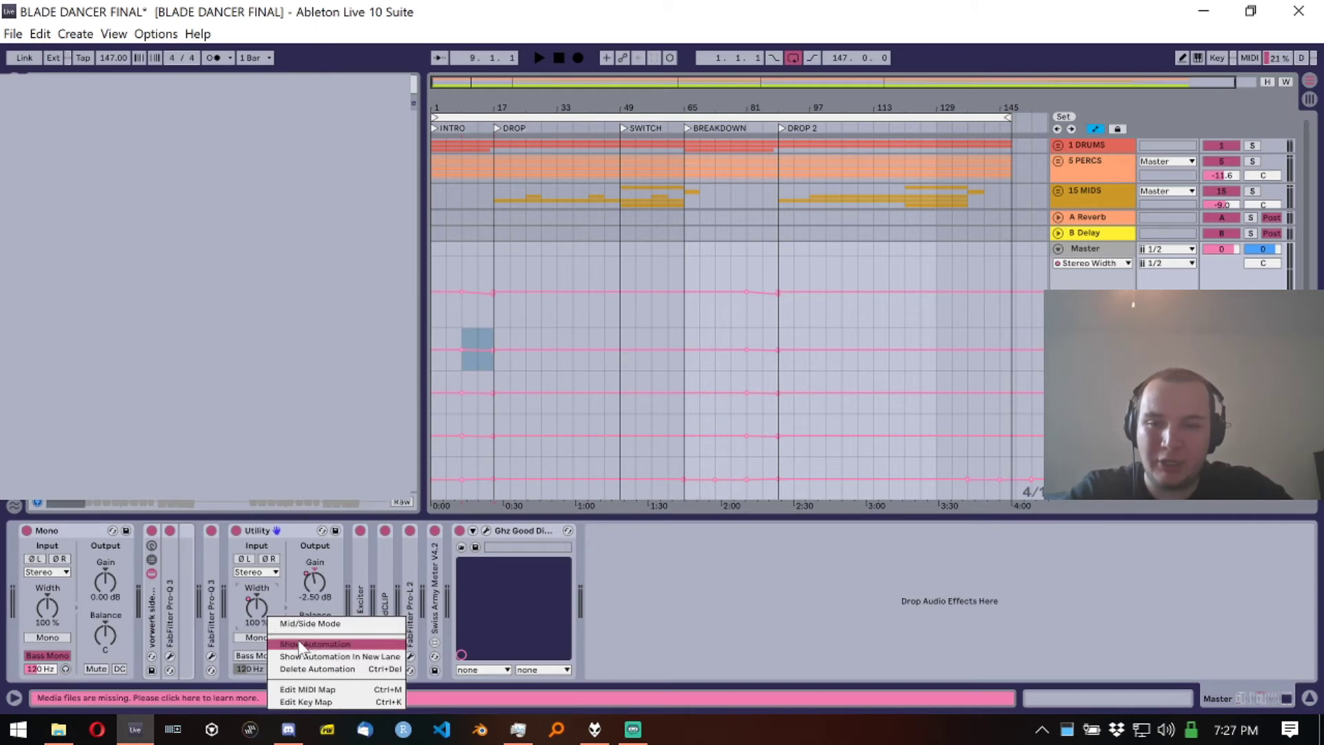
click(459, 329)
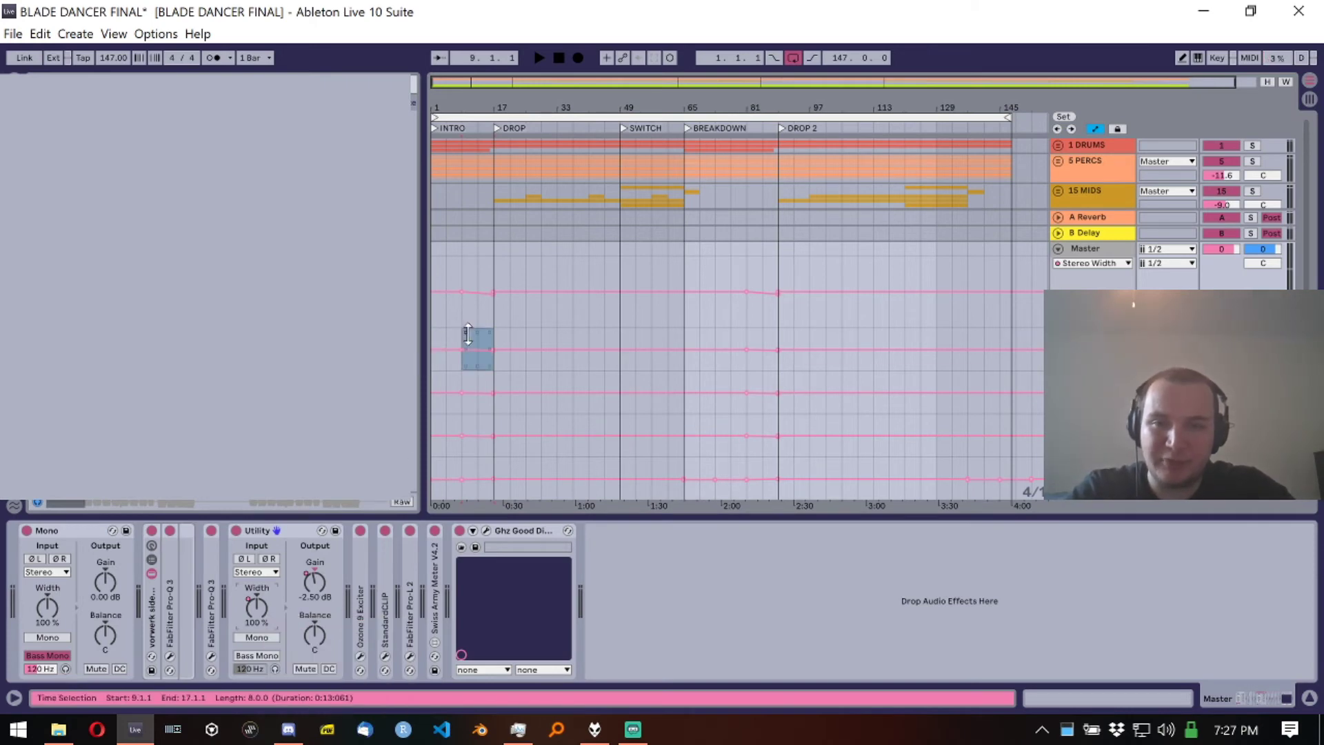
click(458, 332)
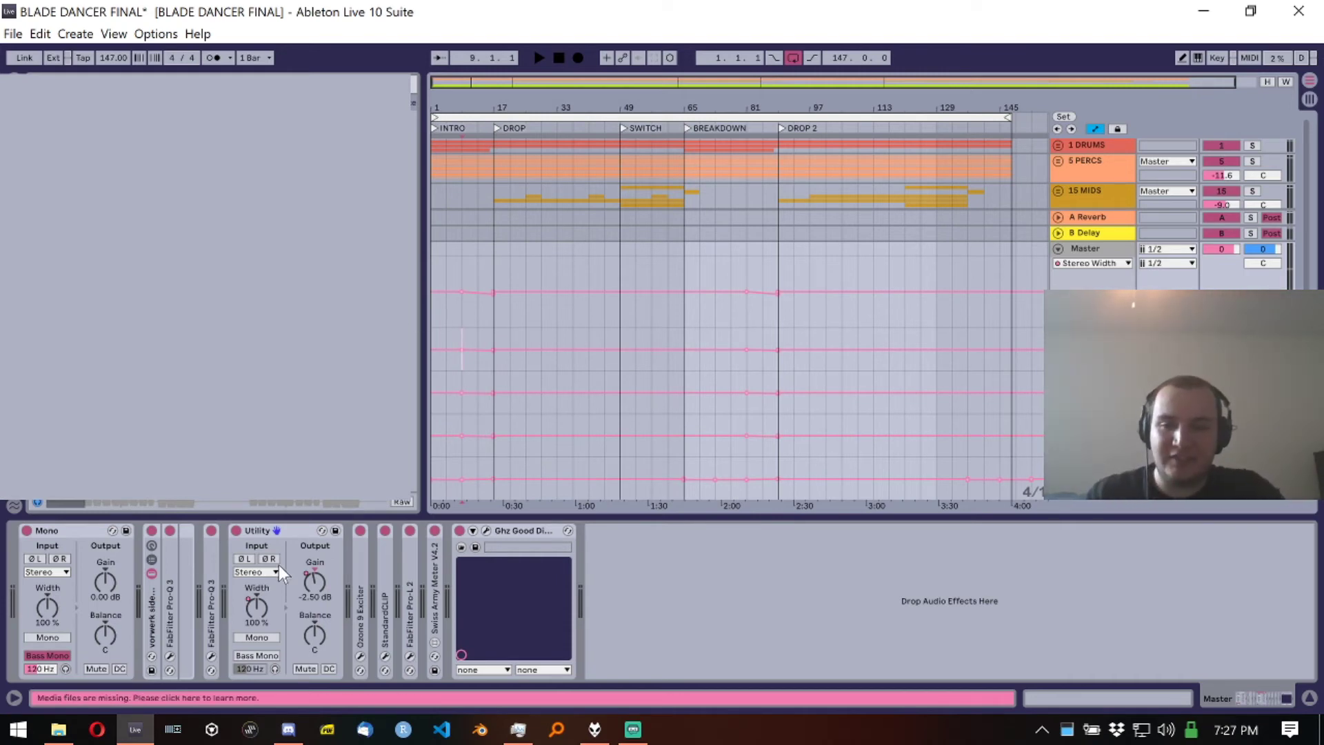
drag(256, 607, 256, 662)
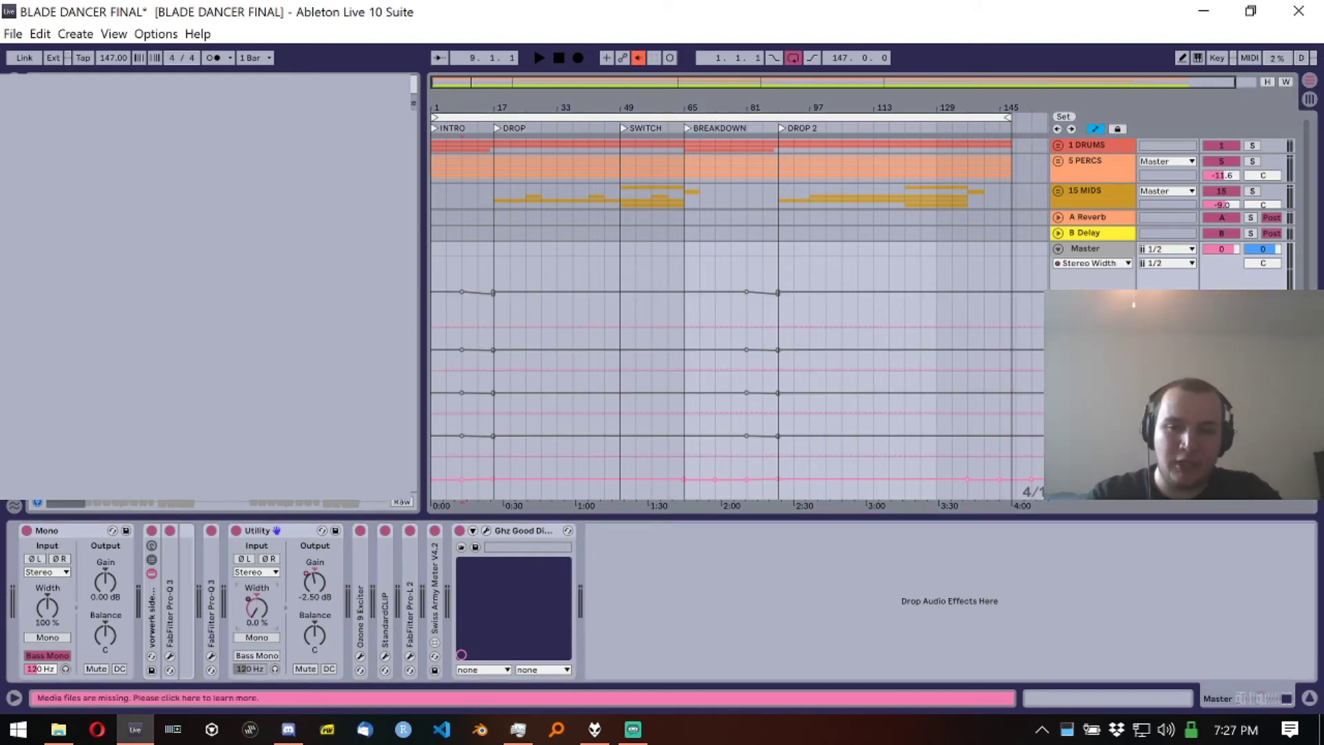
Step: Reset the Master Utility's Width to 100 % and re-enable its automation
drag(256, 607, 256, 538)
drag(250, 610, 250, 609)
key(Delete)
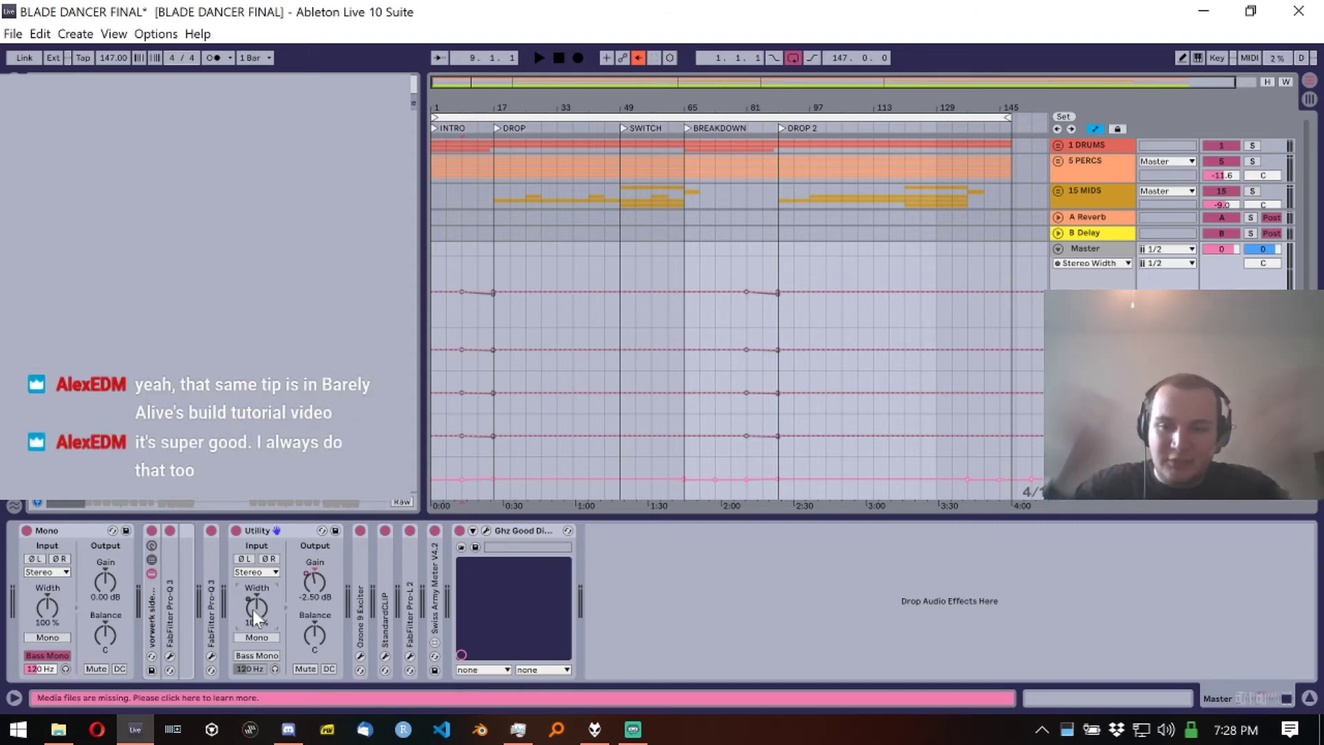
right_click(253, 609)
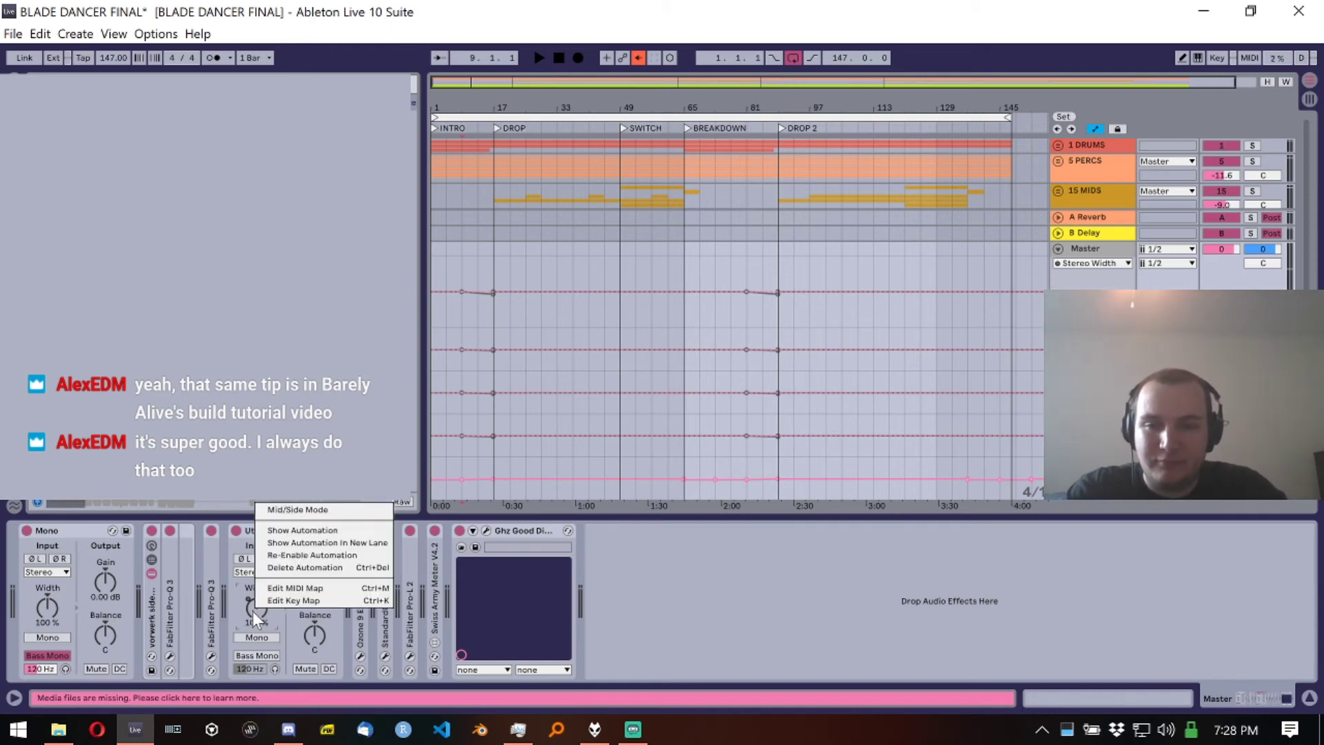
click(294, 552)
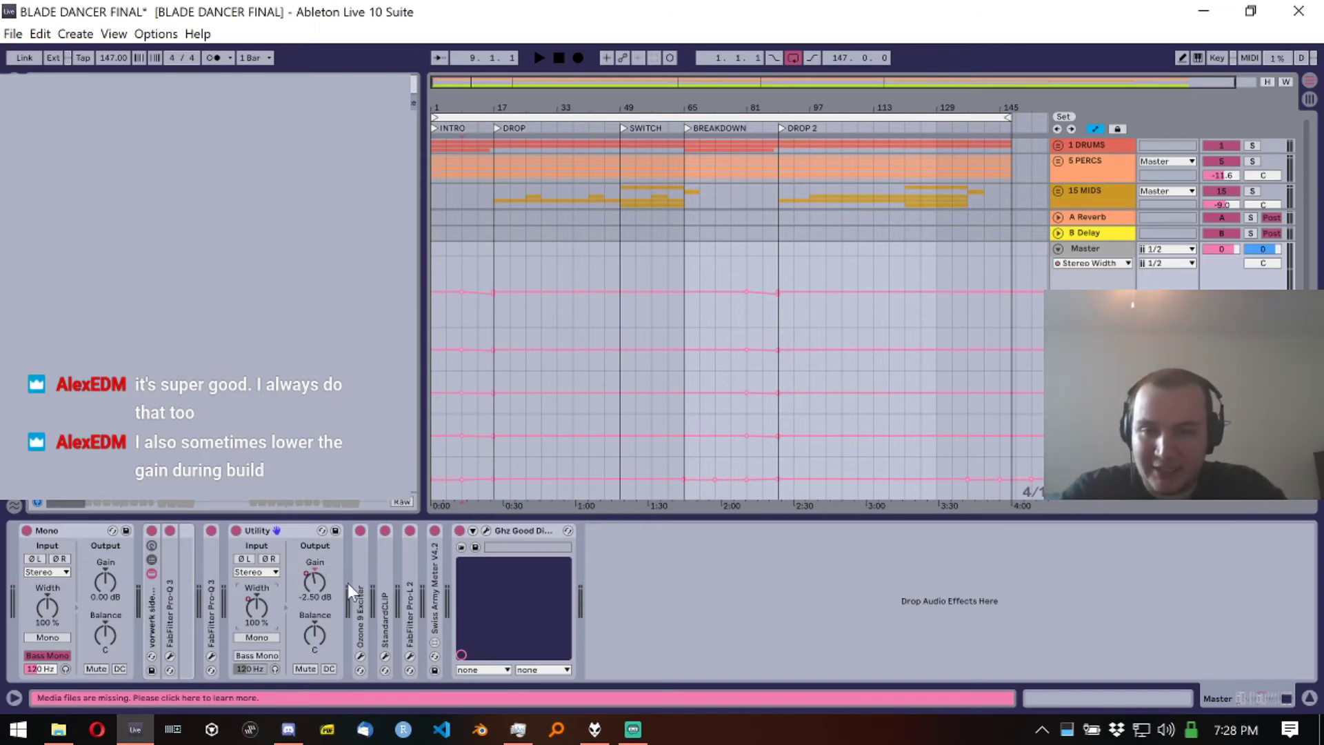
Step: Show the Master Utility's Gain automation and review its envelope across the INTRO, from bar 1 to bar 17
right_click(328, 584)
click(359, 606)
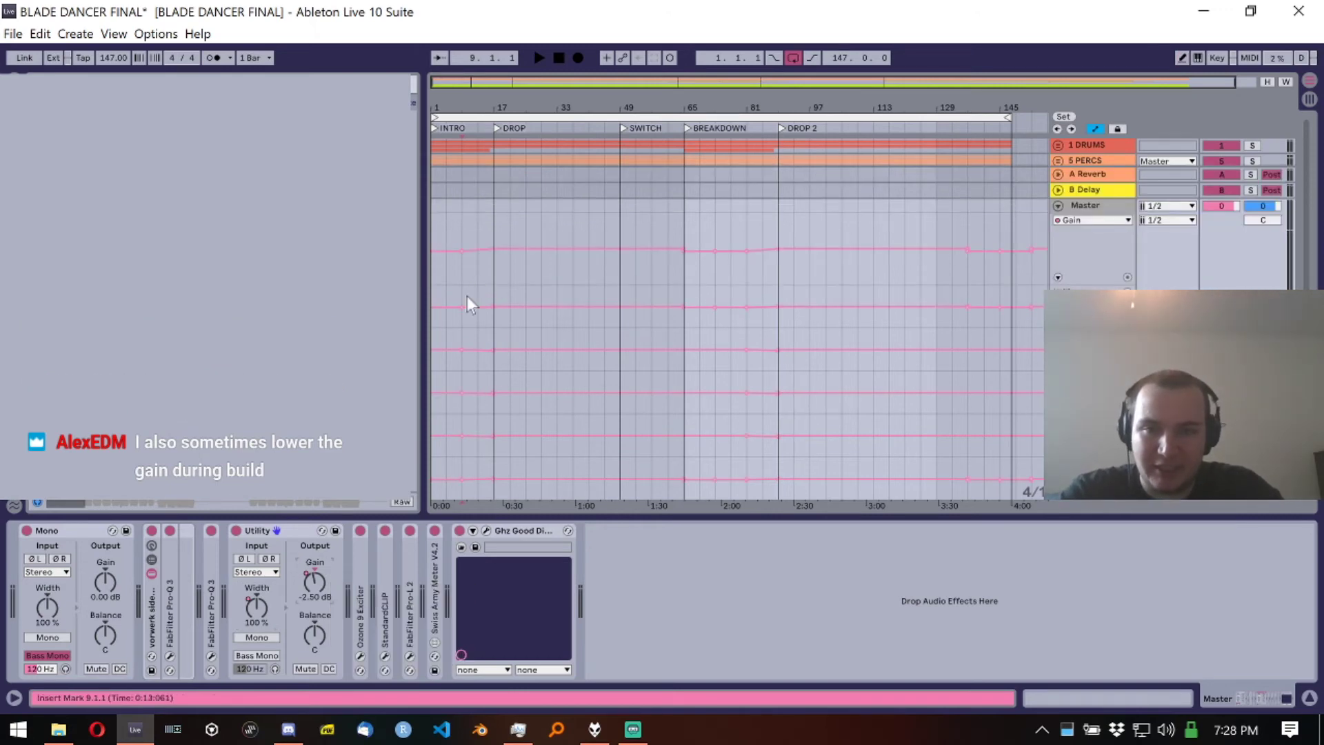
drag(466, 296, 429, 301)
click(498, 293)
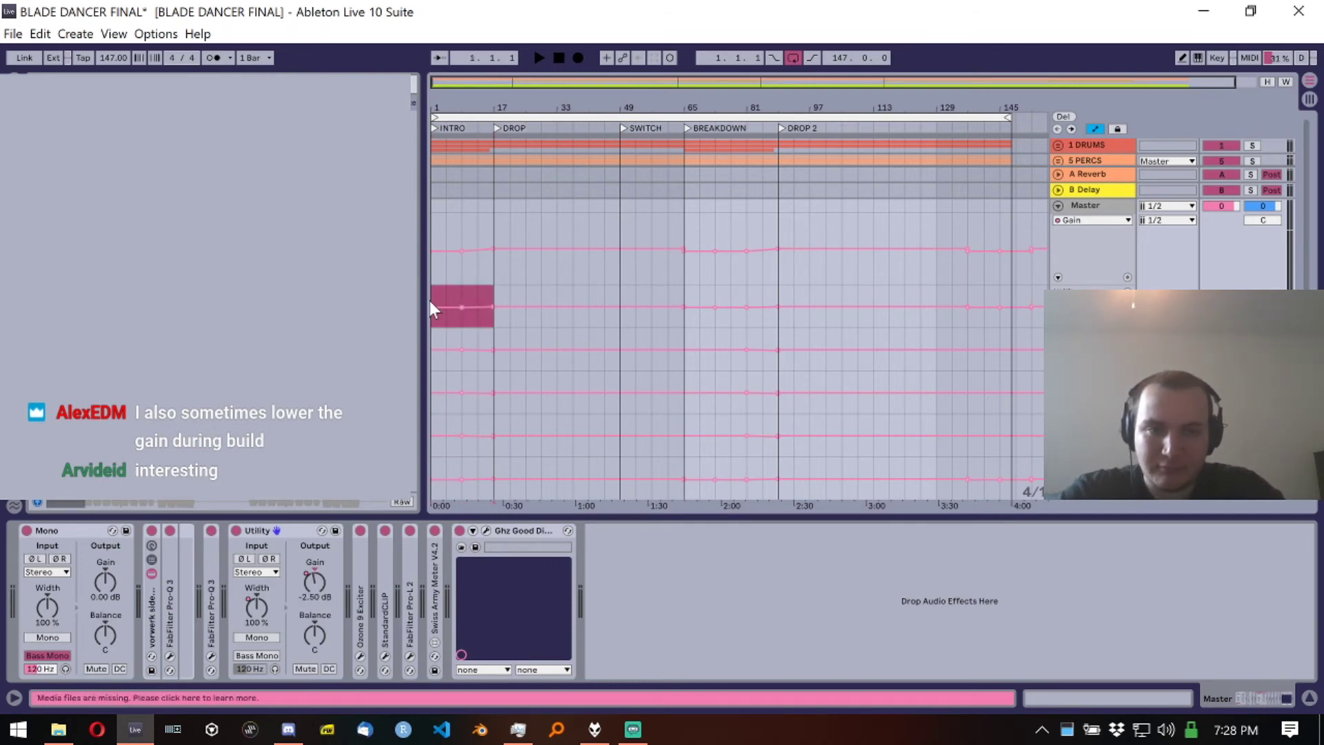
click(495, 290)
click(469, 292)
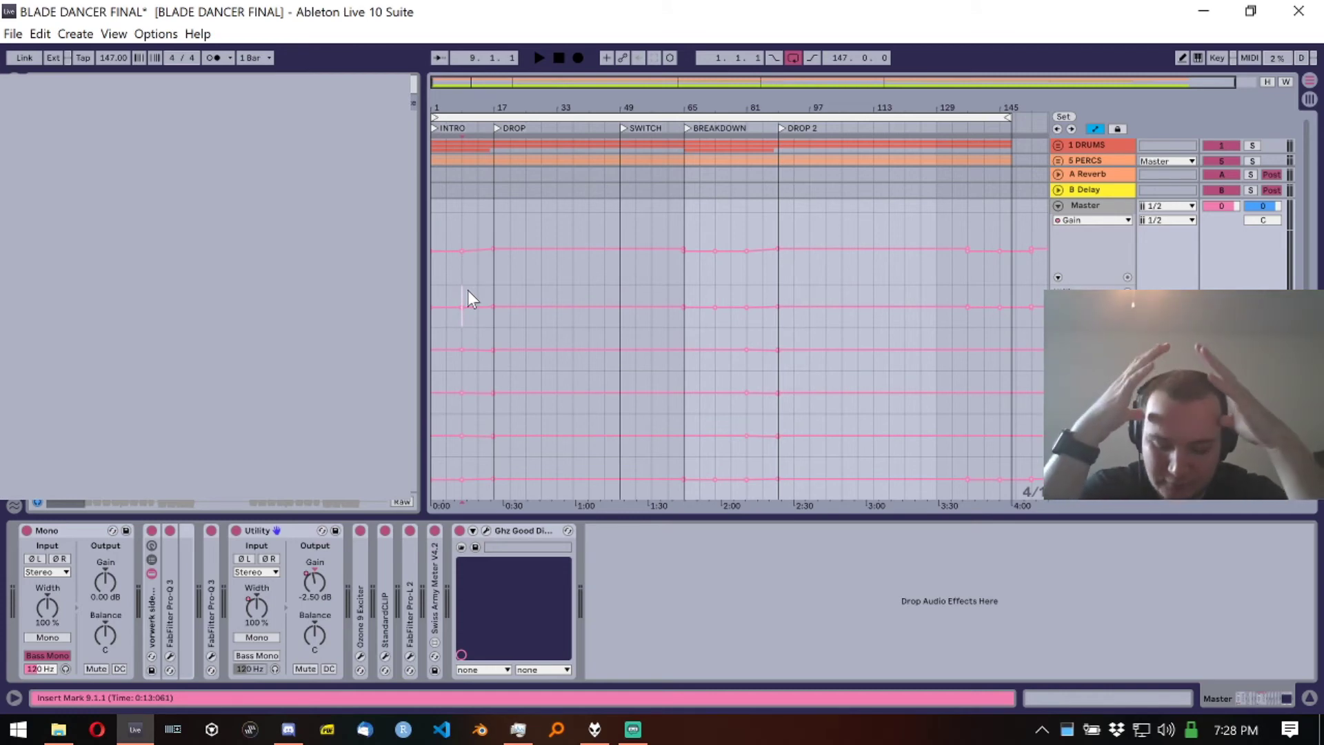
click(432, 298)
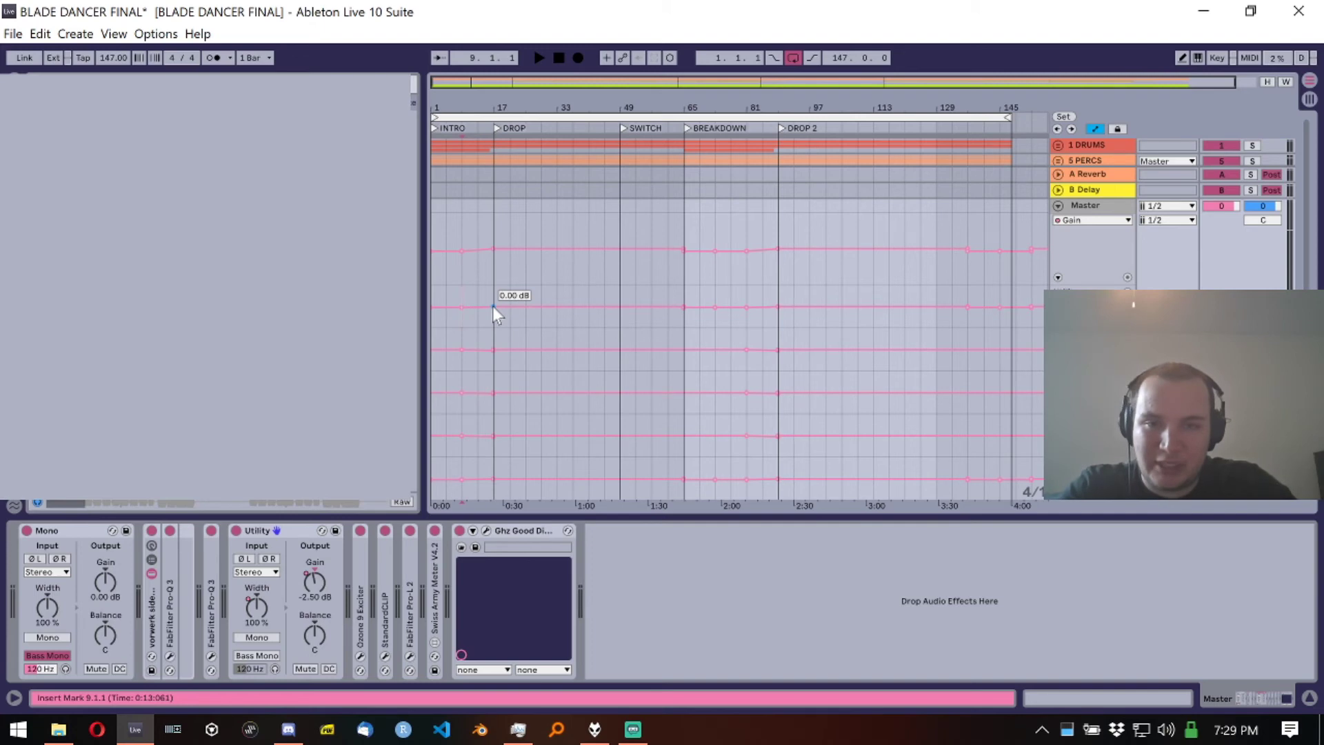
Step: Mark the build from bar 9 to bar 17 in the Gain automation, then return the insert mark to bar 9
drag(464, 297, 489, 296)
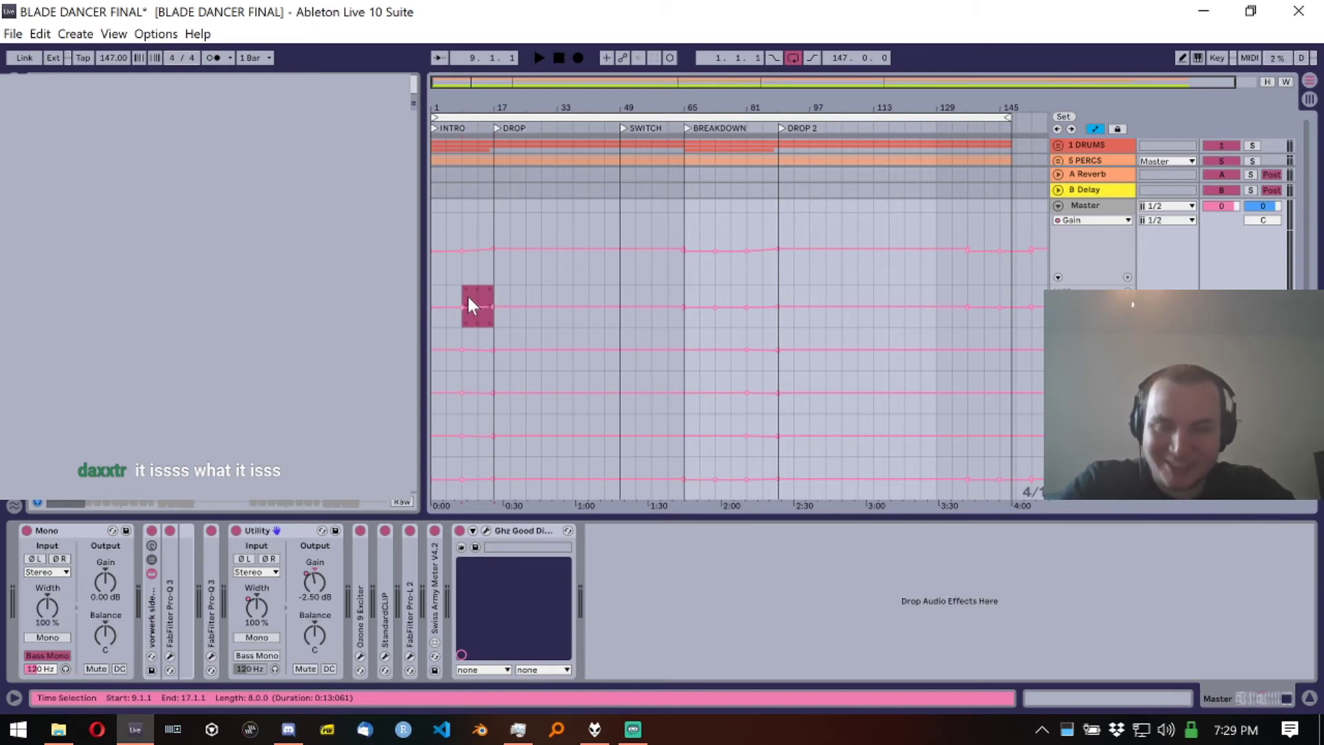
click(469, 305)
drag(471, 297, 491, 294)
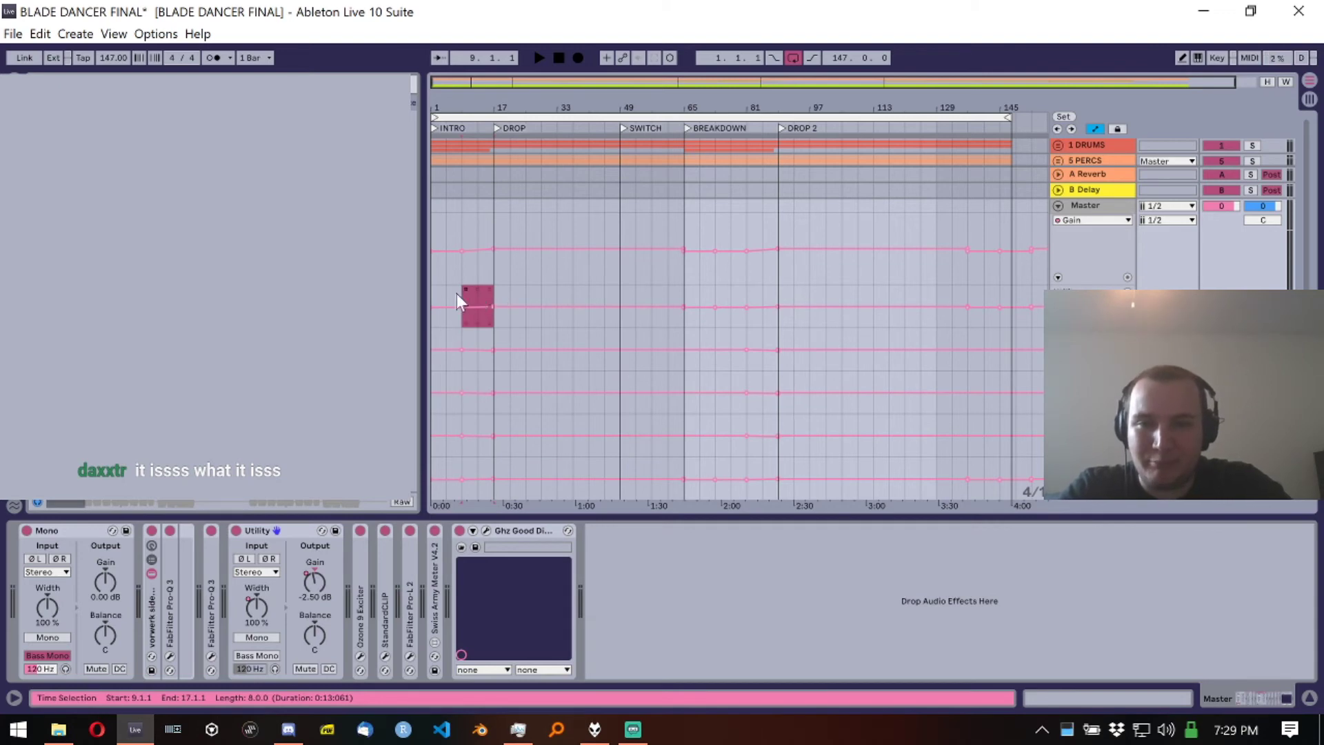
click(463, 291)
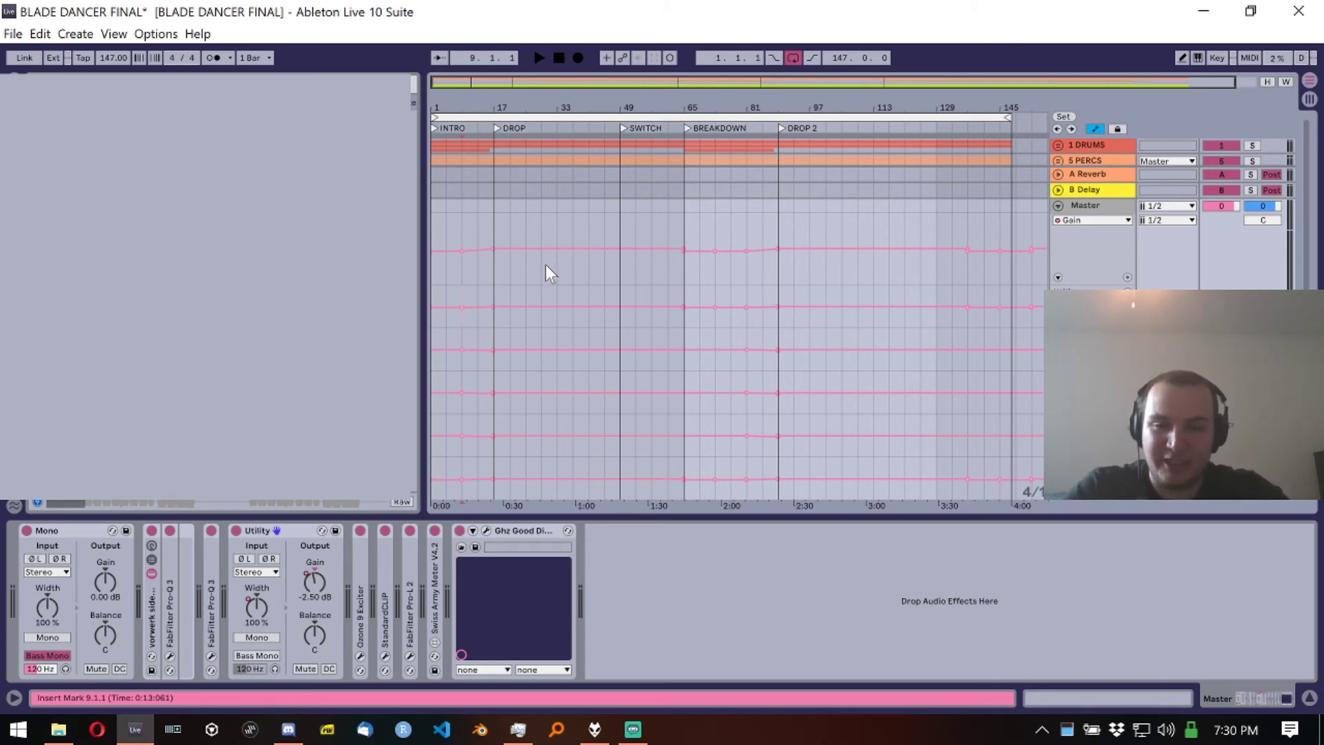
Step: Fold the Master's automation lanes and insert a new audio track below the 23 INTRO + FX group
click(1058, 198)
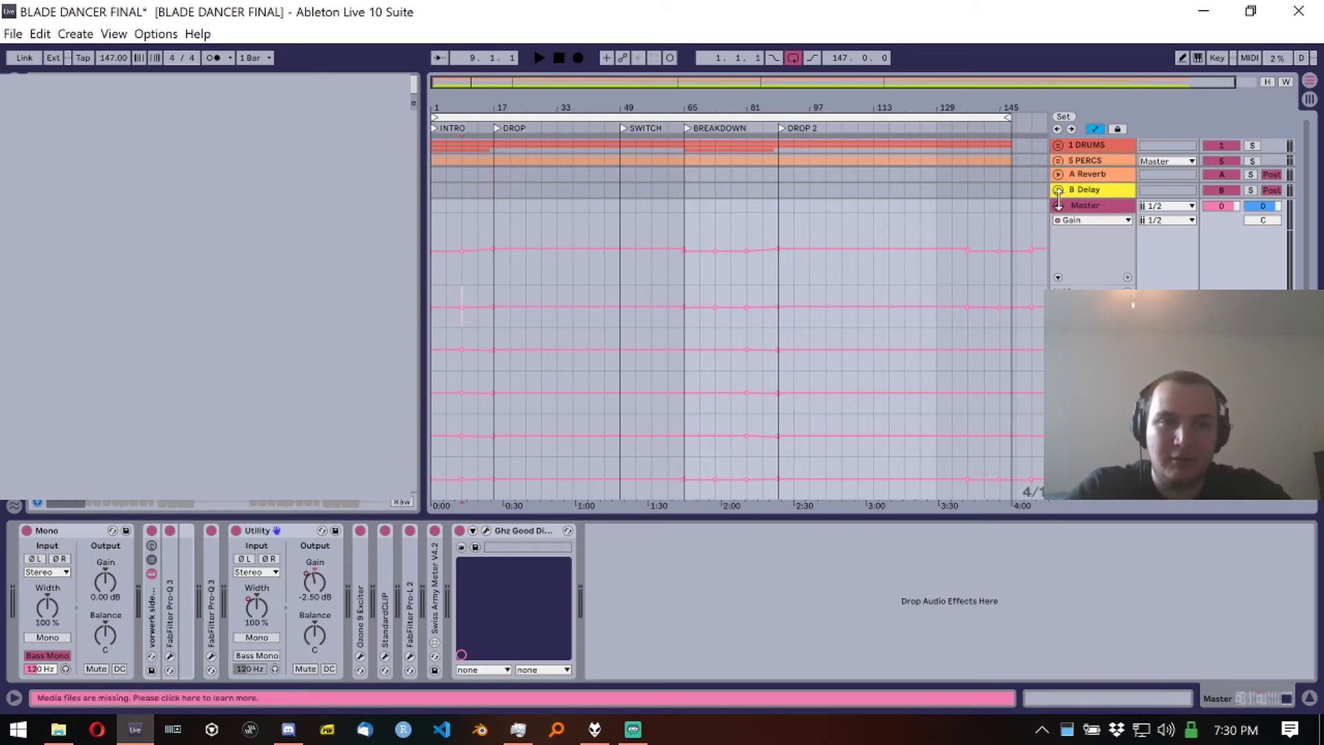
click(1057, 205)
right_click(1077, 261)
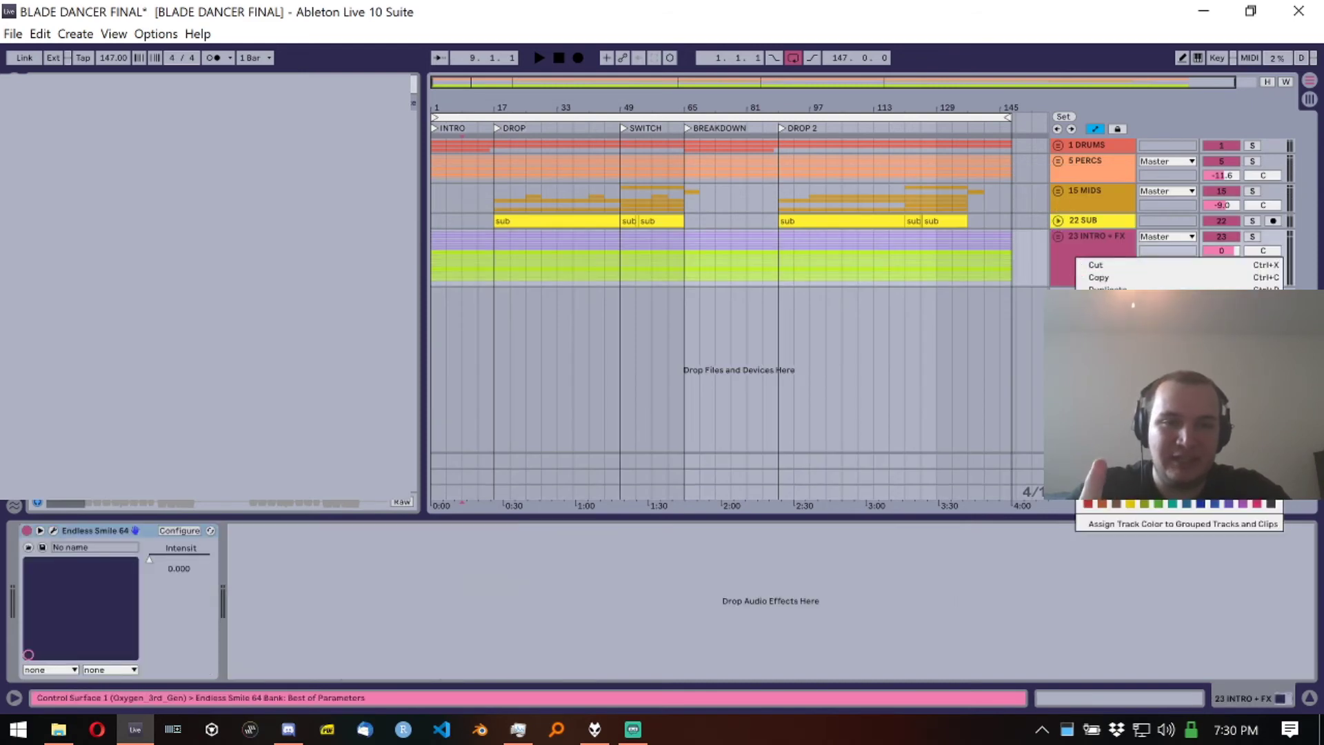
key(Escape)
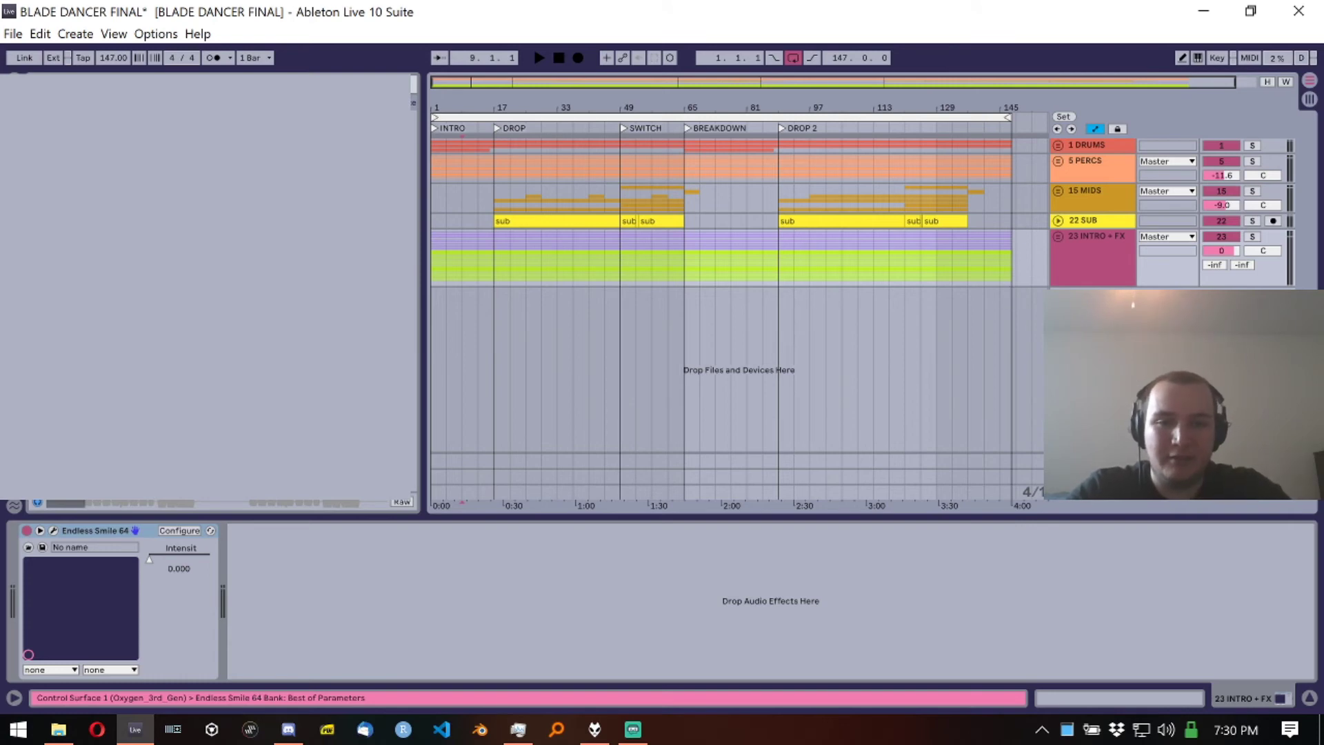
key(ctrl+t)
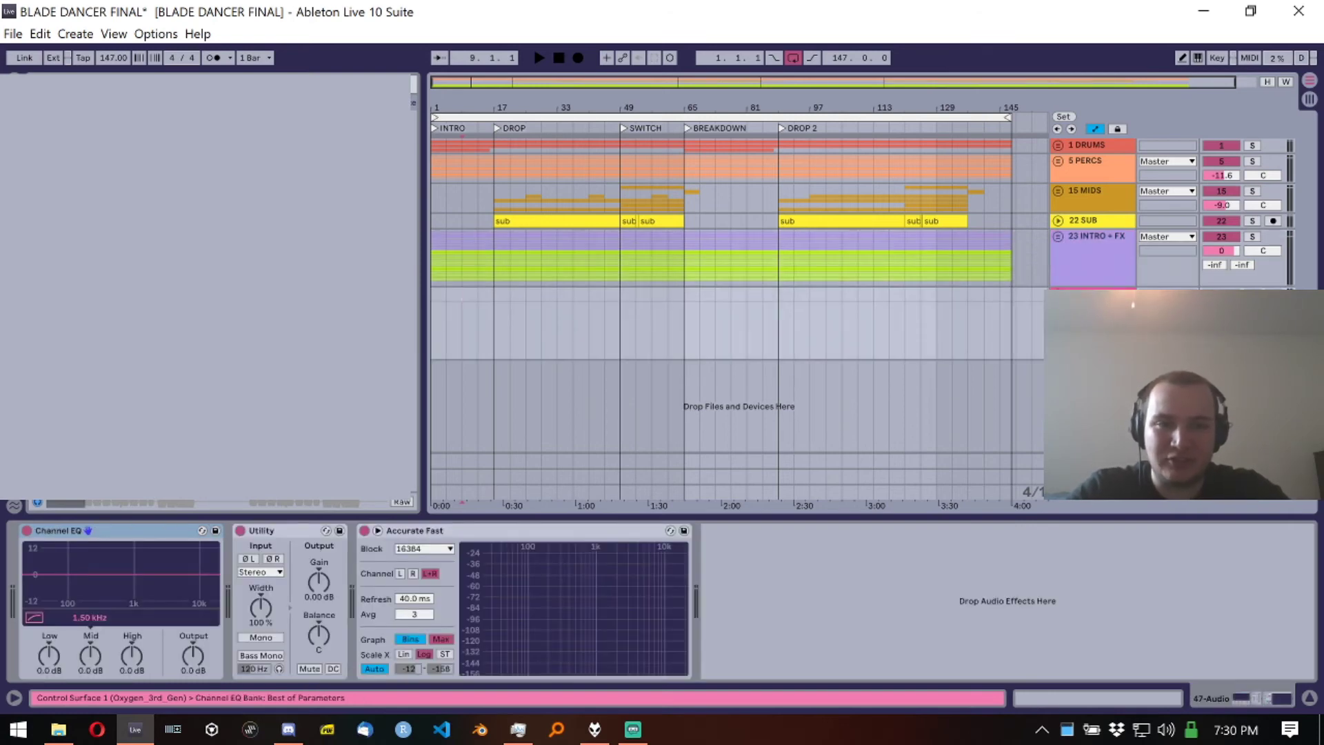
Step: Import the reference song "akeos, subtronics - discotek ebm" at bar 1 of the new track and enlarge the clip view
key(alt+Tab)
drag(917, 213, 454, 294)
drag(418, 514, 418, 342)
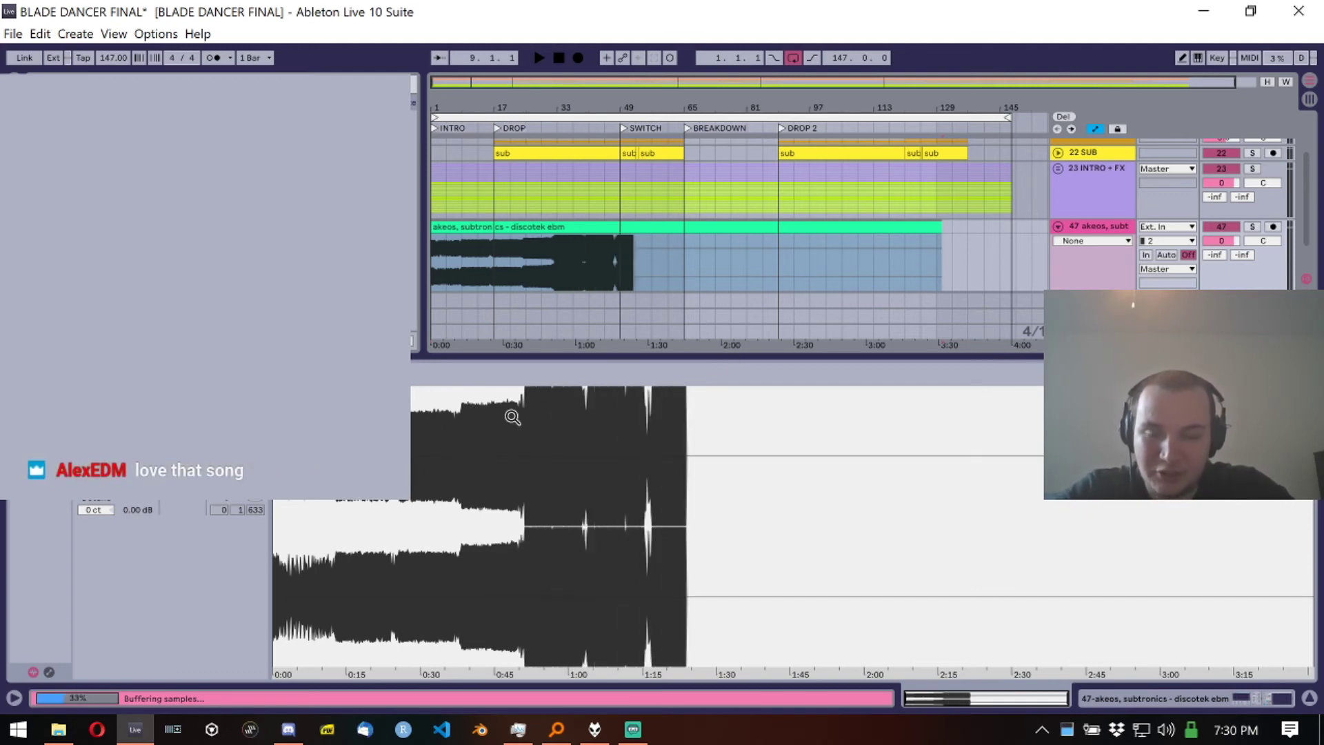
Step: Solo the reference track, route its output to Ext. Out, and play it from the start with its volume at -6.0 dB
click(1253, 226)
click(1168, 269)
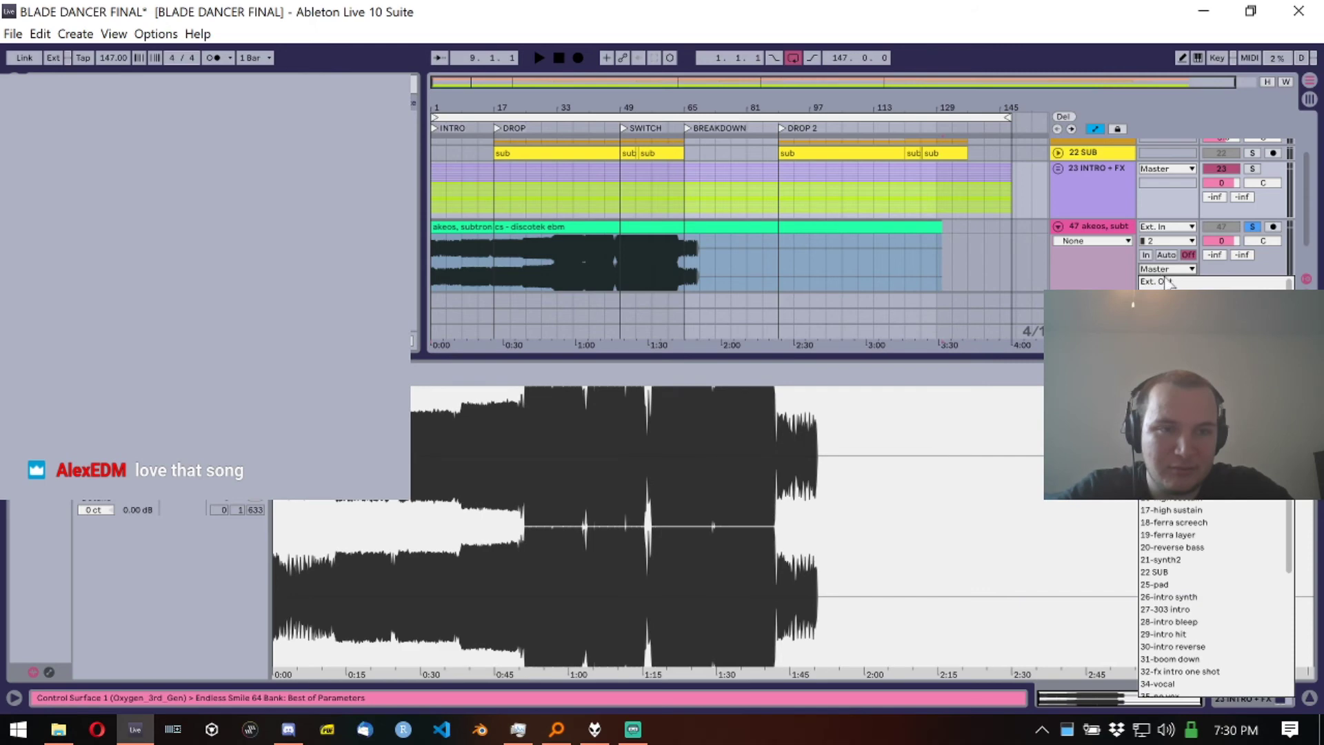
scroll(1219, 567, down, 5)
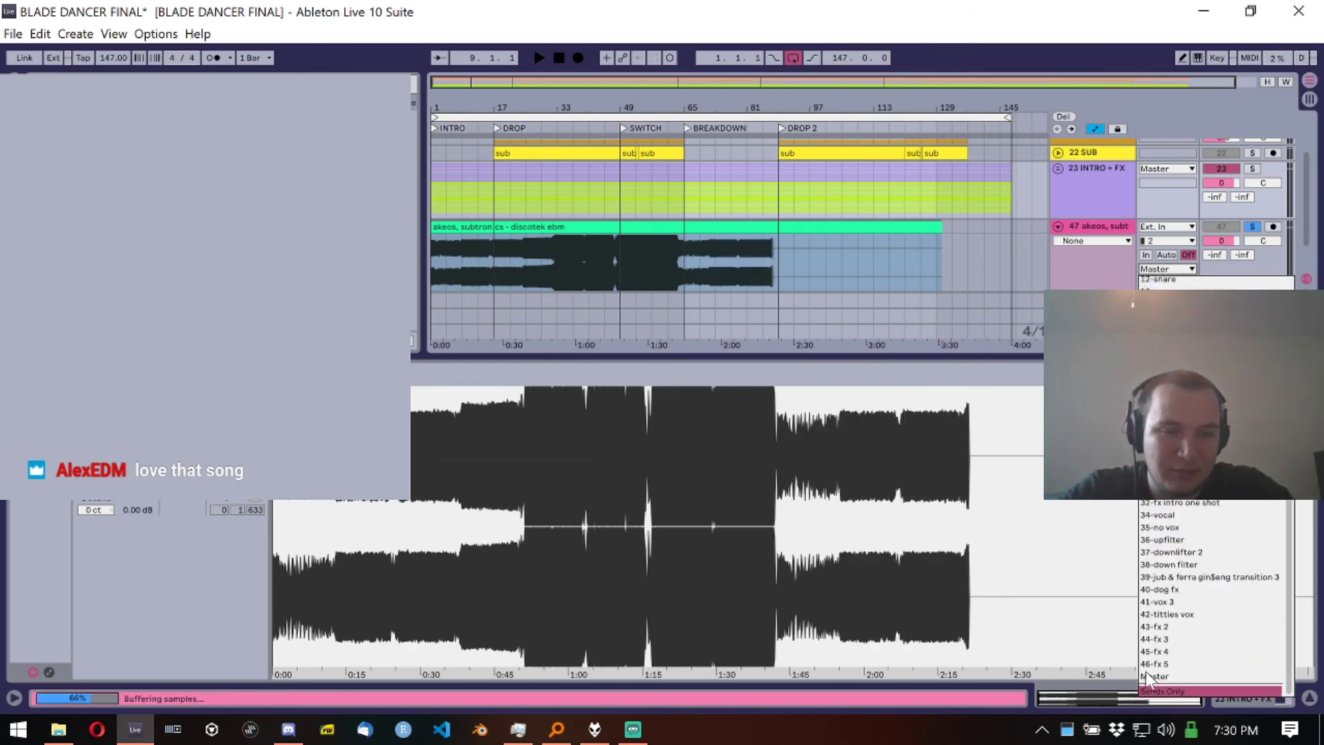
scroll(1158, 658, up, 5)
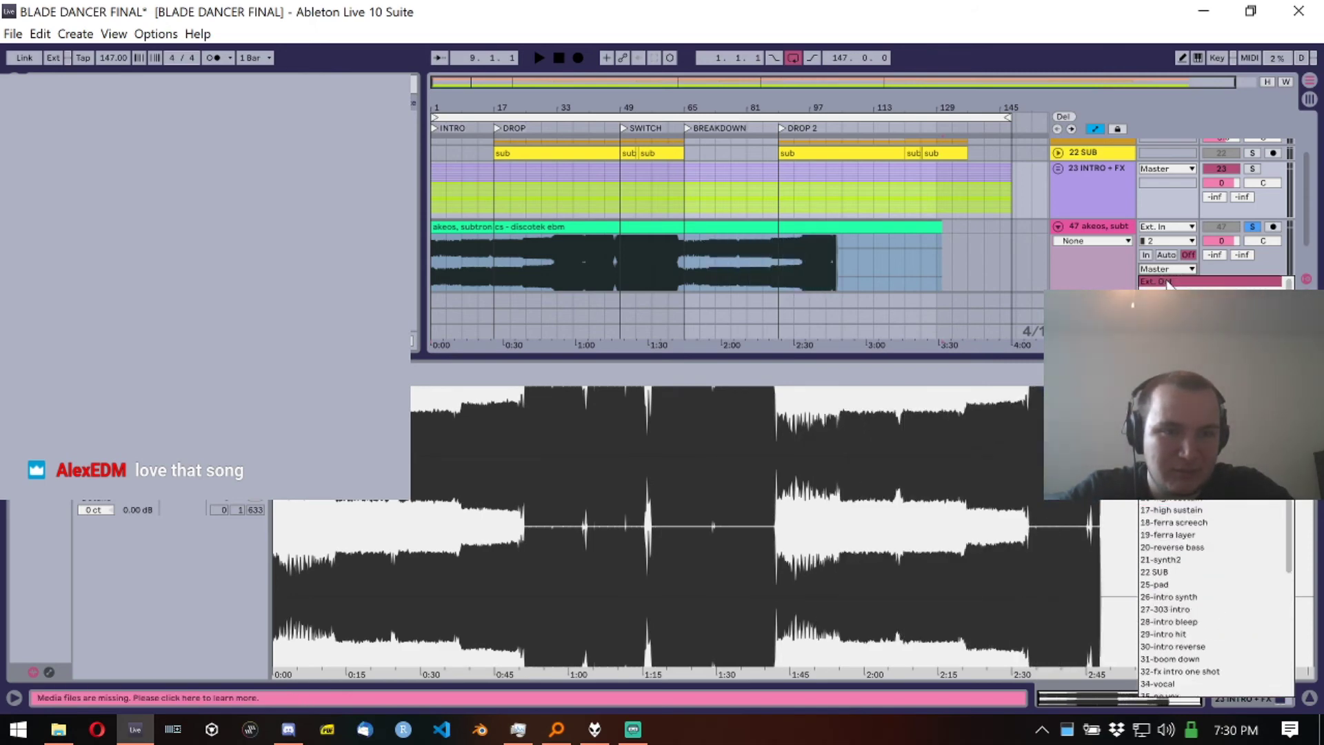
click(1053, 281)
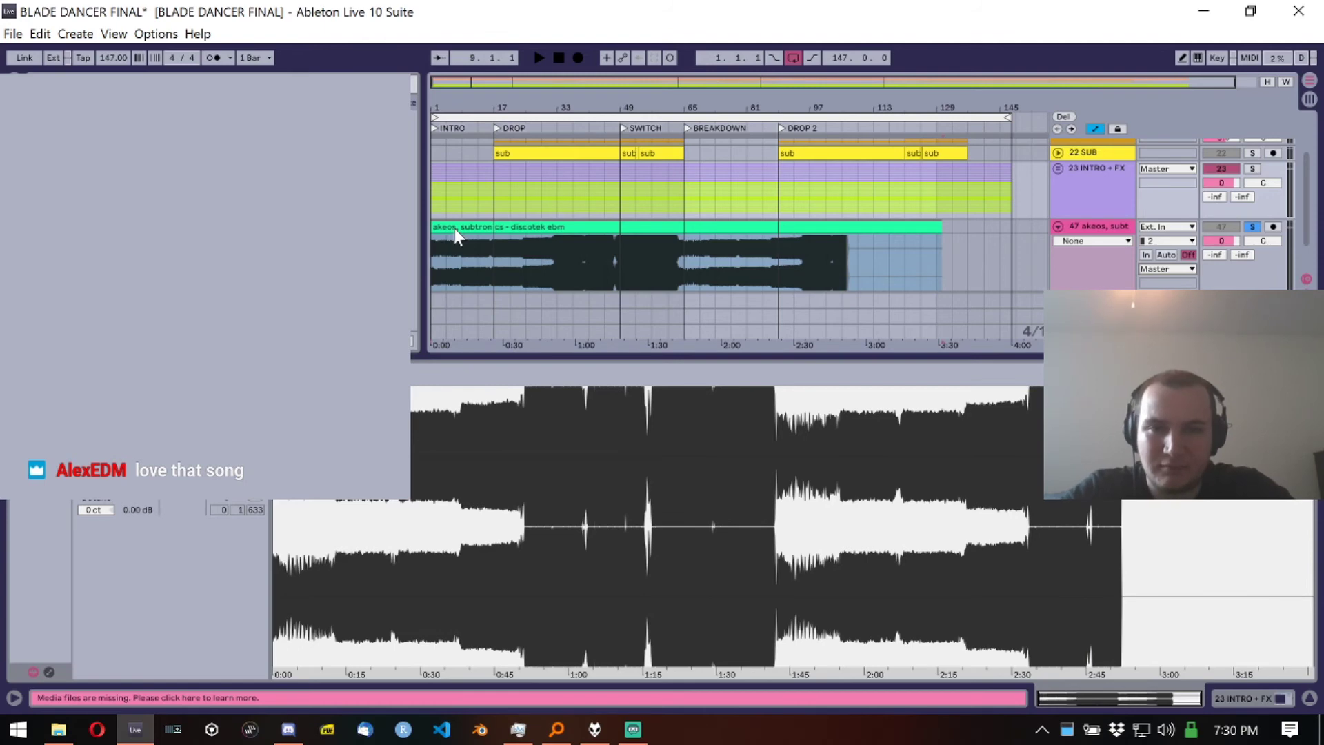
key(space)
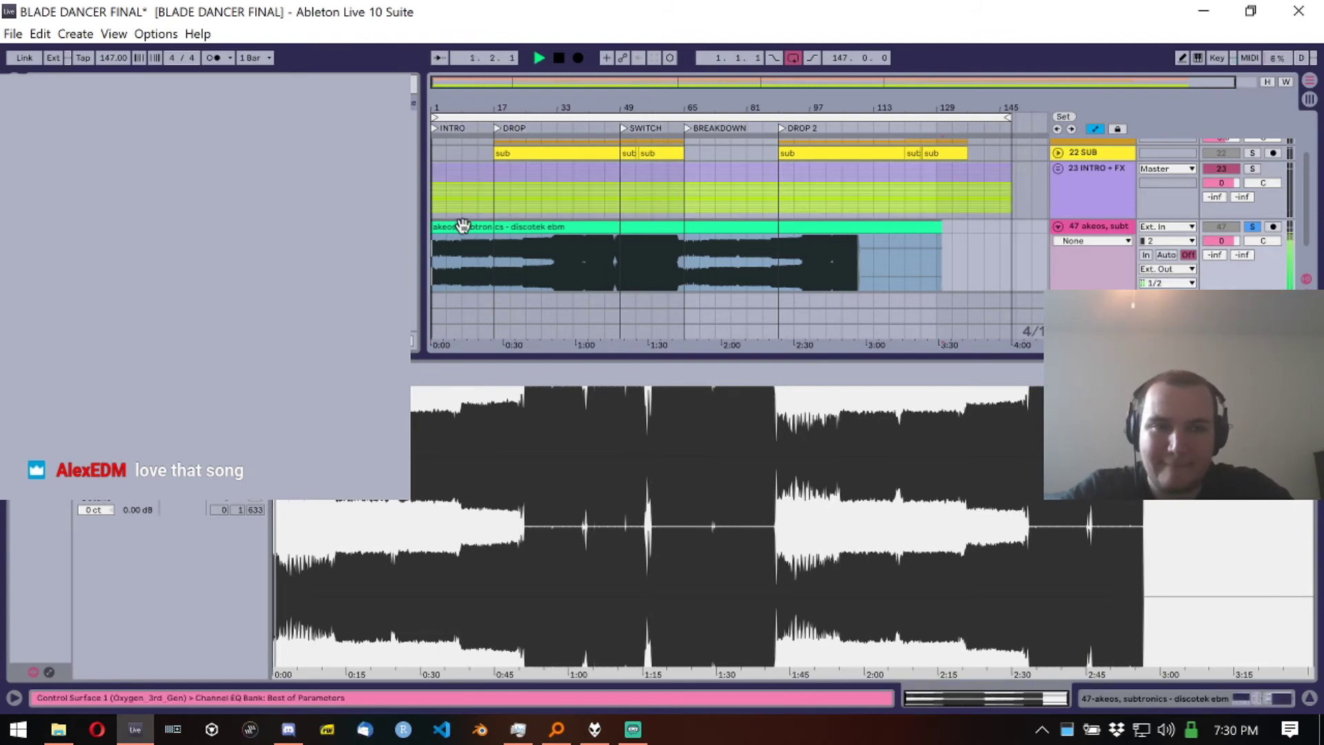
mouse_move(1221, 241)
mouse_down()
mouse_move(1221, 265)
mouse_move(1220, 249)
mouse_up()
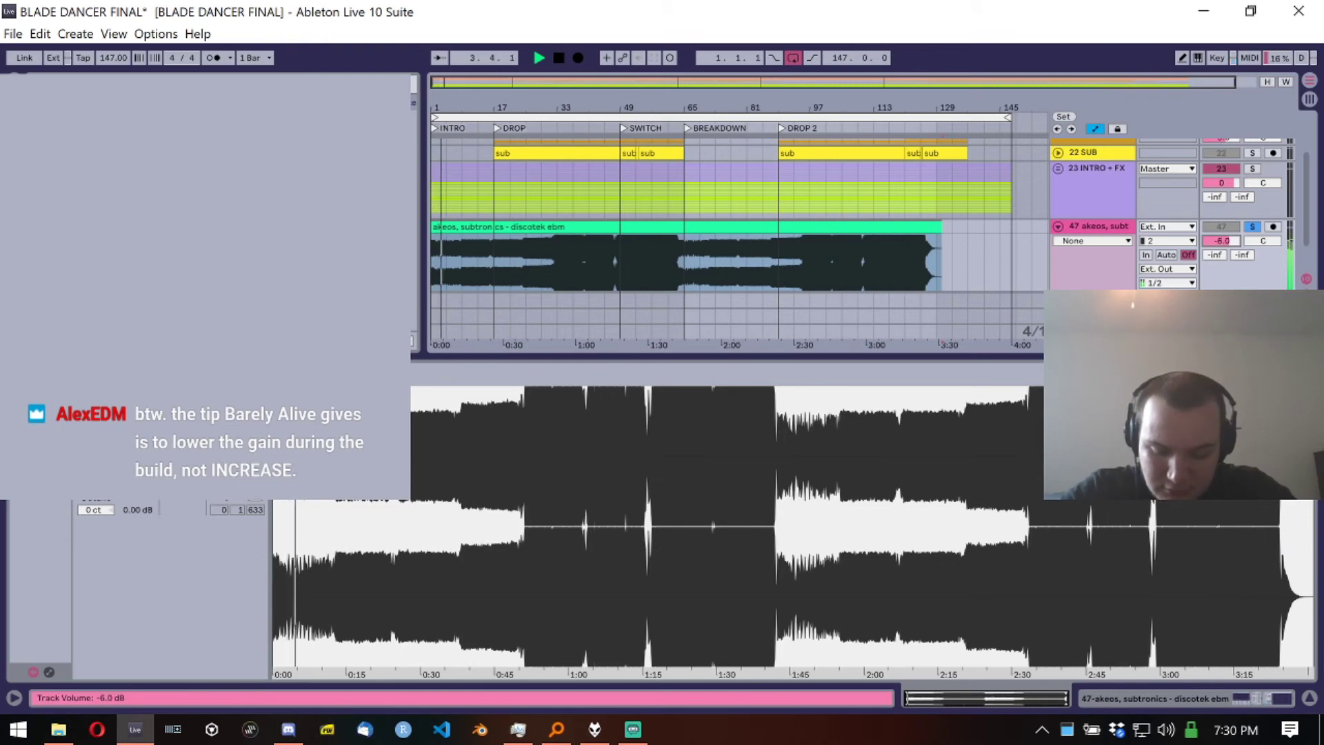
Step: Audition the reference song from bar 9 and again from bar 25
click(471, 269)
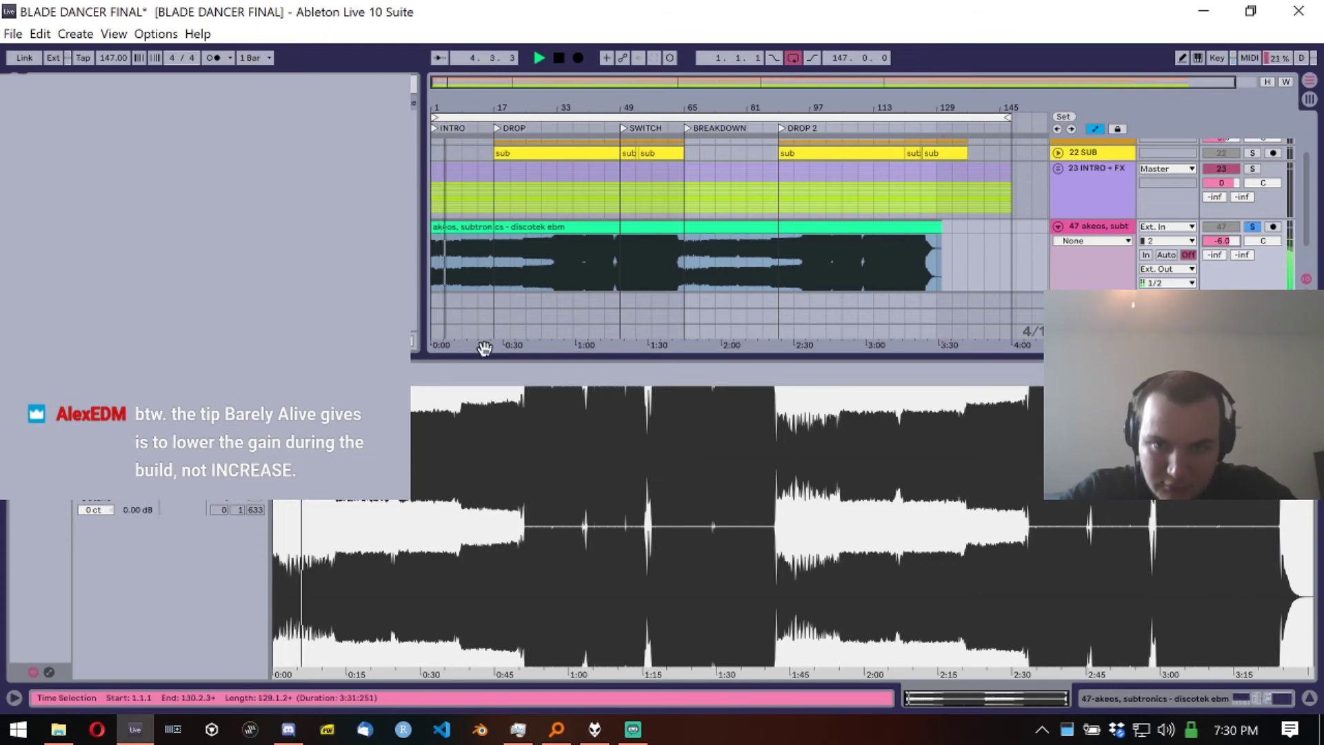
click(460, 264)
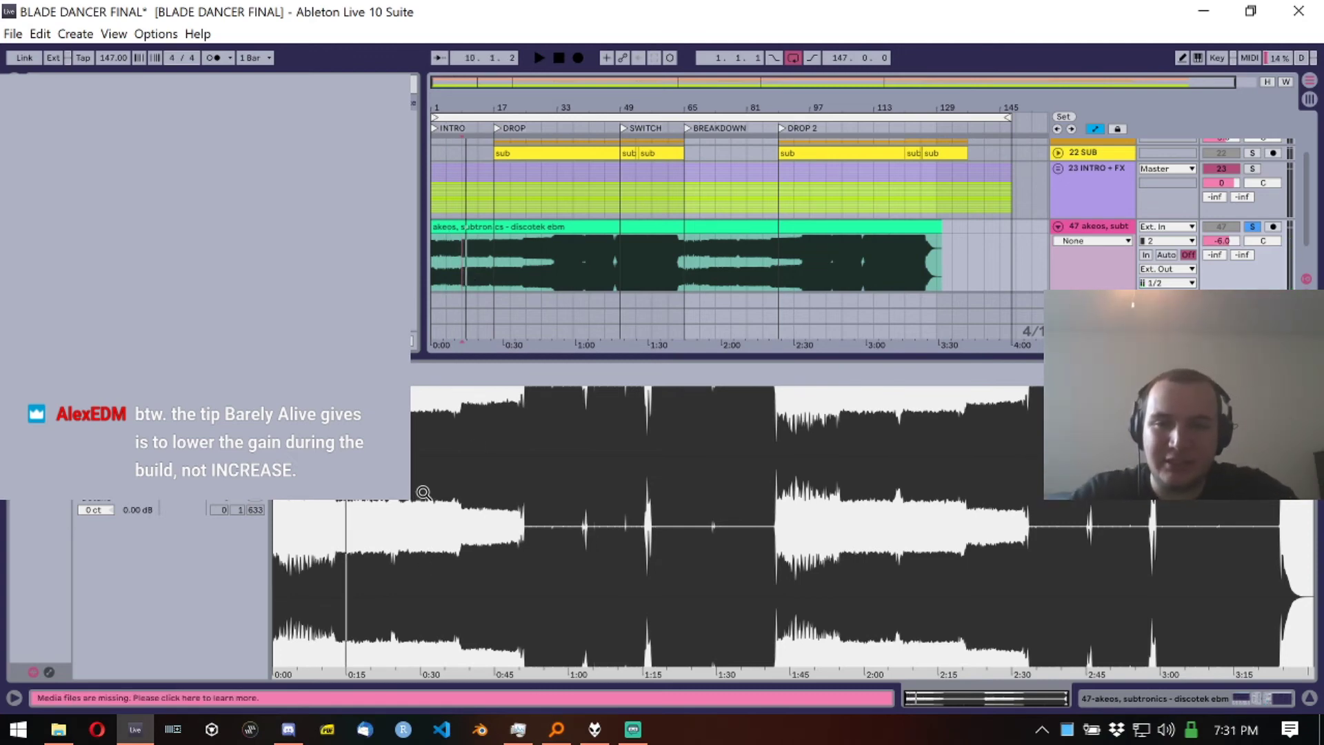
click(524, 266)
key(space)
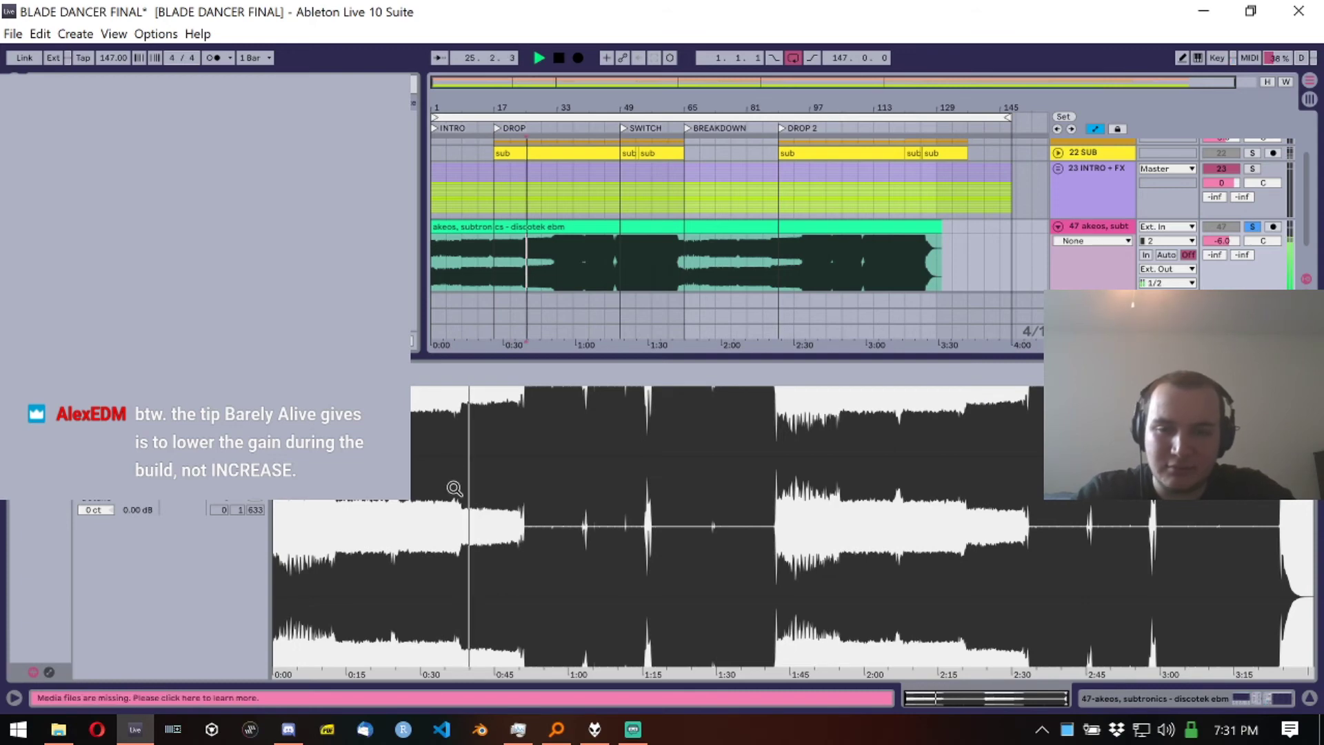
Step: Examine the reference waveform closely around 0:50, comparing the level of the build with the drop
drag(455, 488, 493, 479)
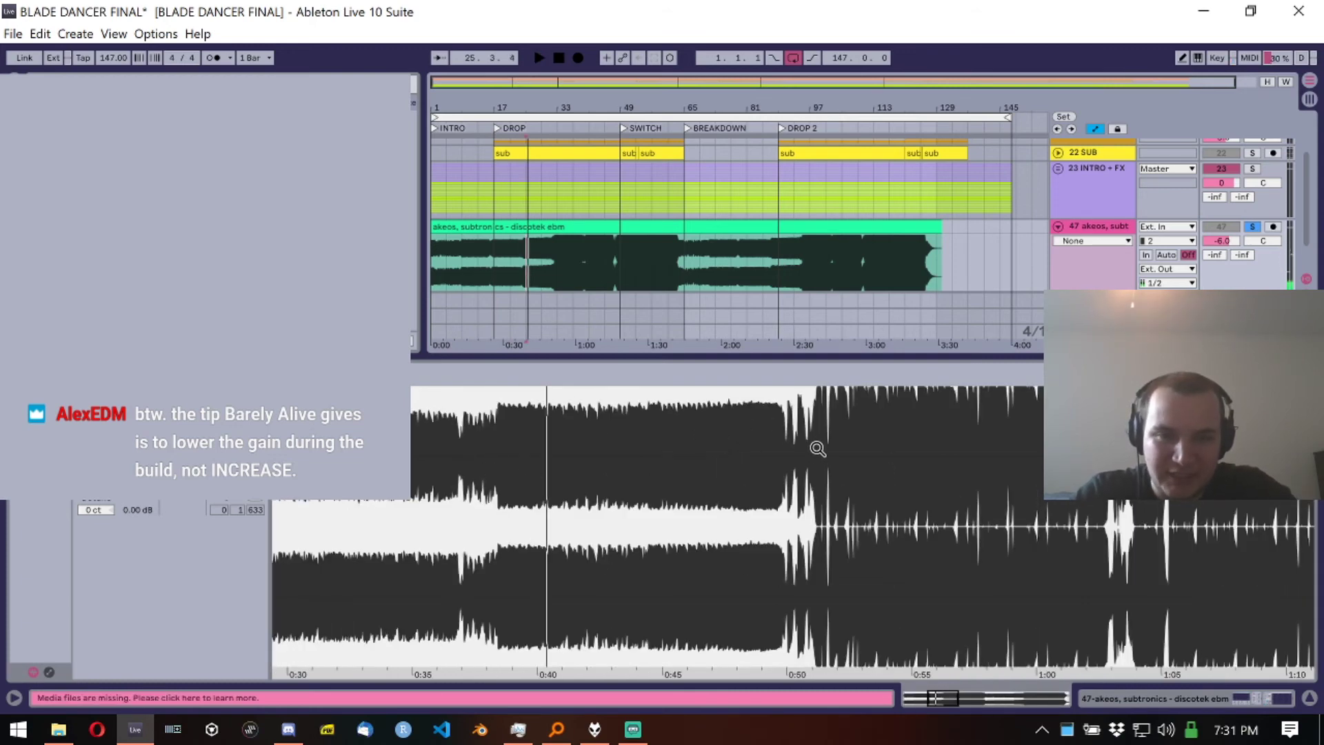
drag(817, 449, 799, 444)
drag(870, 415, 847, 462)
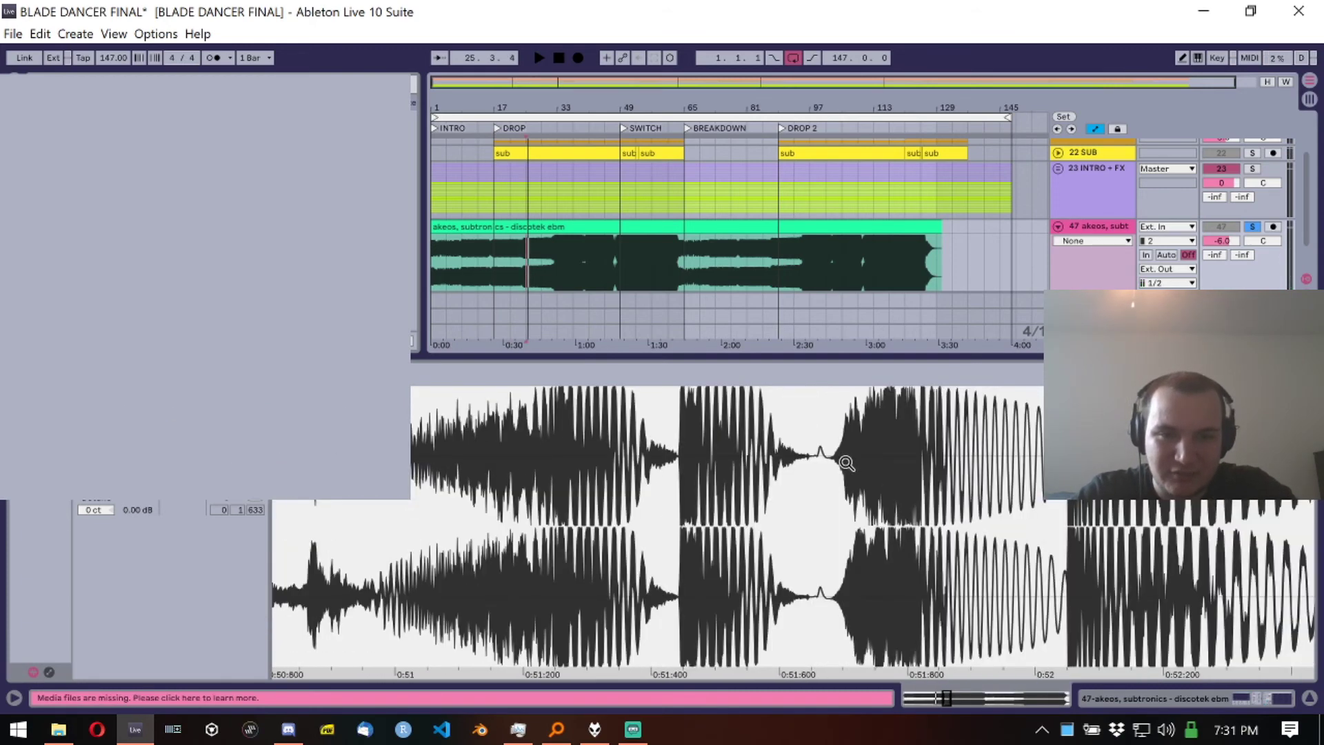
key(minus)
key(minus)
key(minus)
key(minus)
key(minus)
key(minus)
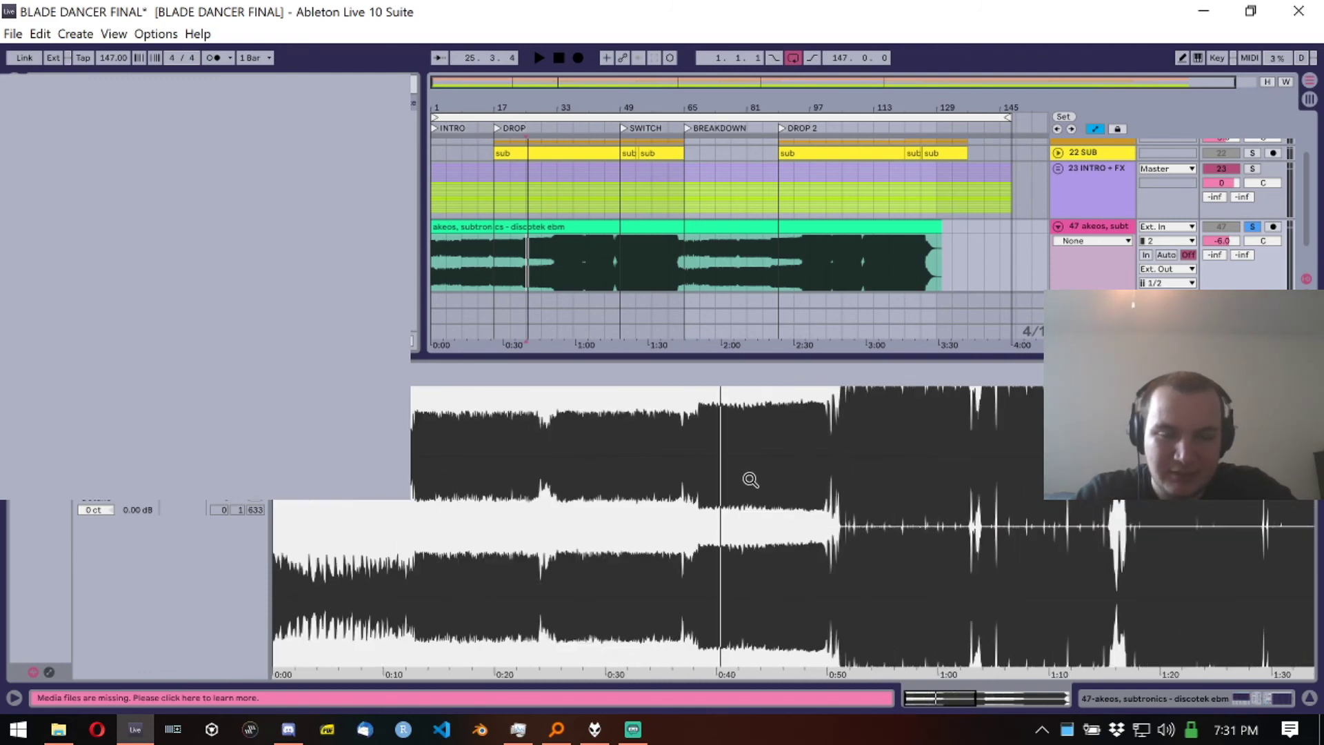
Step: Play the reference song from bar 29 through the start of its drop, then view its whole waveform
click(541, 275)
key(space)
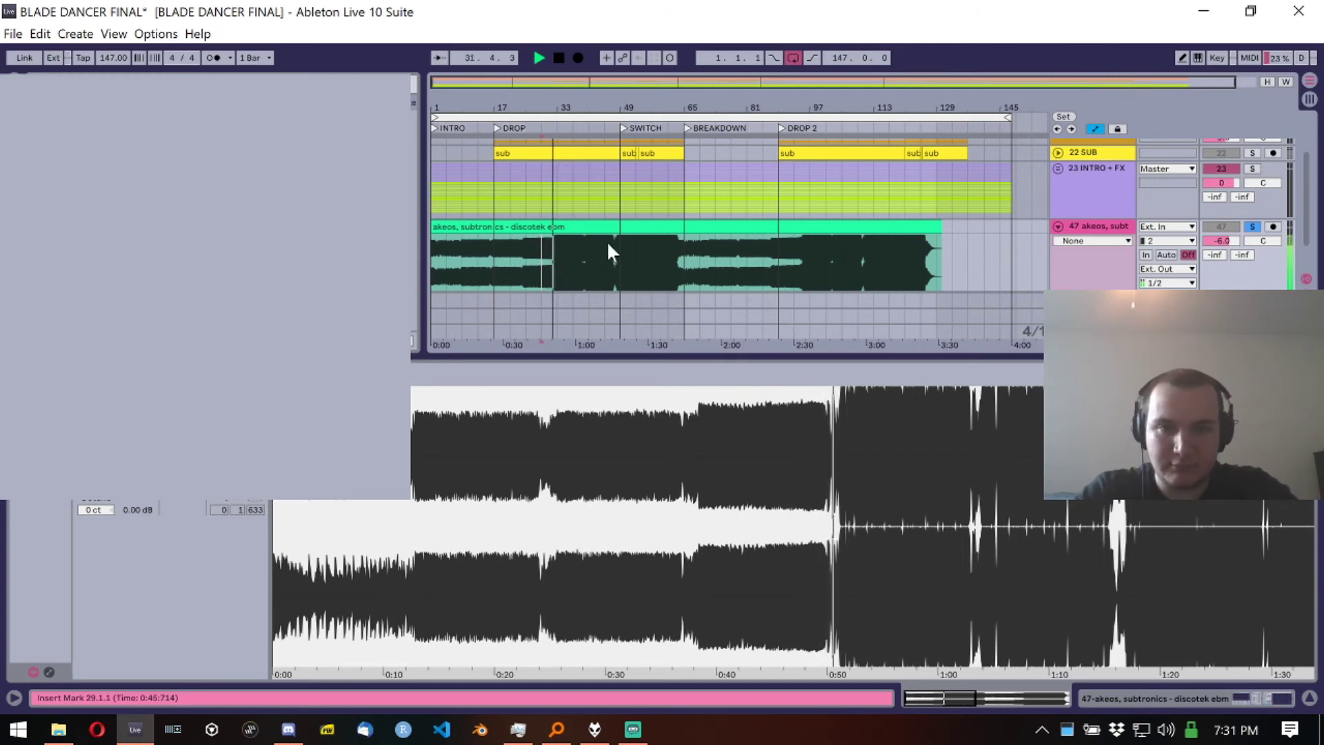
key(space)
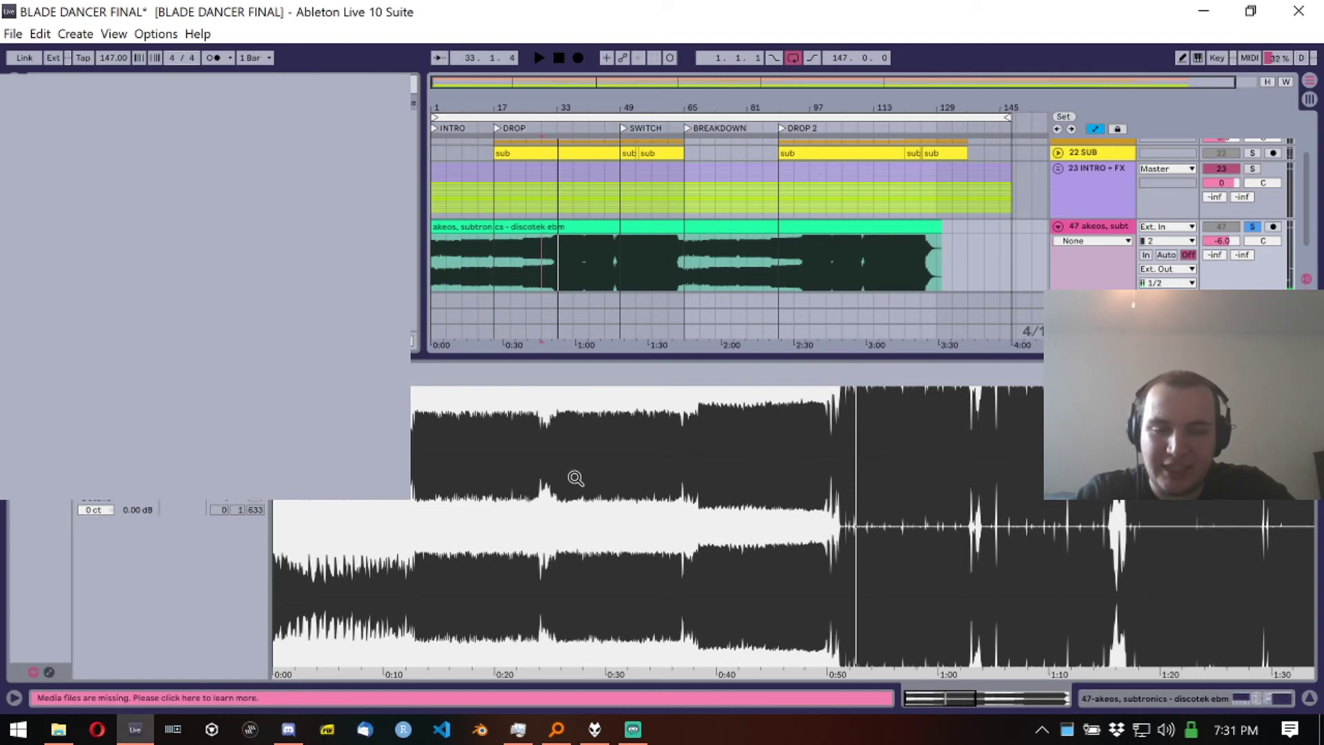
drag(576, 478, 597, 475)
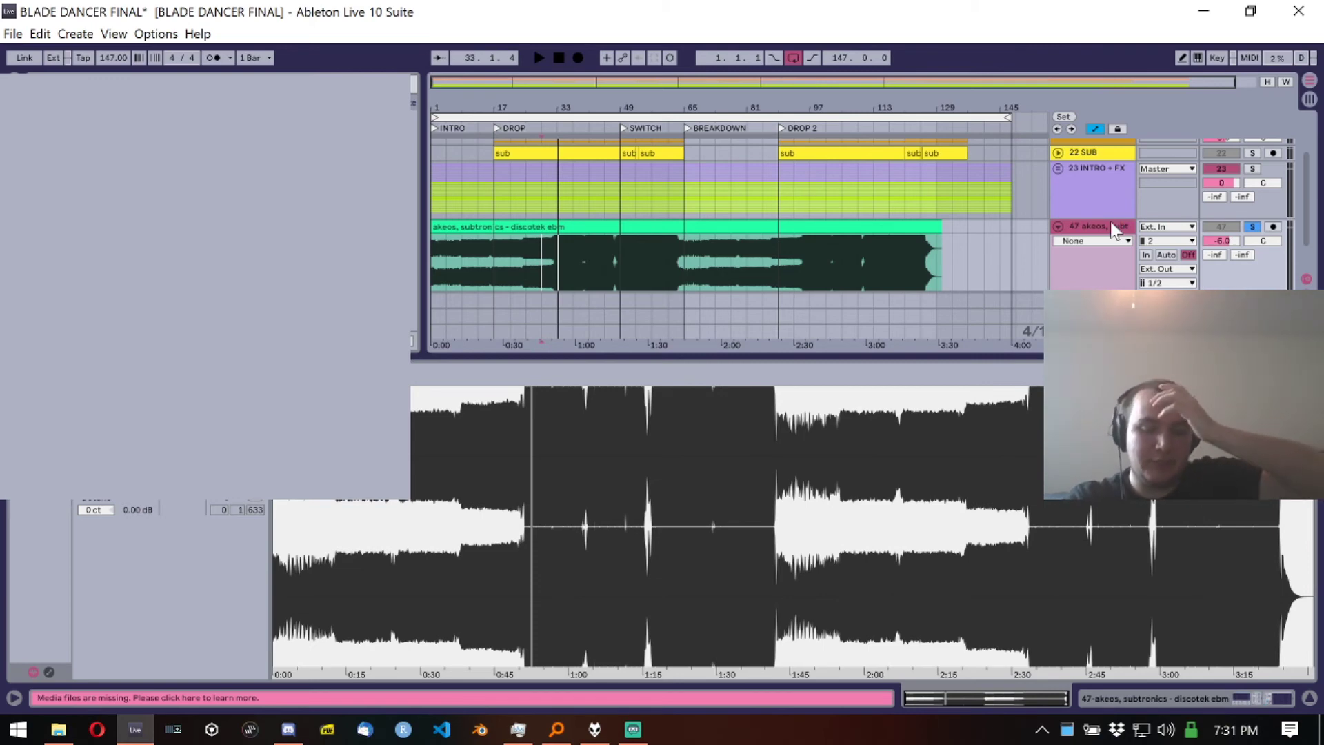
key(Delete)
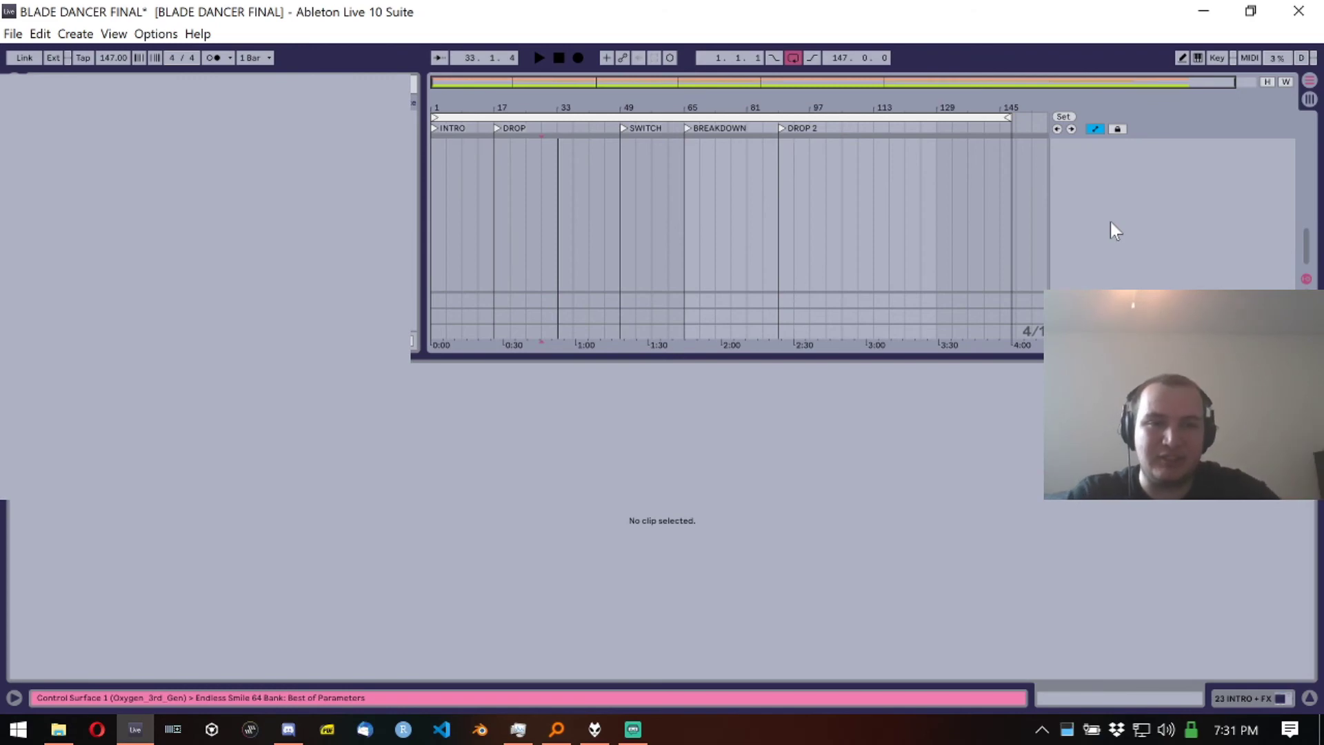
click(967, 355)
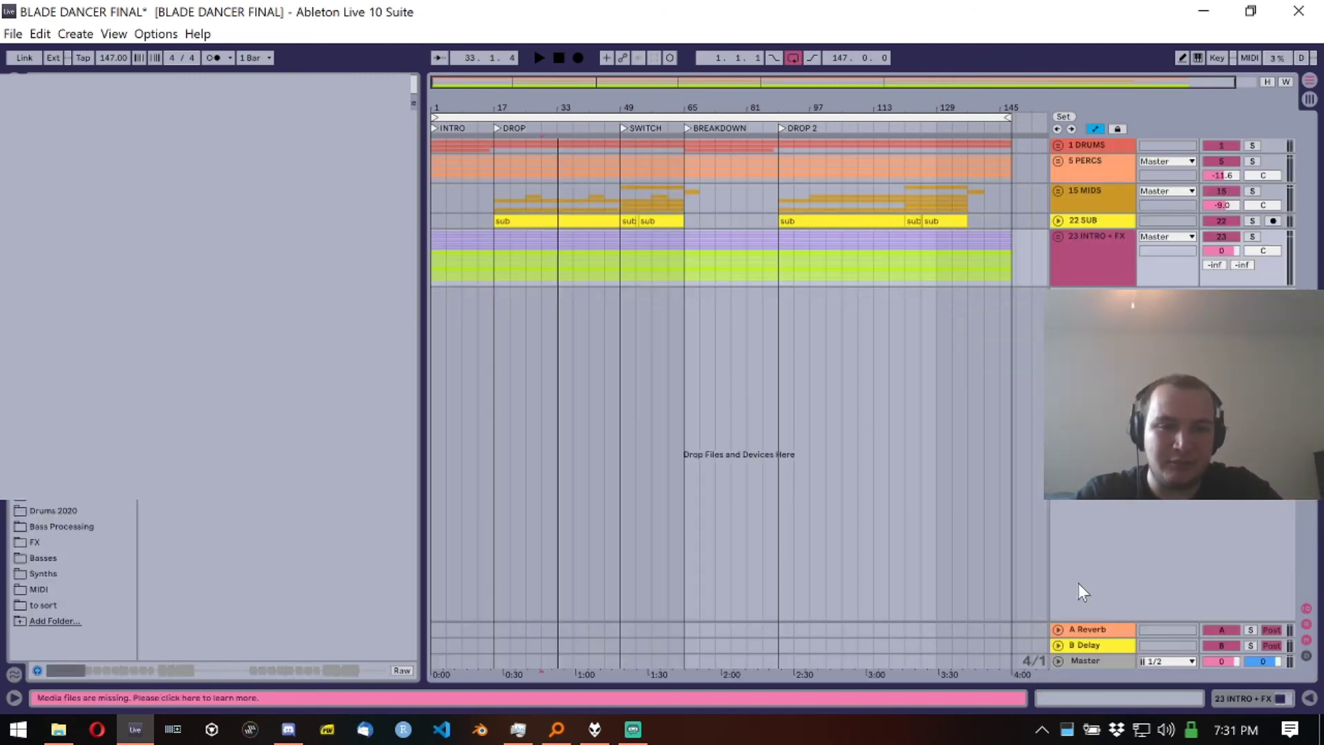
double_click(1083, 659)
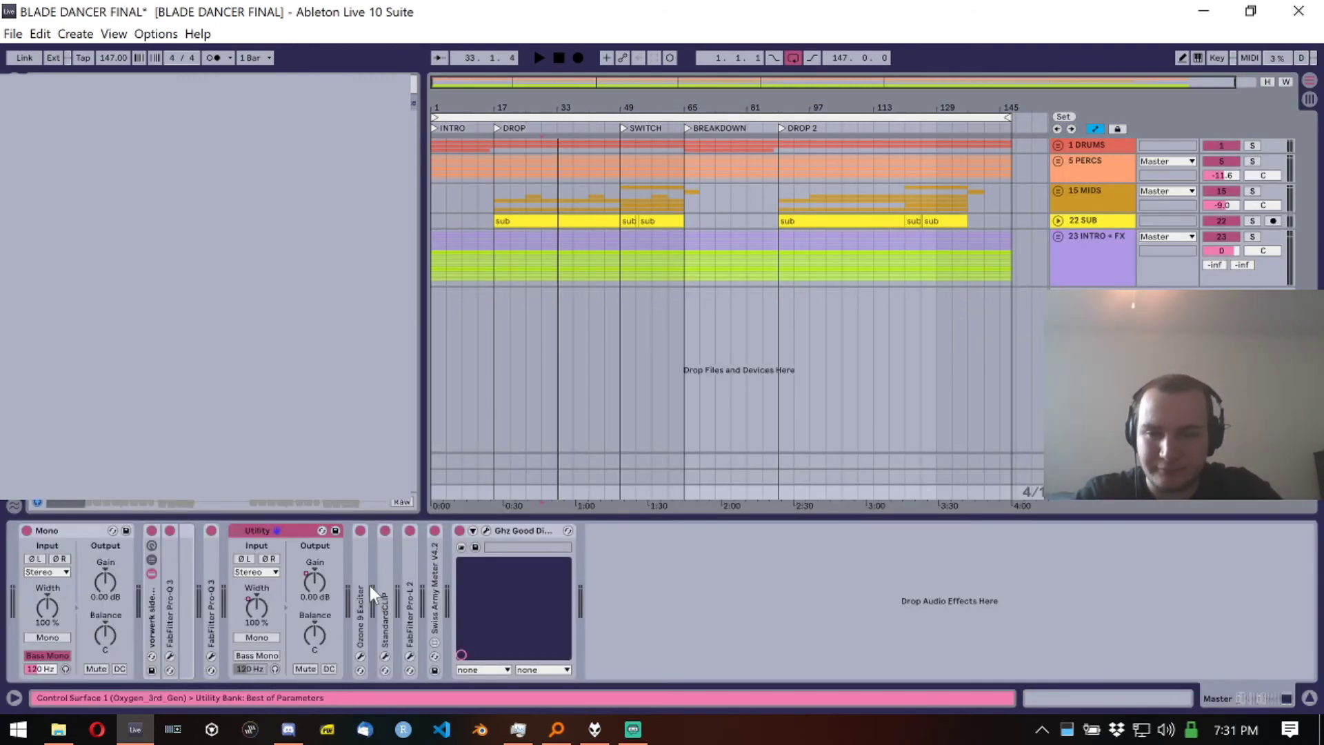
Step: Expand Ozone 9 Exciter in the Master's chain, collapse Utility, and examine the Exciter's band settings in its plug-in window before closing it
double_click(362, 586)
double_click(280, 530)
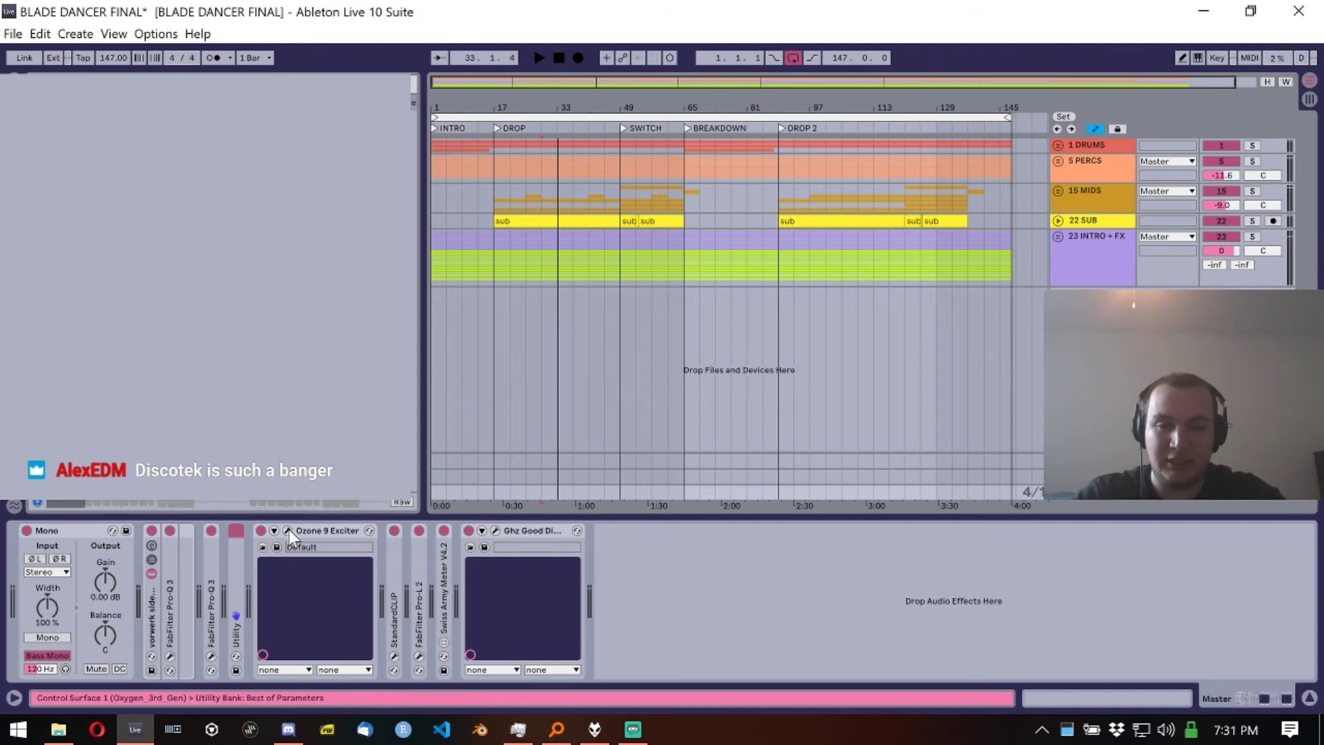
click(288, 530)
click(818, 146)
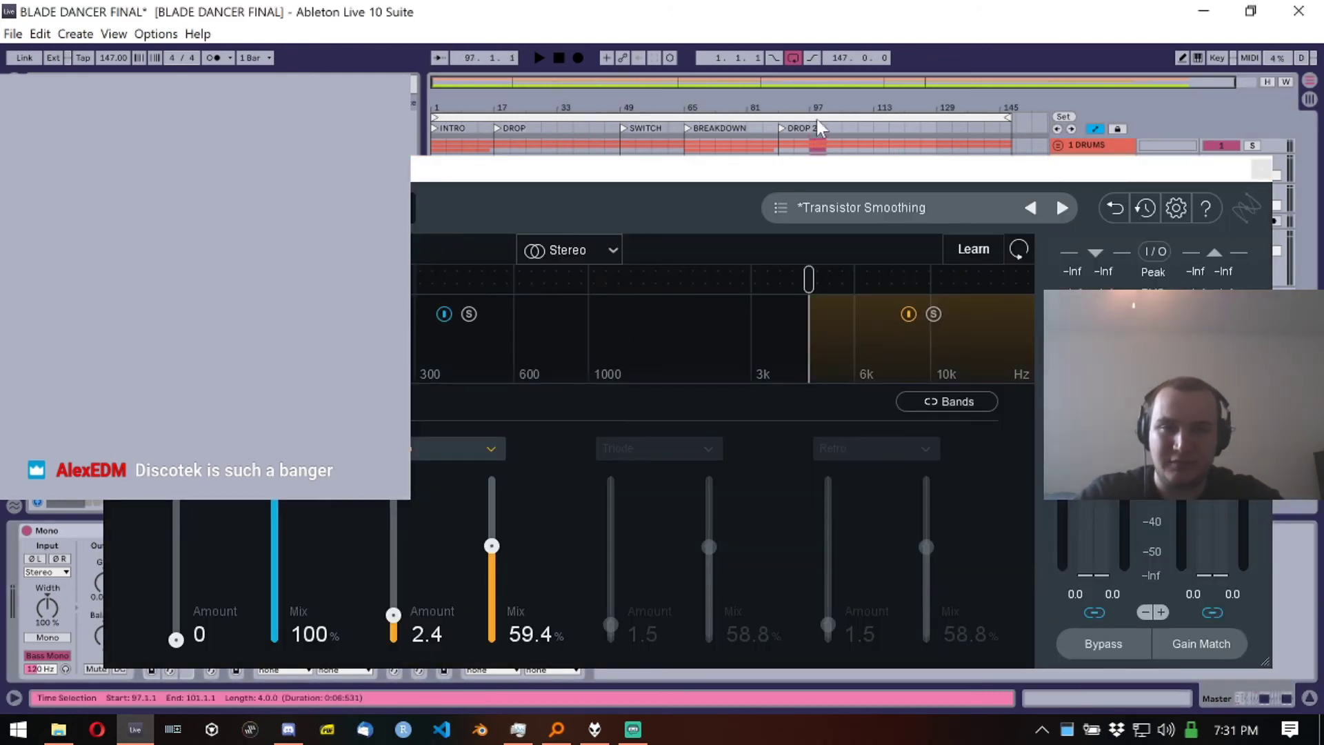
drag(638, 176, 715, 118)
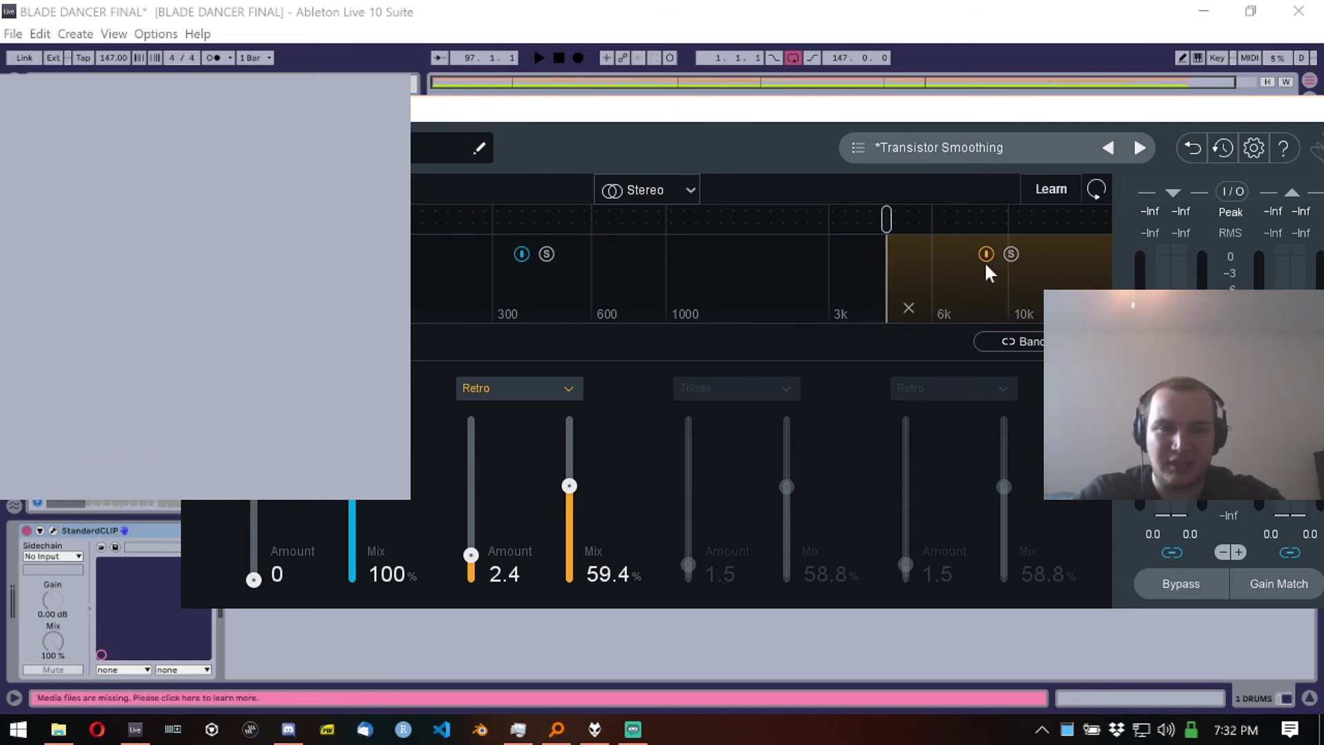
drag(992, 109, 781, 136)
click(1126, 136)
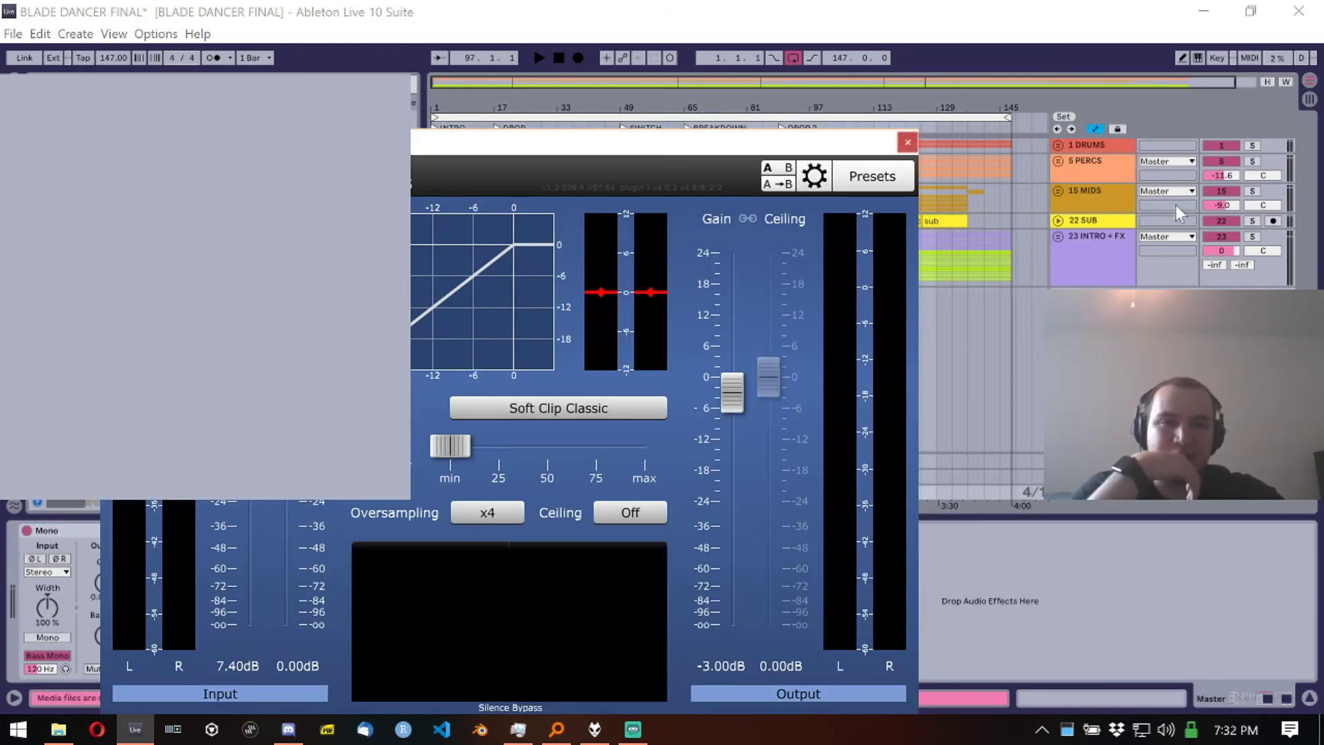
Step: Unfold the DRUMS group and the SUB track, and view the device chains of INTRO + FX, DRUMS and SUB
click(1058, 145)
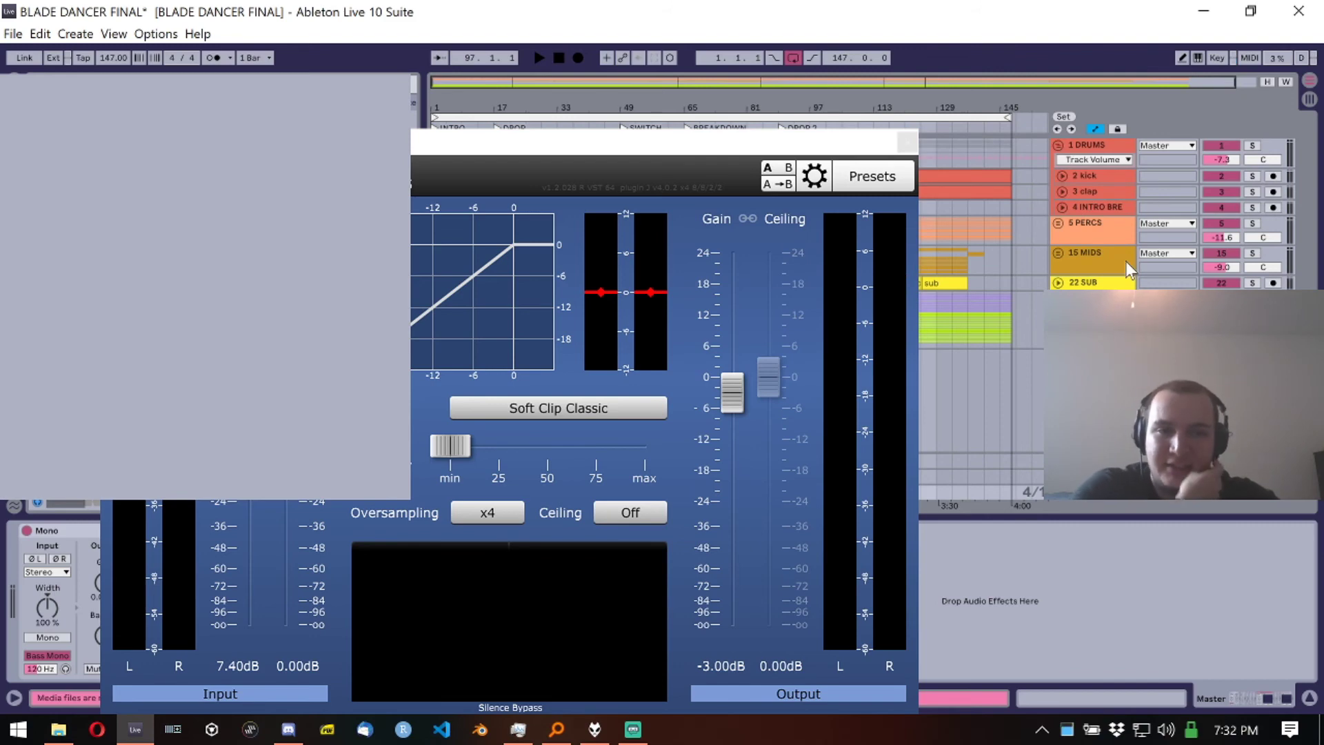
click(1096, 299)
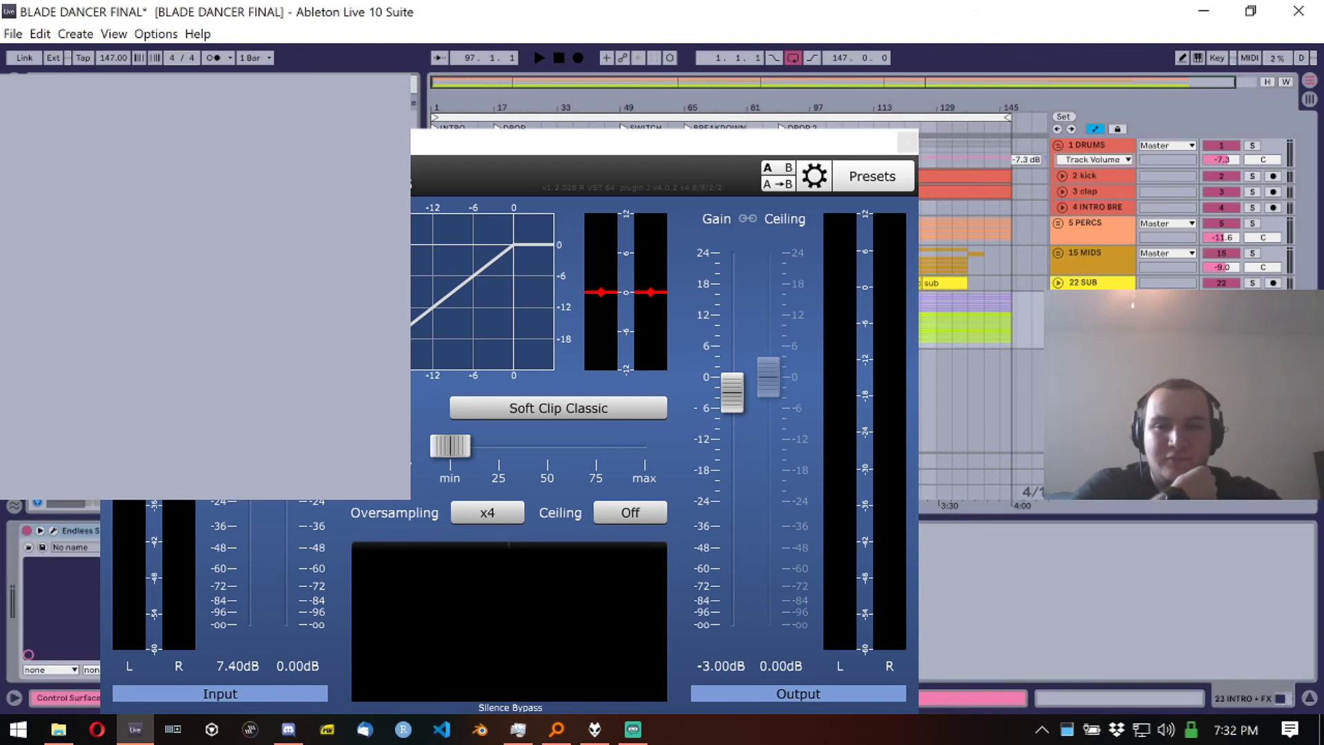
click(1122, 158)
click(1117, 154)
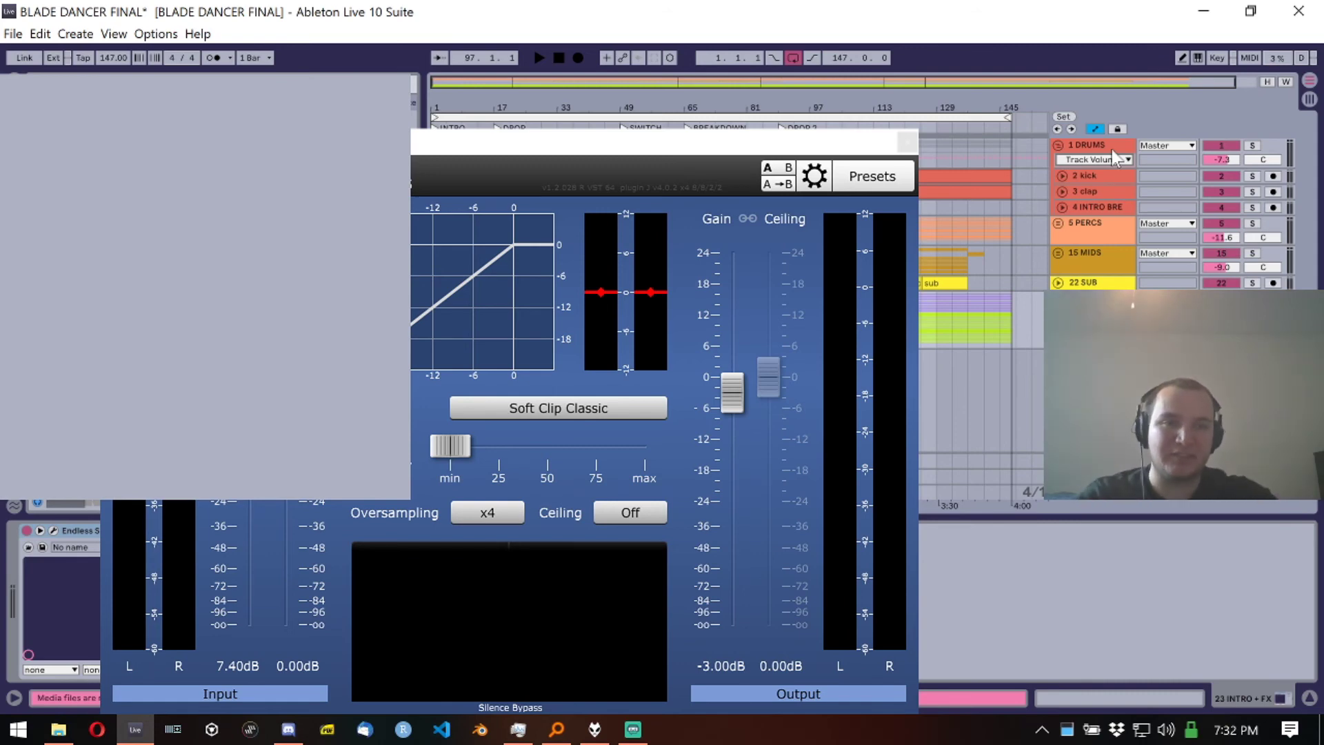
click(1111, 150)
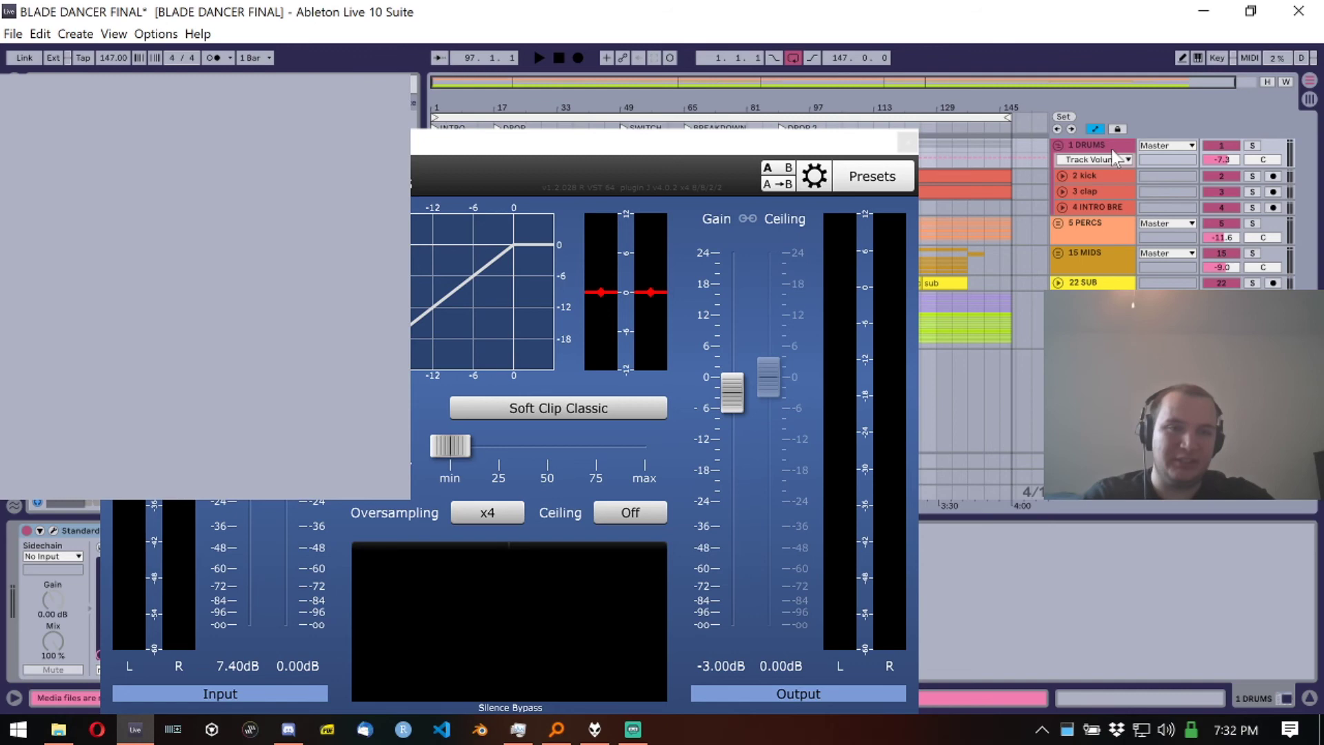
click(1058, 282)
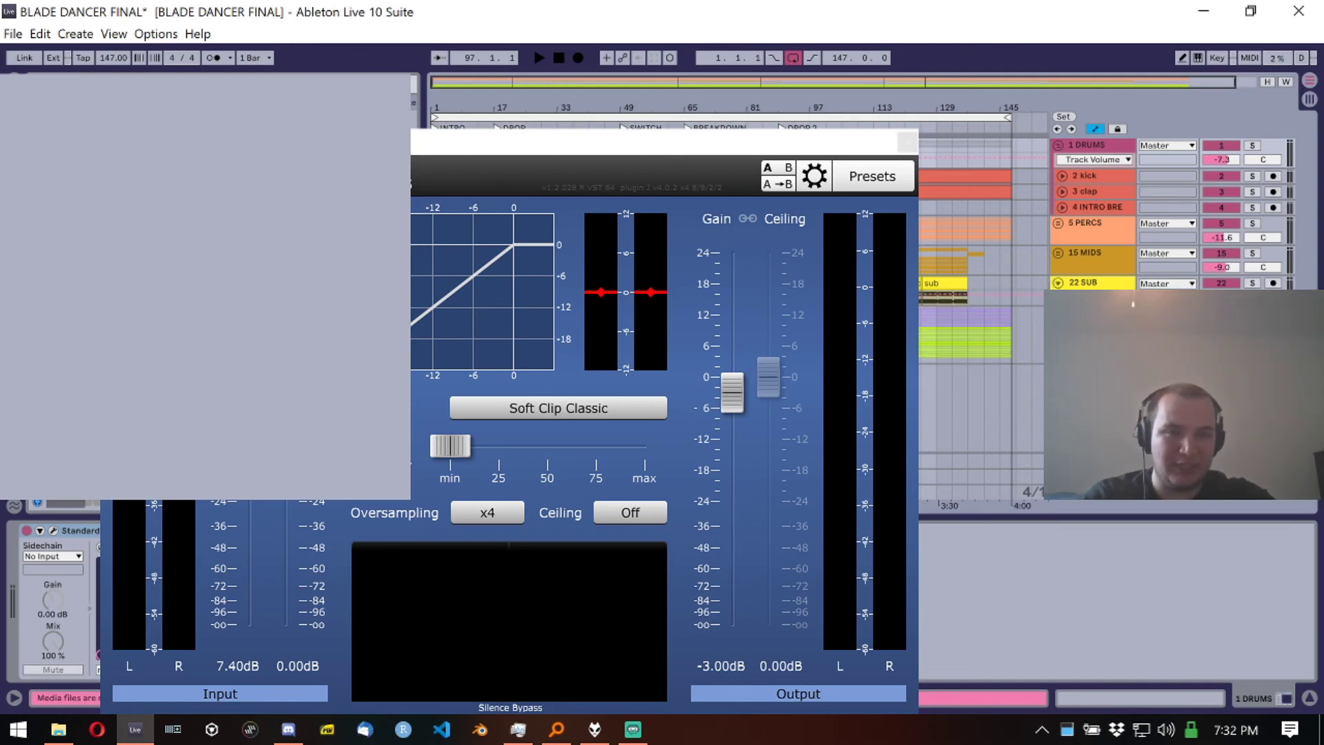
click(1112, 286)
Step: Review the Master's StandardCLIP settings, collapse EQ Eight on the SUB track, and close the clipper's window
click(915, 150)
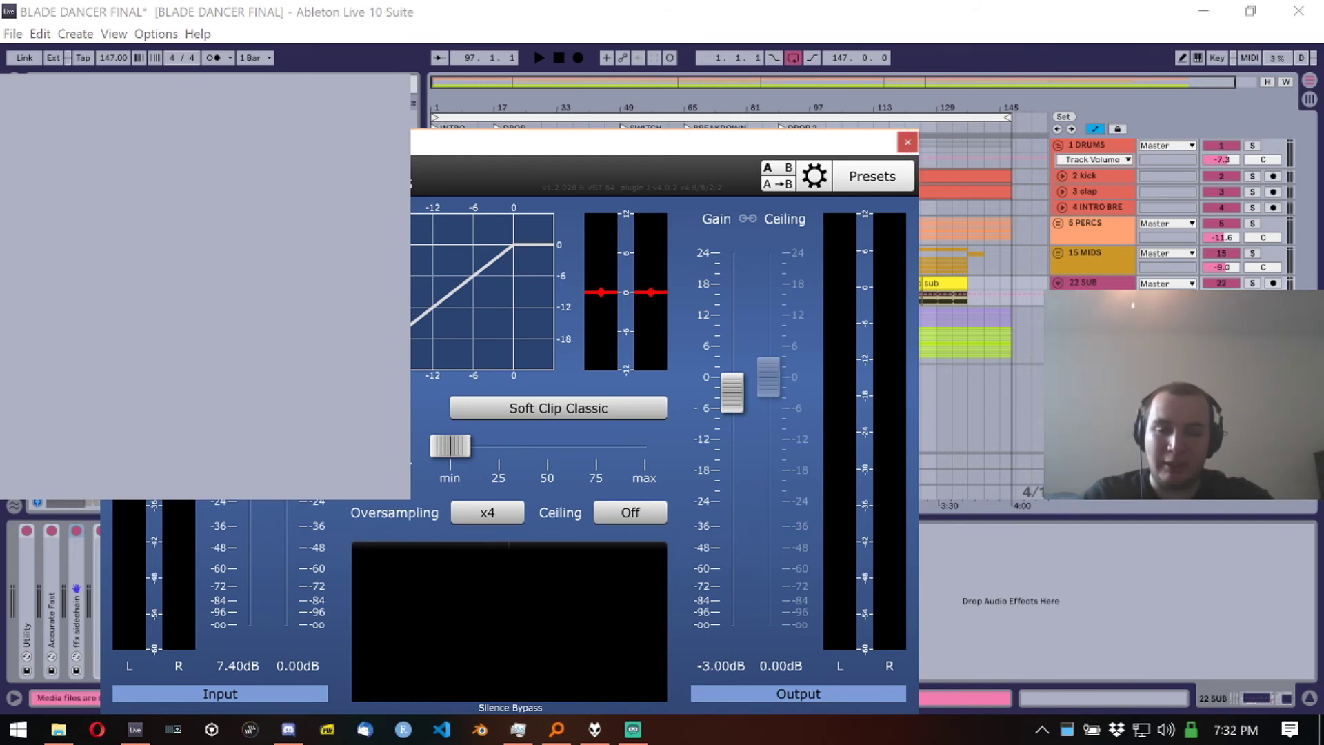
drag(547, 145, 911, 95)
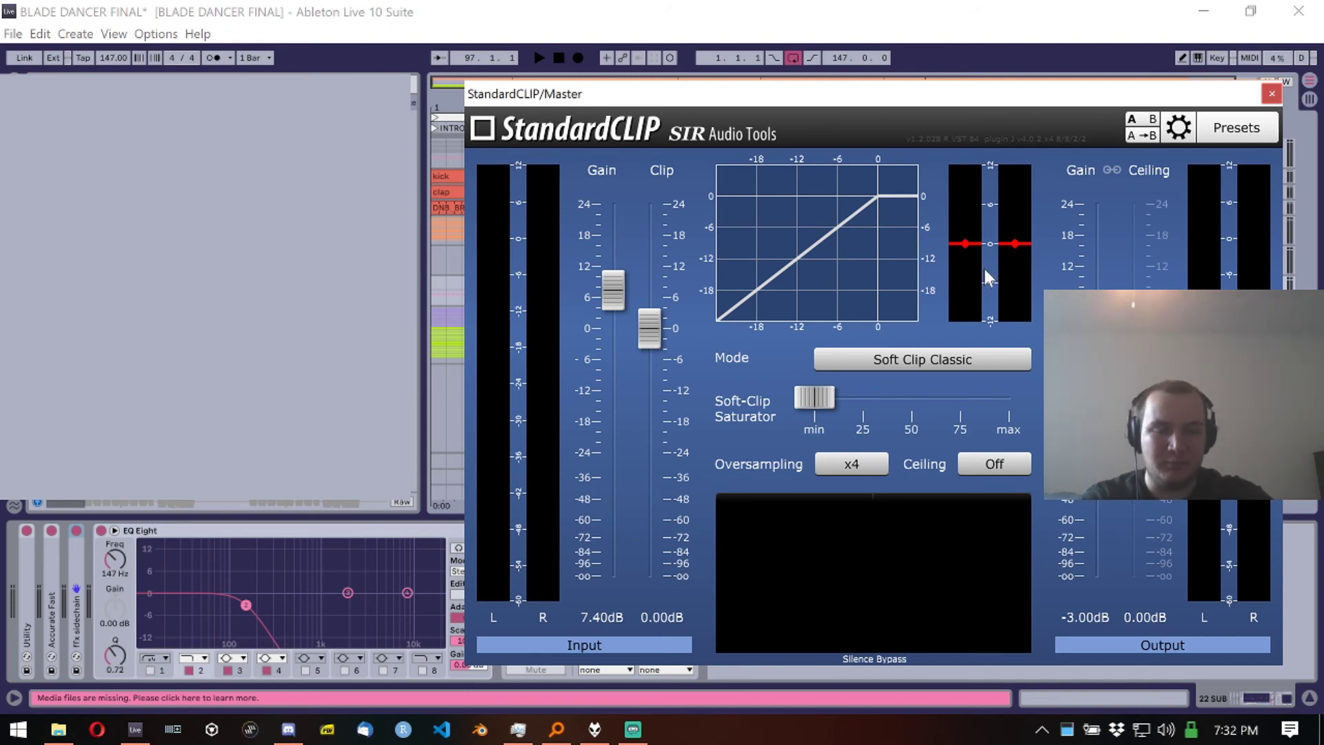
click(114, 530)
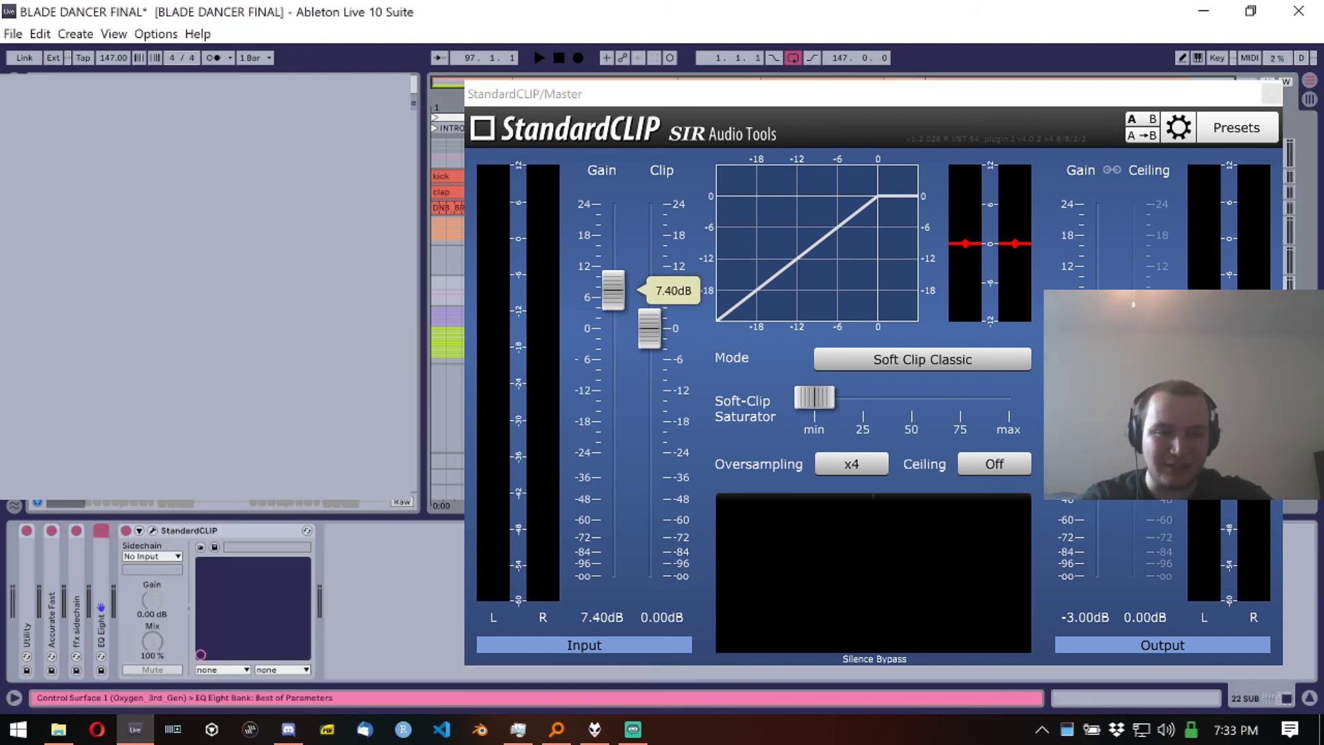
click(1272, 94)
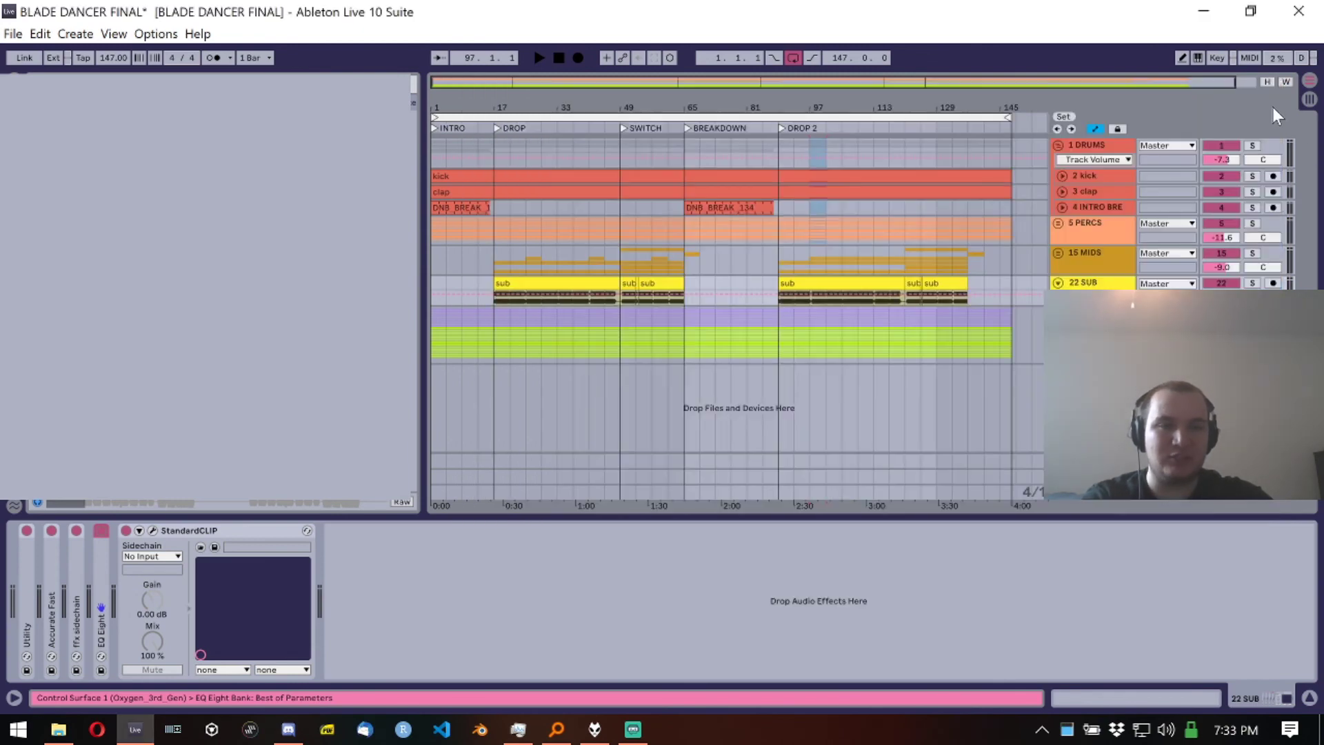
click(1111, 502)
click(522, 537)
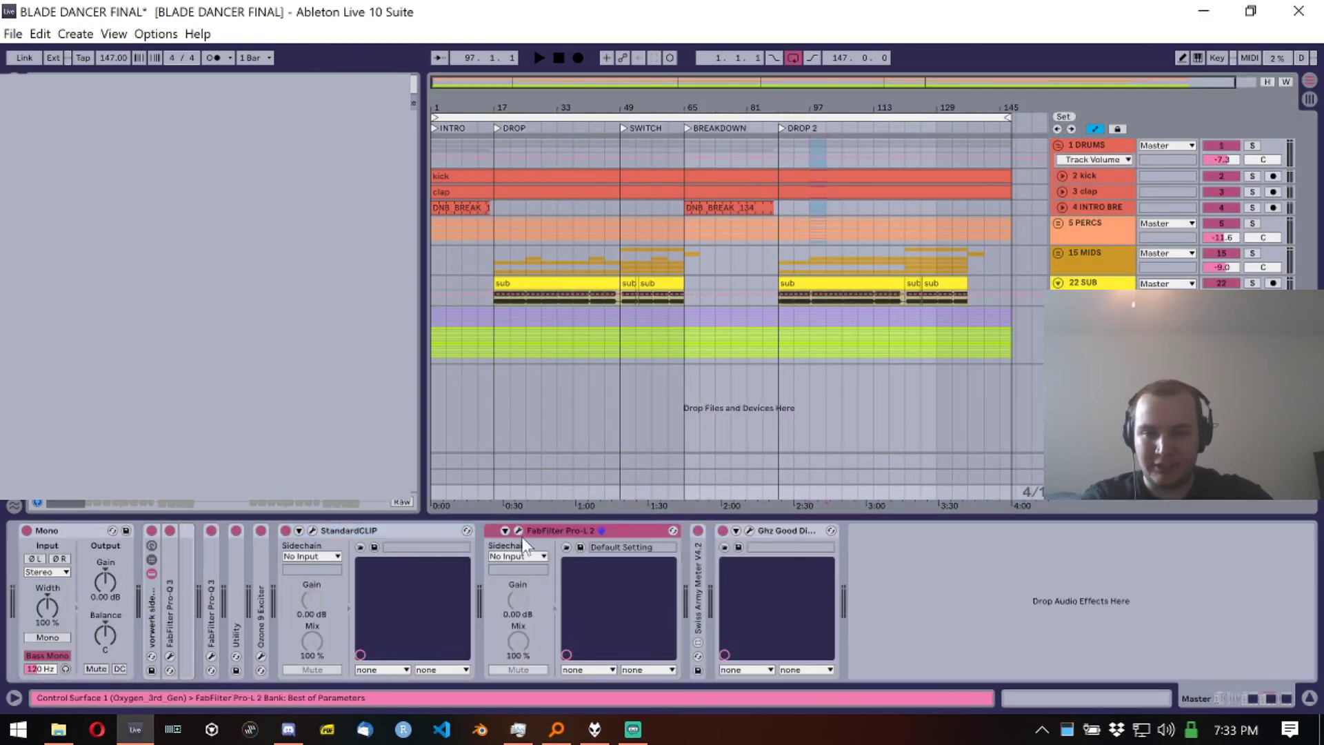
click(518, 530)
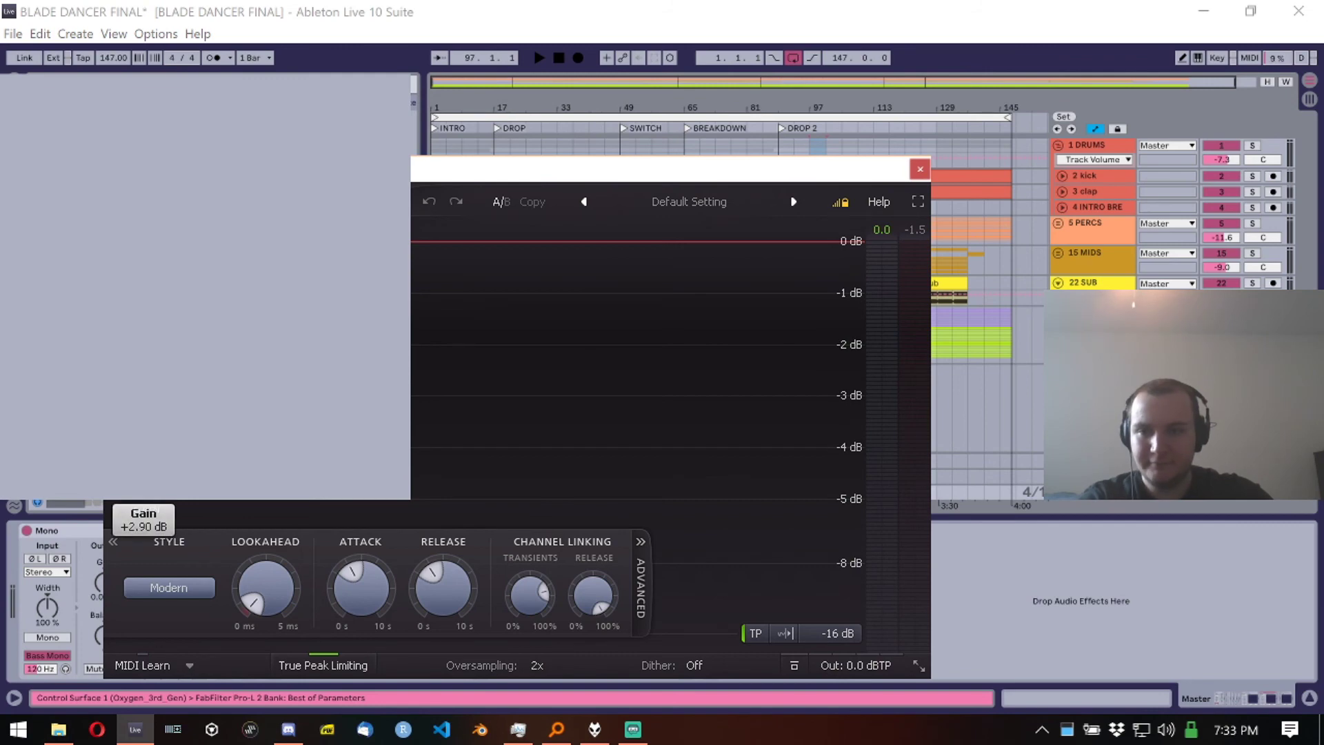
mouse_move(852, 201)
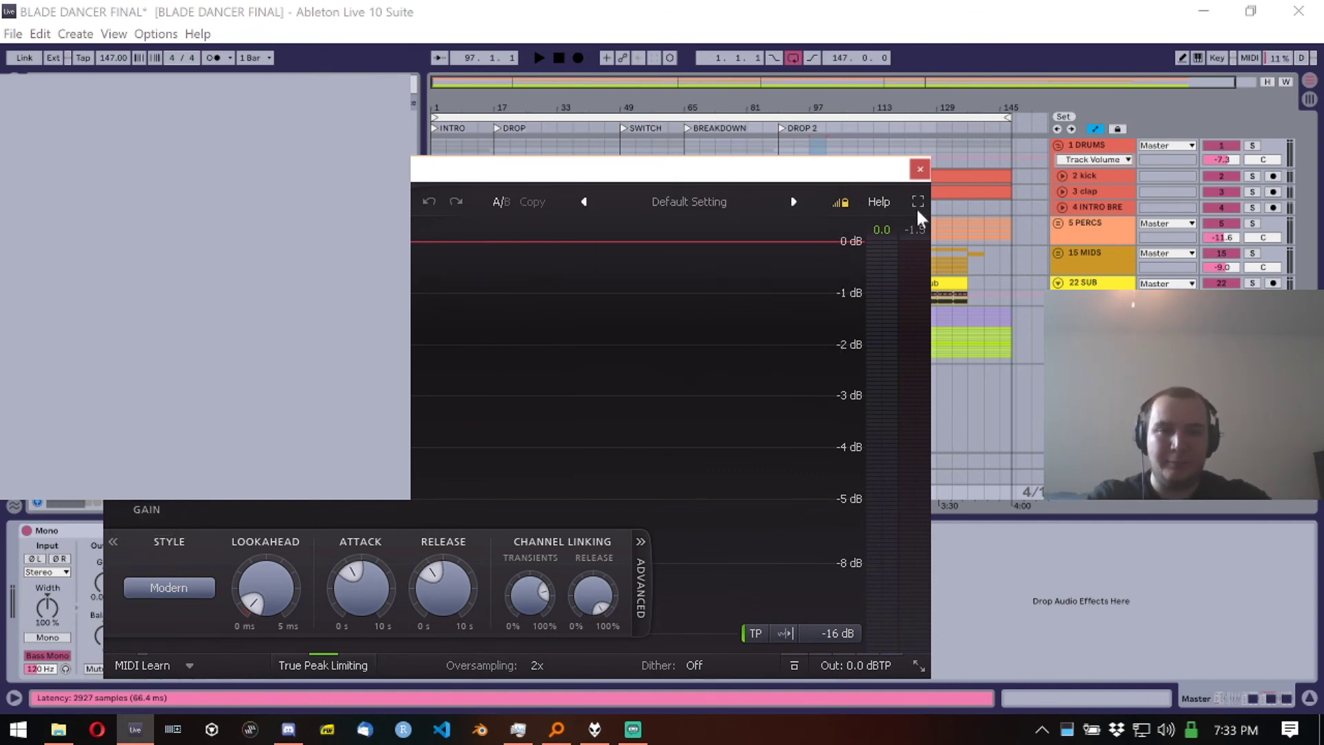
click(927, 173)
click(357, 528)
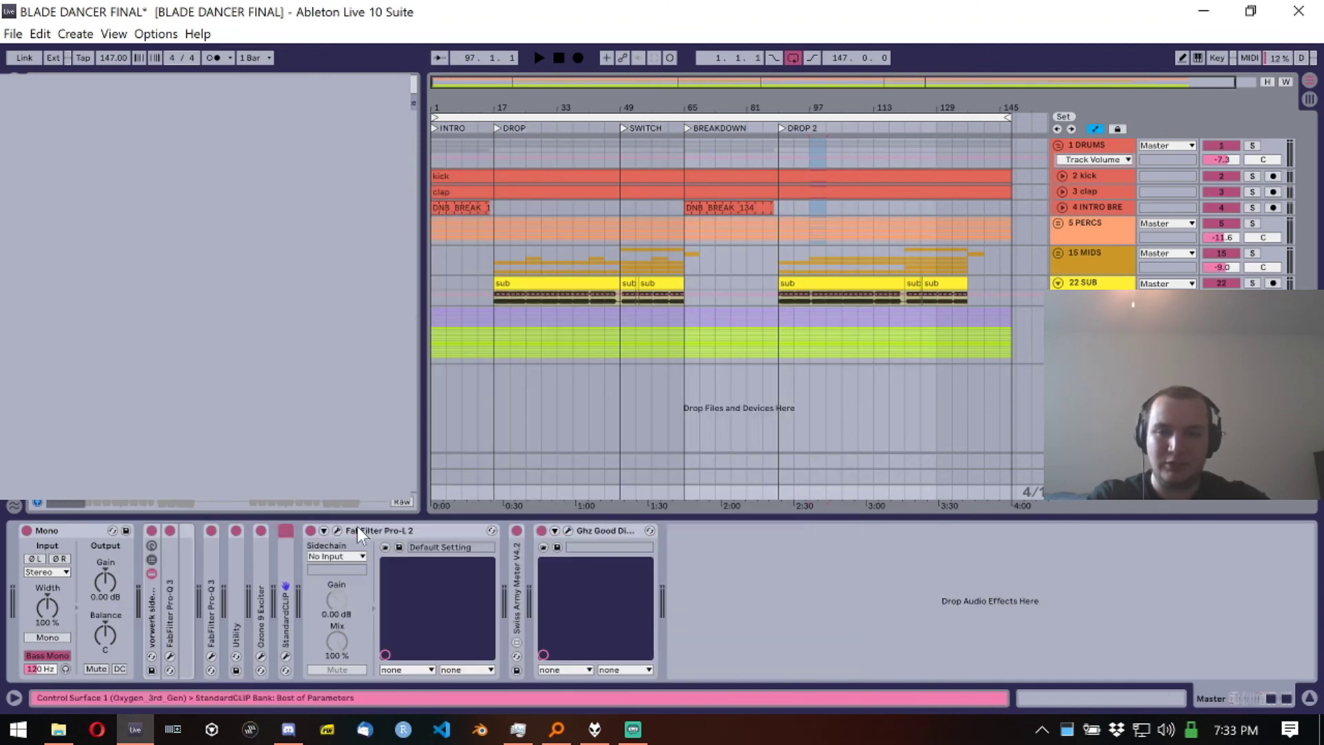
double_click(357, 527)
double_click(333, 545)
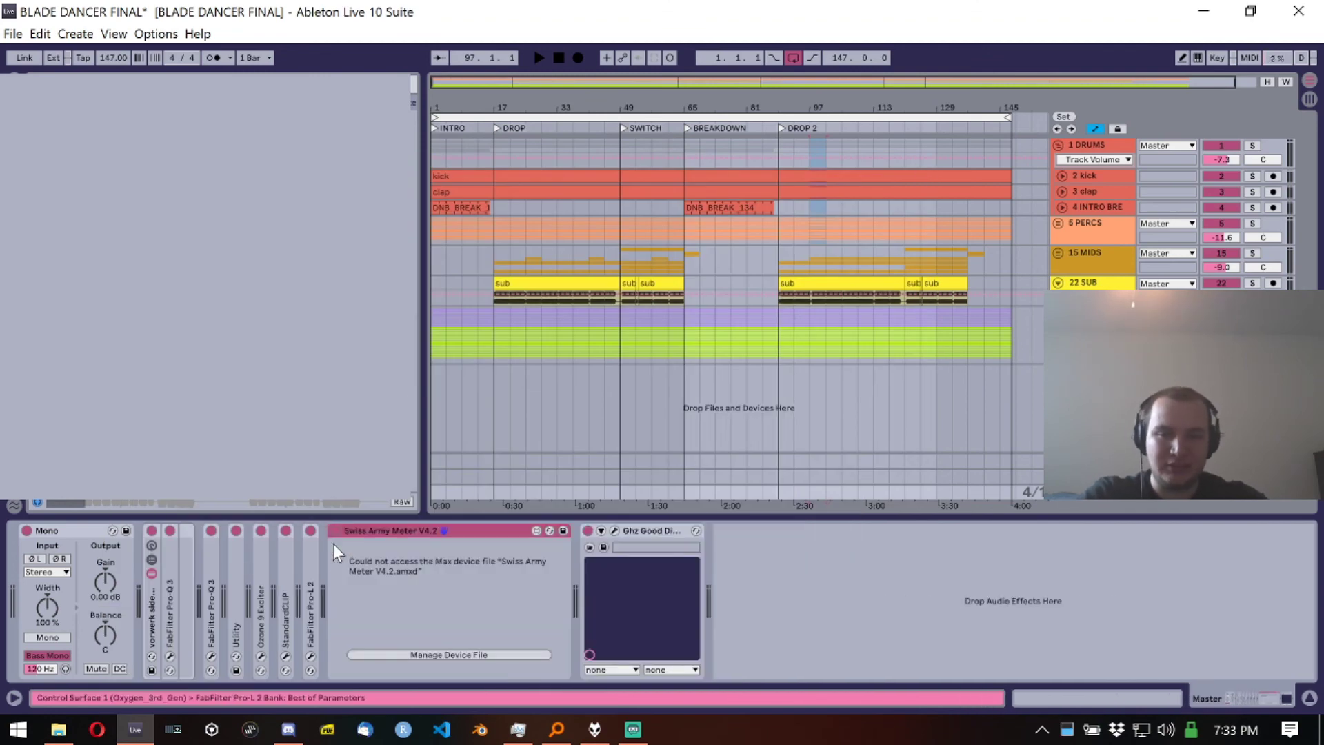
double_click(413, 535)
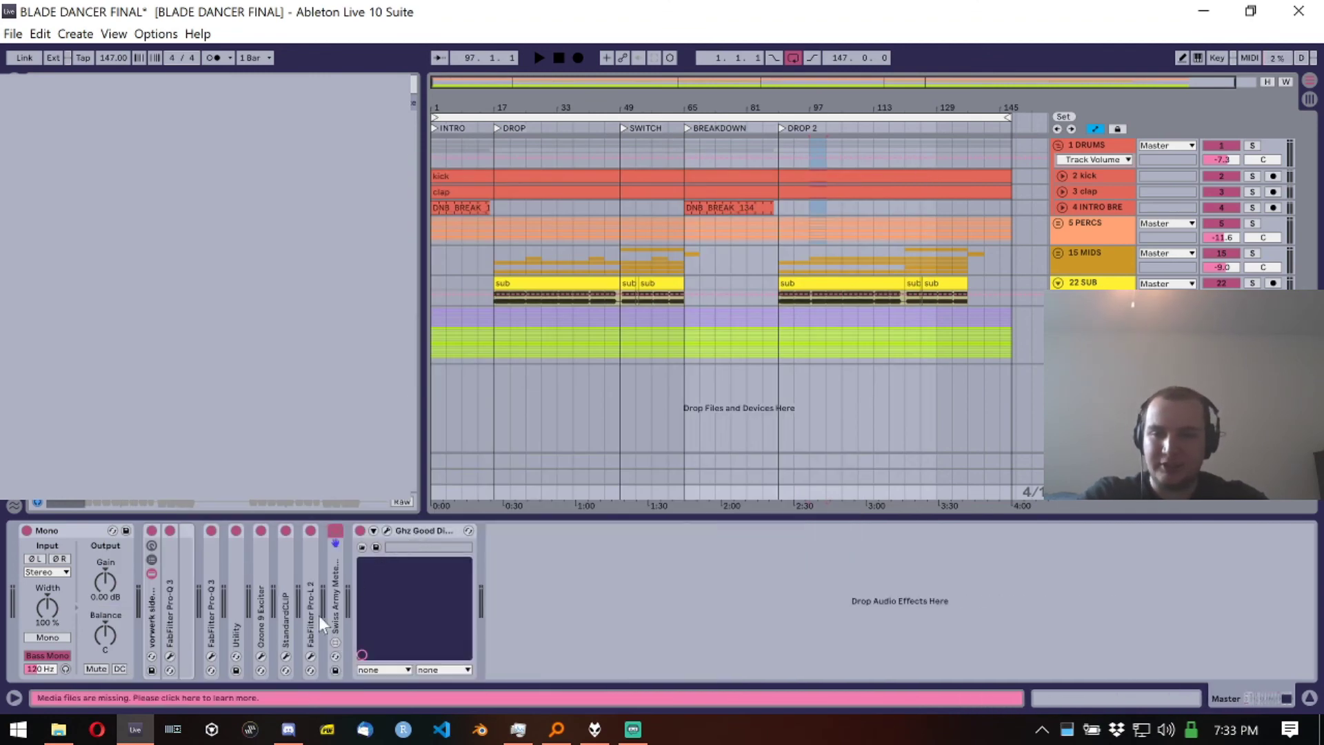
Step: Briefly expand Swiss Army Meter again, and review the Good Dither settings in its plug-in window before closing it
double_click(335, 606)
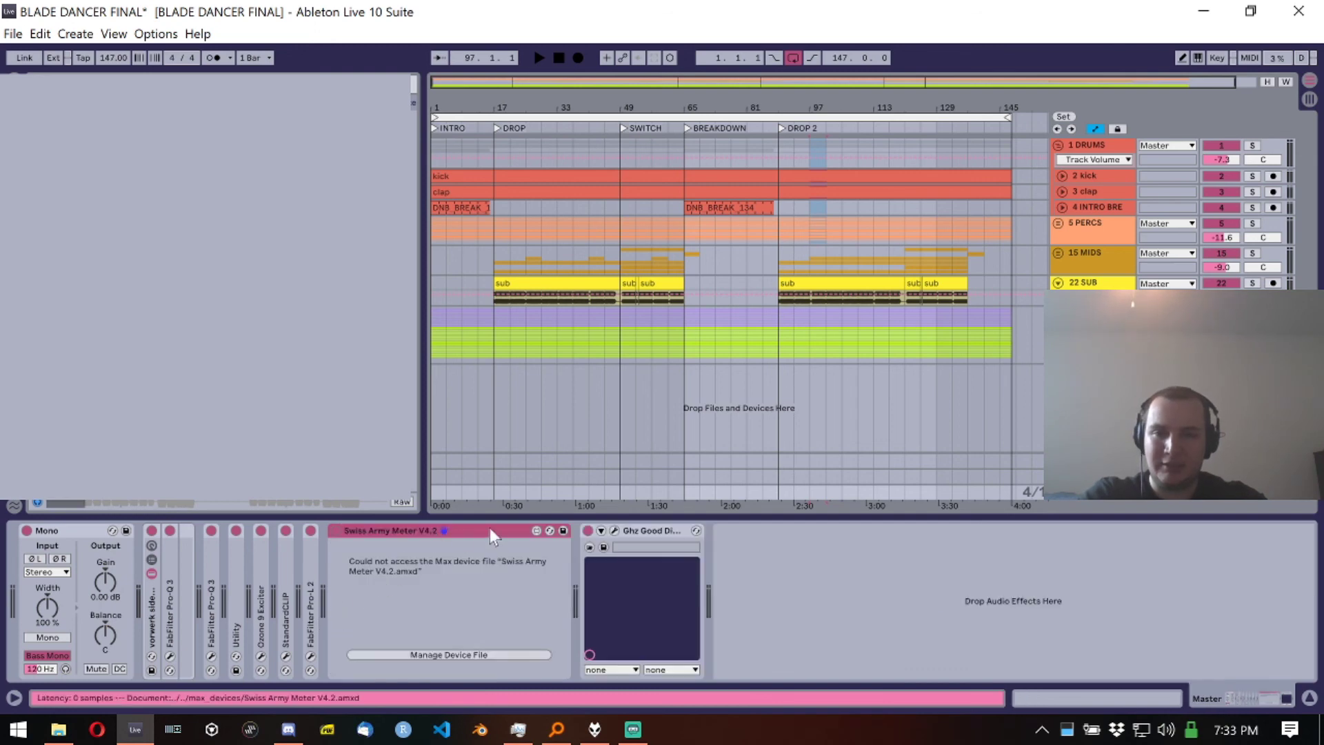
double_click(448, 531)
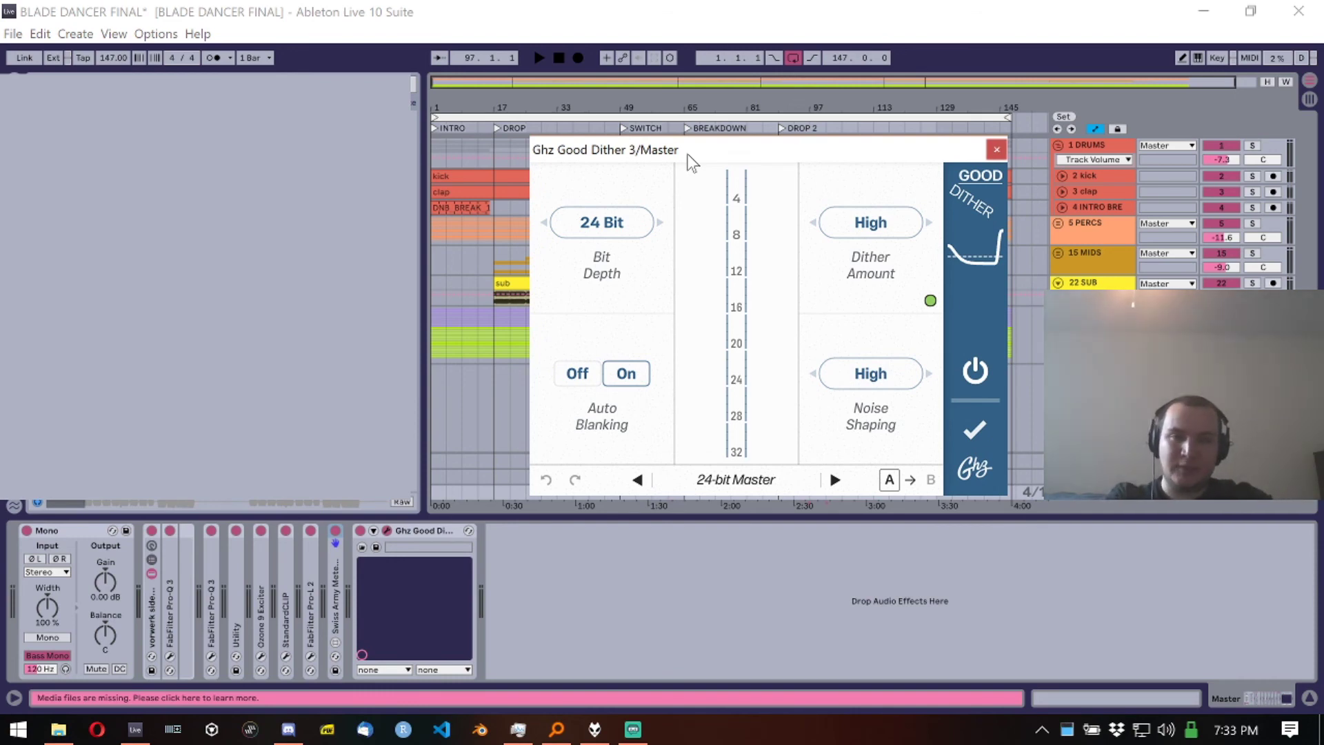
drag(670, 157, 624, 159)
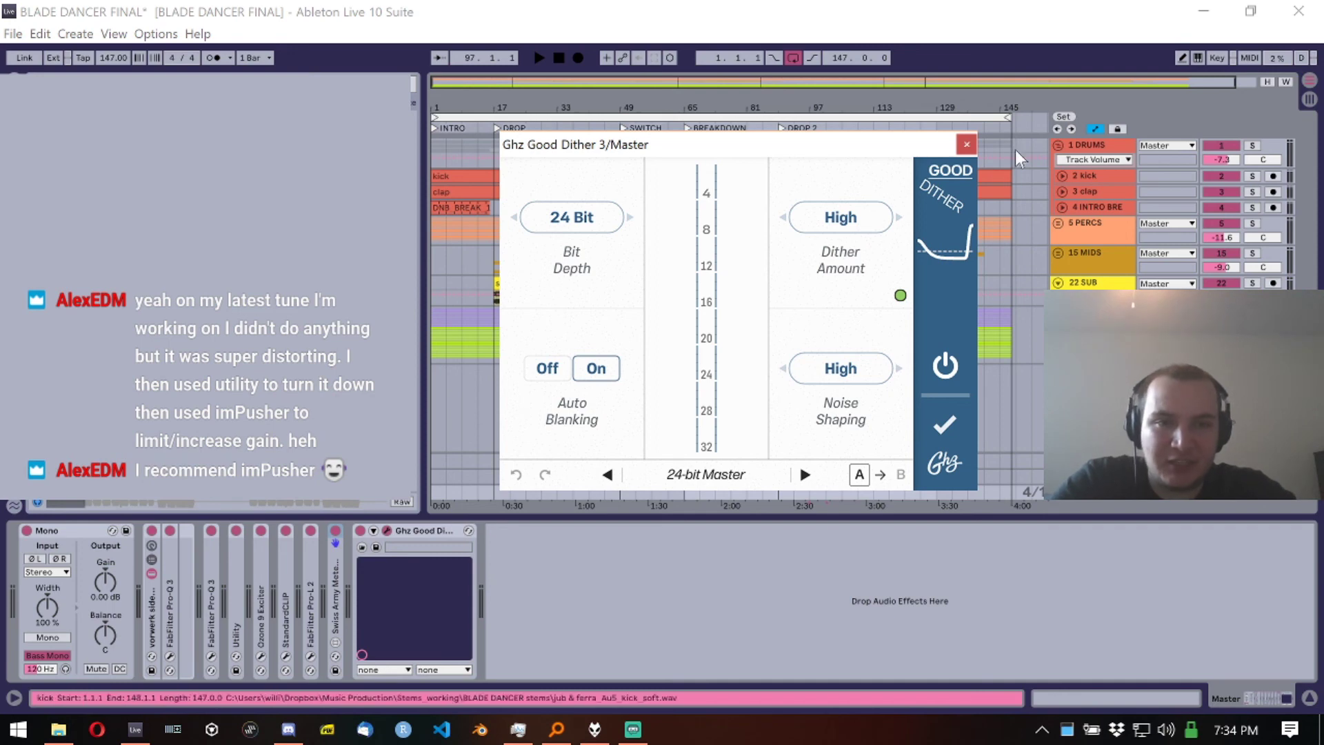
click(968, 145)
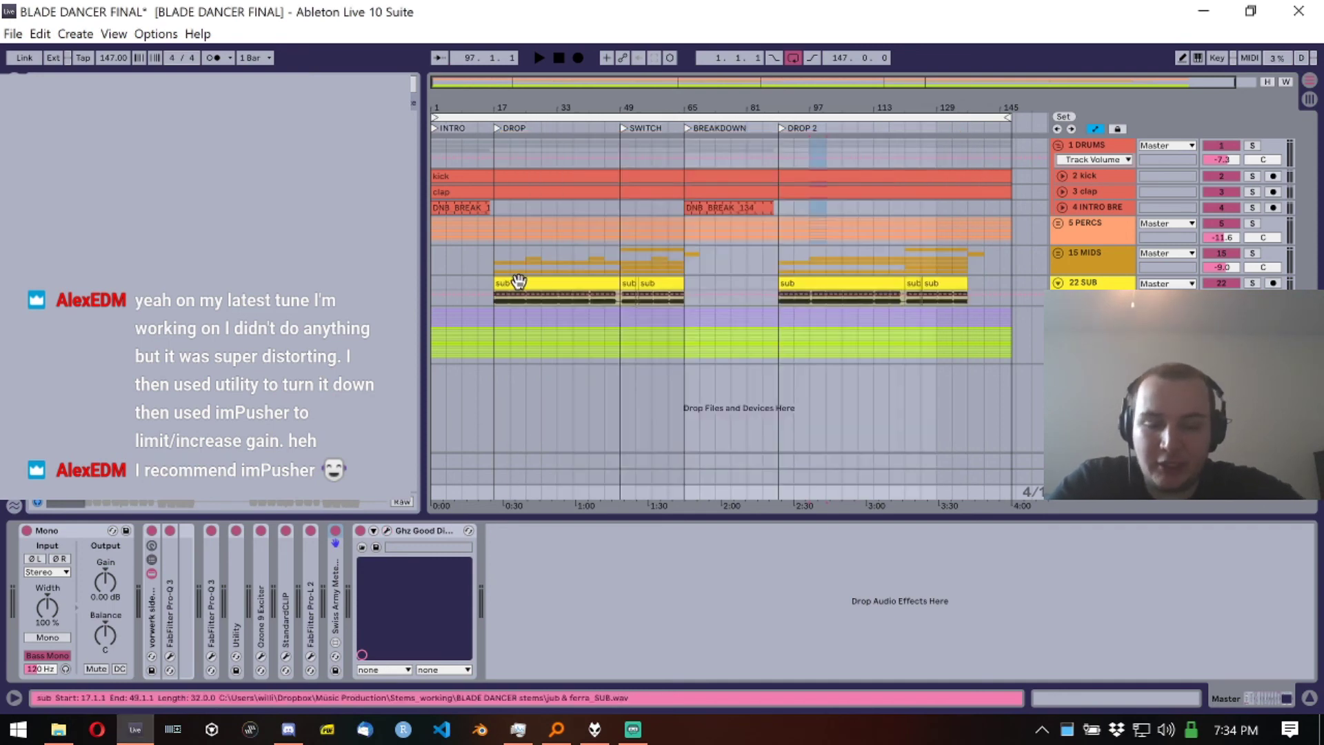
Step: Open the audio export settings, enable PCM instead of MP3 encoding to inspect the dither options, and dismiss them without exporting
key(ctrl+shift+r)
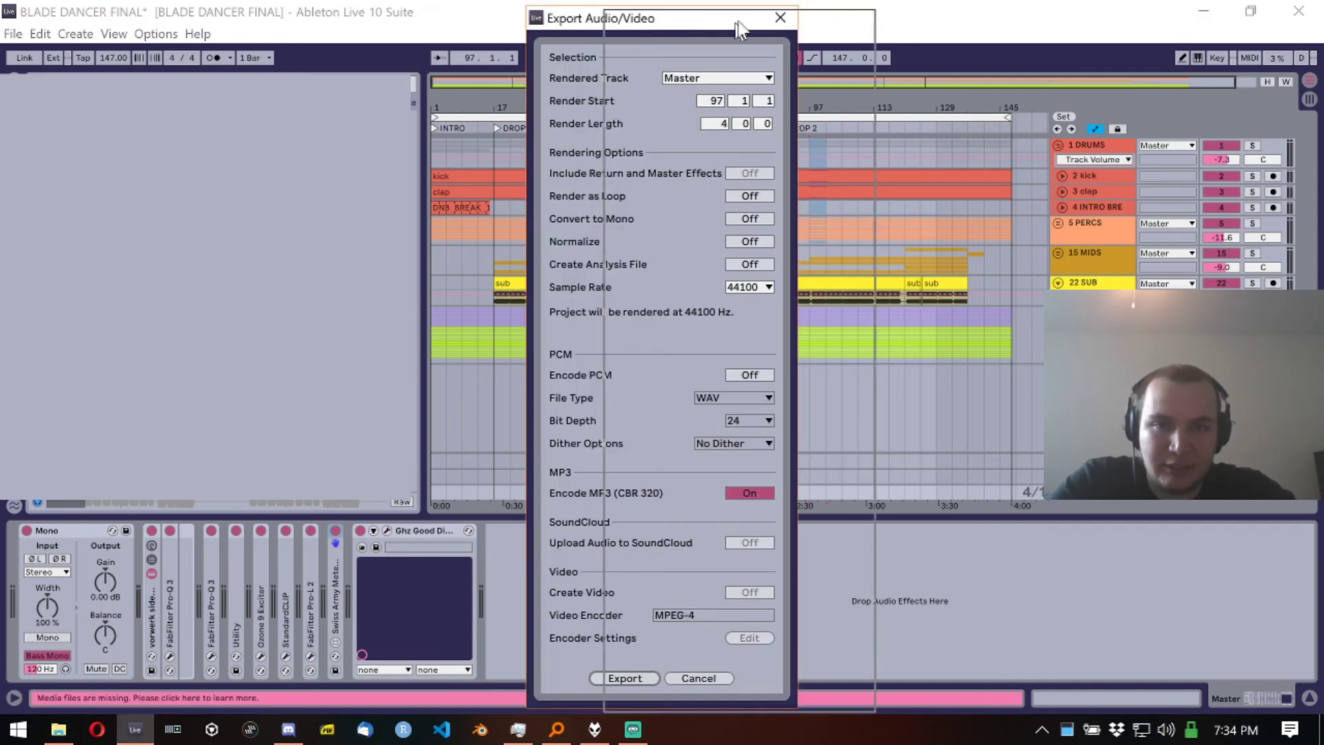
drag(737, 23, 826, 25)
click(836, 495)
click(848, 377)
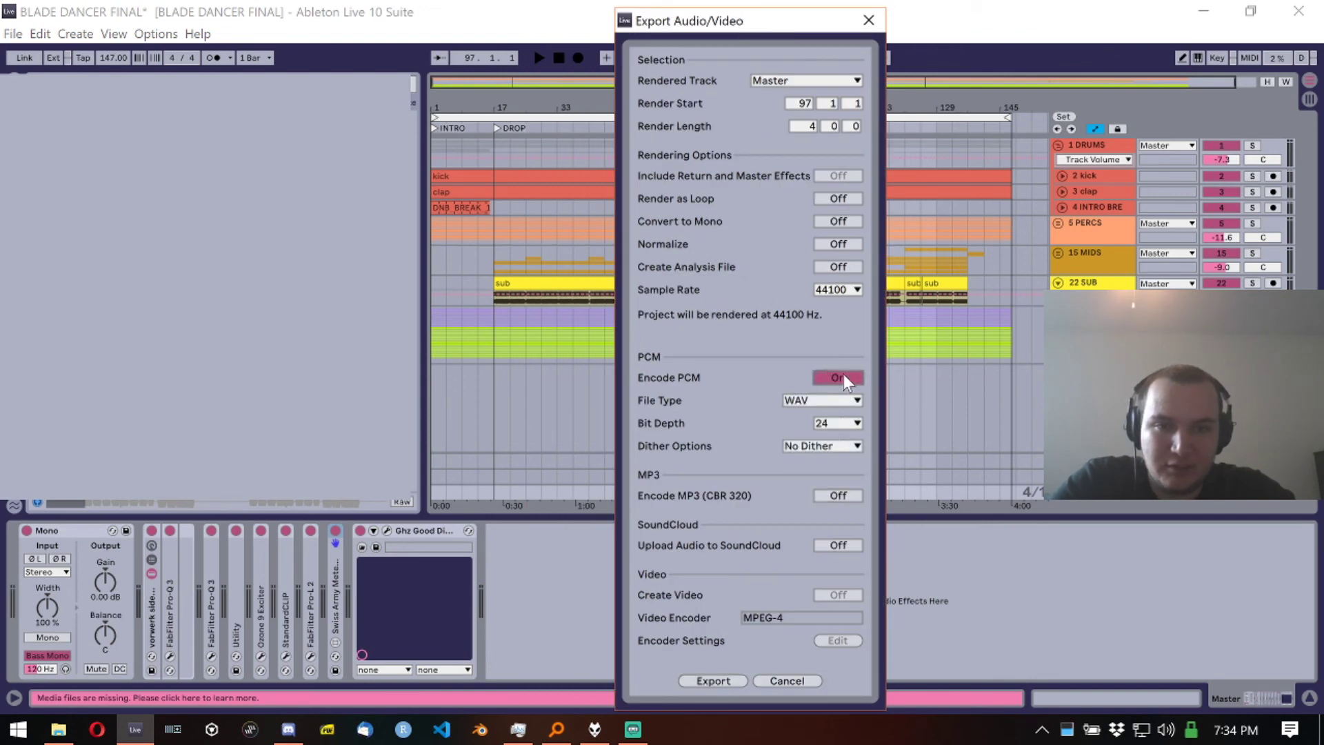
click(803, 444)
click(794, 444)
click(794, 444)
click(794, 444)
click(869, 20)
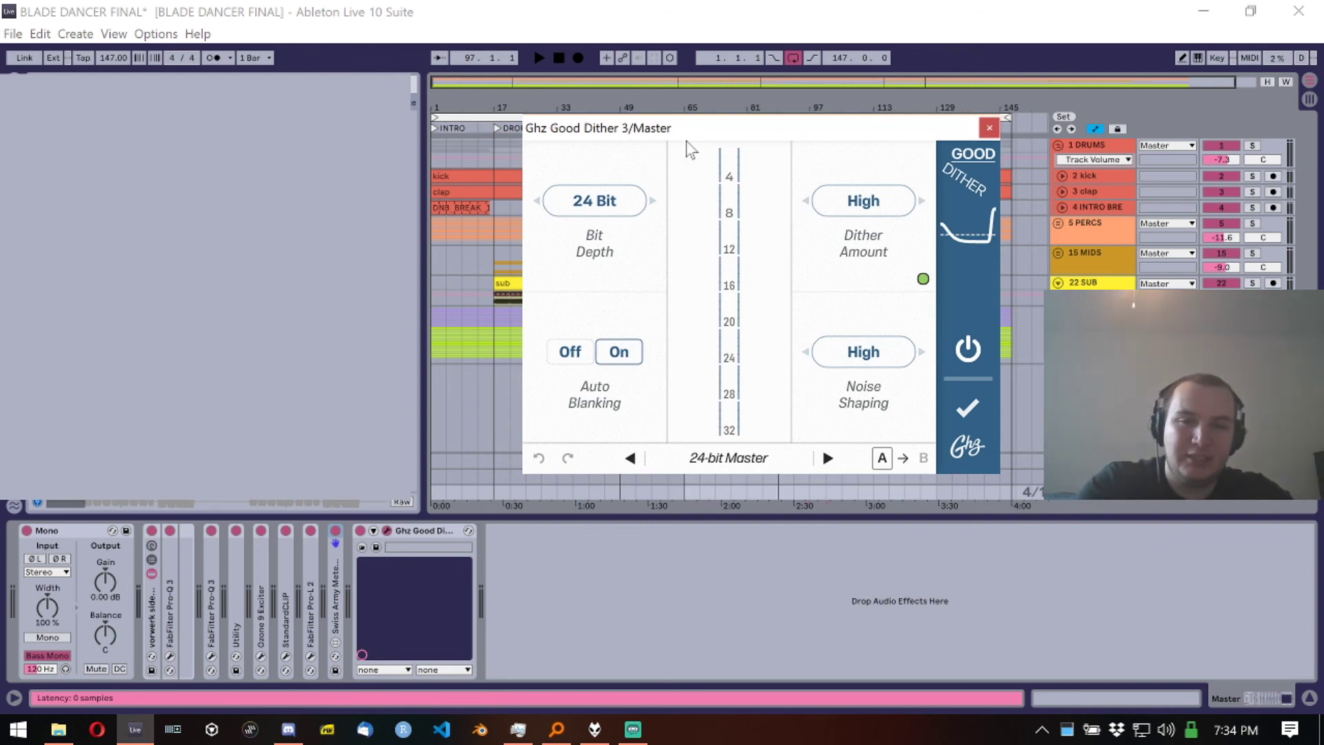
Step: Close the Good Dither window and select the whole looped arrangement from bar 1 to bar 148
click(989, 133)
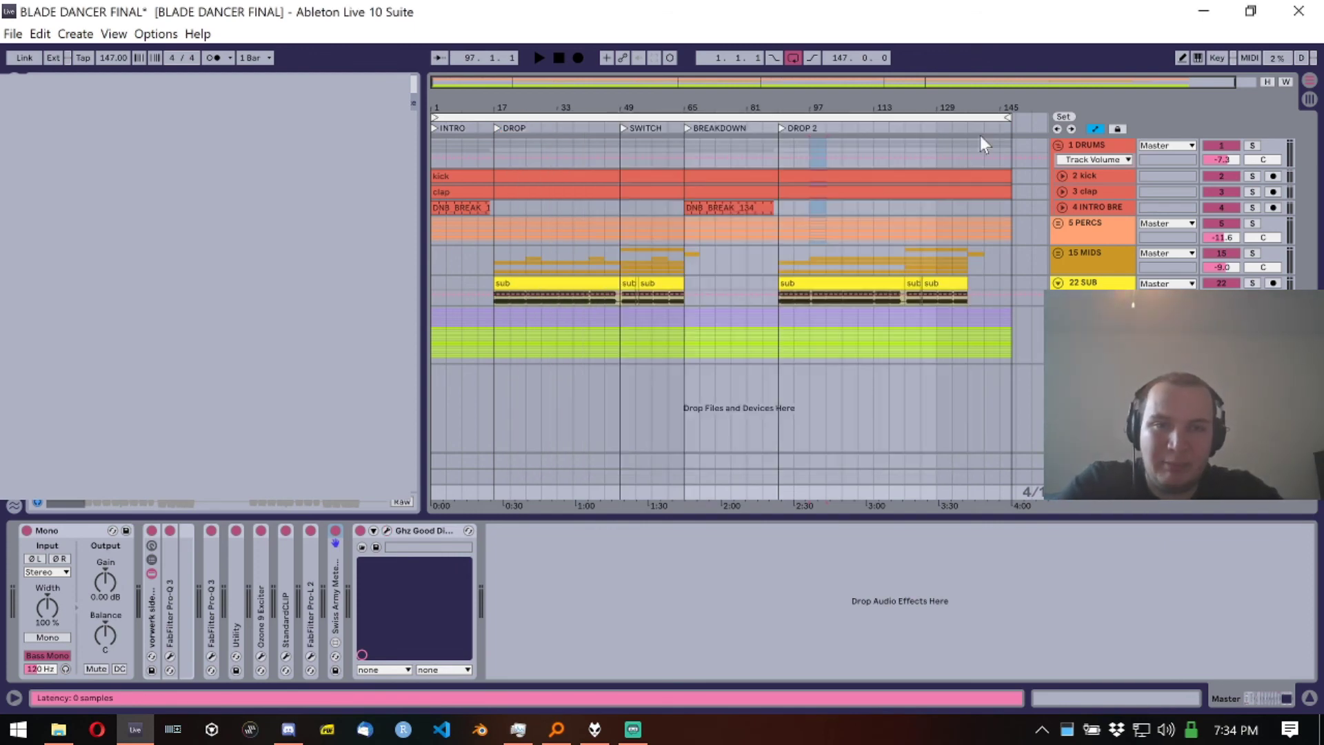
click(815, 114)
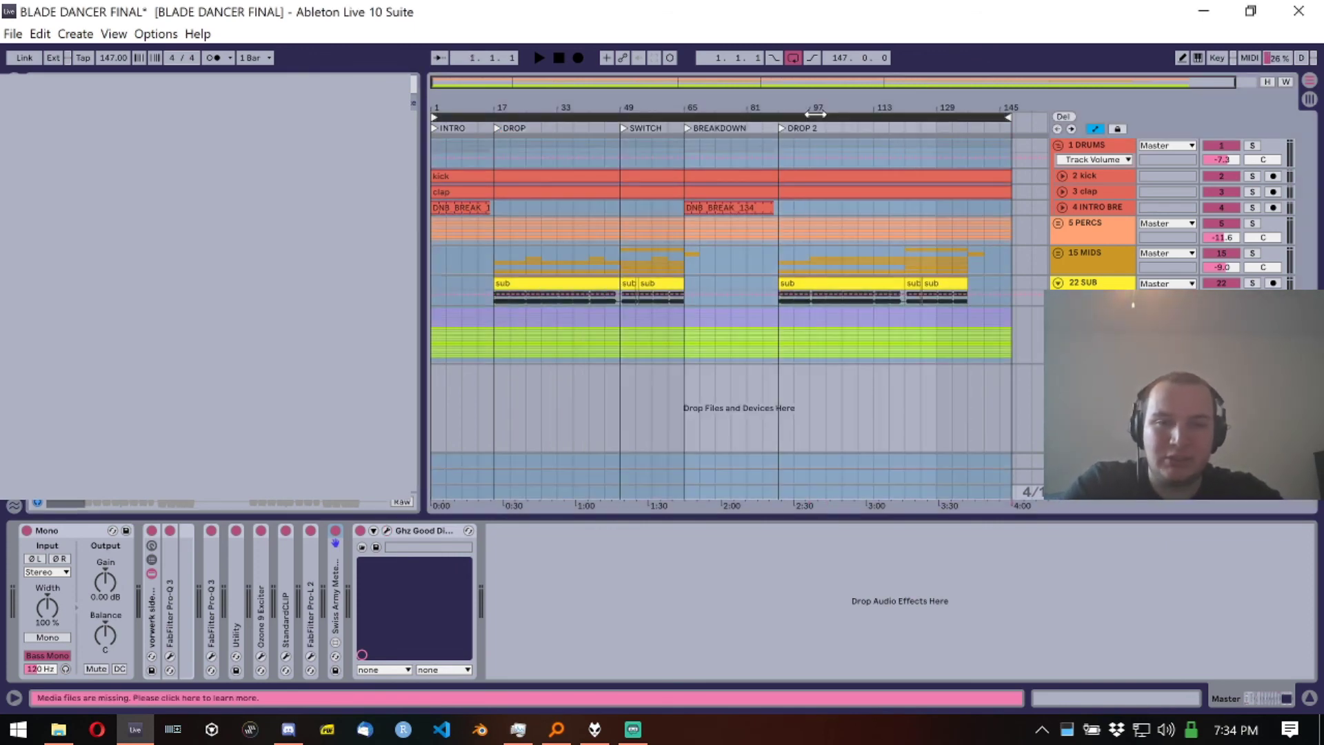
click(805, 392)
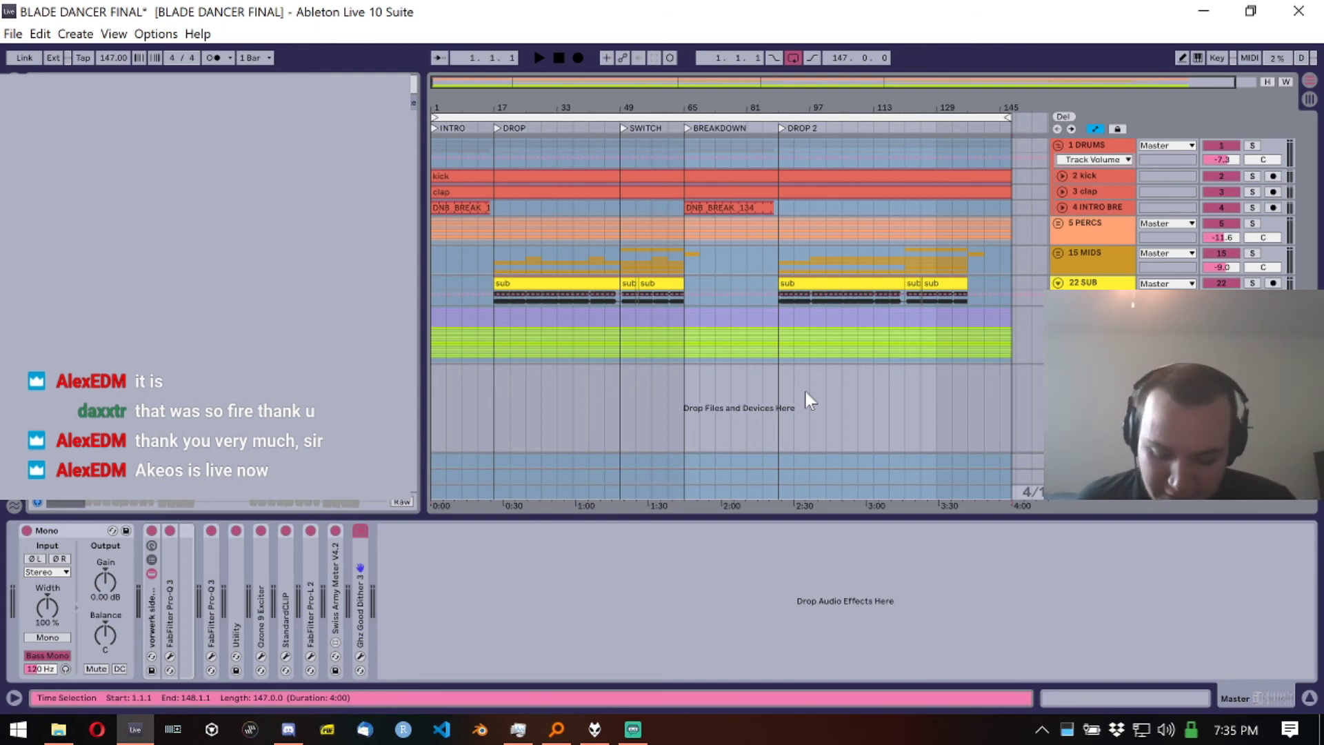
Step: Switch to the live-streaming software showing the stream chat, sources and mixer
click(633, 729)
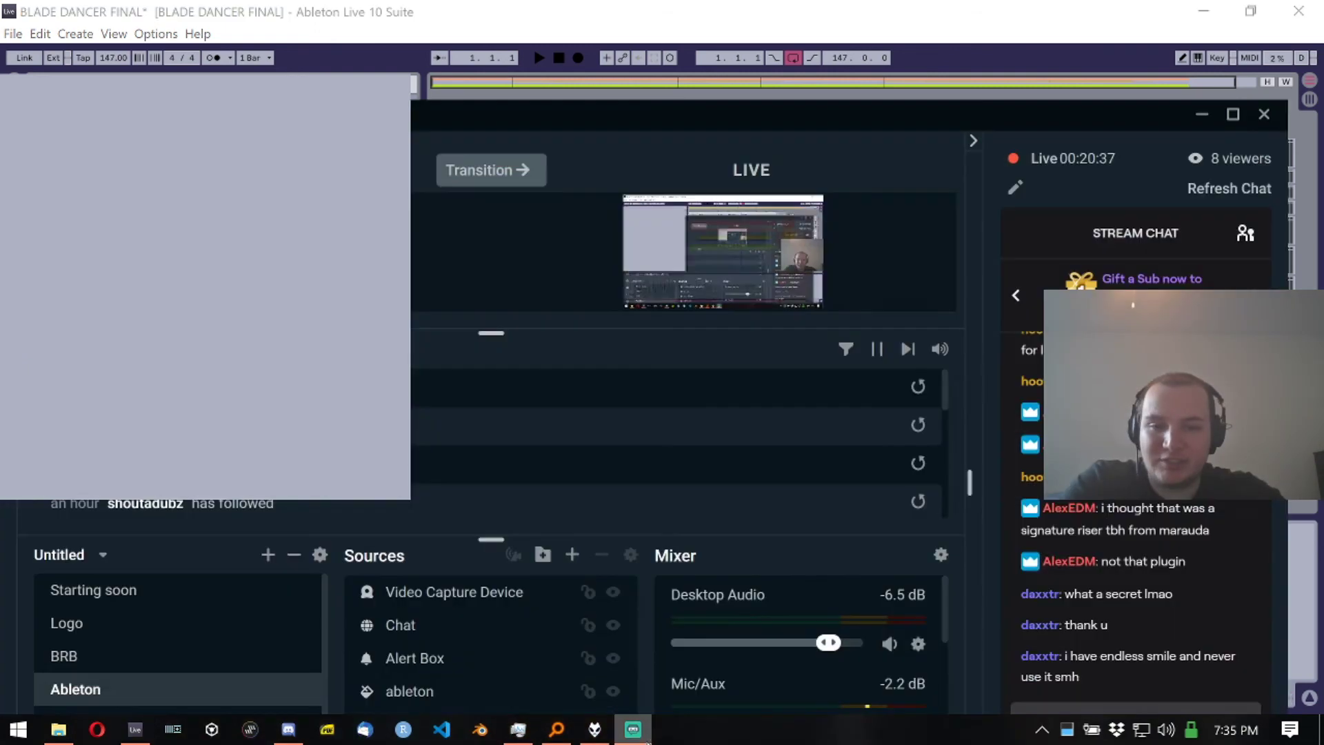